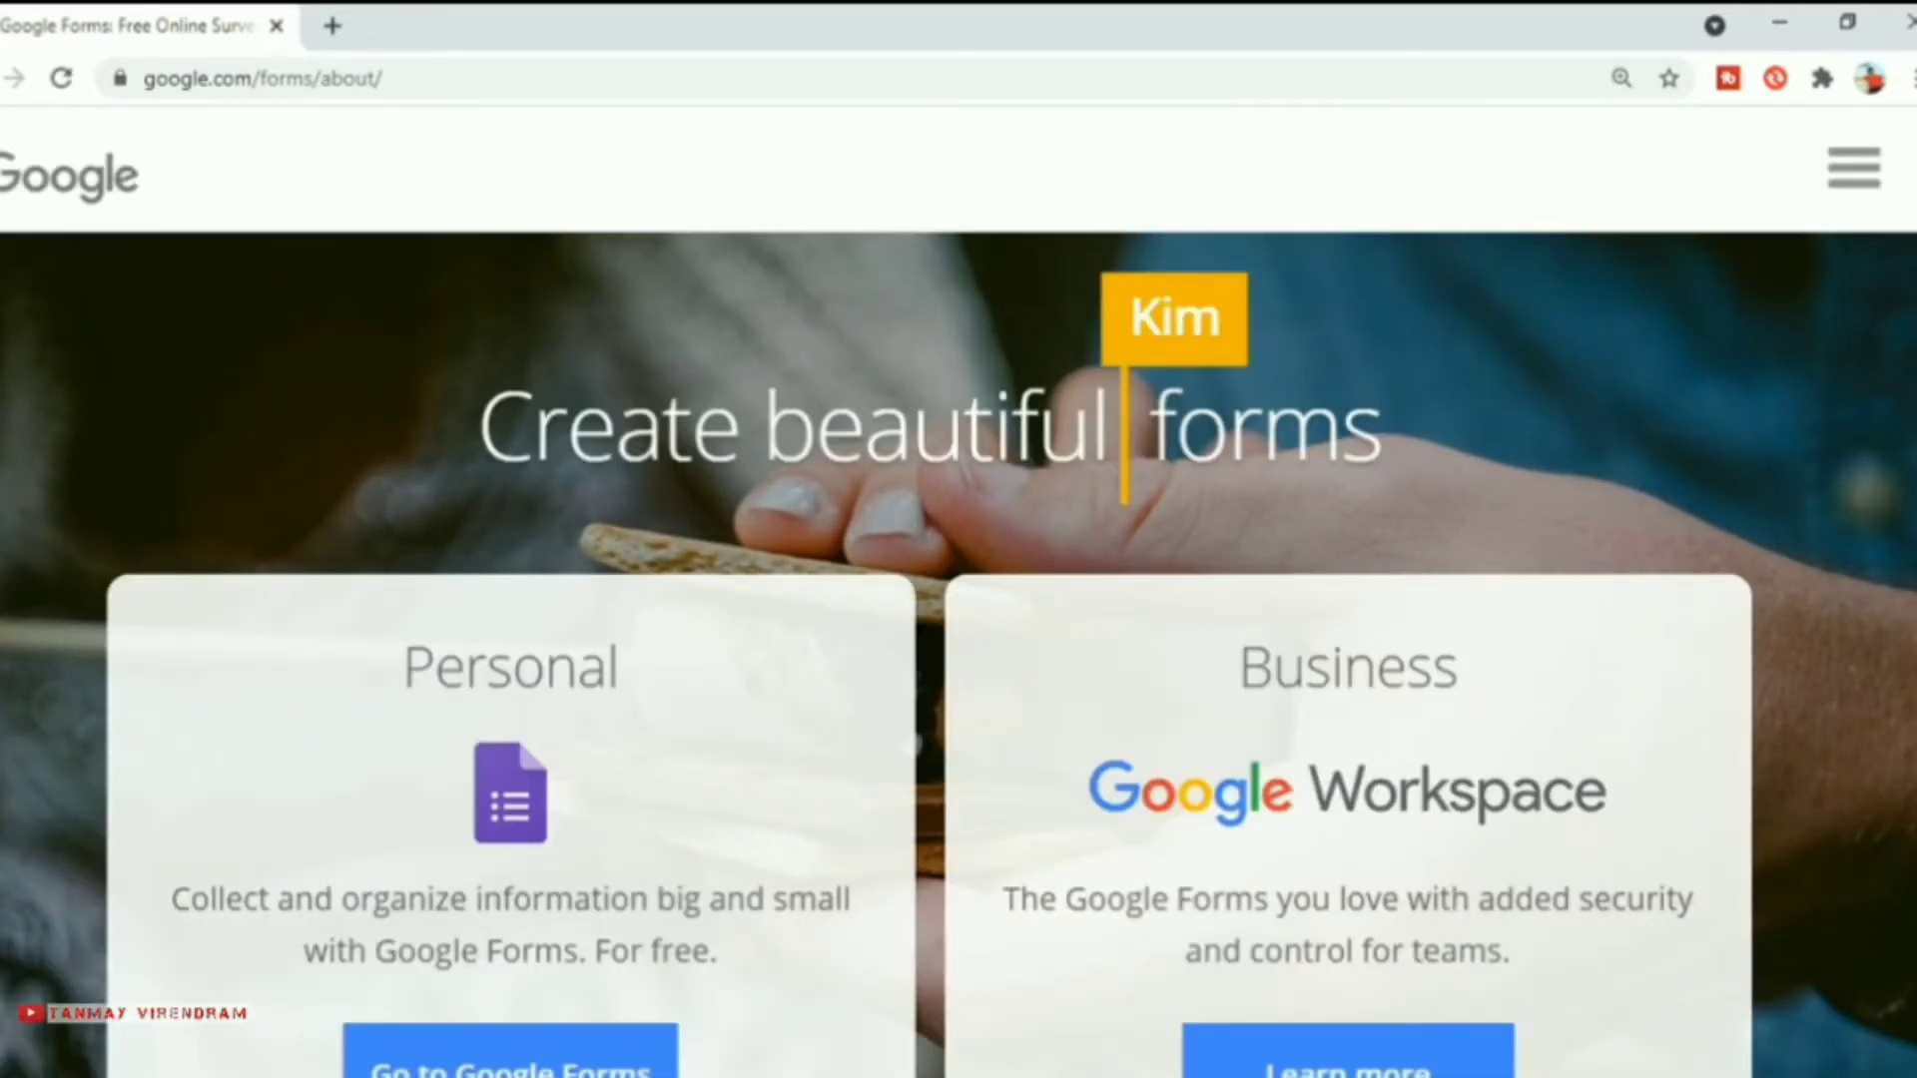
- Go to the personal version of Google Forms and create a new blank form
scroll(959, 649, down, 5)
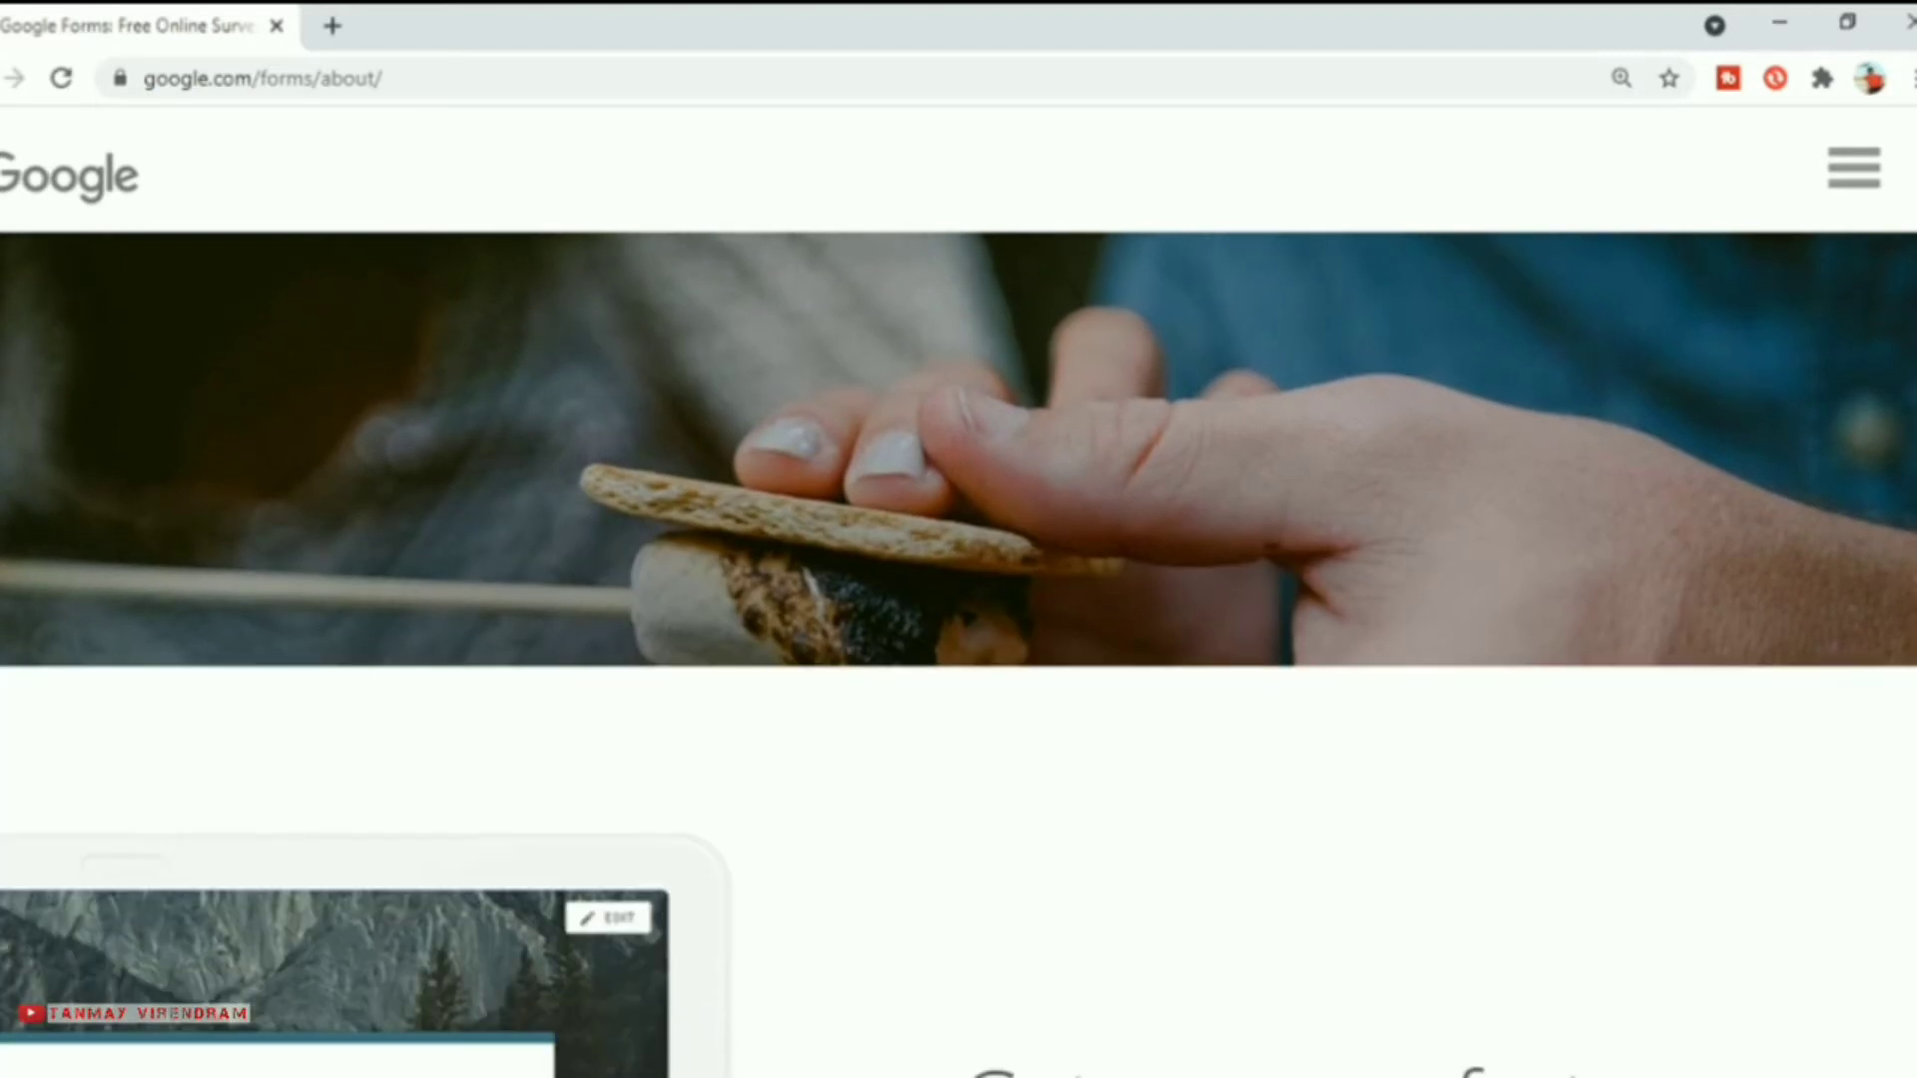
scroll(959, 648, up, 5)
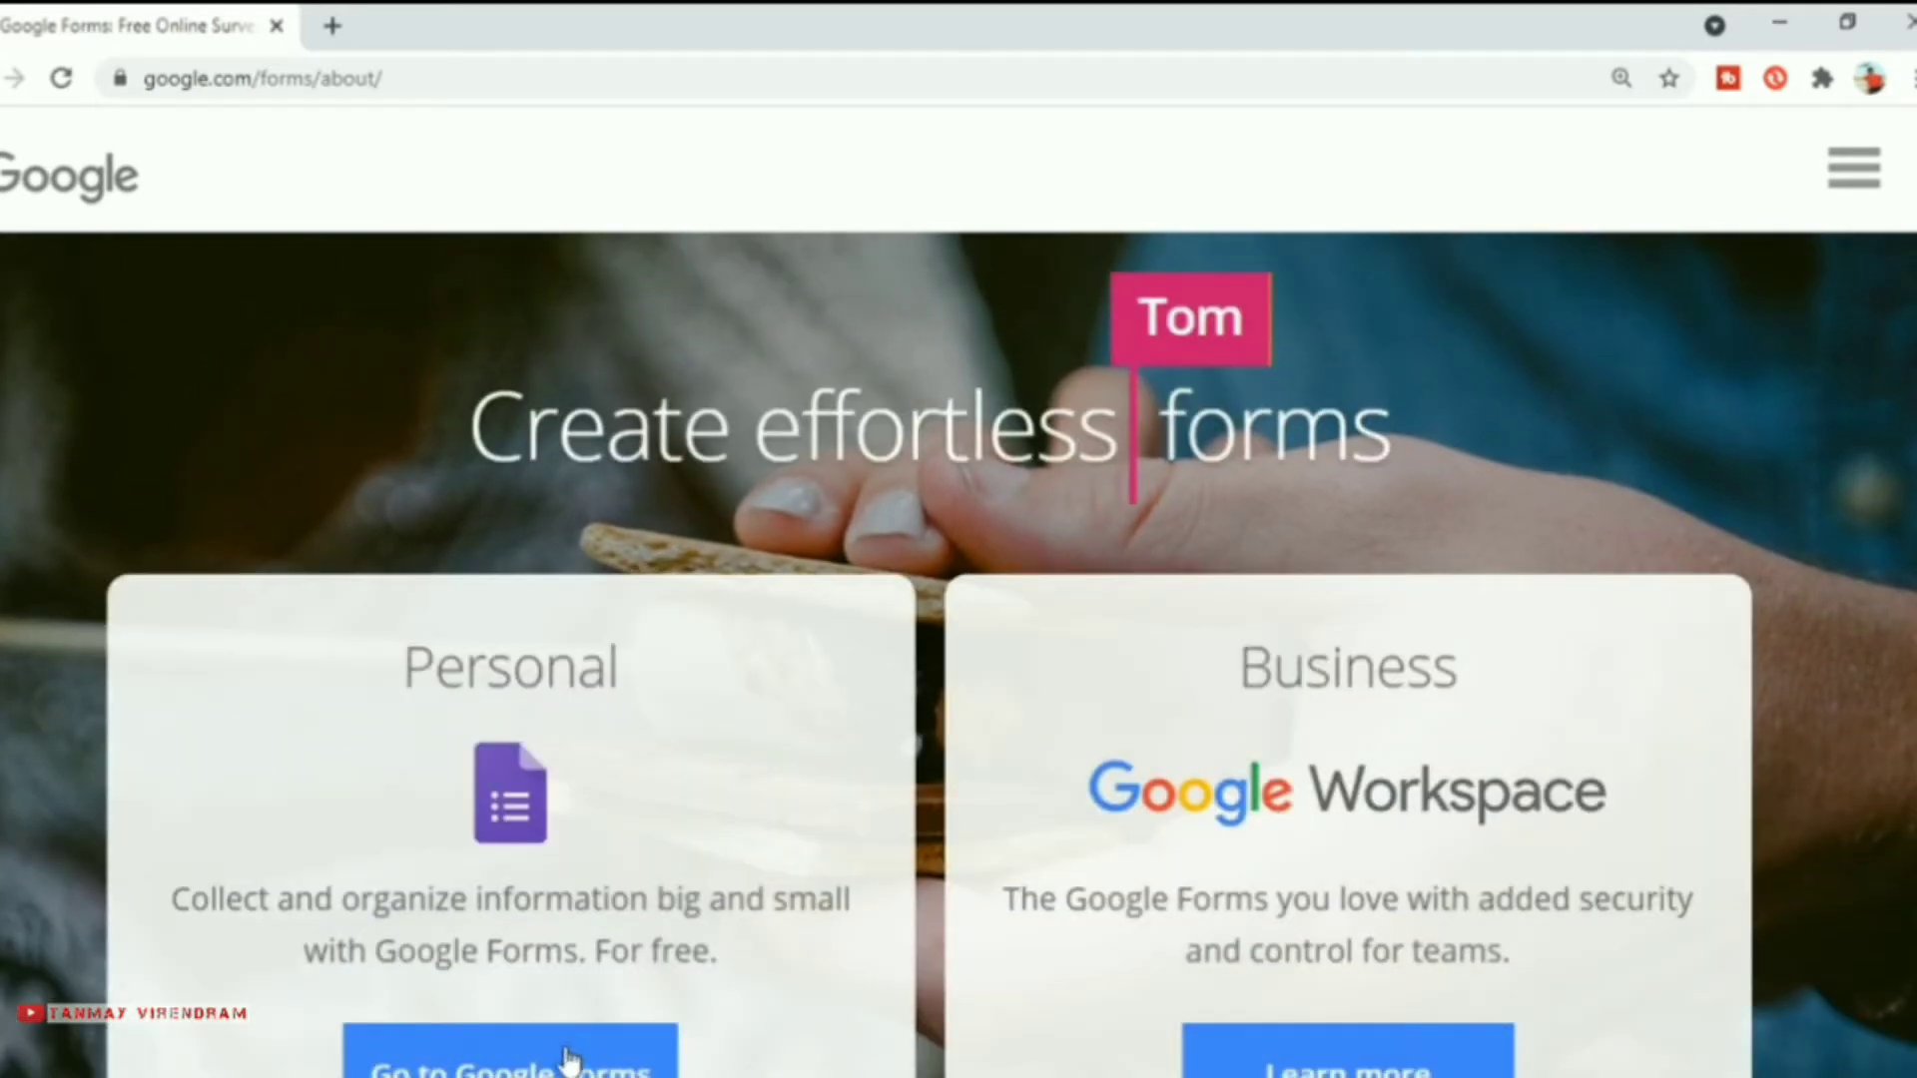
drag(470, 569, 477, 467)
click(405, 431)
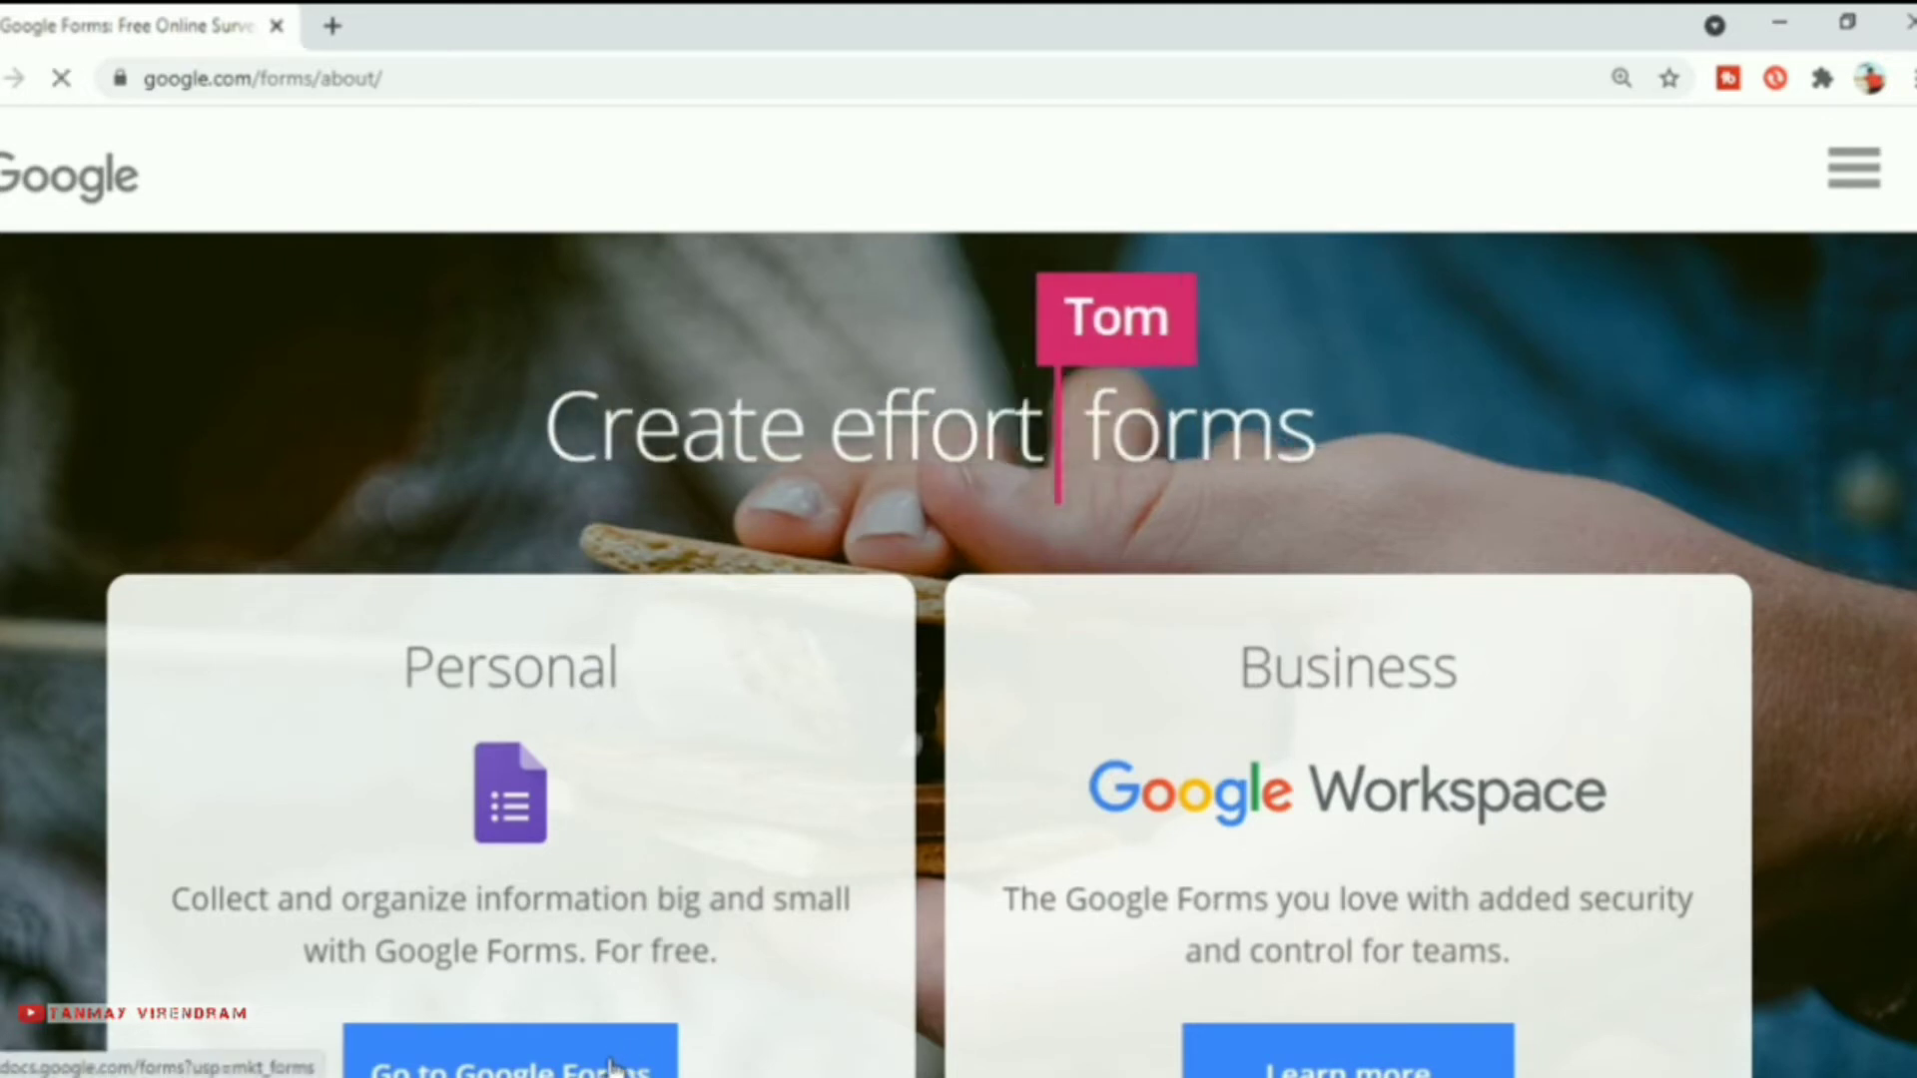
click(614, 1066)
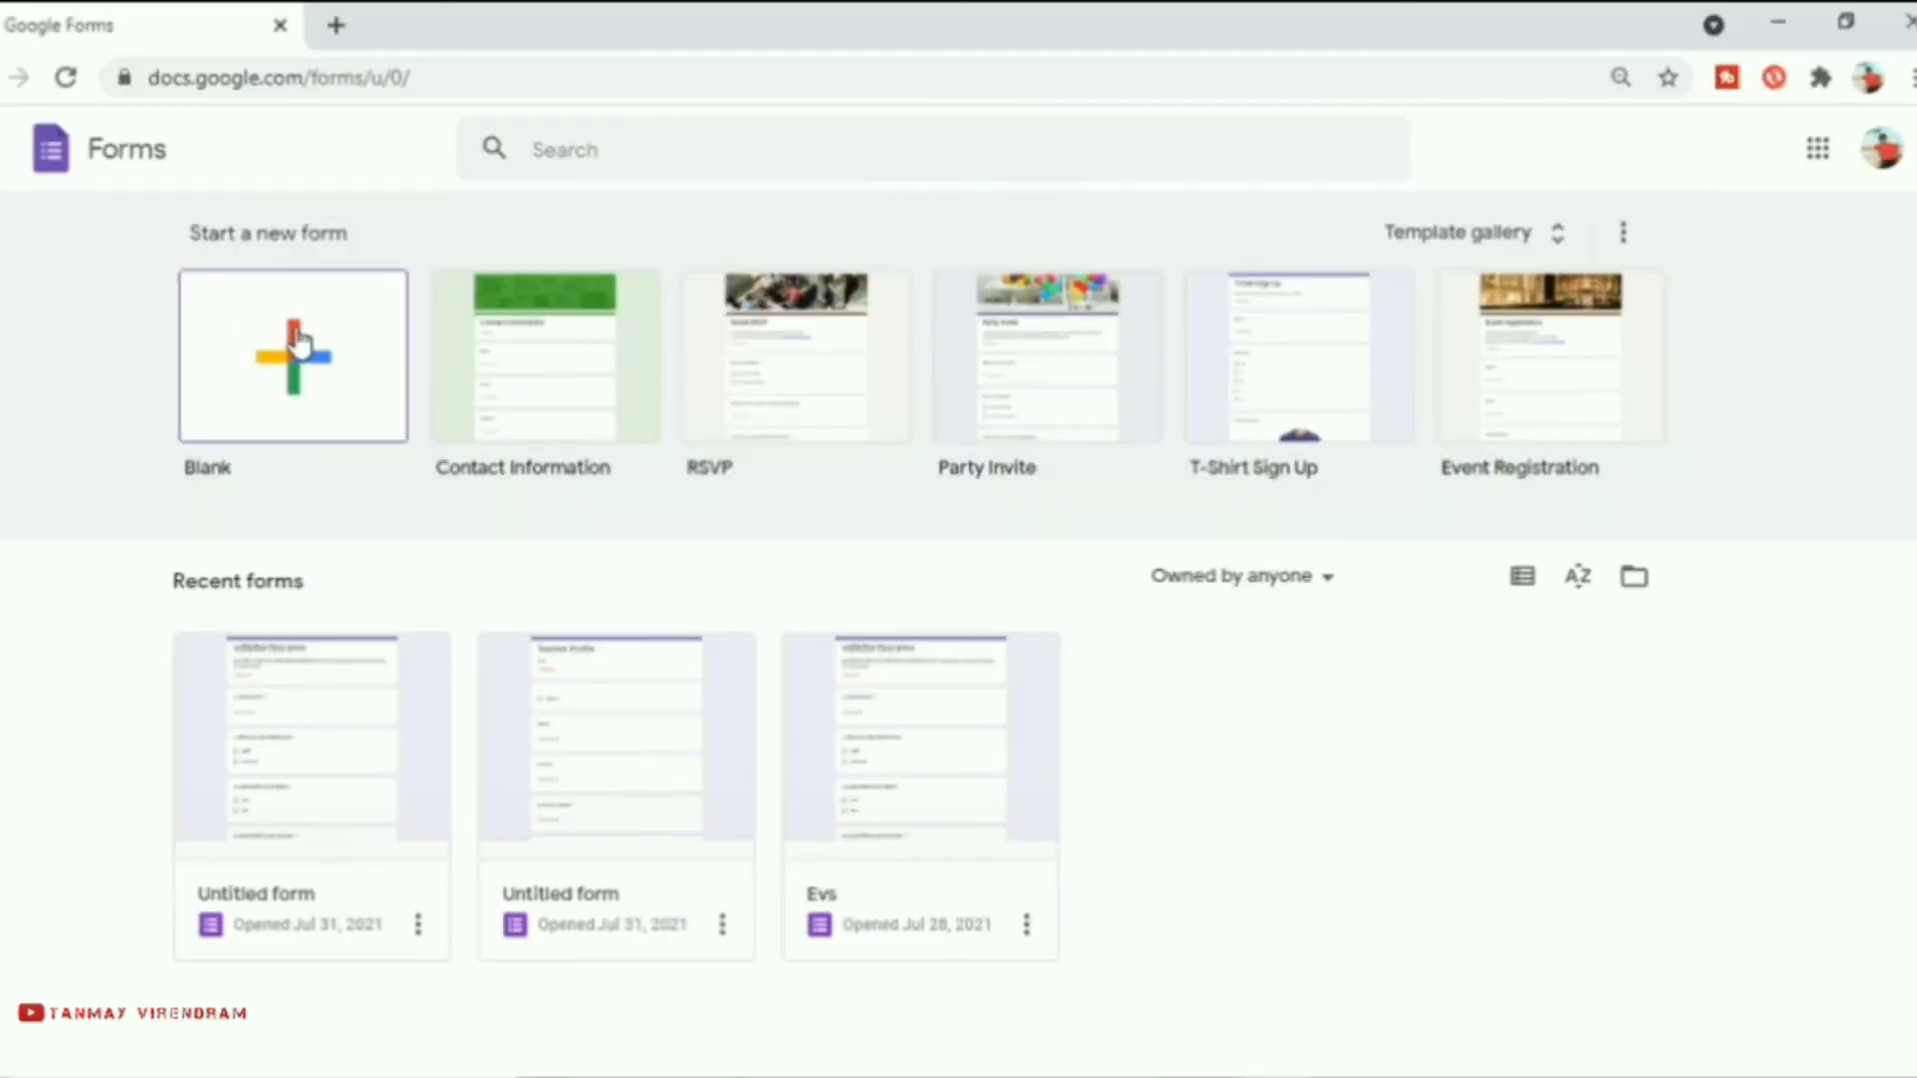
click(298, 339)
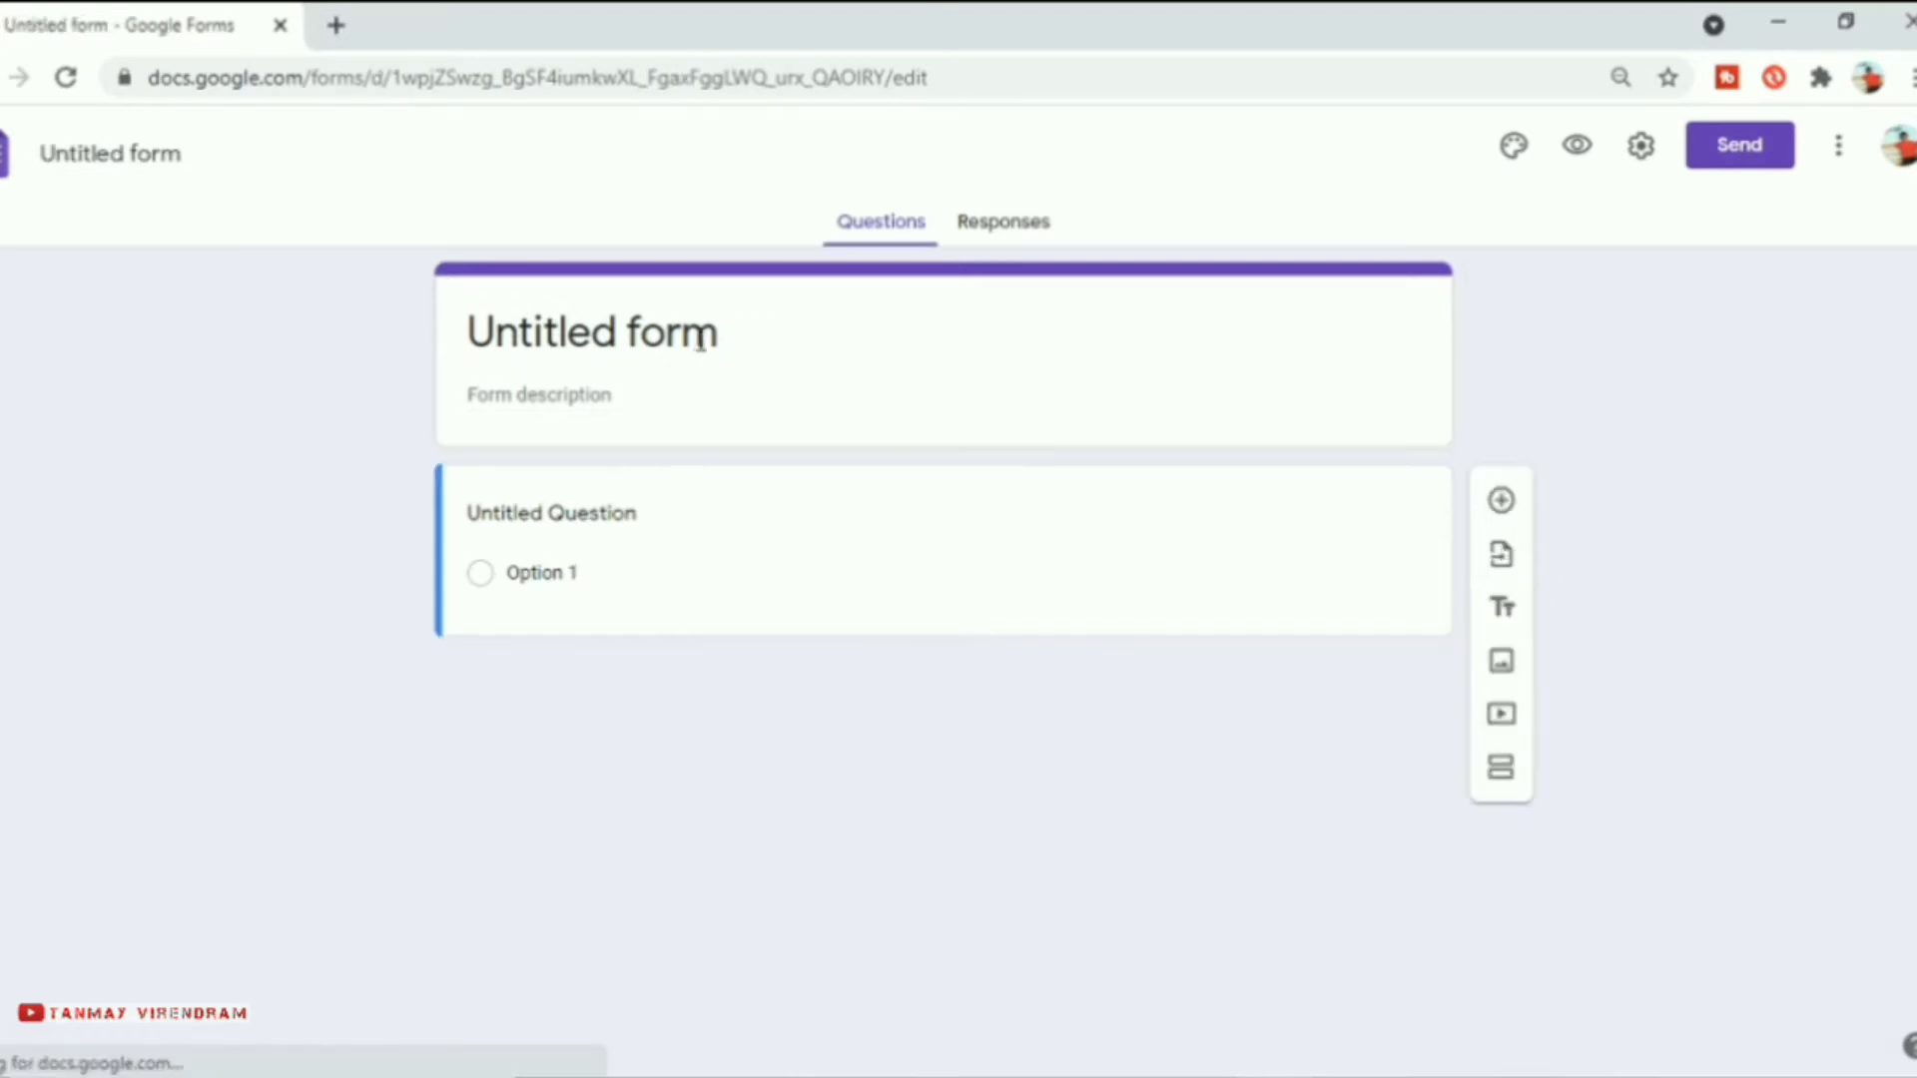
- Title the form "Teacher Information"
click(731, 330)
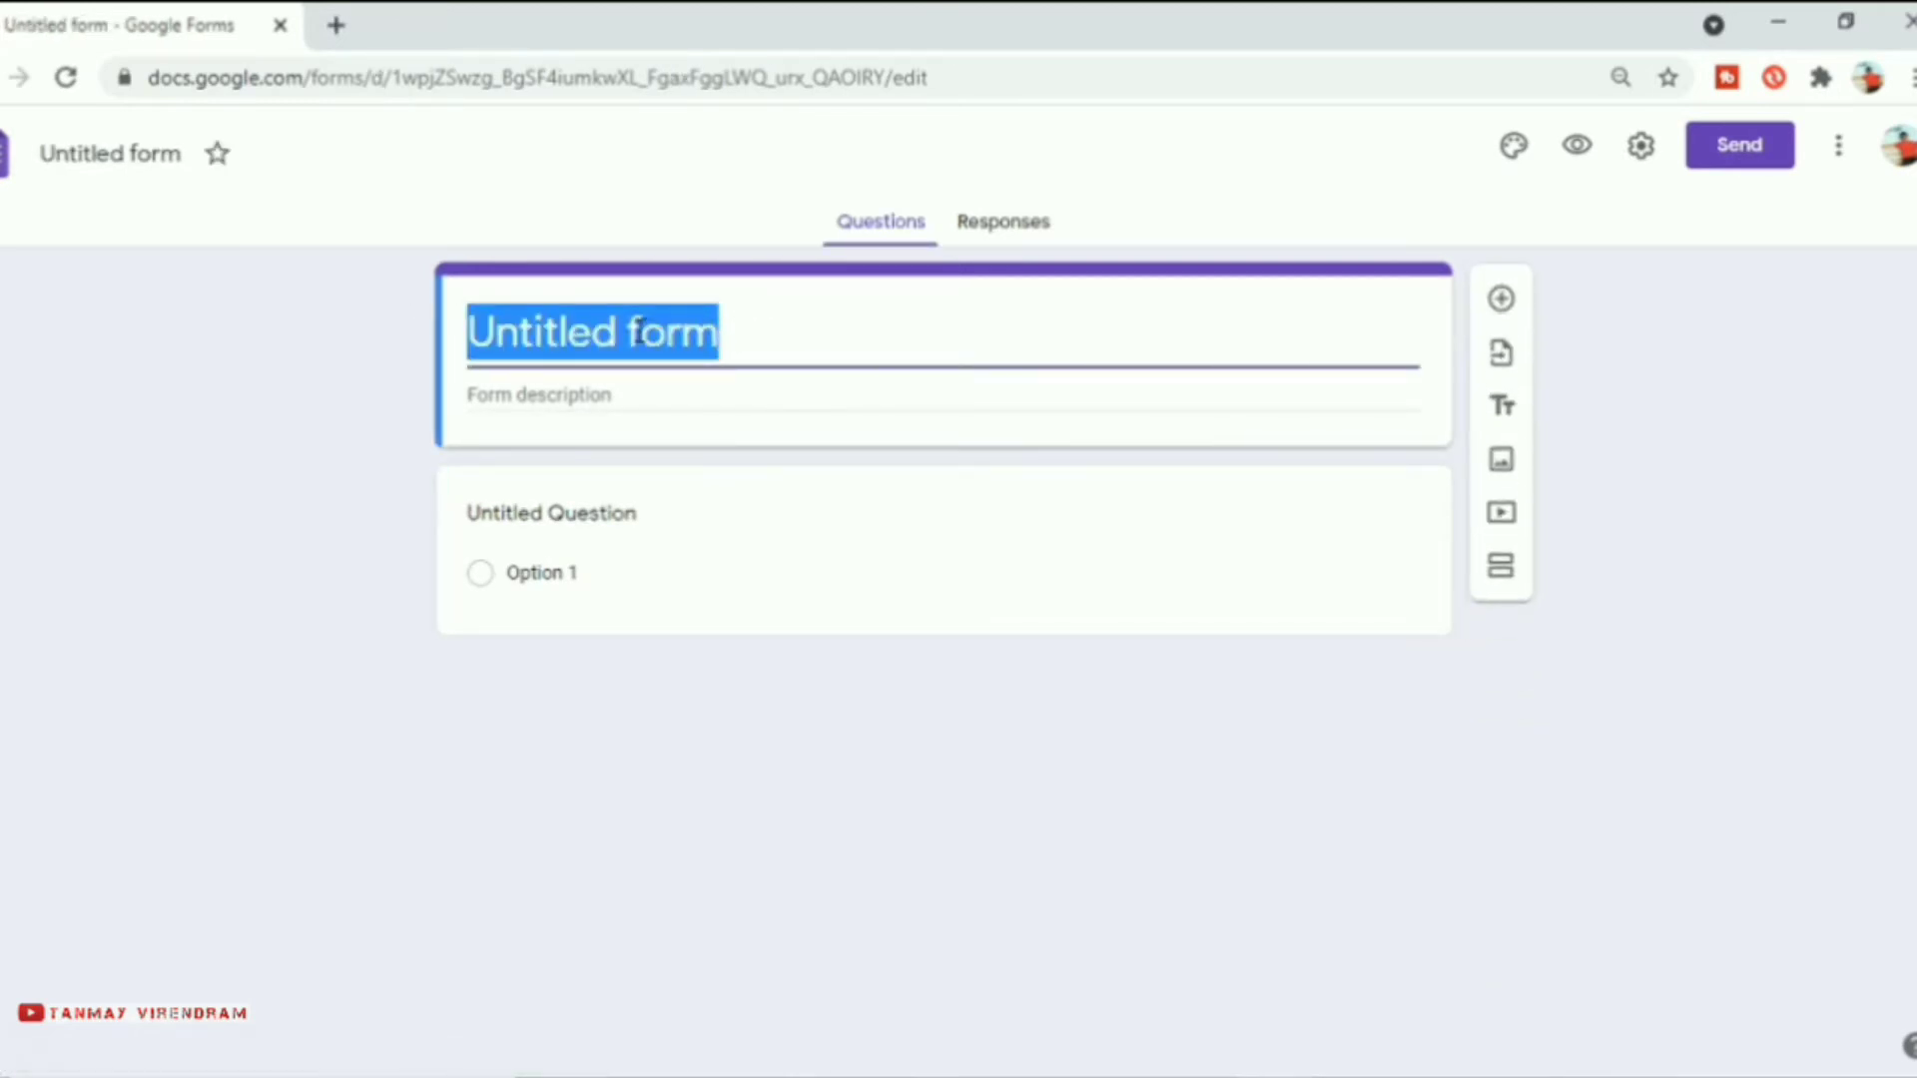
click(577, 394)
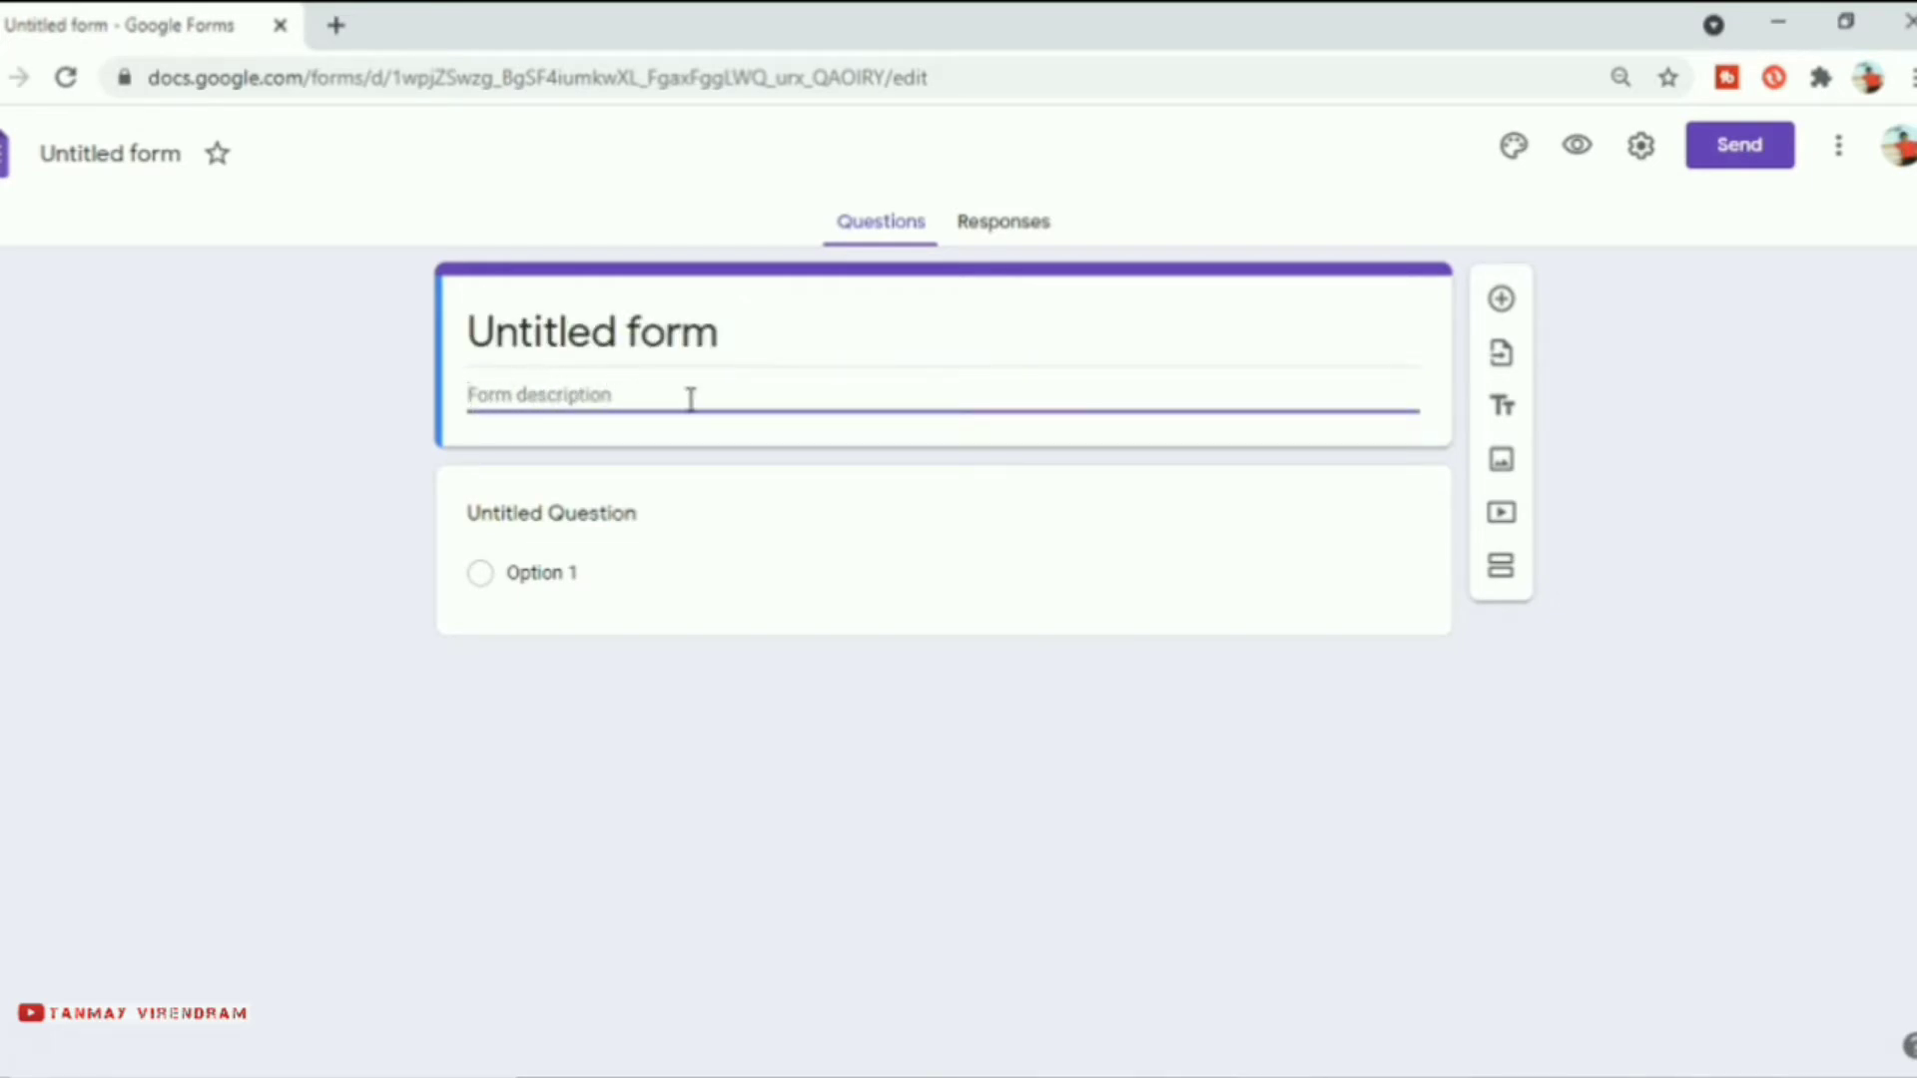
click(689, 330)
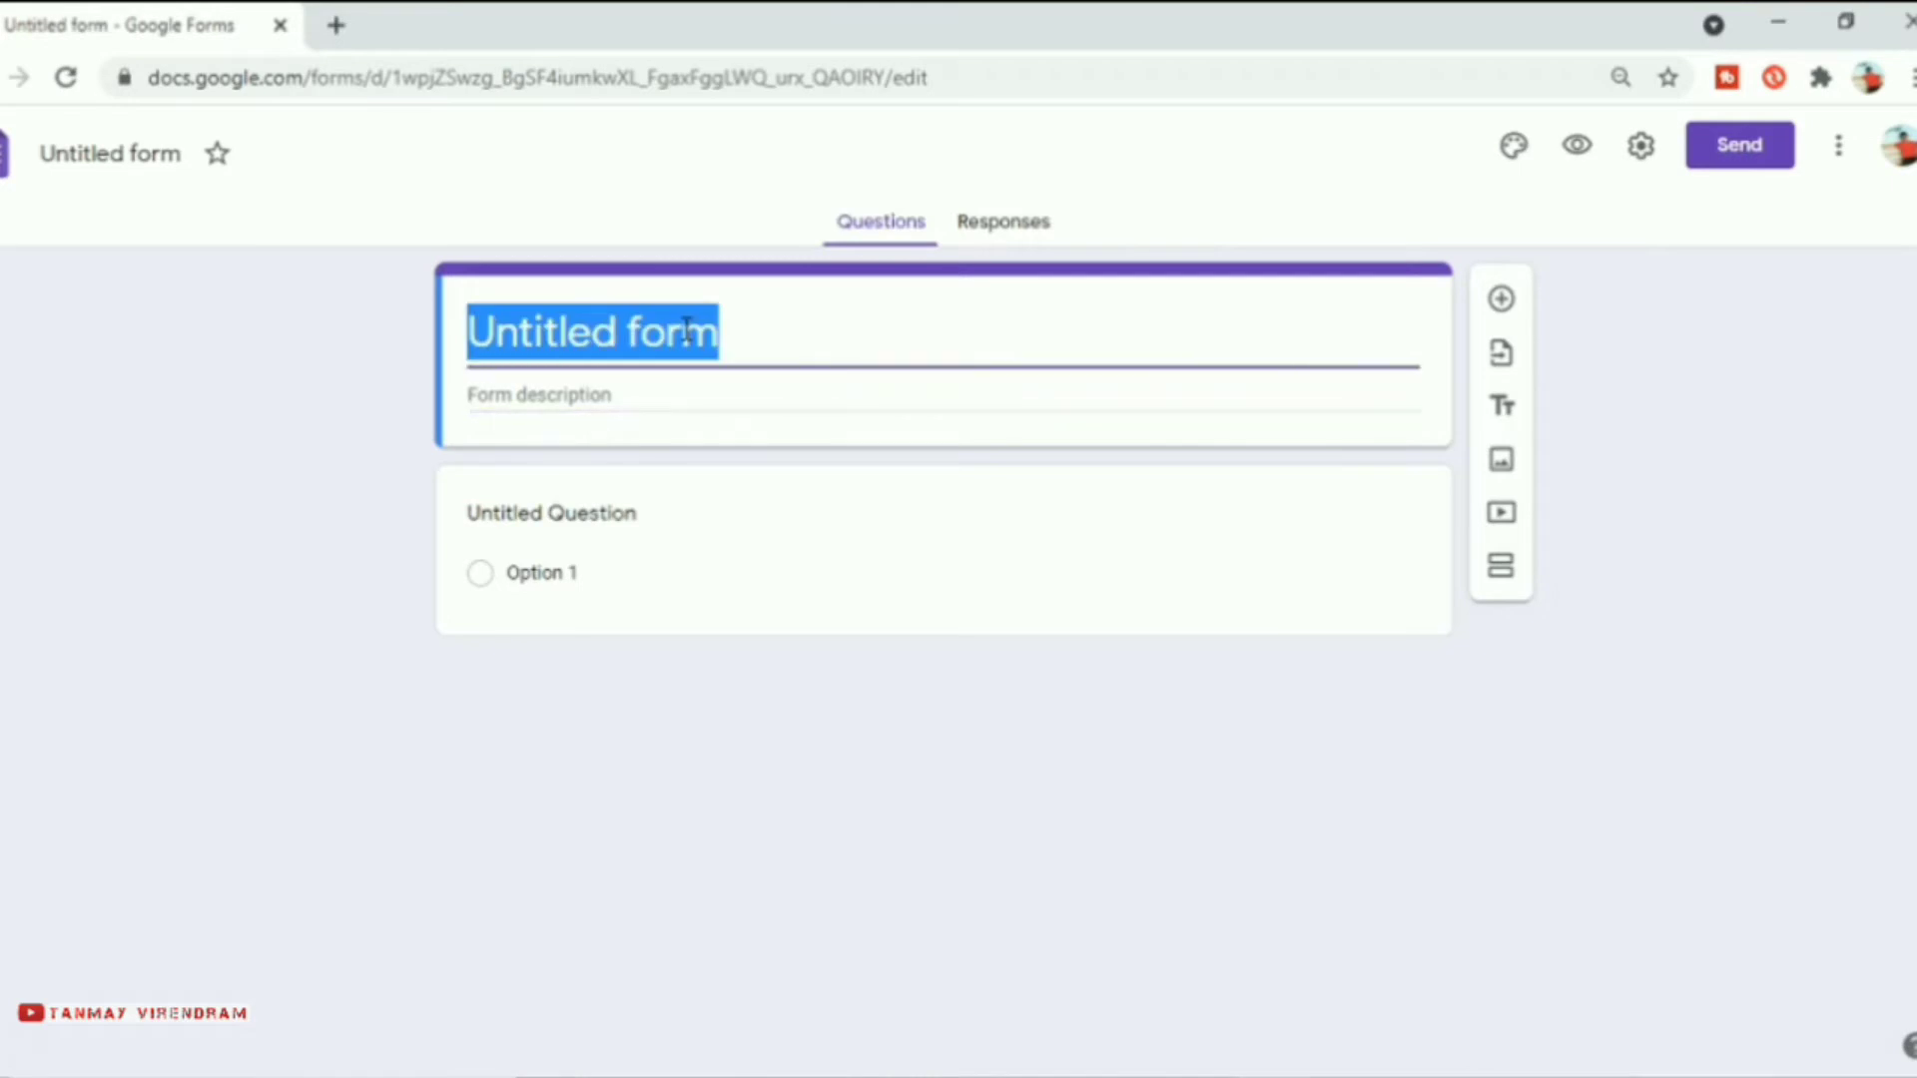
click(658, 395)
click(685, 330)
text(T)
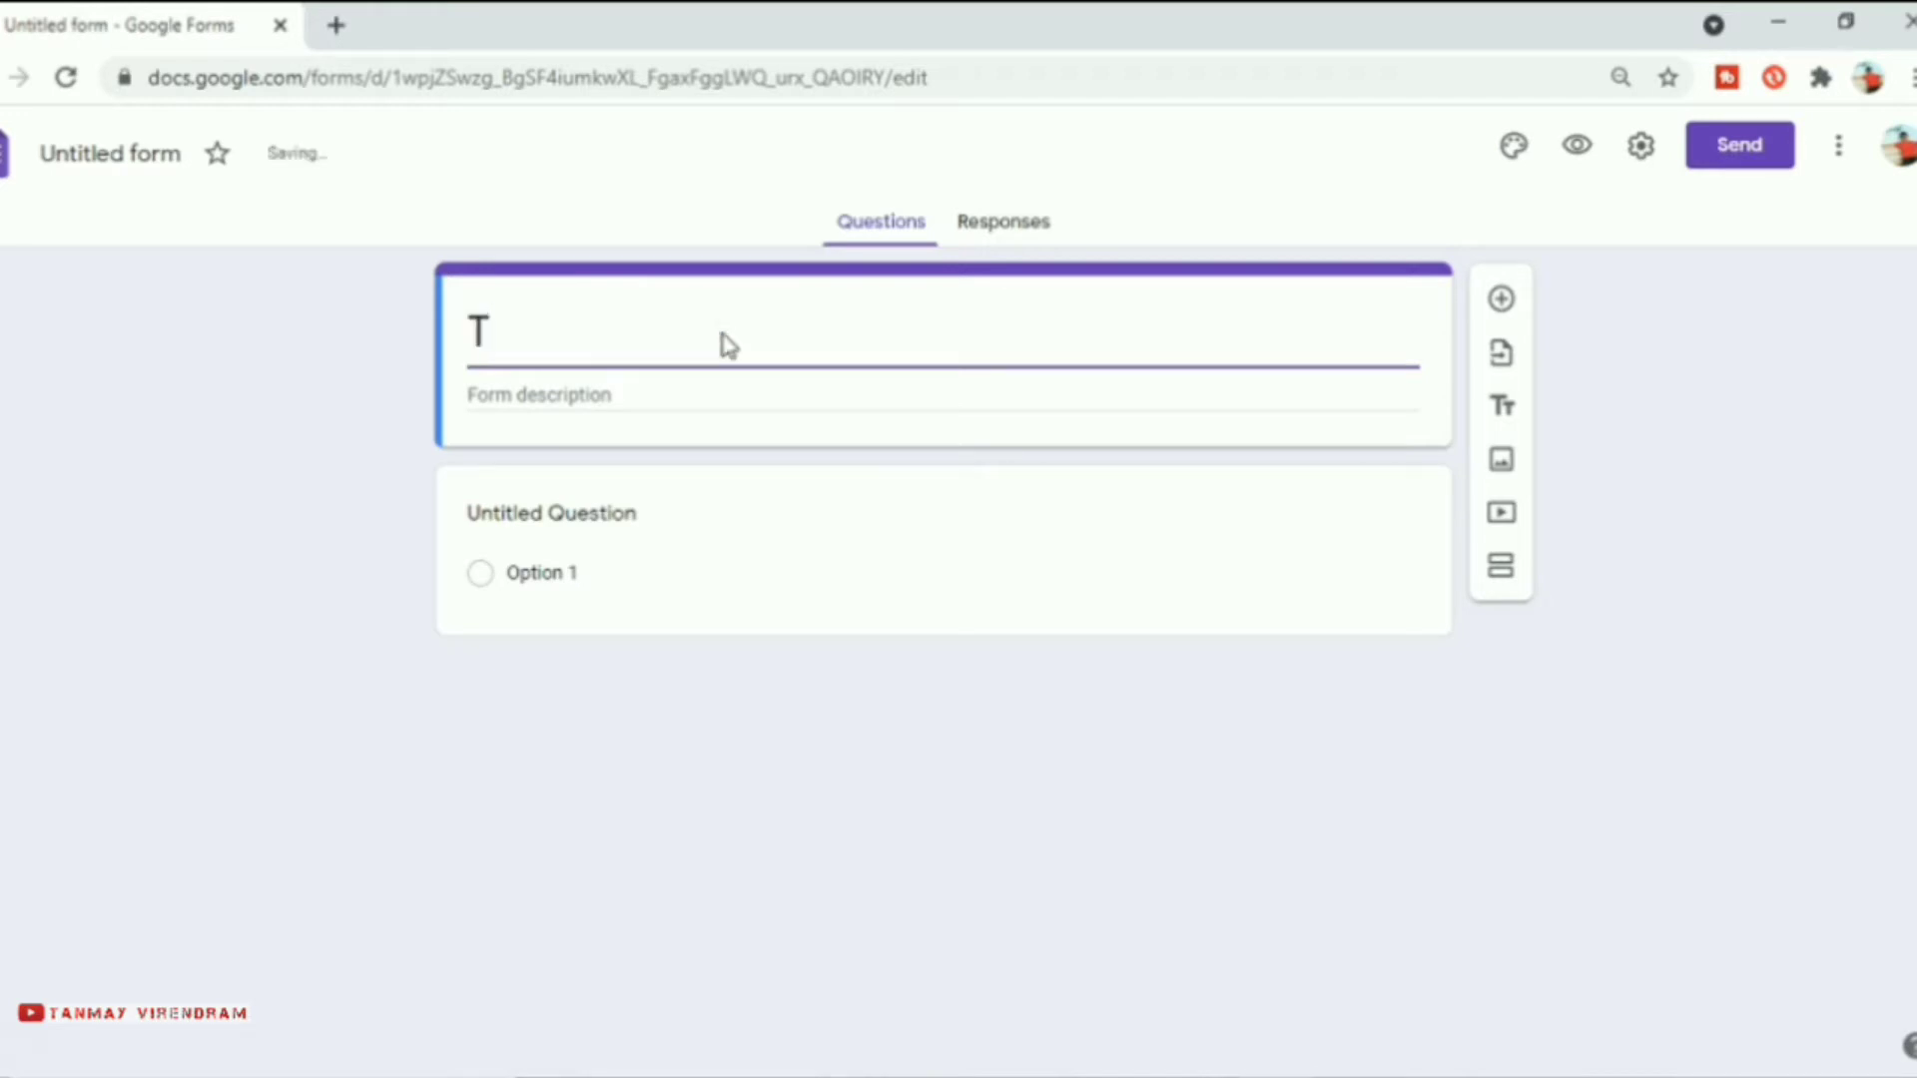
text(eacher )
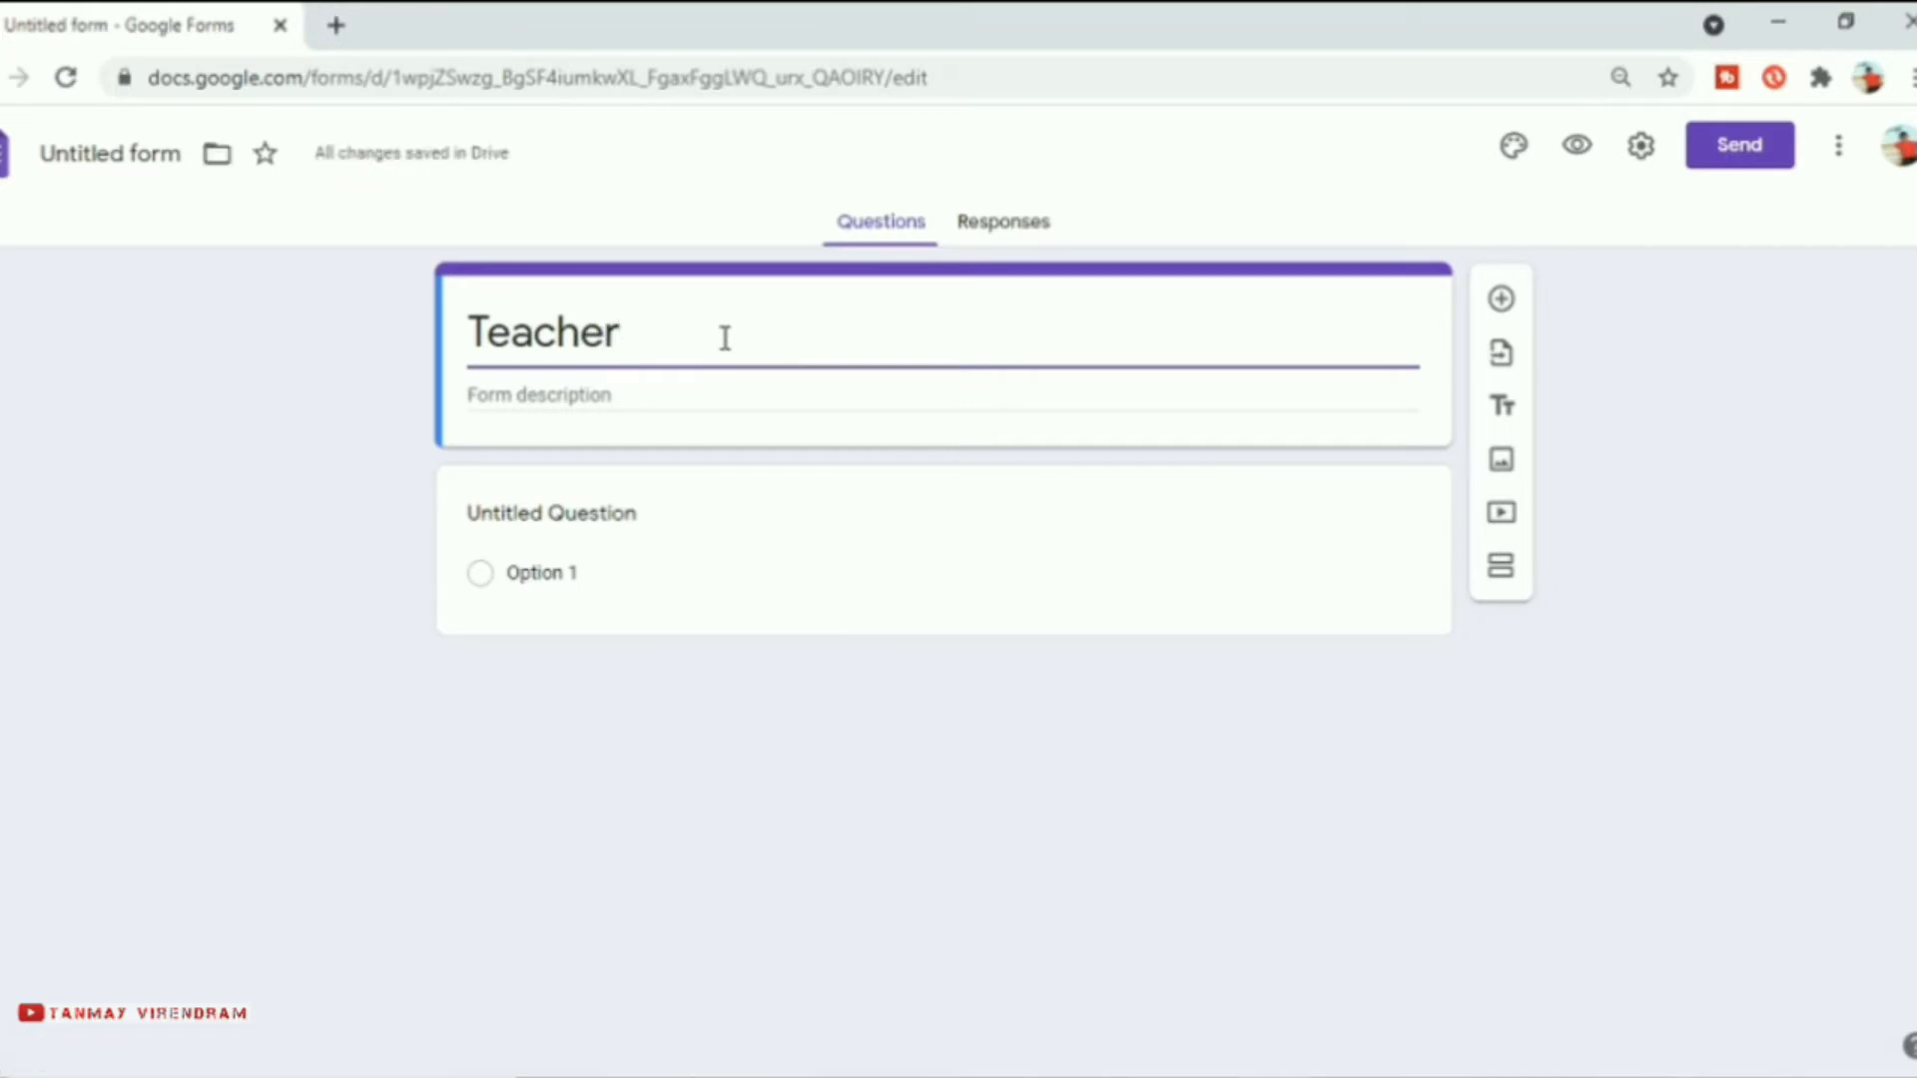
text(Info)
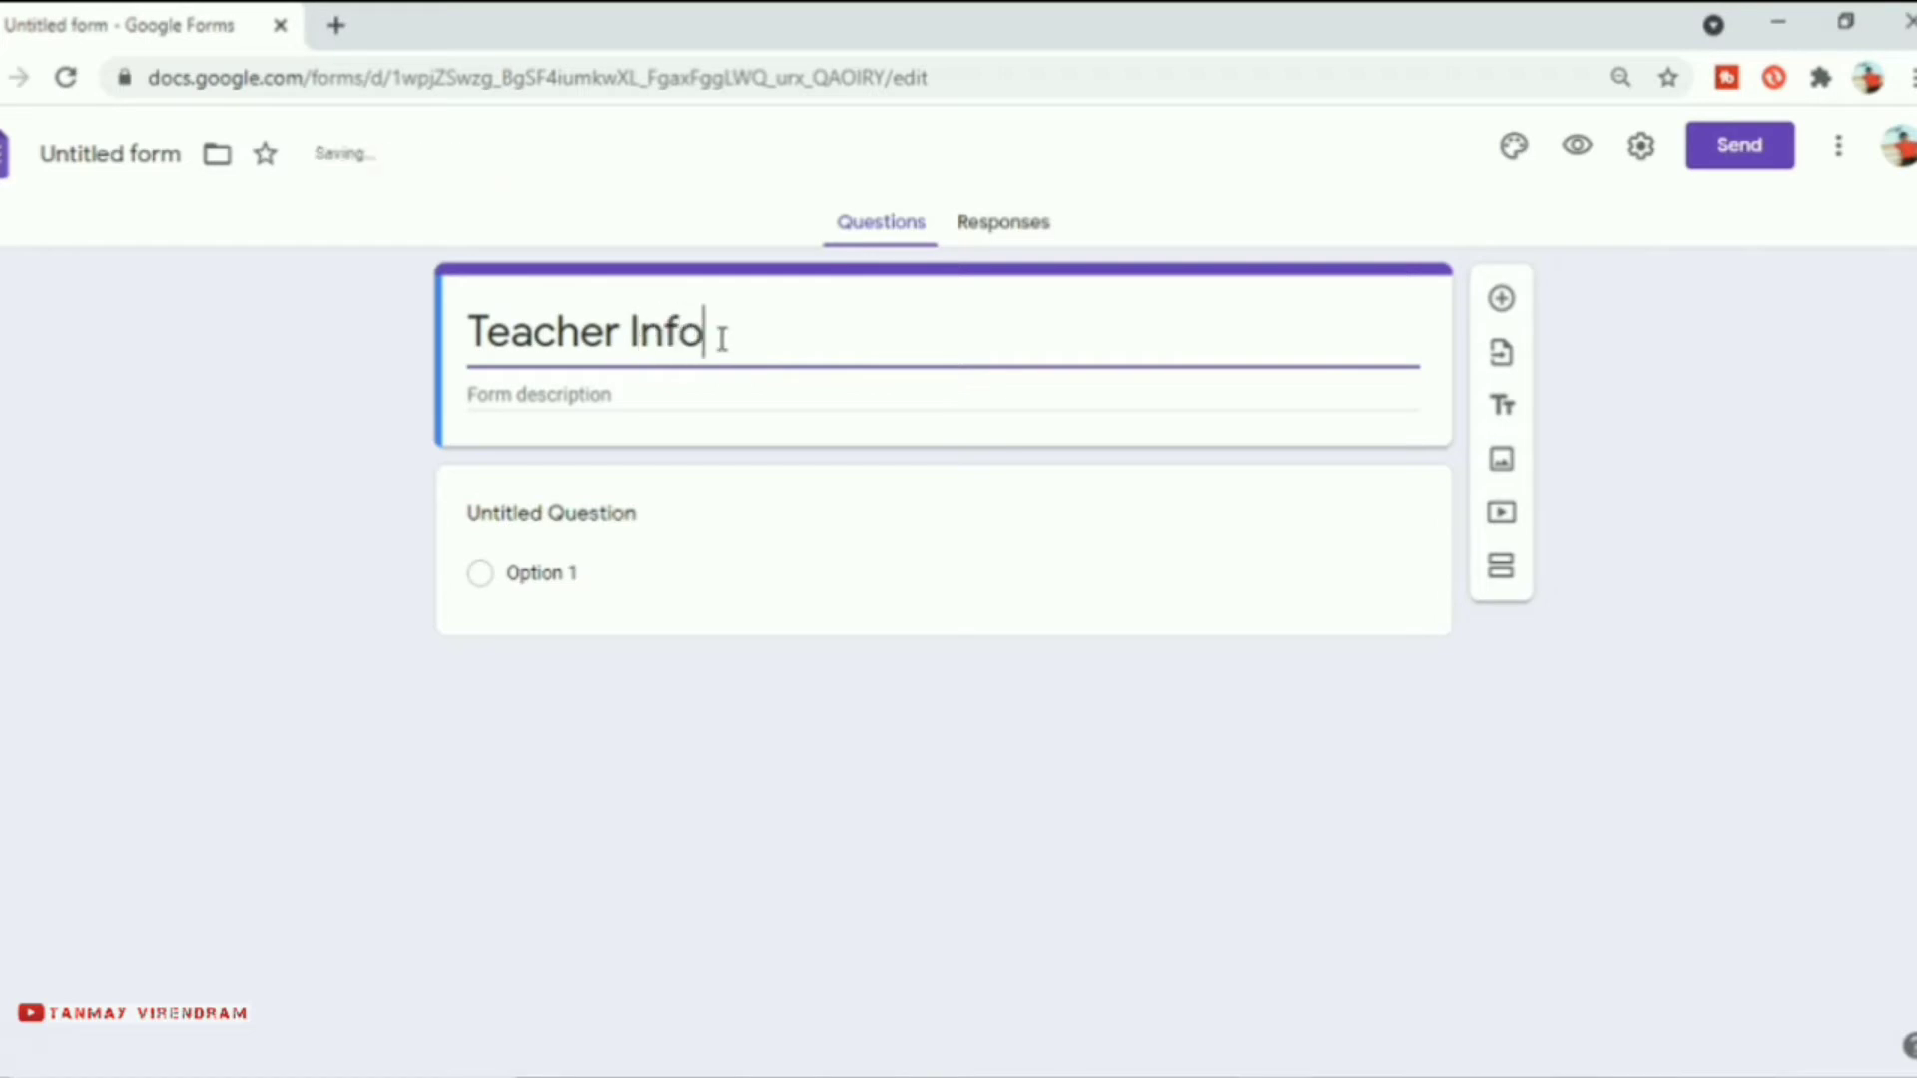
text(rmation)
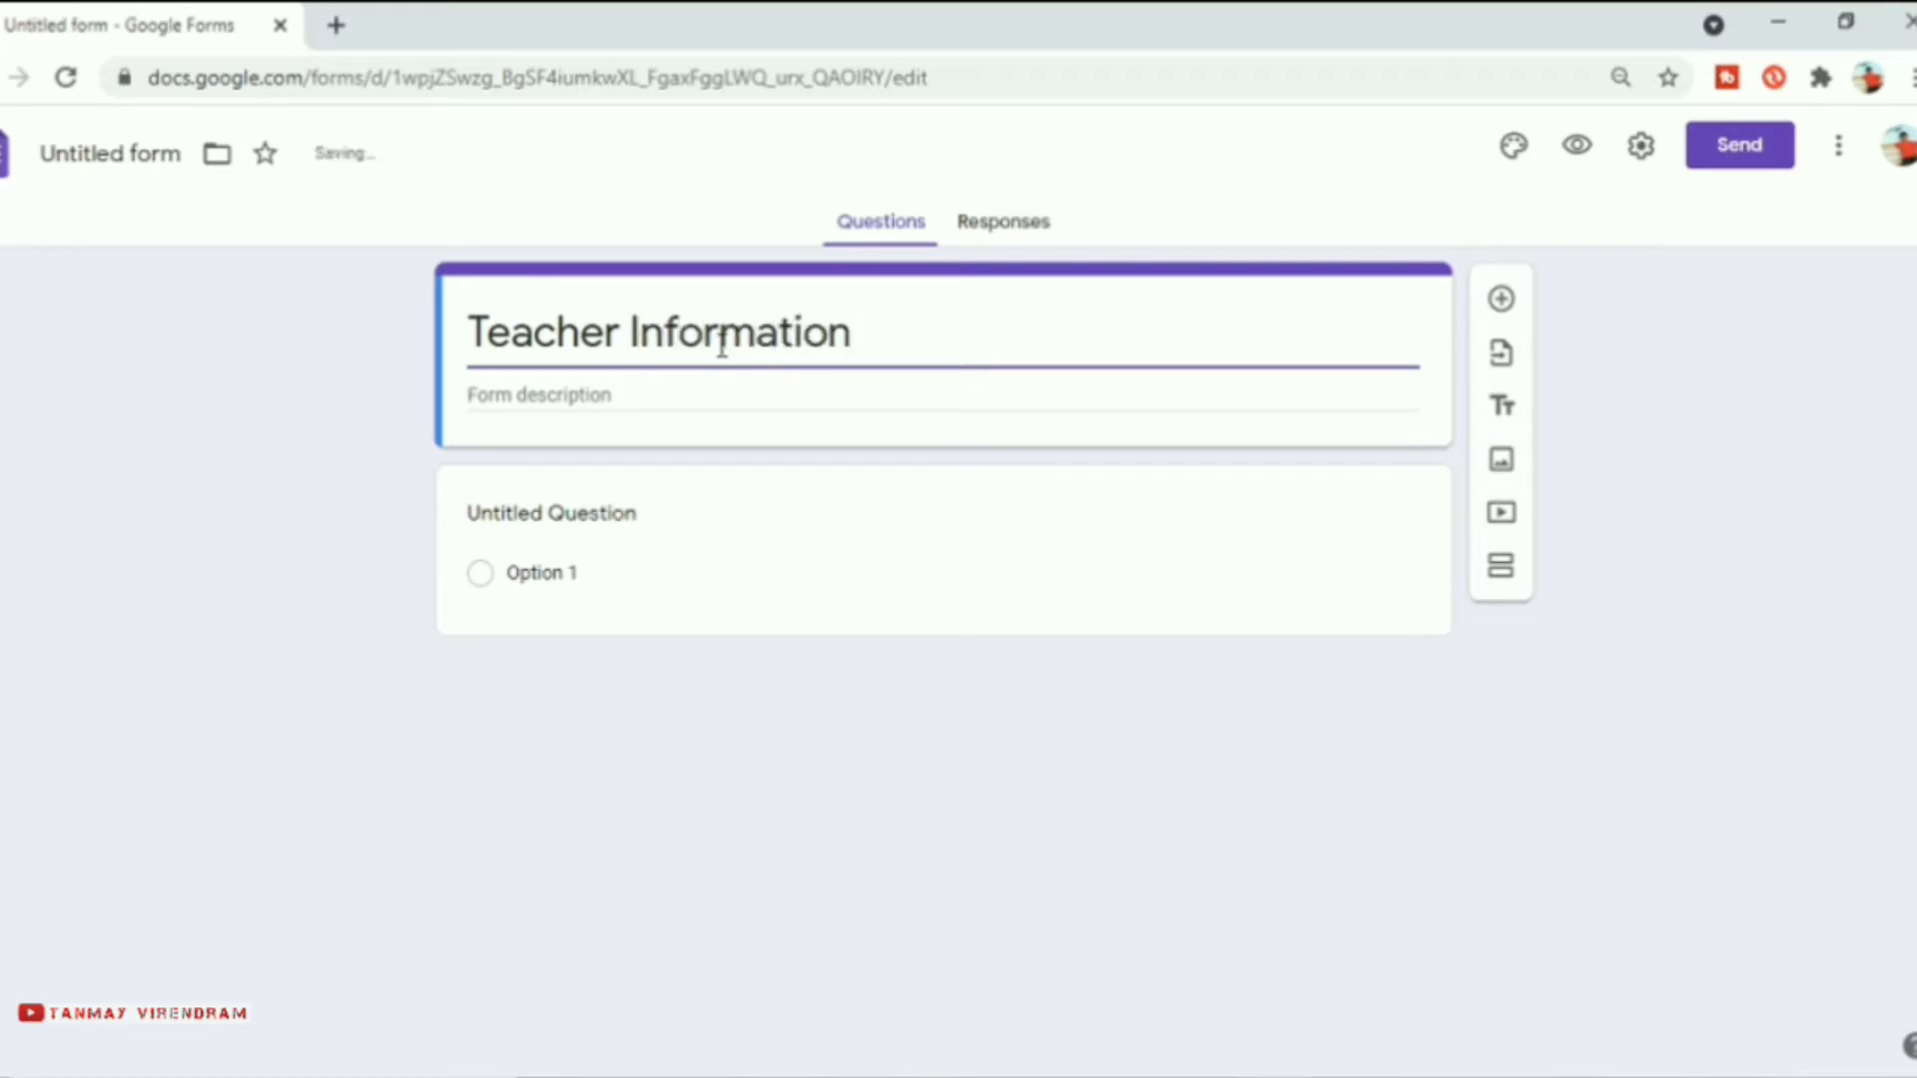
- Enter "Data of all school teacher's" as the form description
click(674, 395)
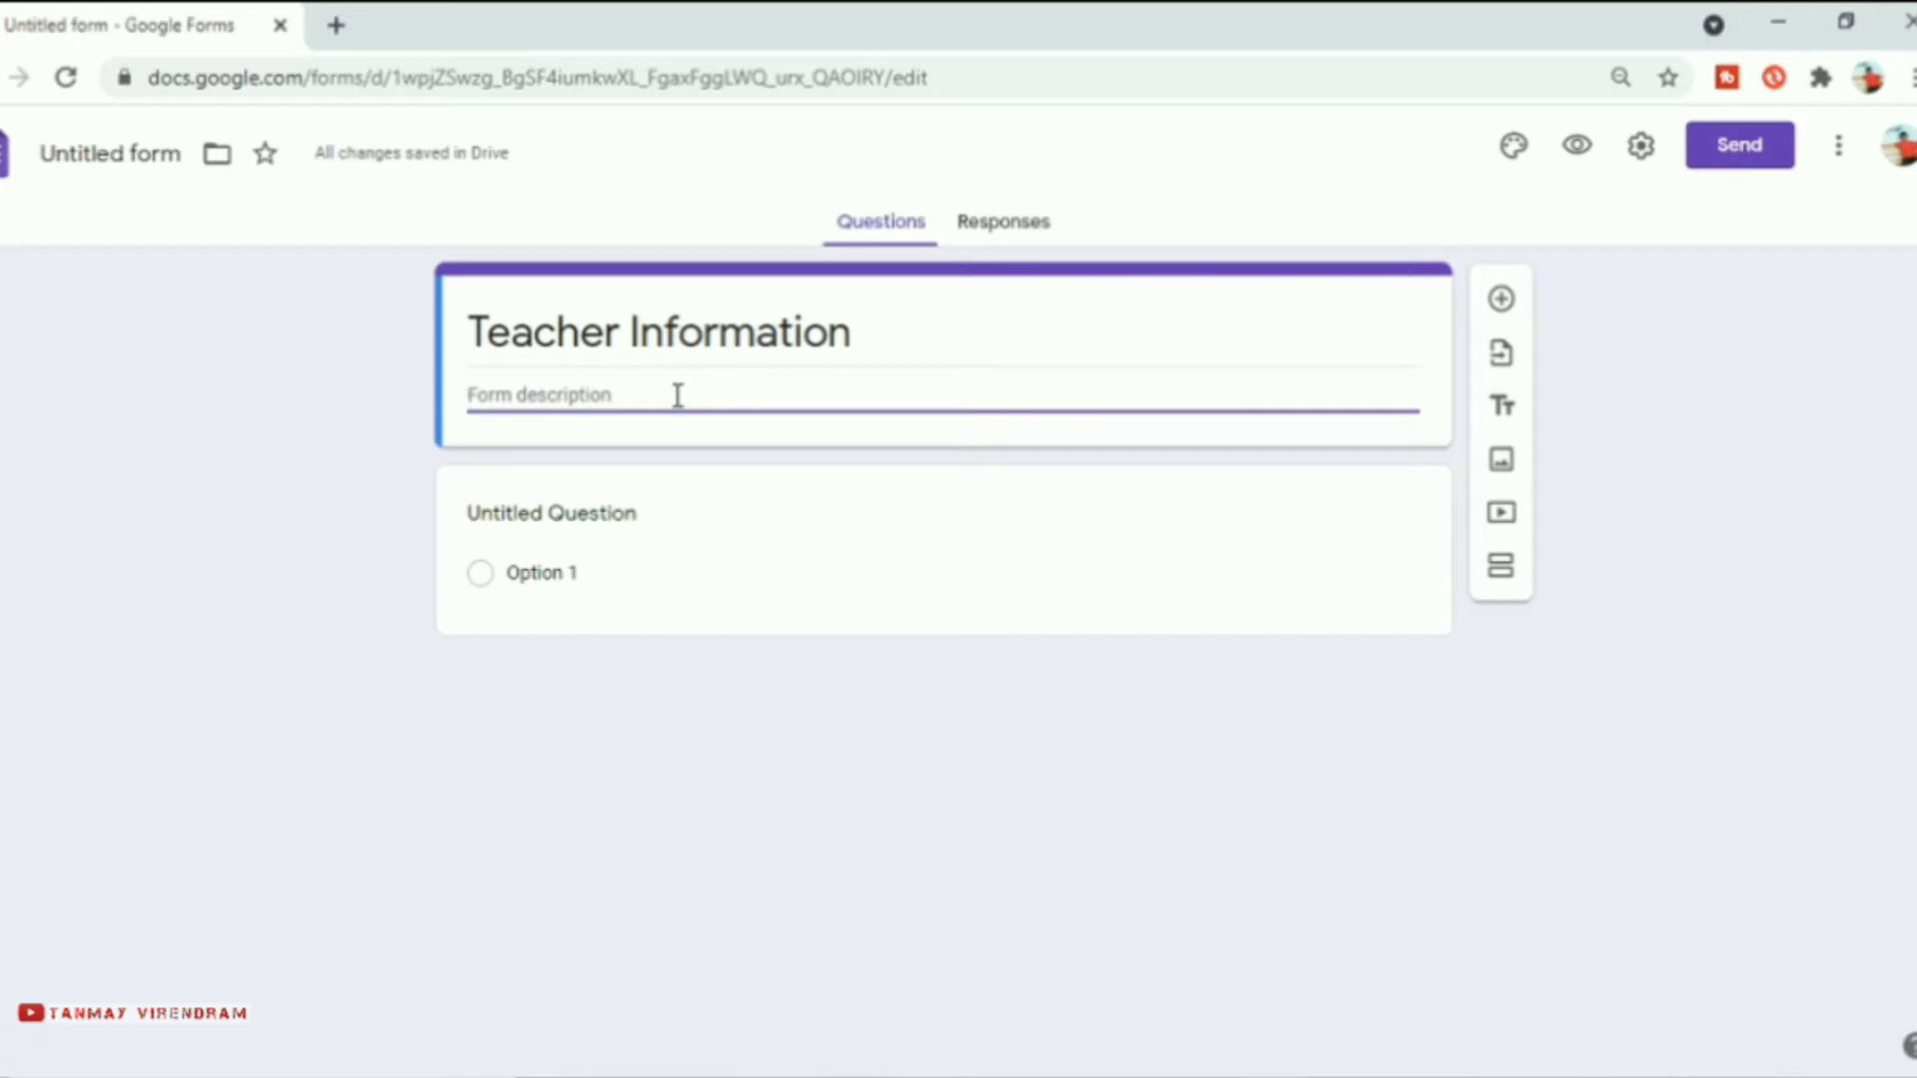
text(d)
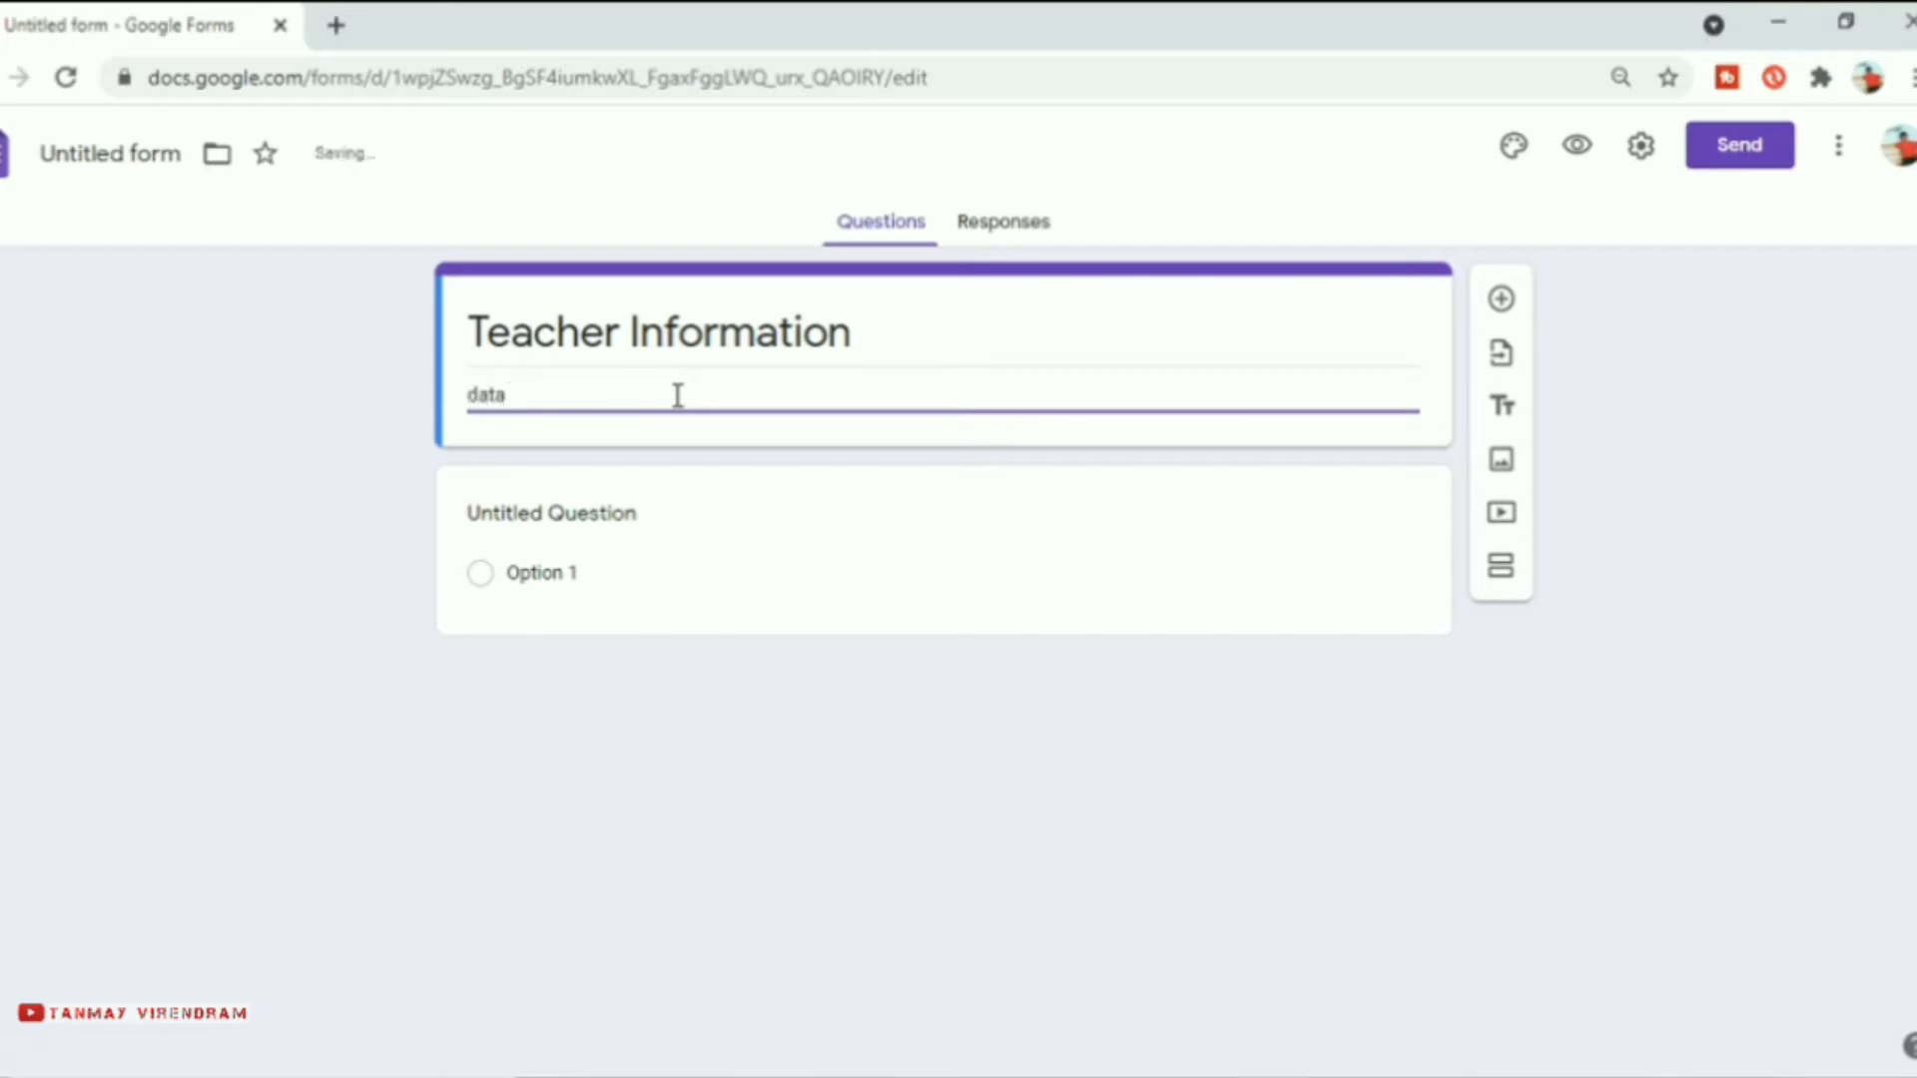
key(BackSpace)
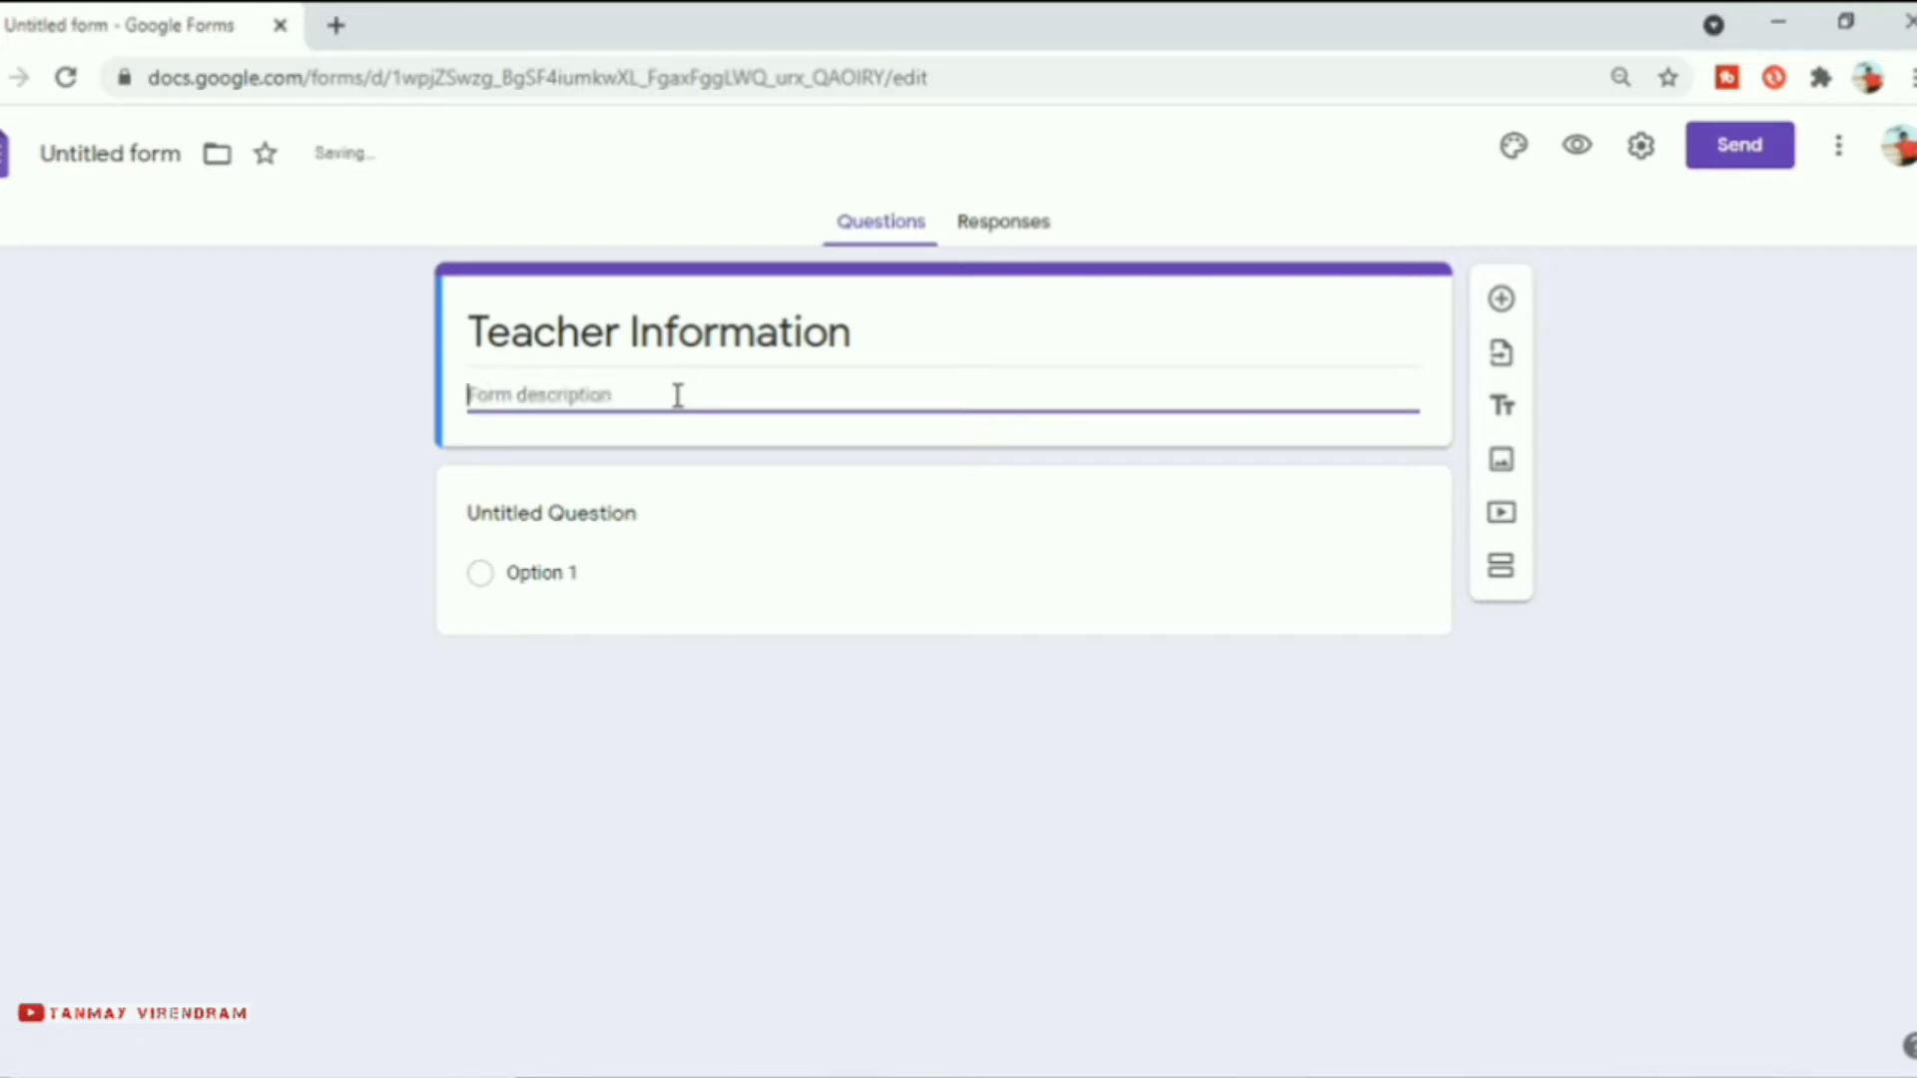
text(Da)
text(ta d)
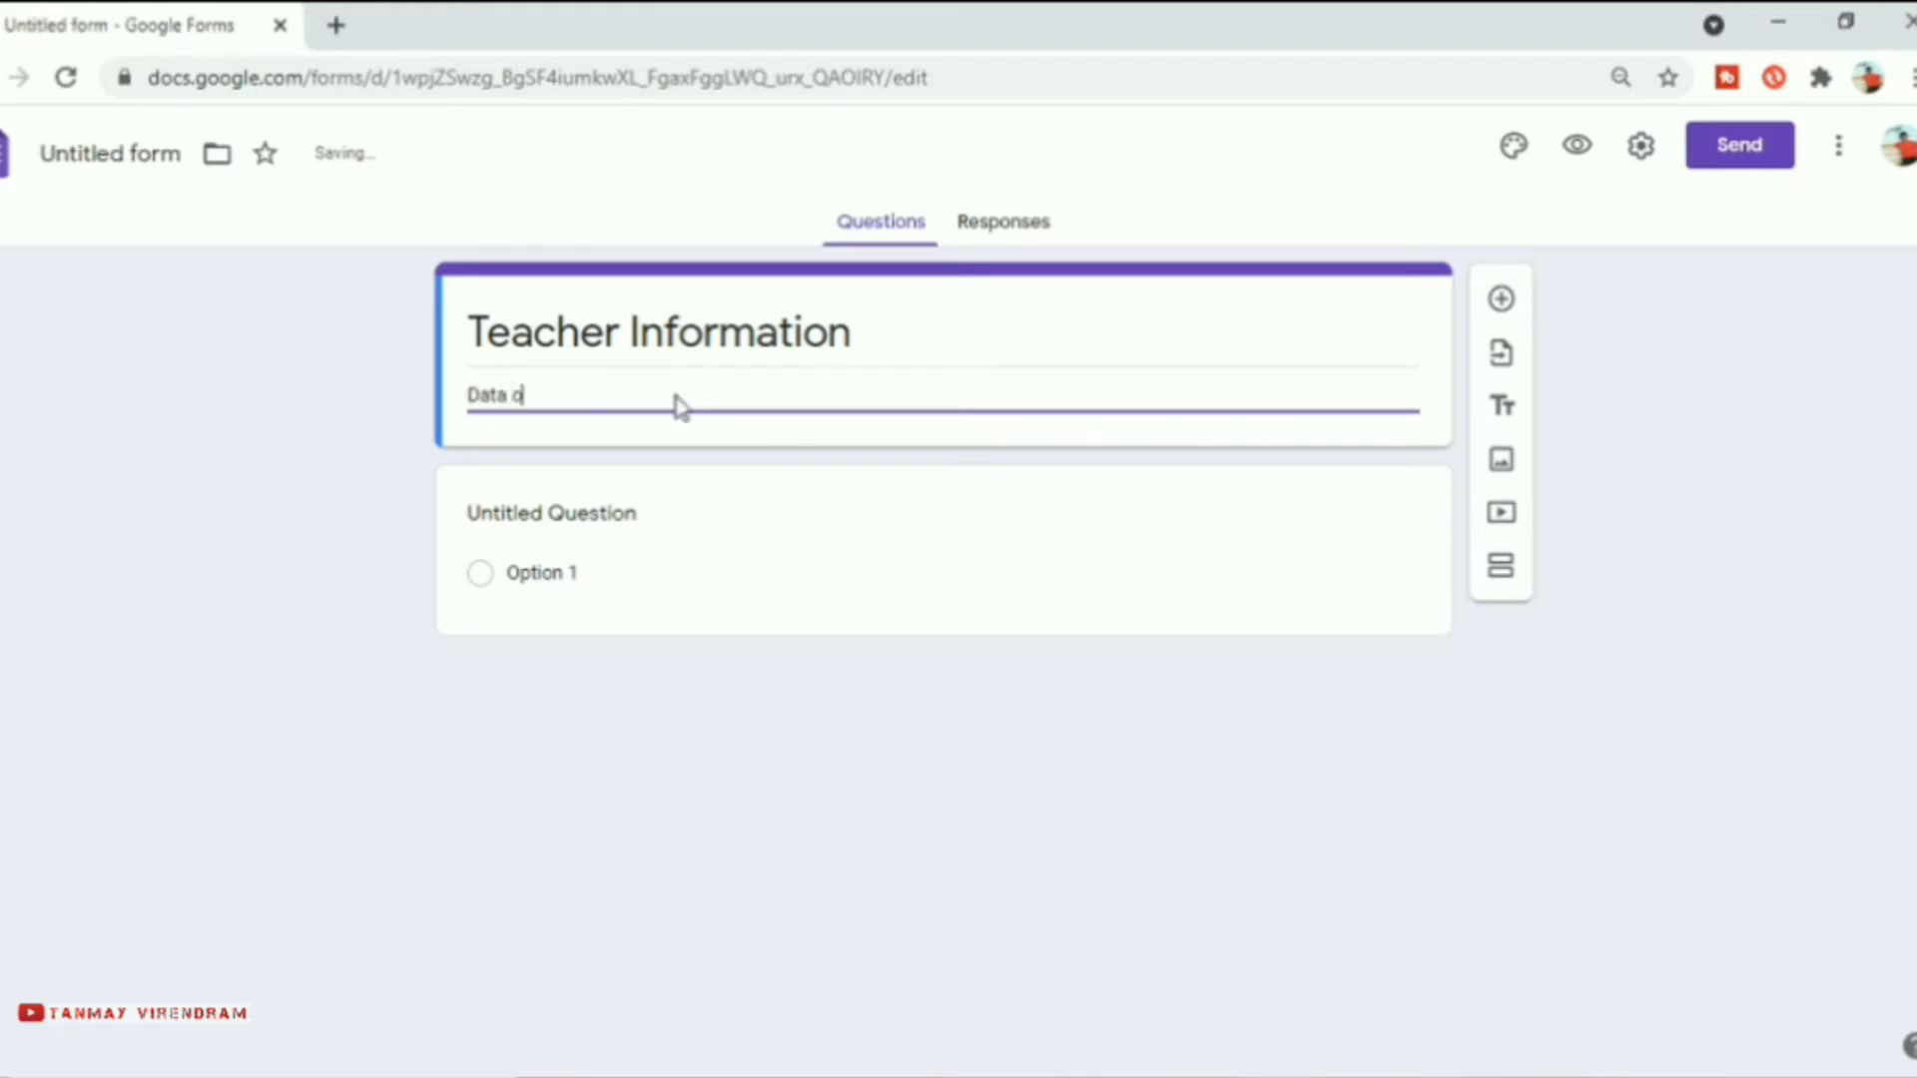
text(f all schoo)
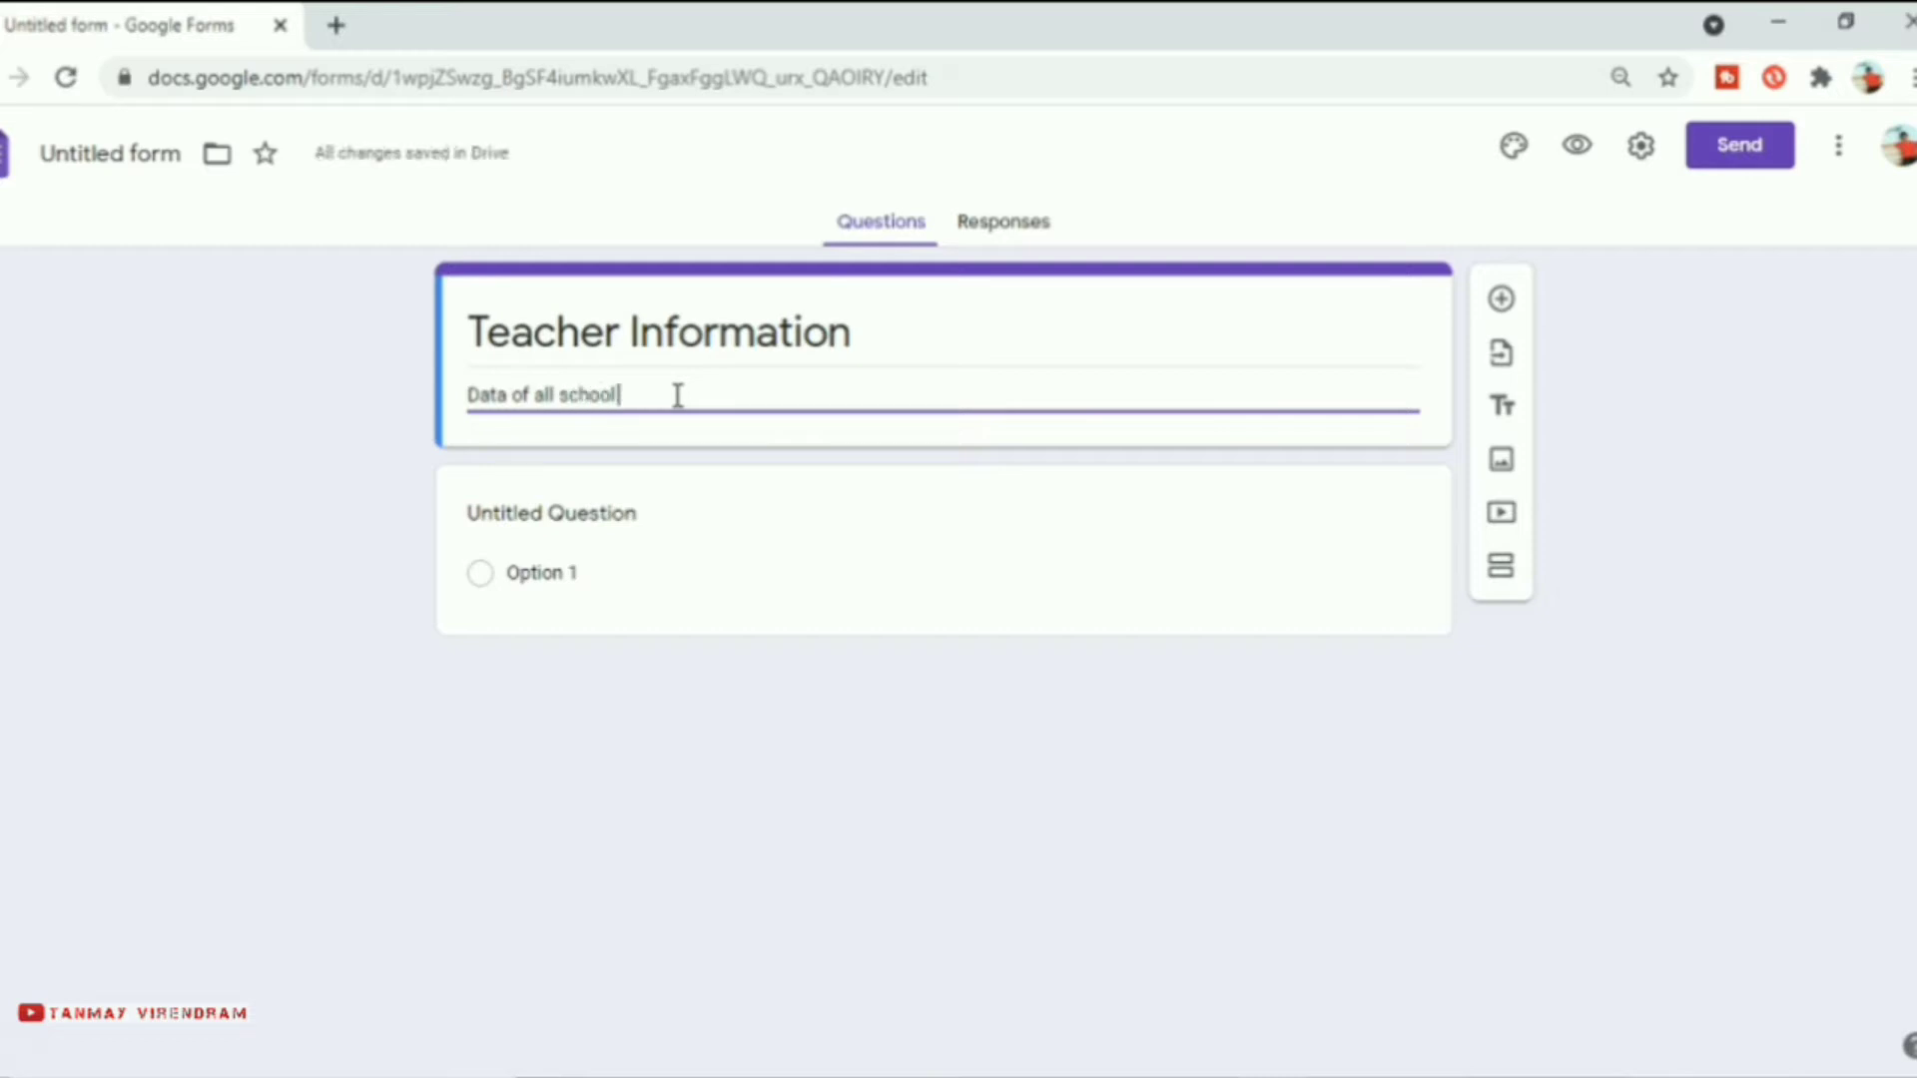
text(l teac)
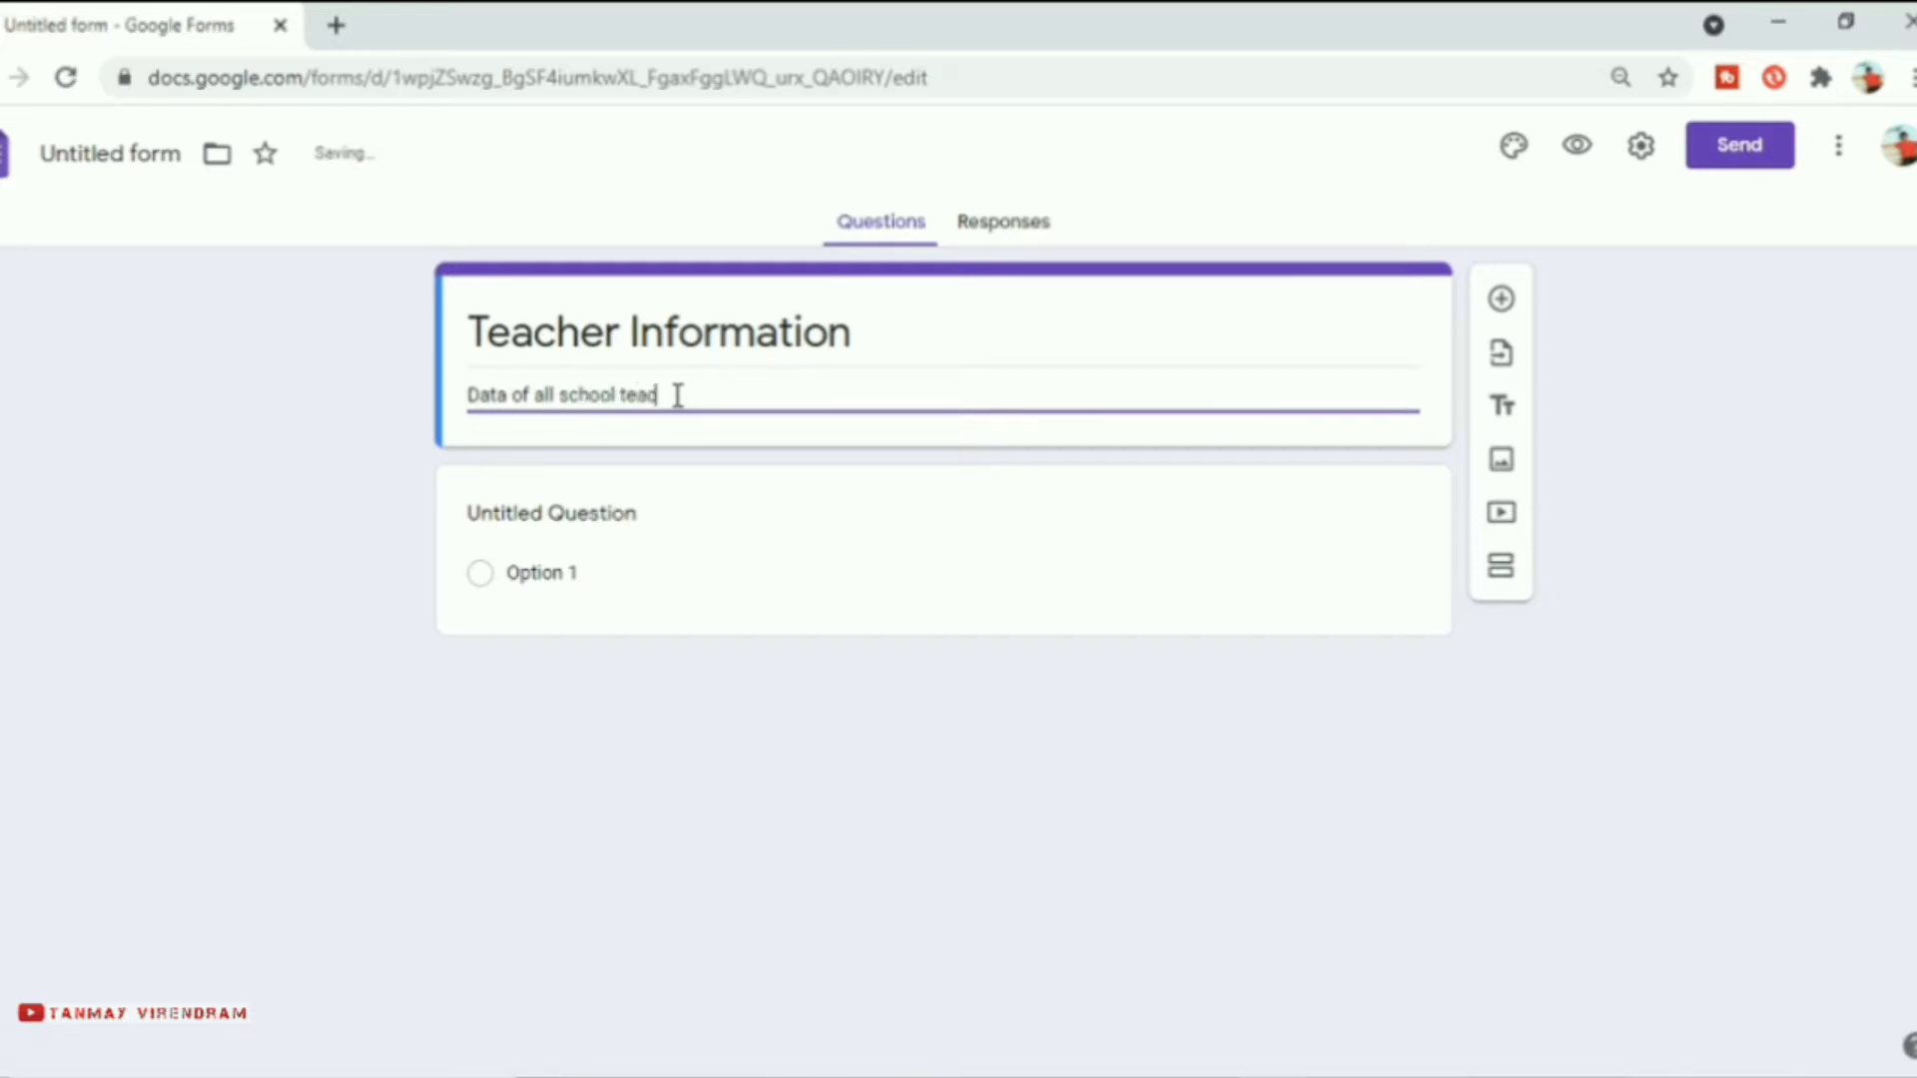
text(her's)
- Turn the untitled question into a required short-answer question named "Name"
click(674, 520)
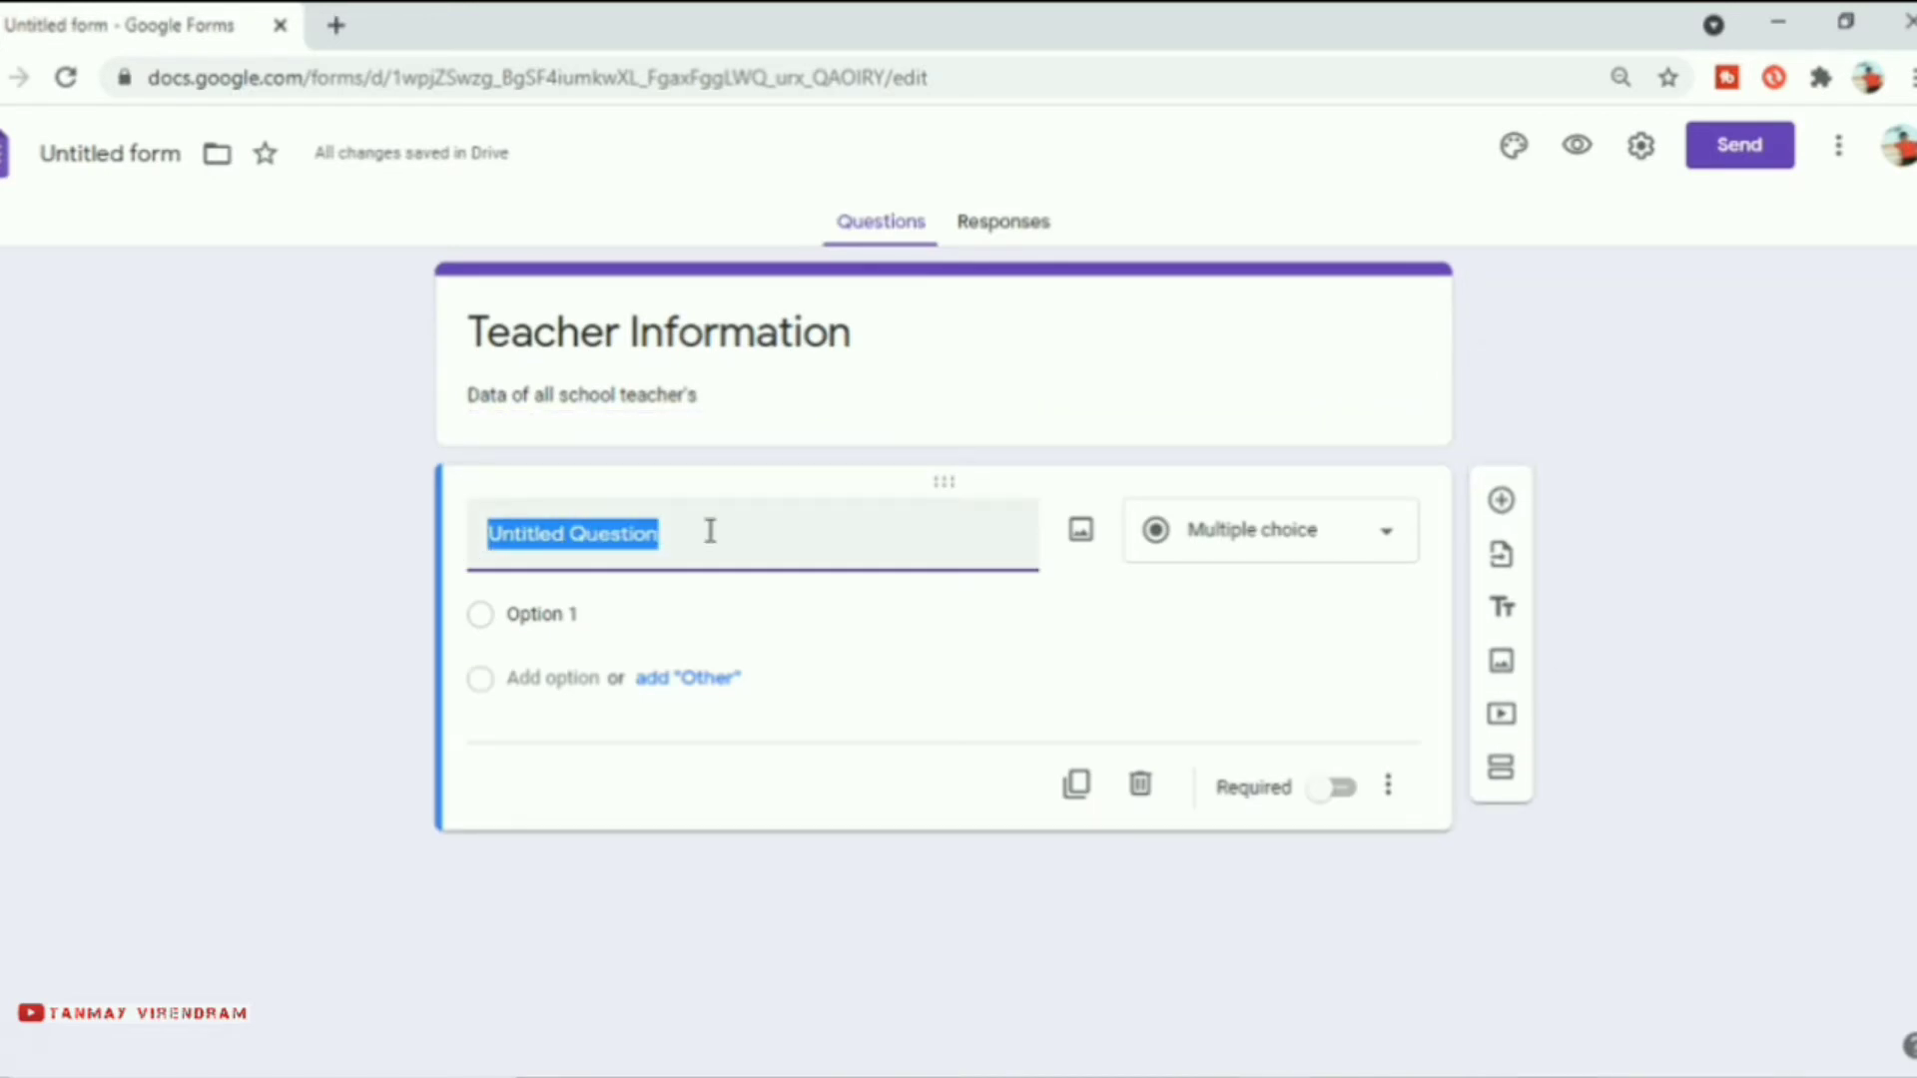
text(Name)
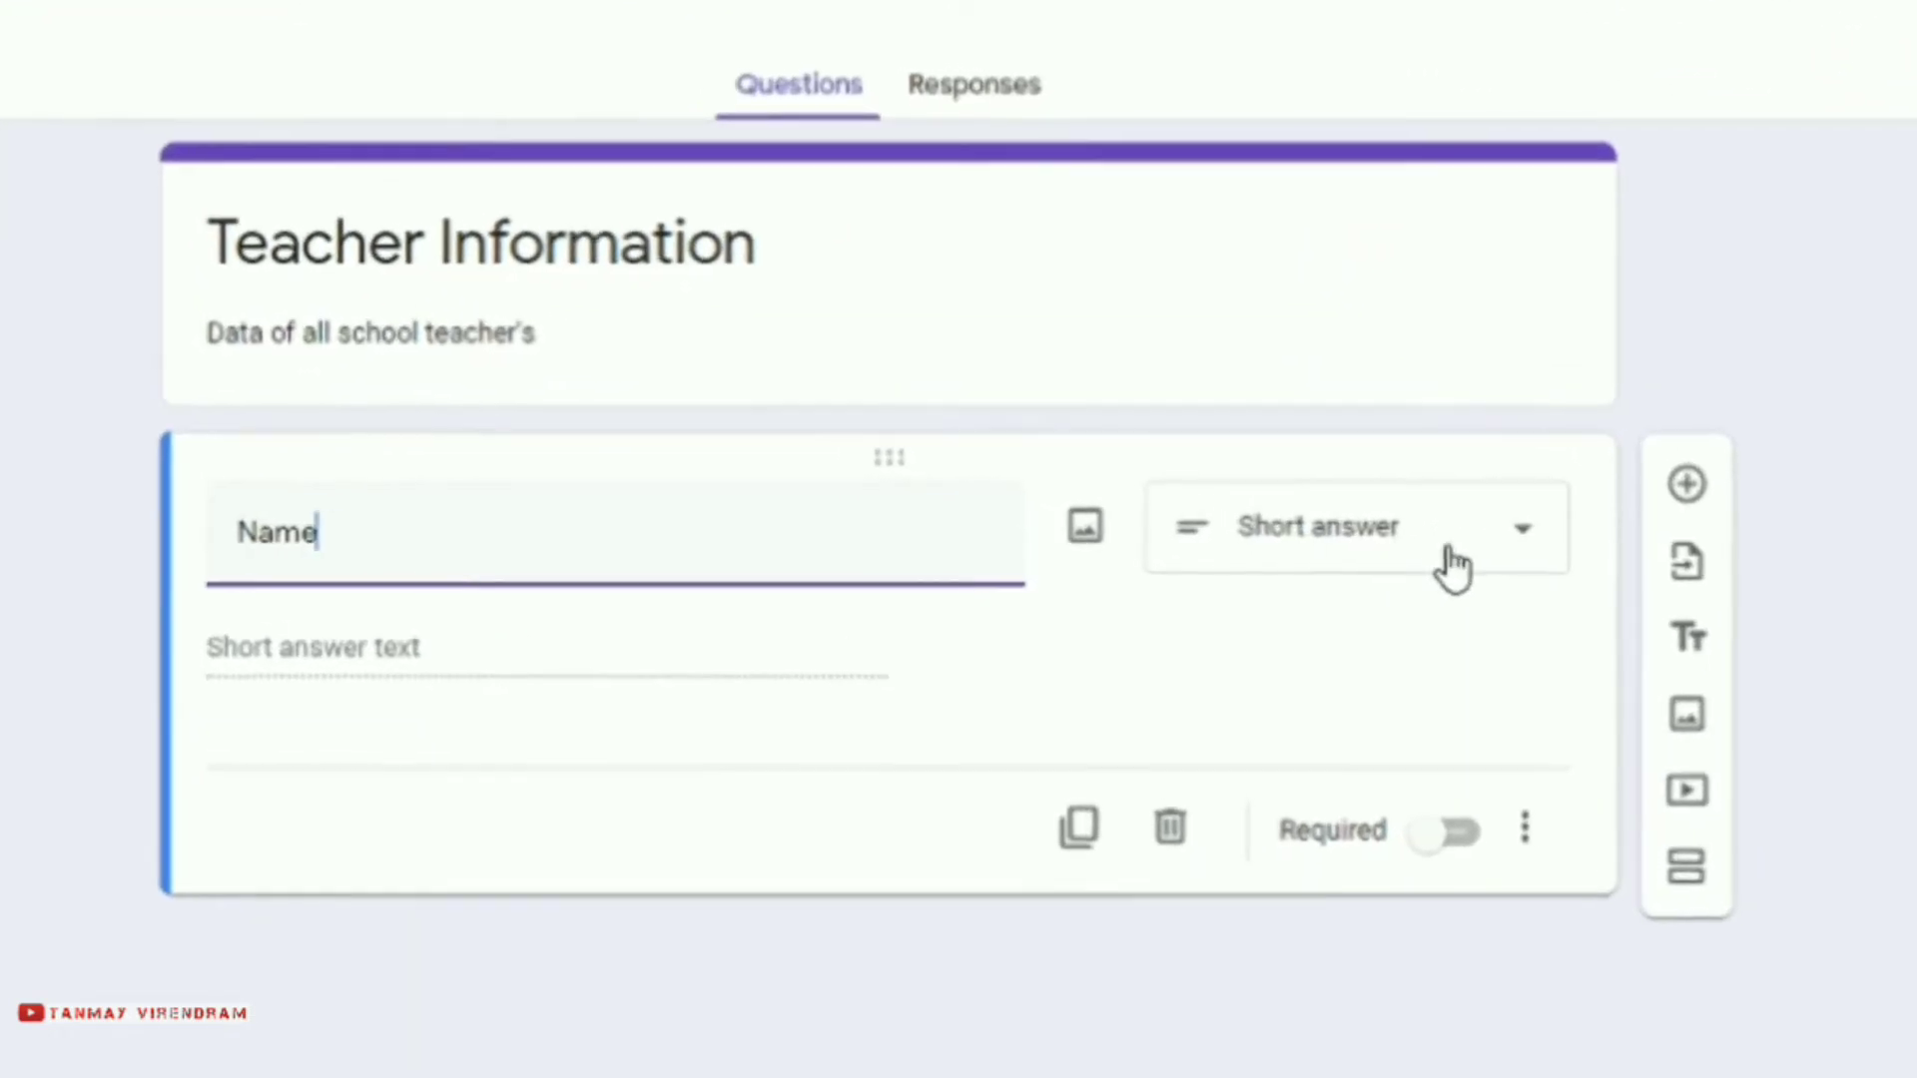
click(1512, 534)
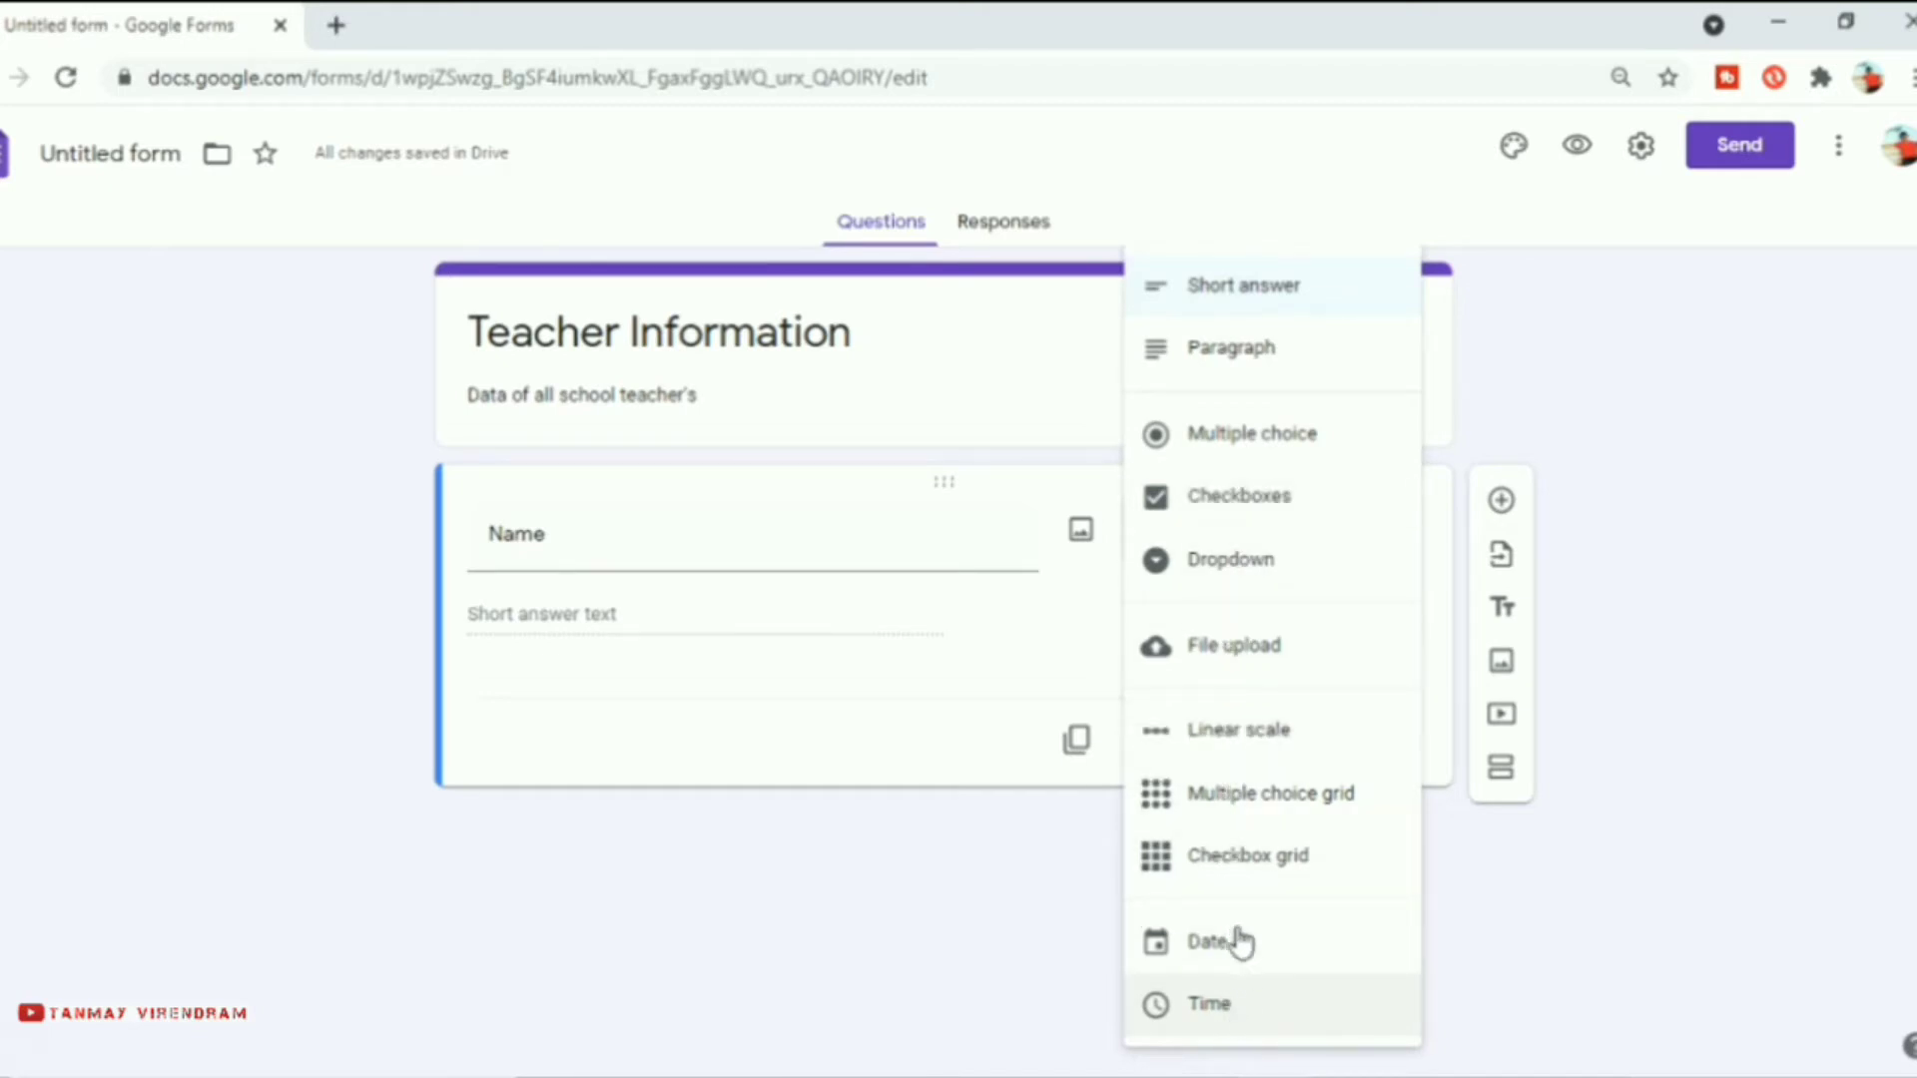
click(1245, 287)
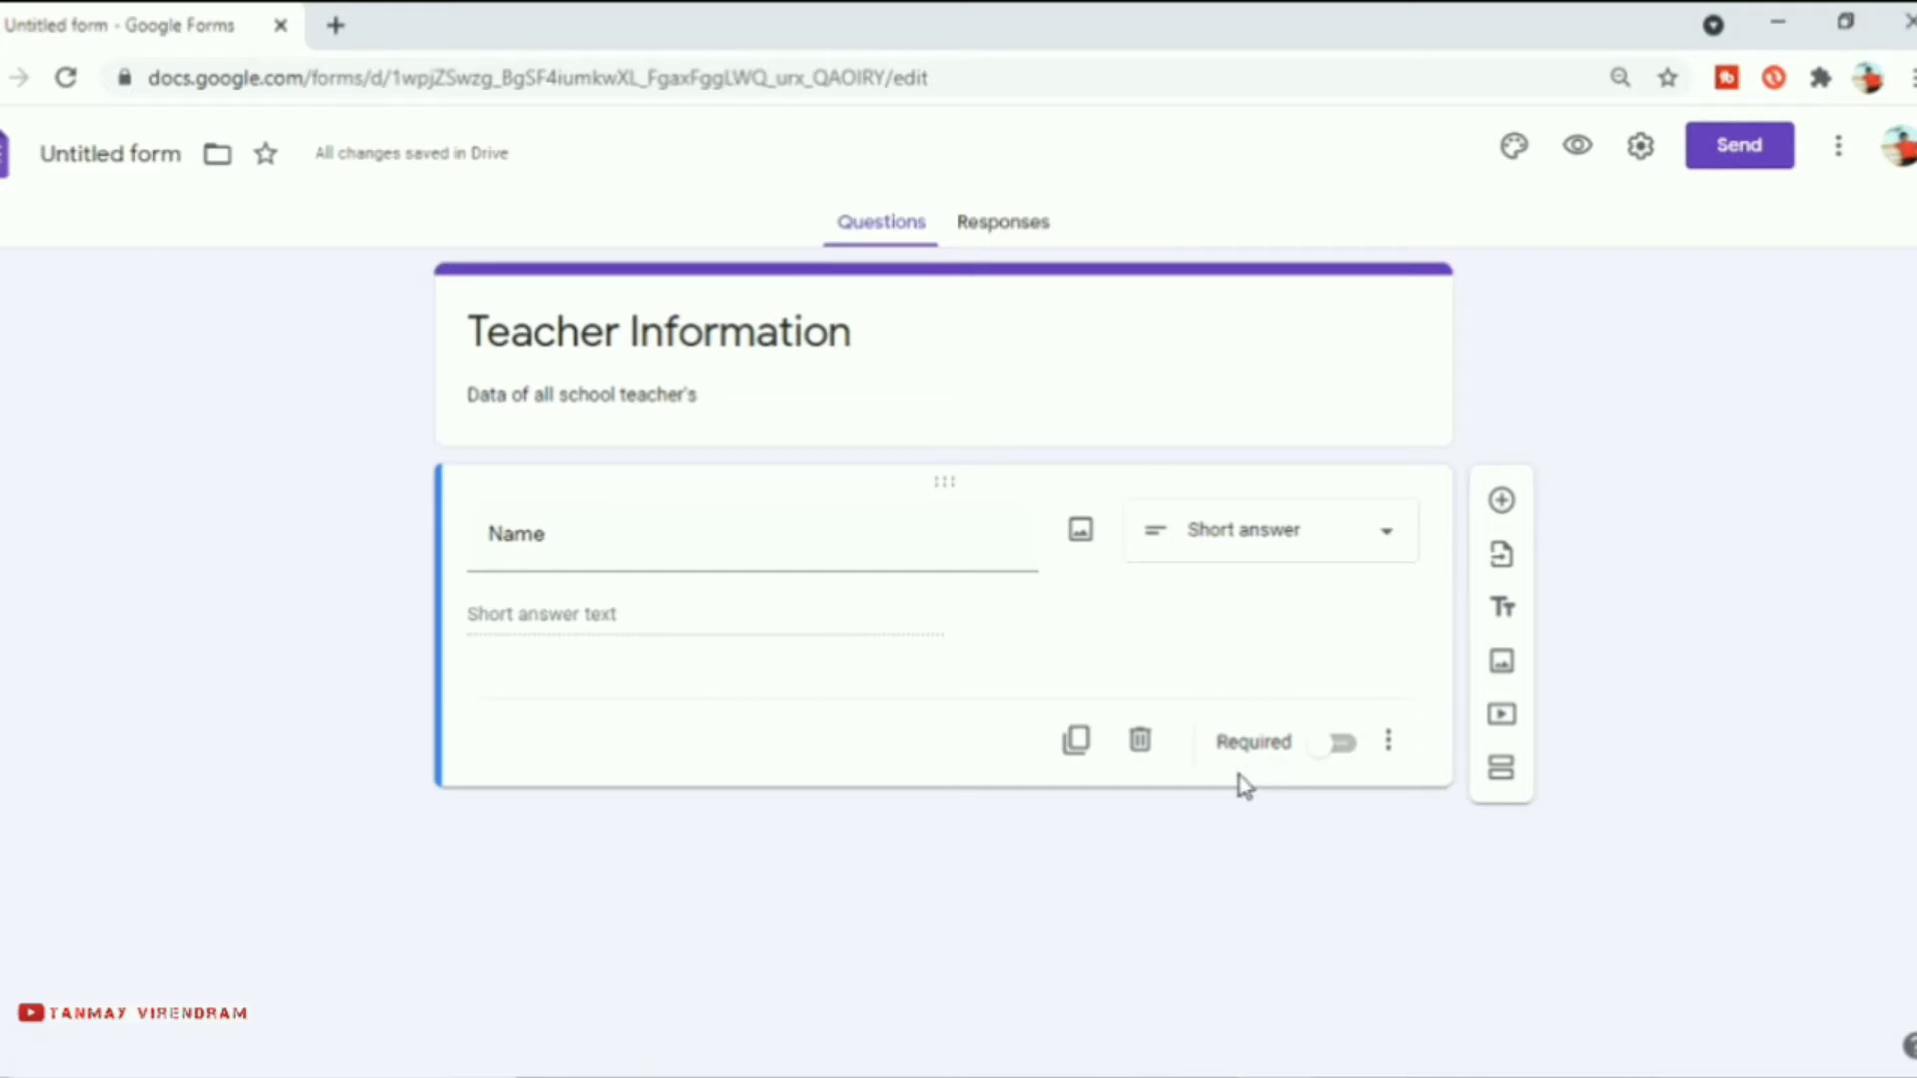
click(1330, 765)
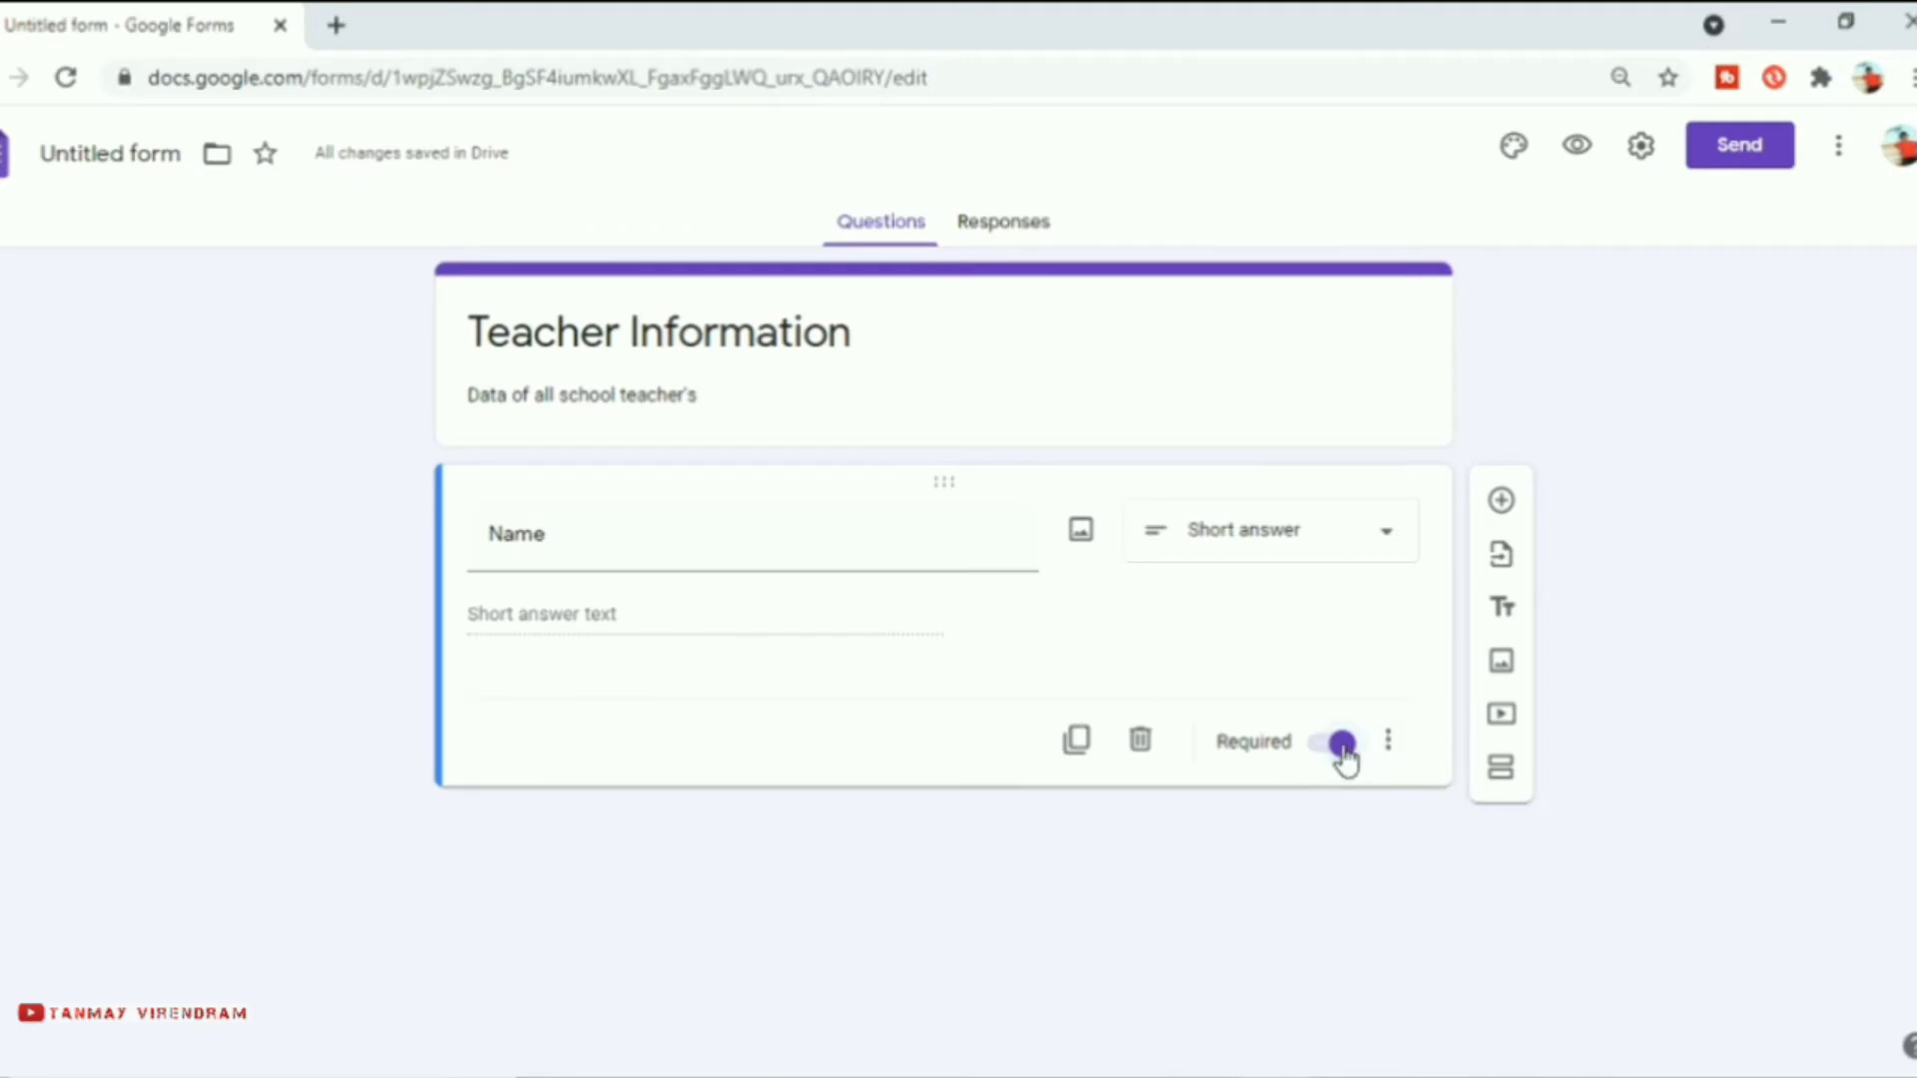
- Add a required short-answer question named "School Name" below the Name question
click(1502, 501)
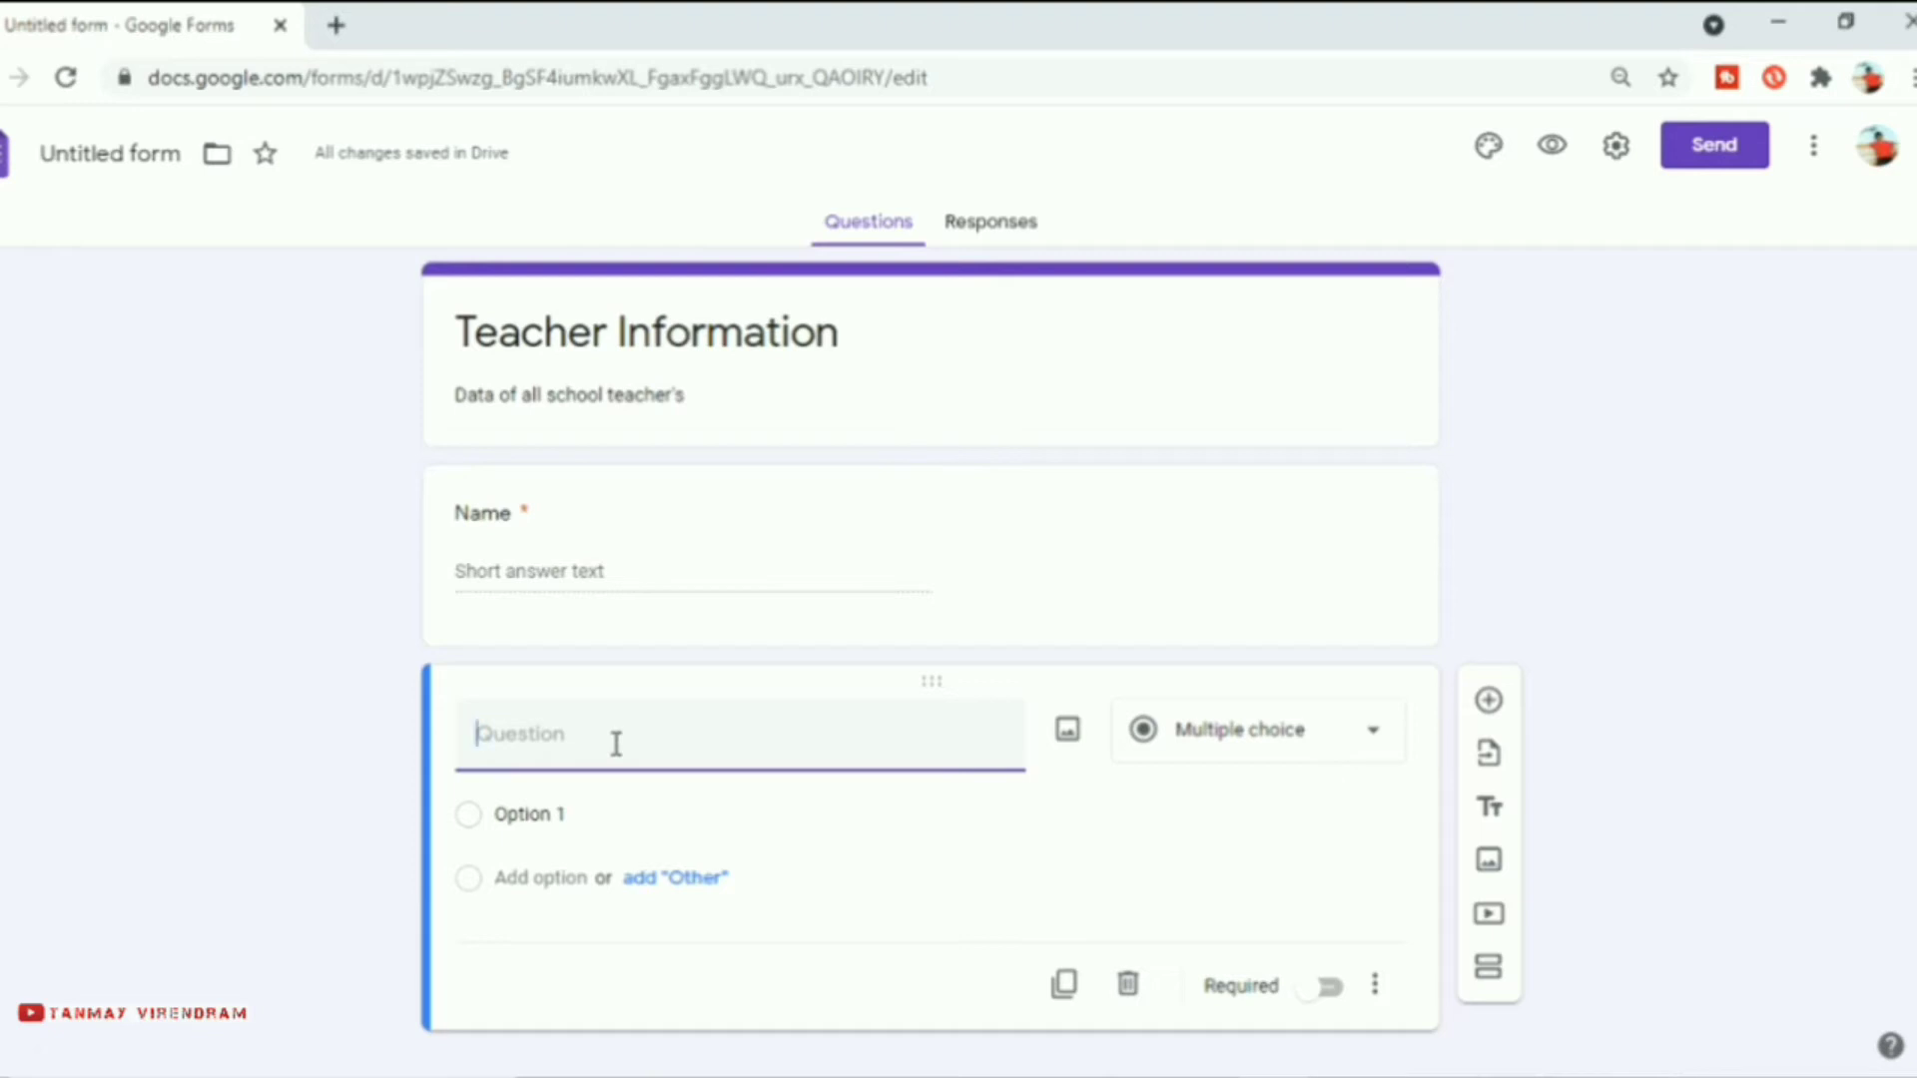
text(School )
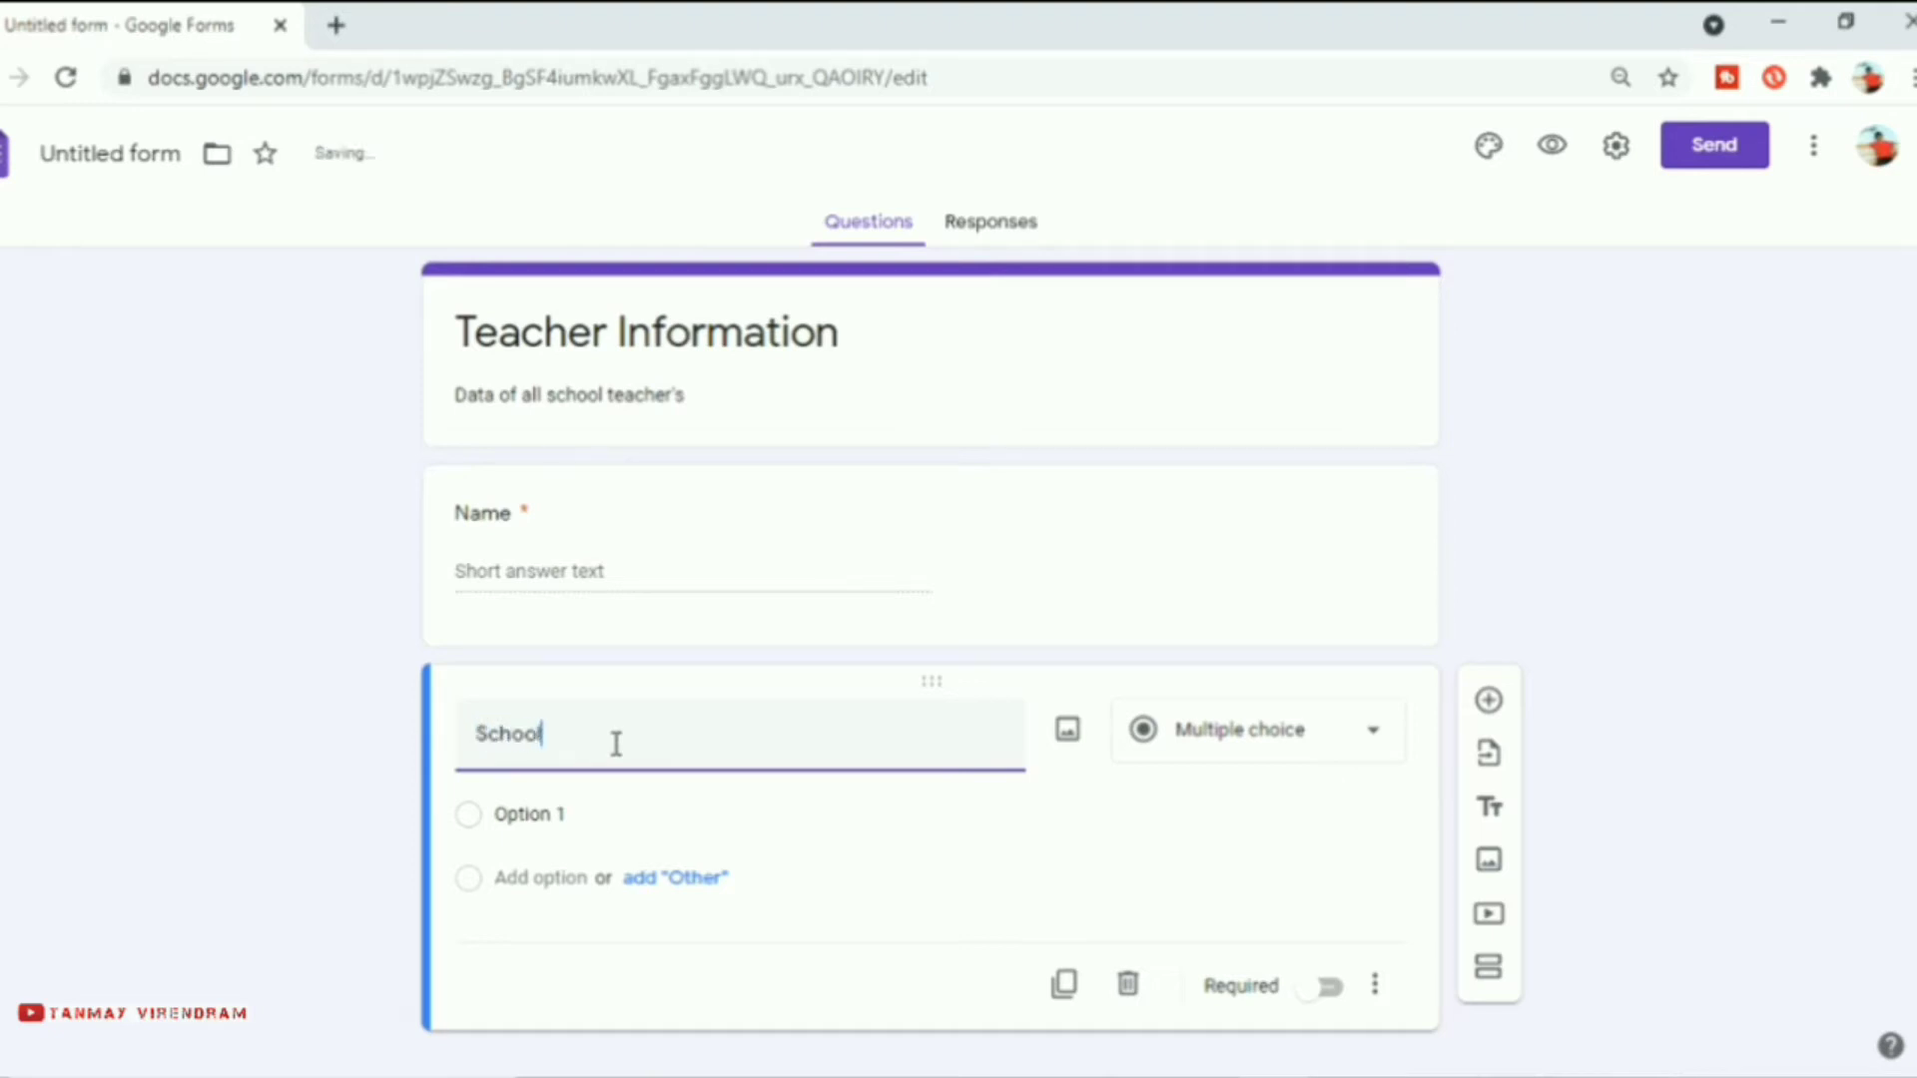
text(Name)
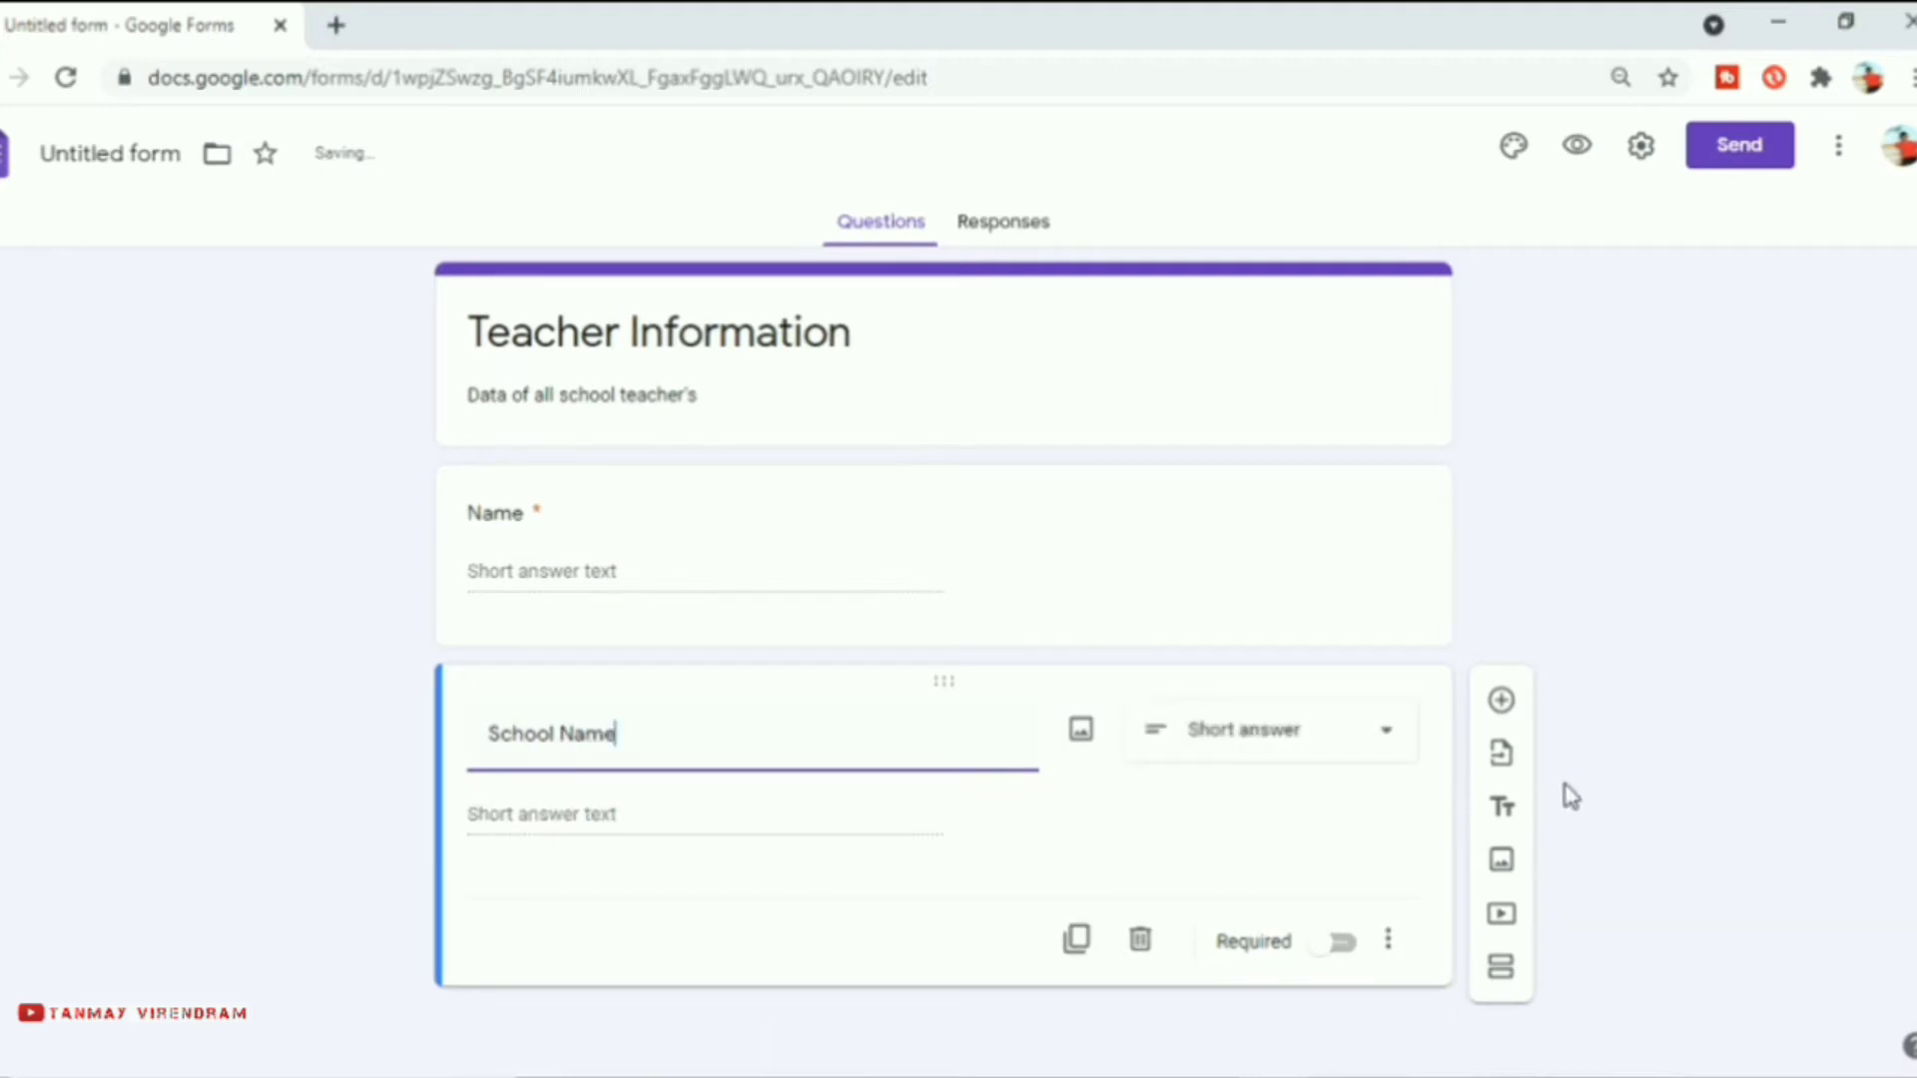
click(1391, 742)
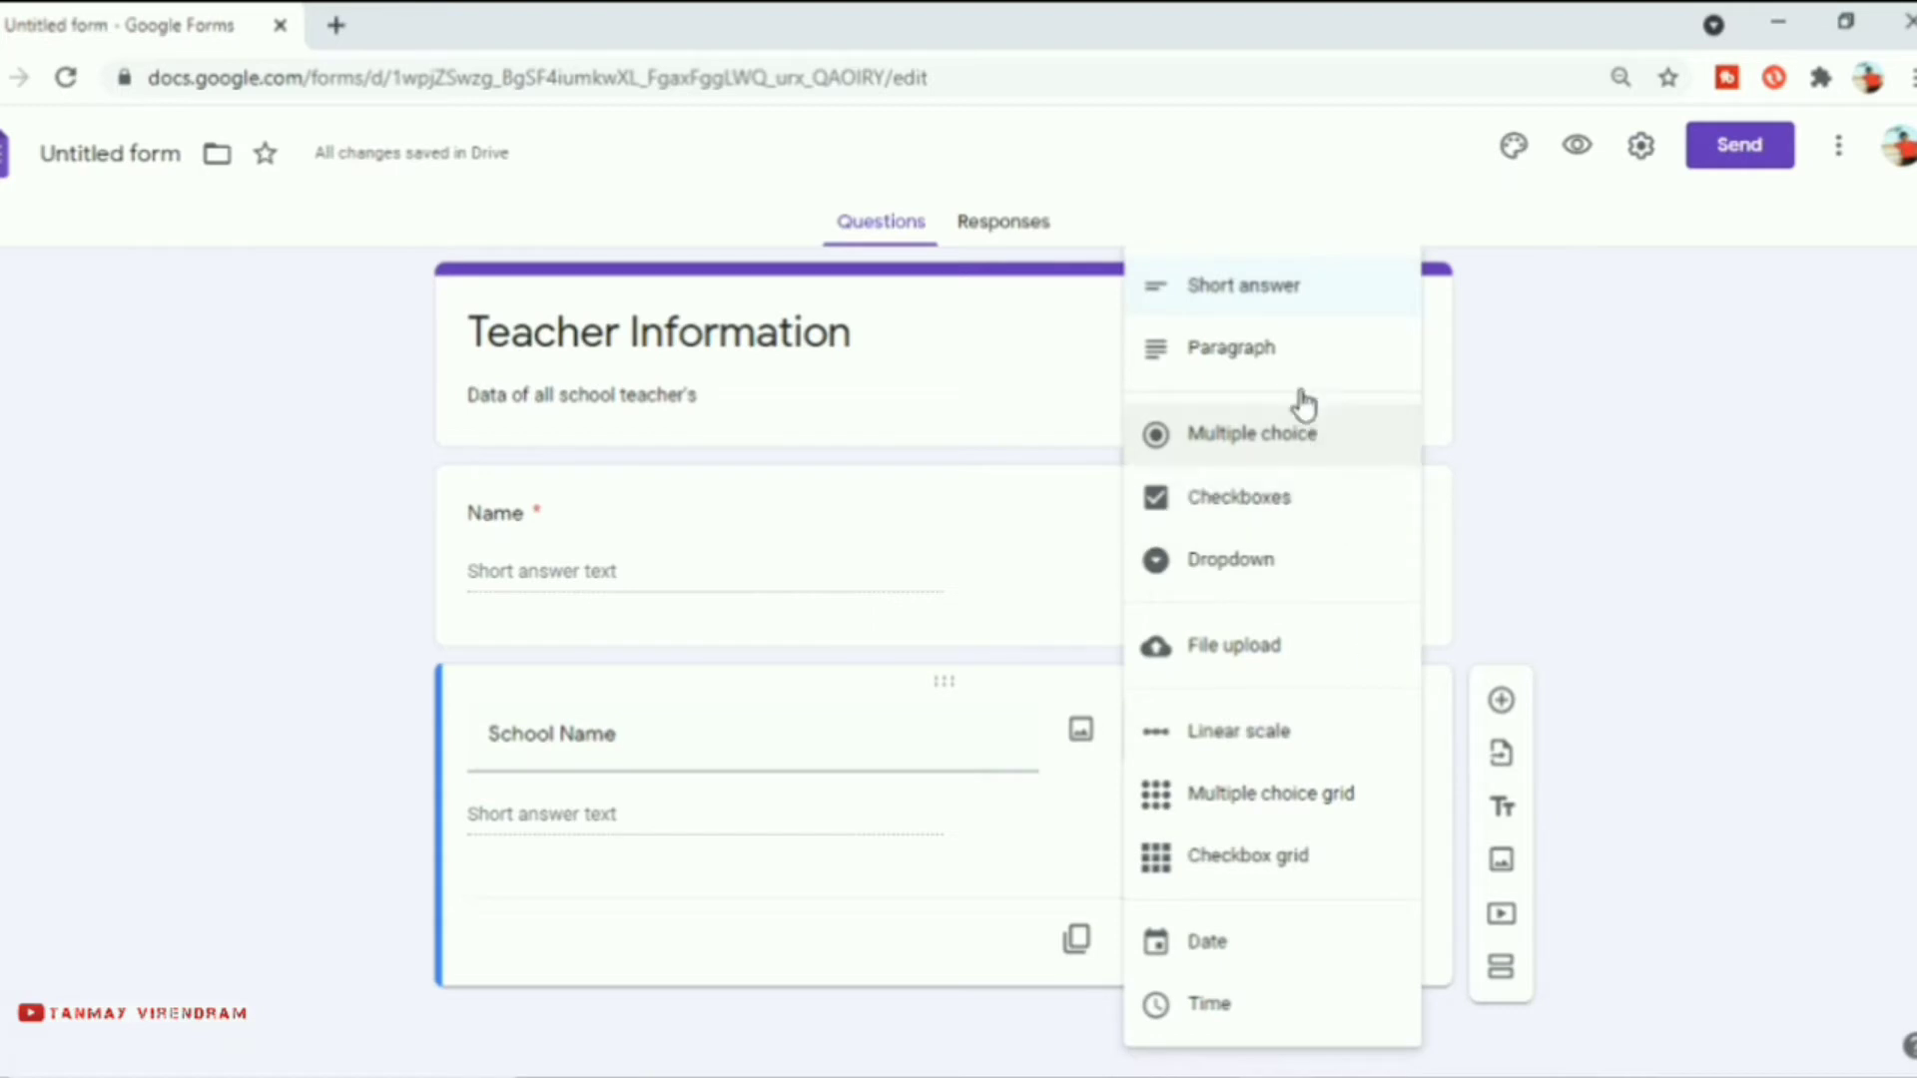
click(1294, 287)
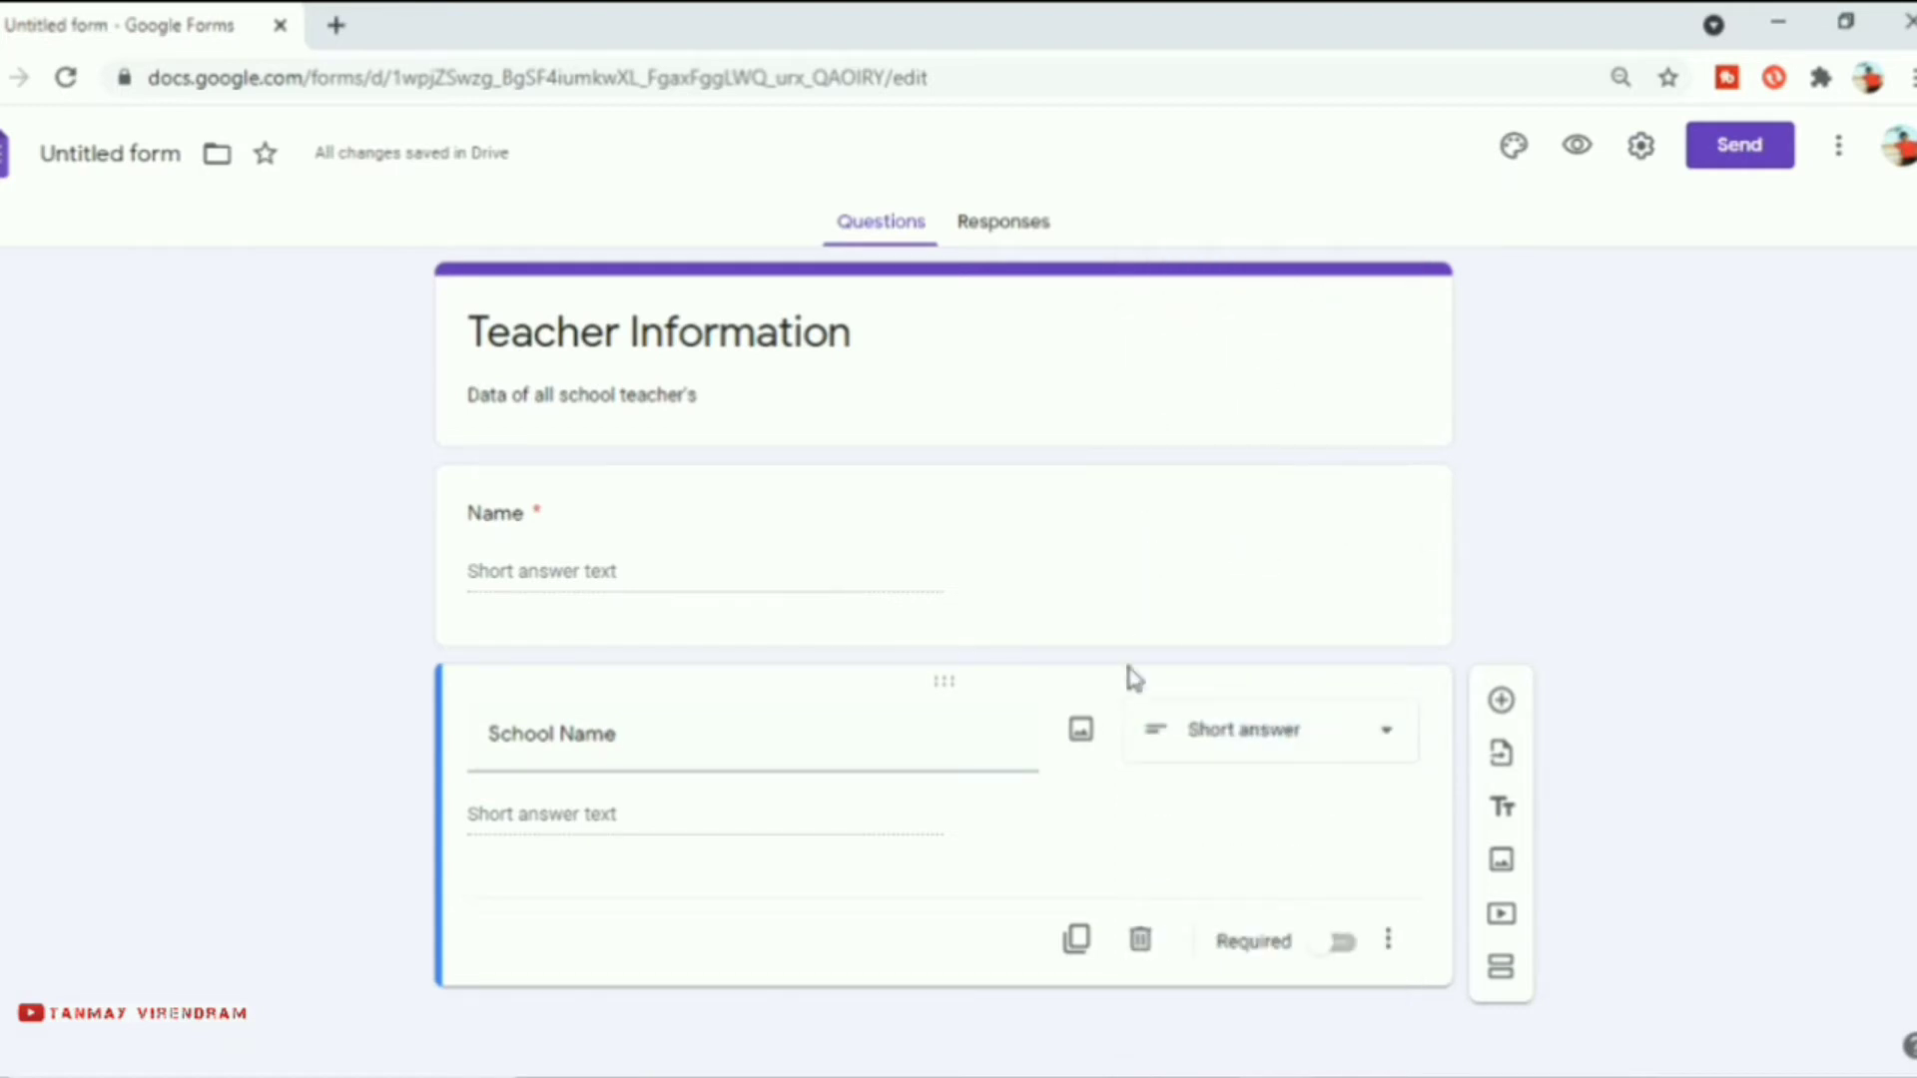
click(1325, 948)
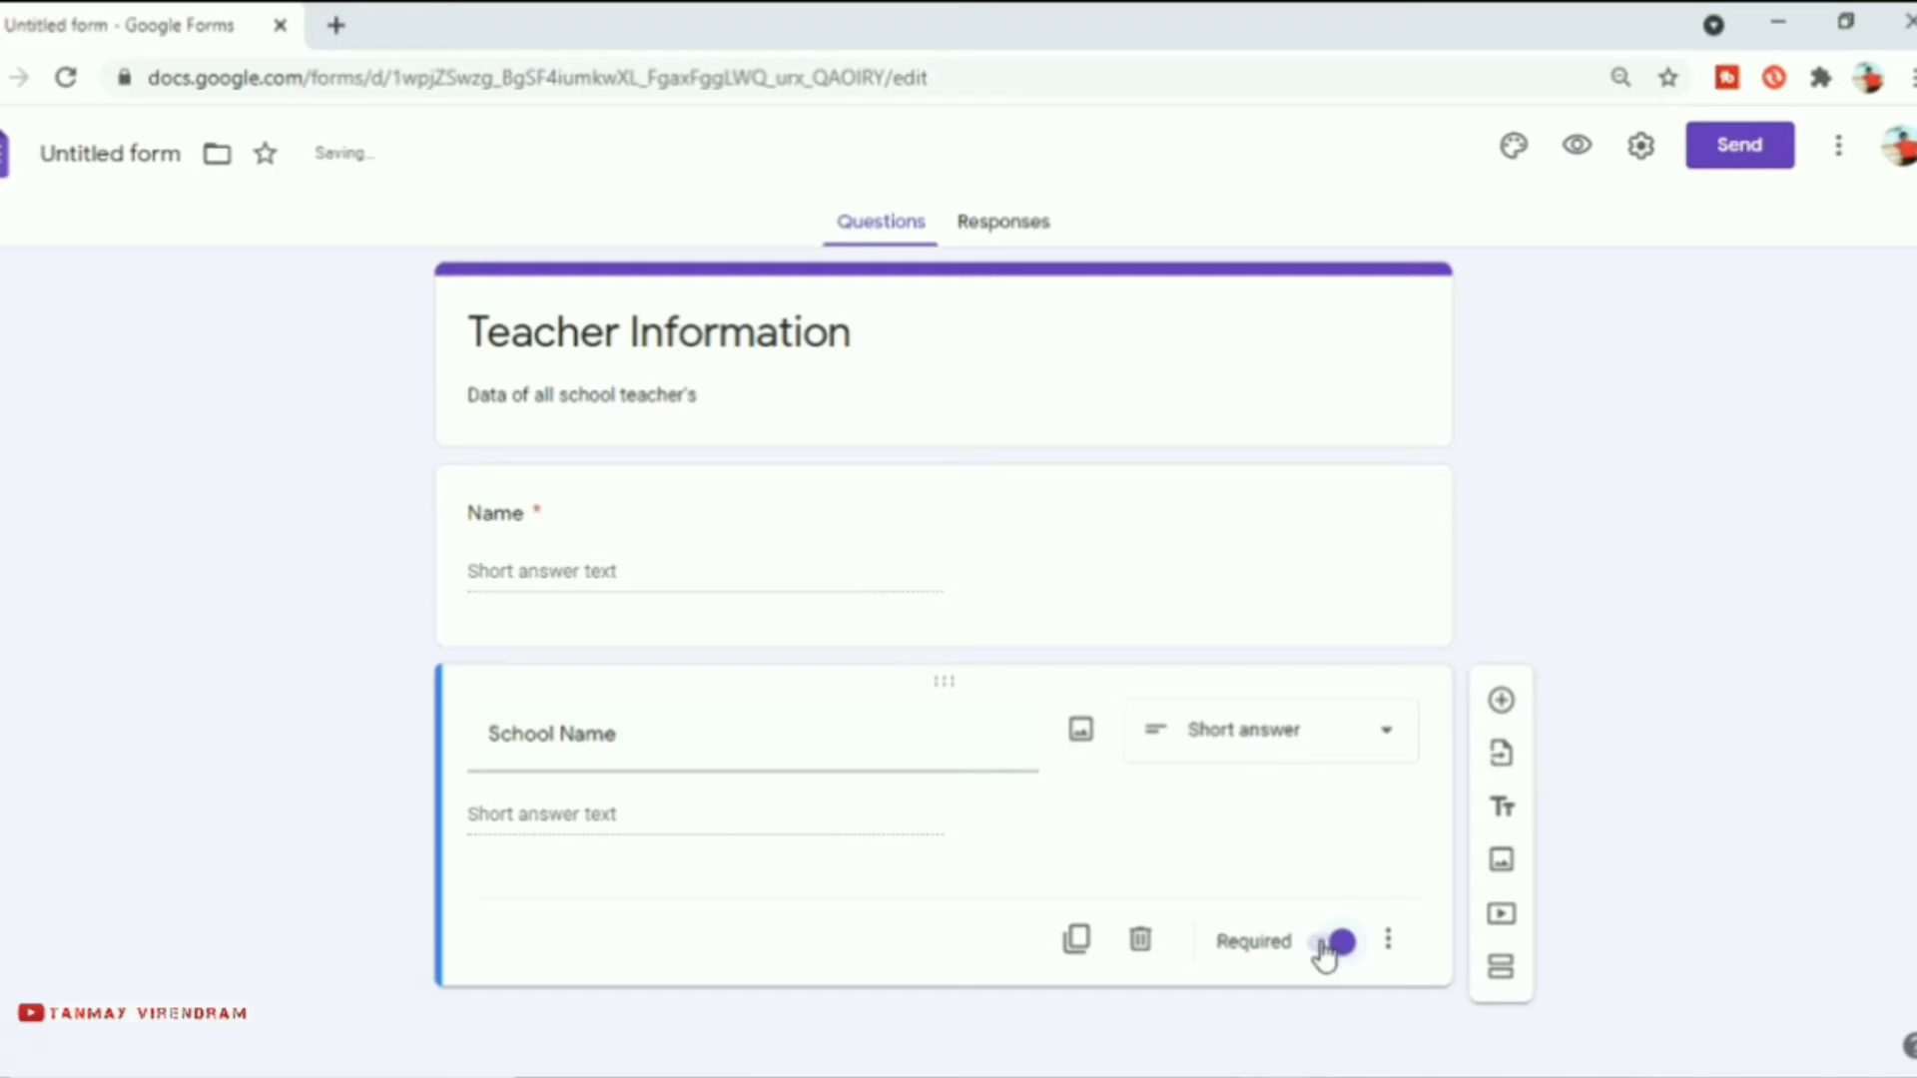
- Add a third question named "Contact Number" with the short answer type
click(1499, 702)
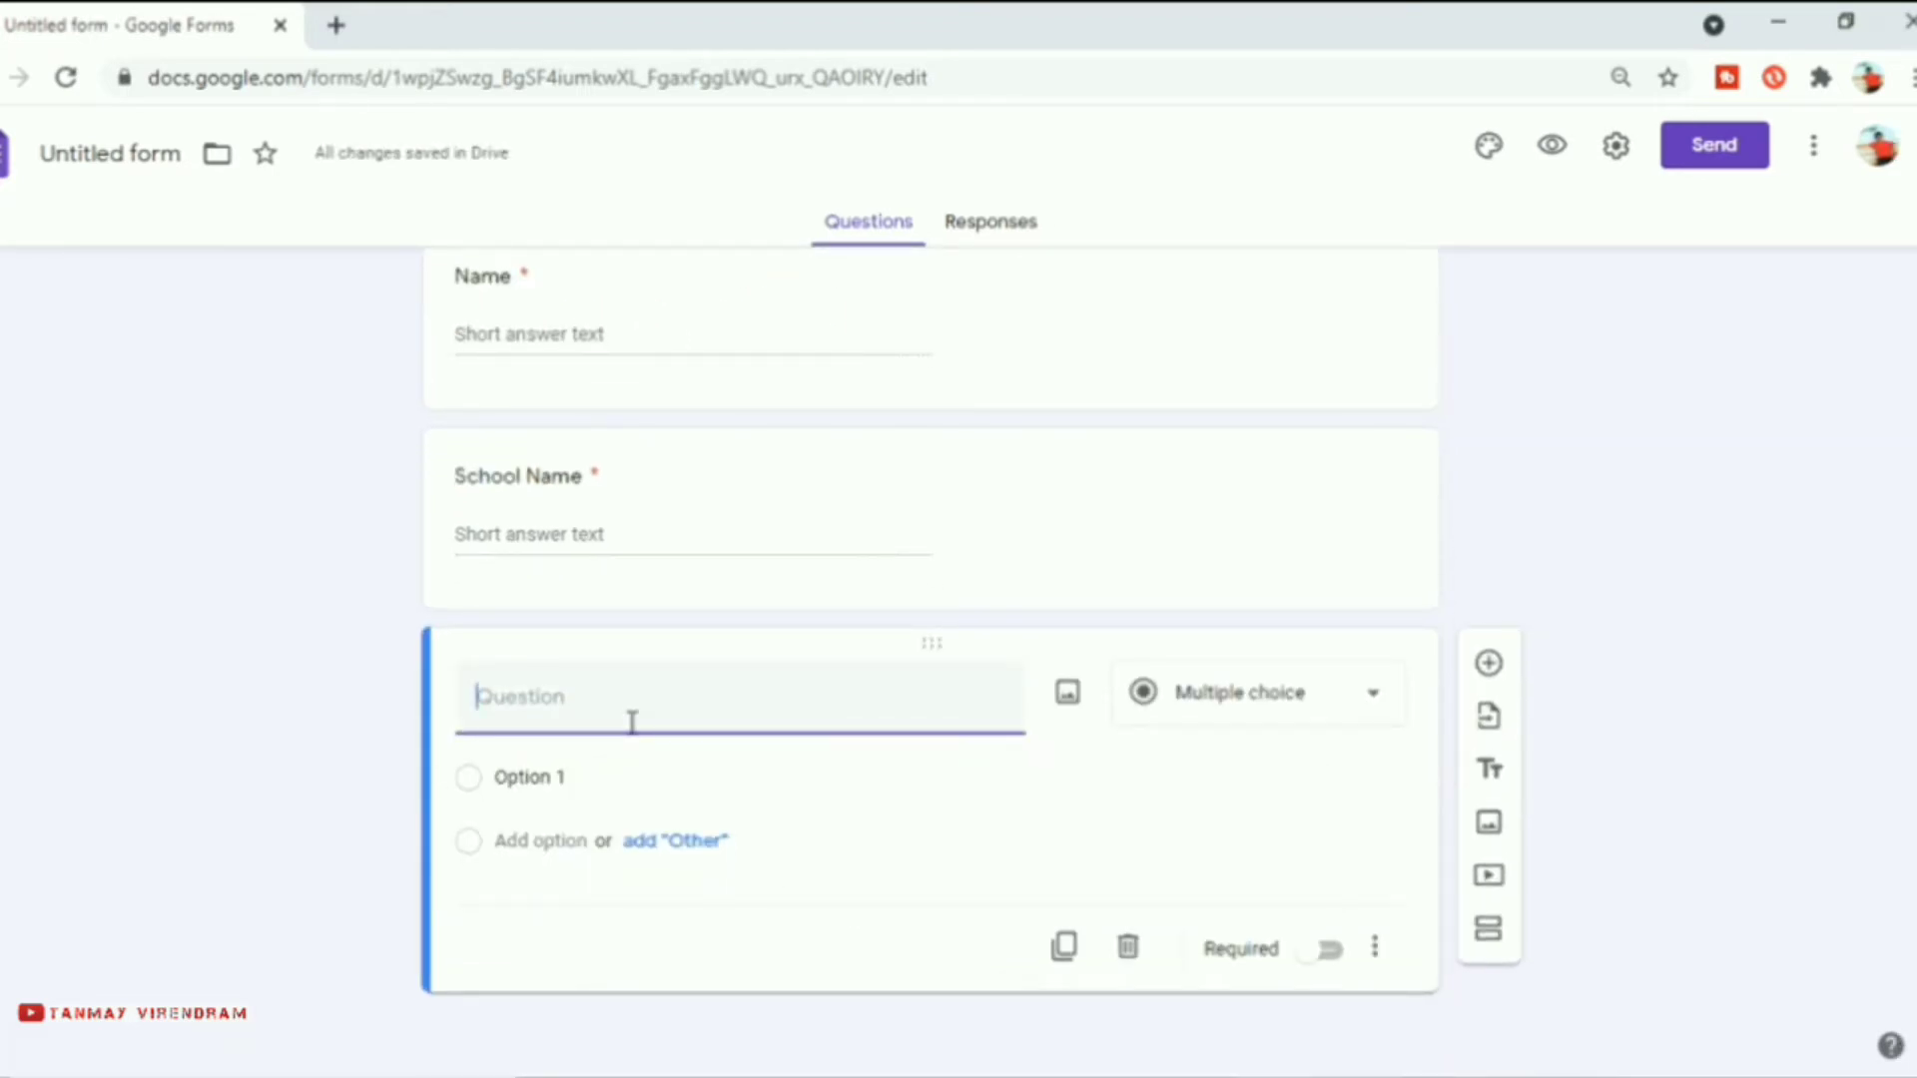
text(Contac)
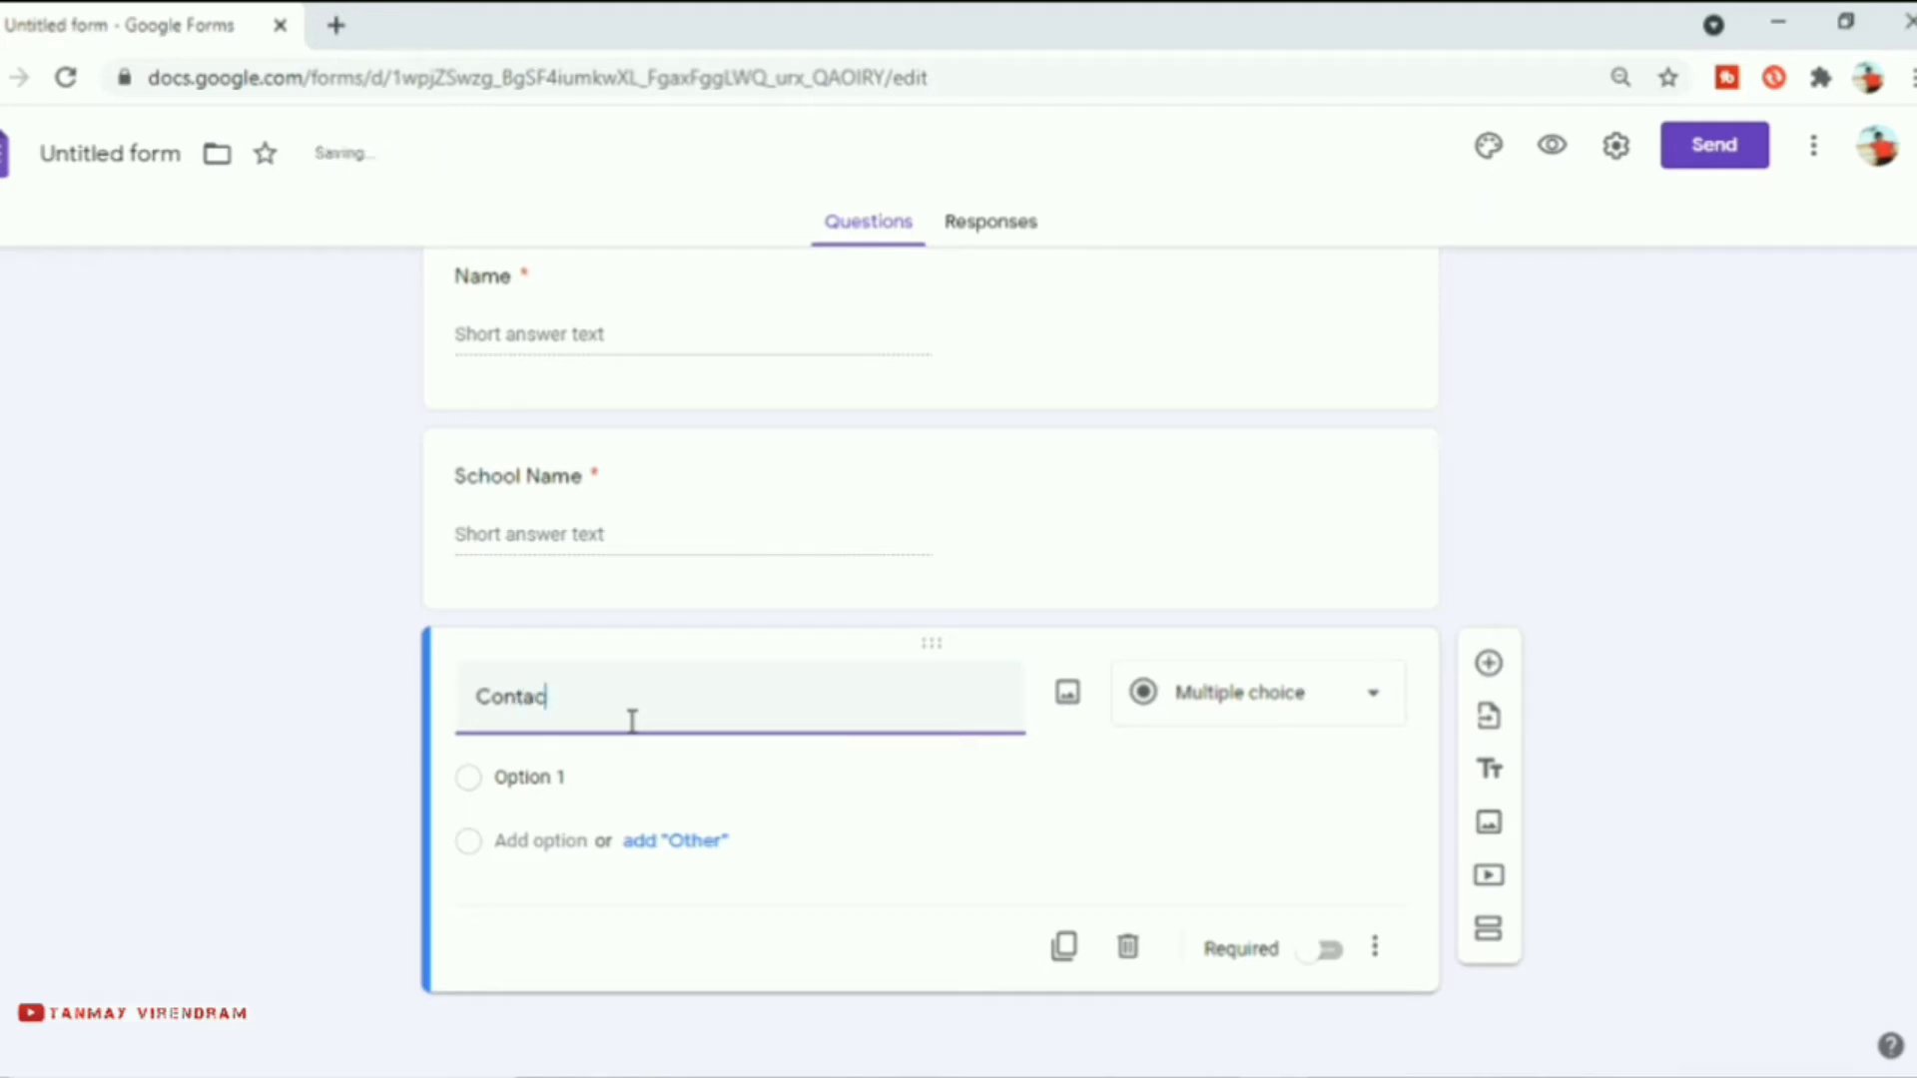
text(t Num)
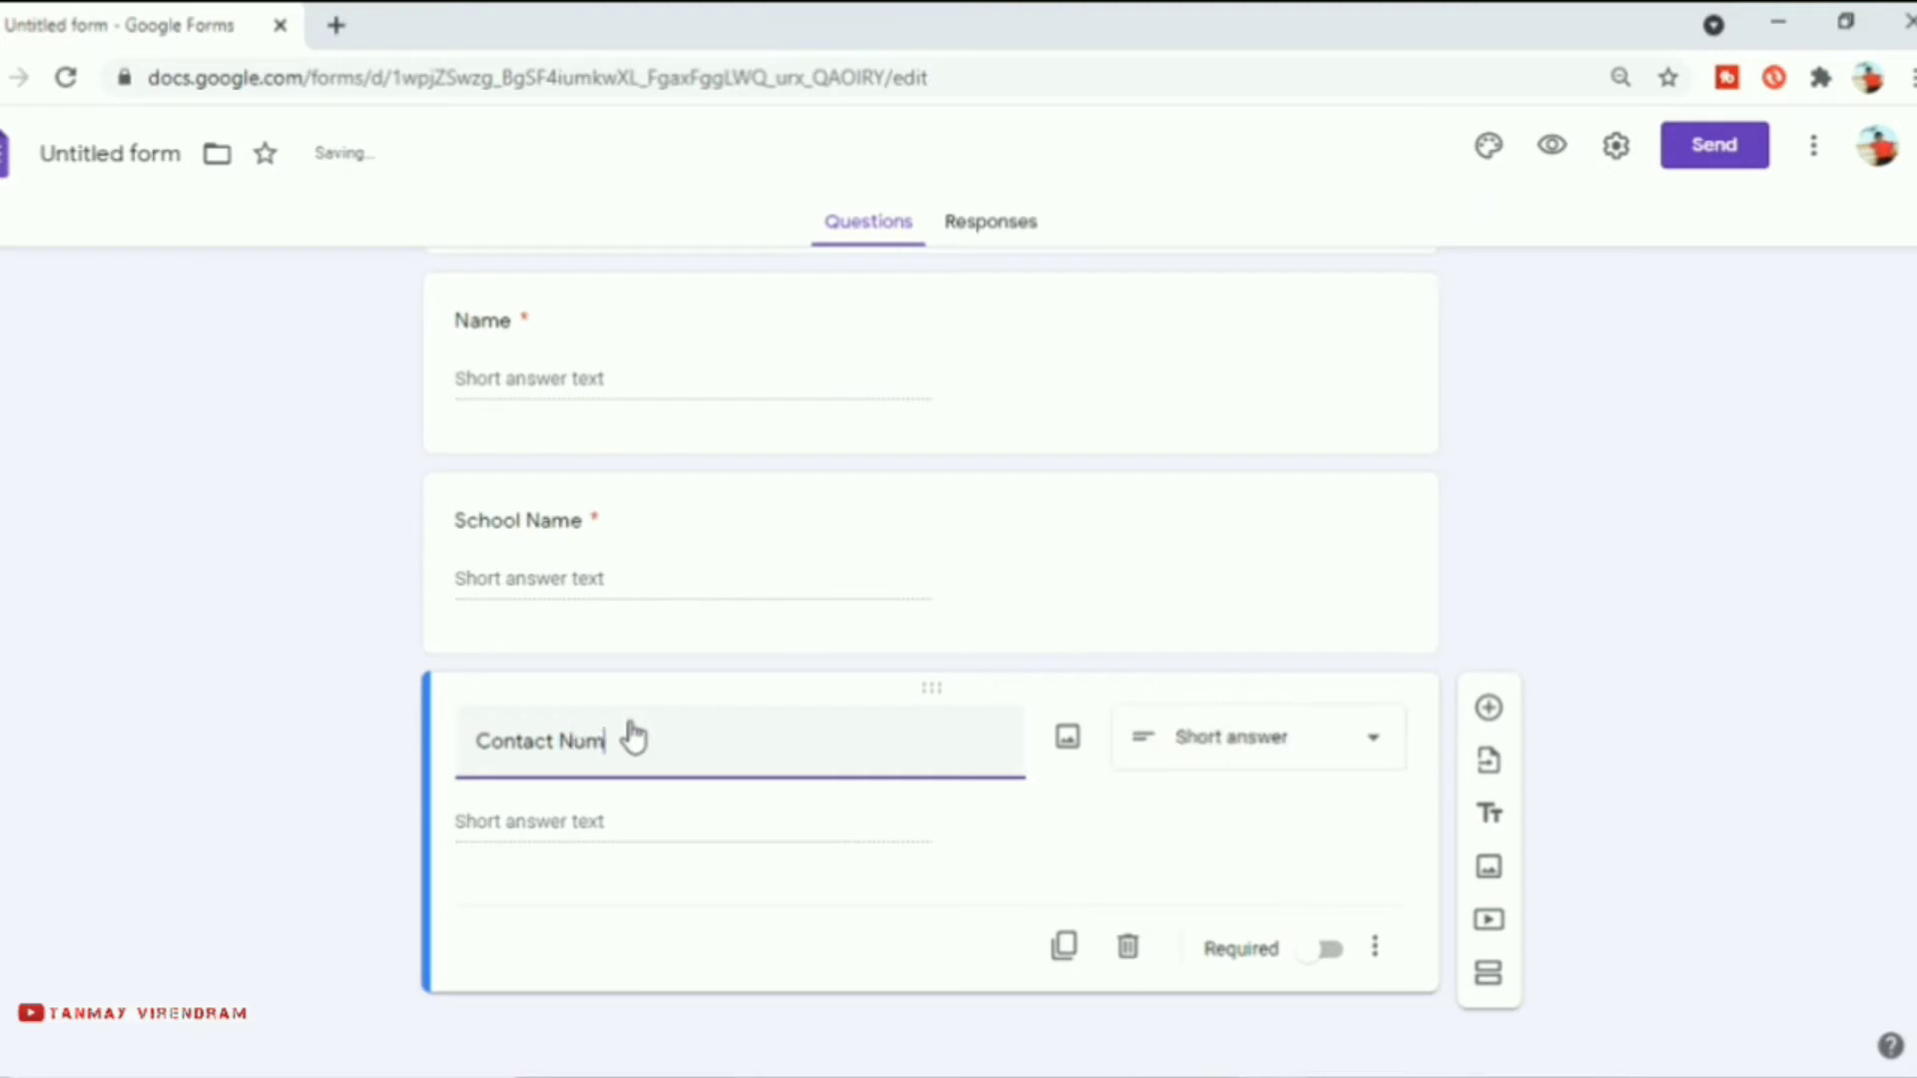
text(ber)
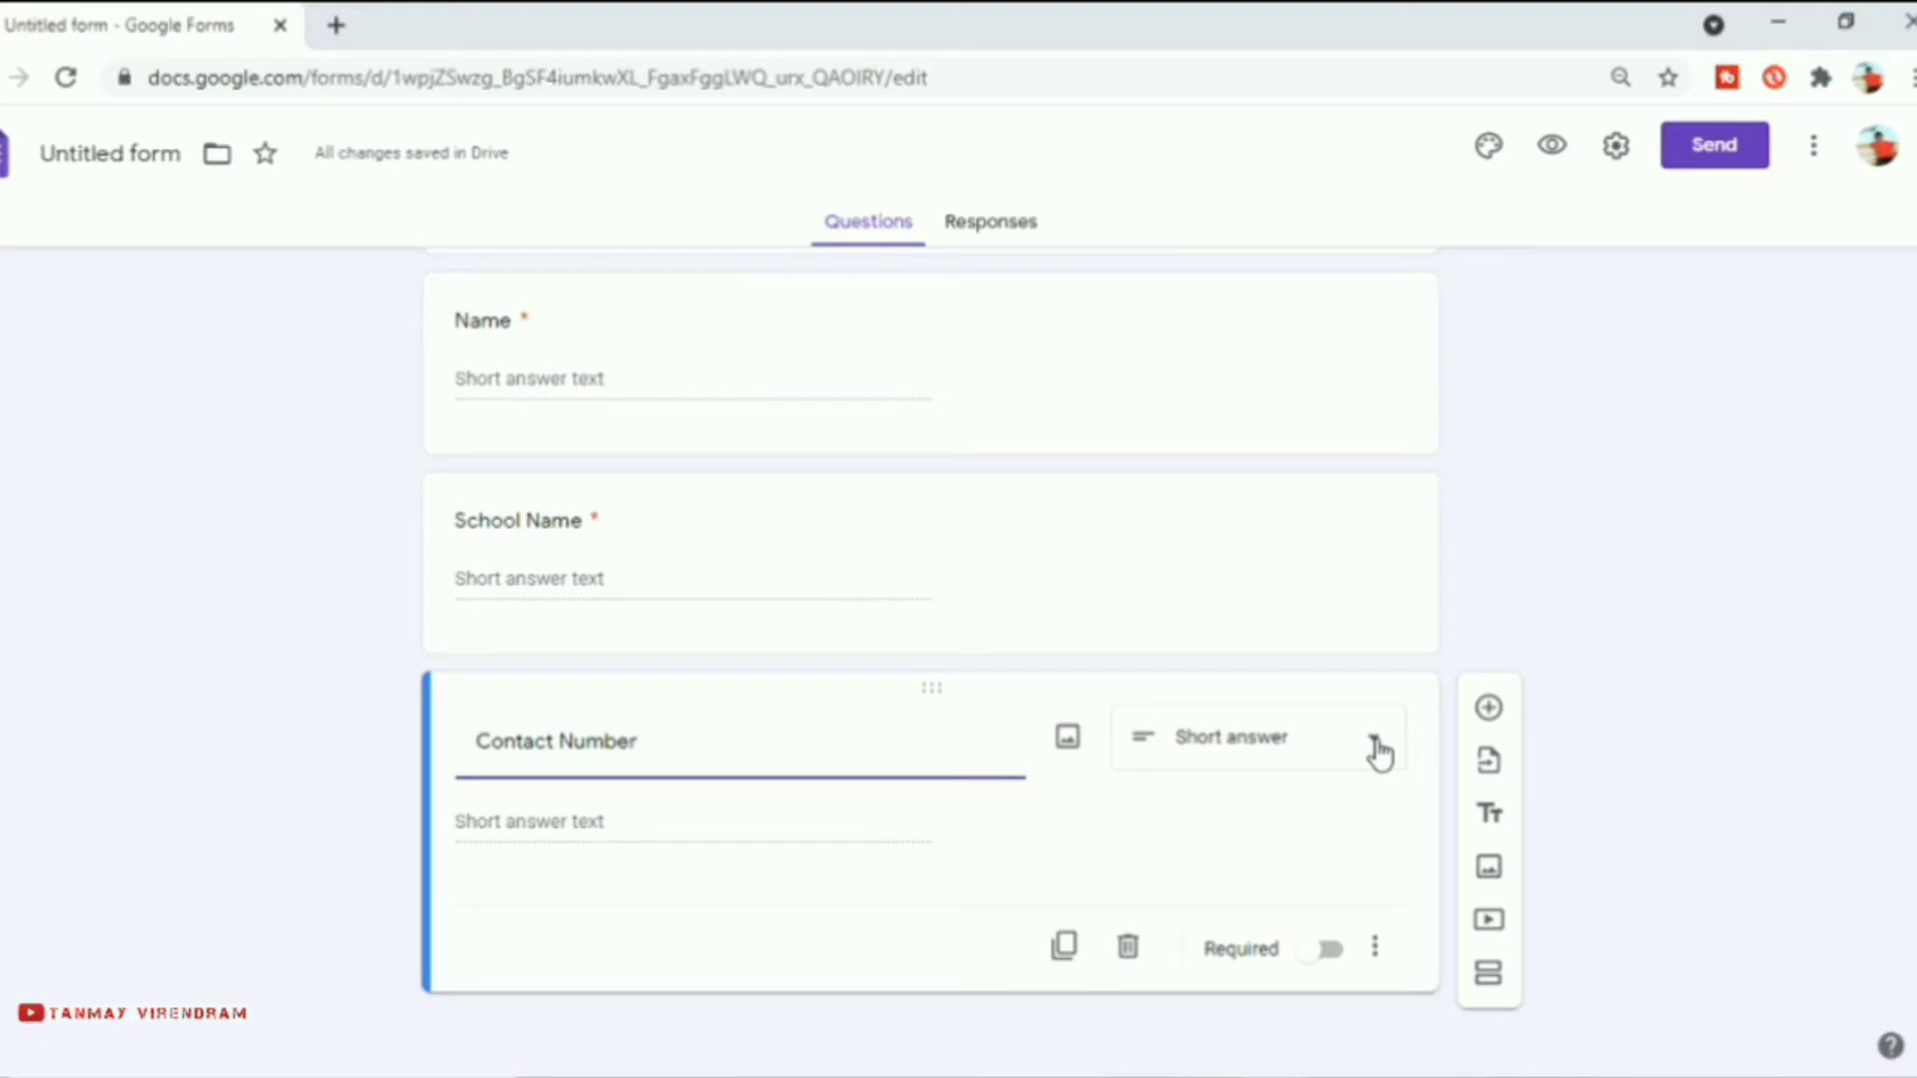
click(1375, 747)
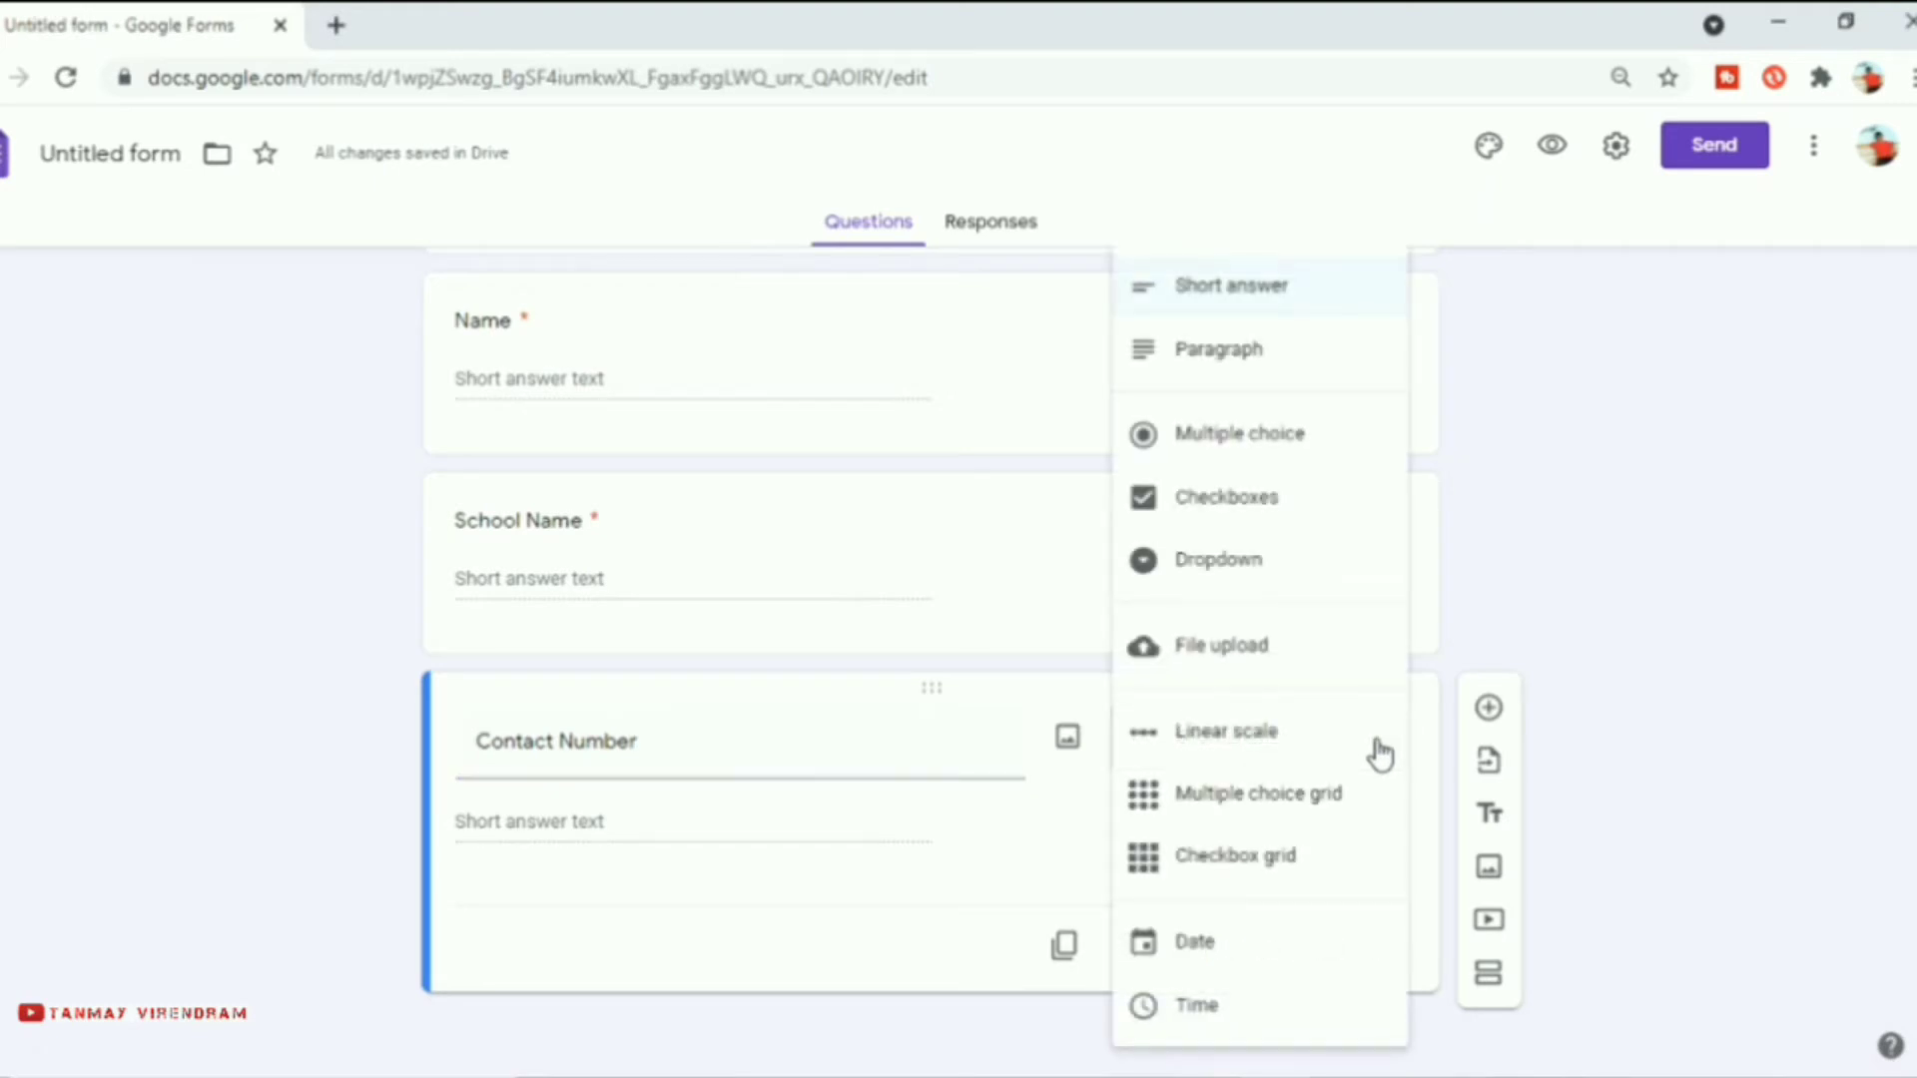
click(1266, 297)
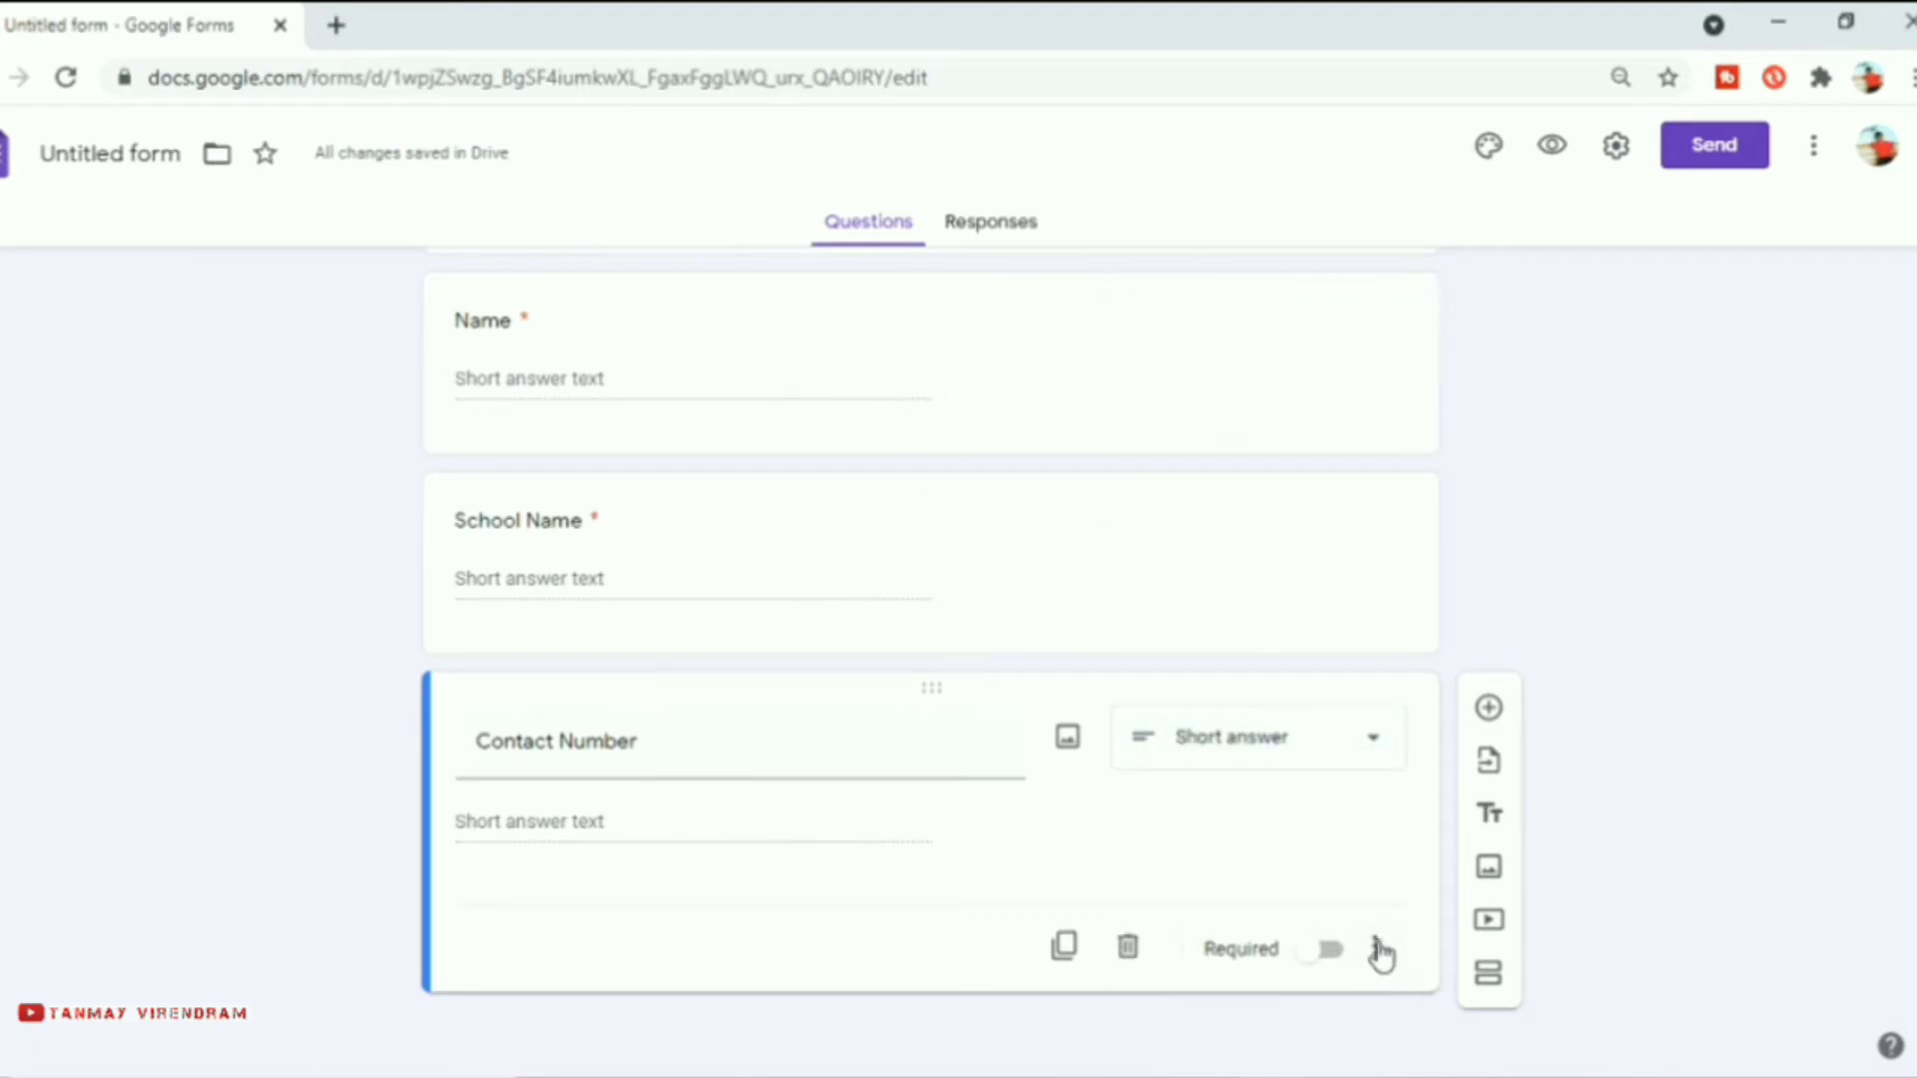
- Add response validation to the Contact Number question that requires a number between two values
click(1377, 954)
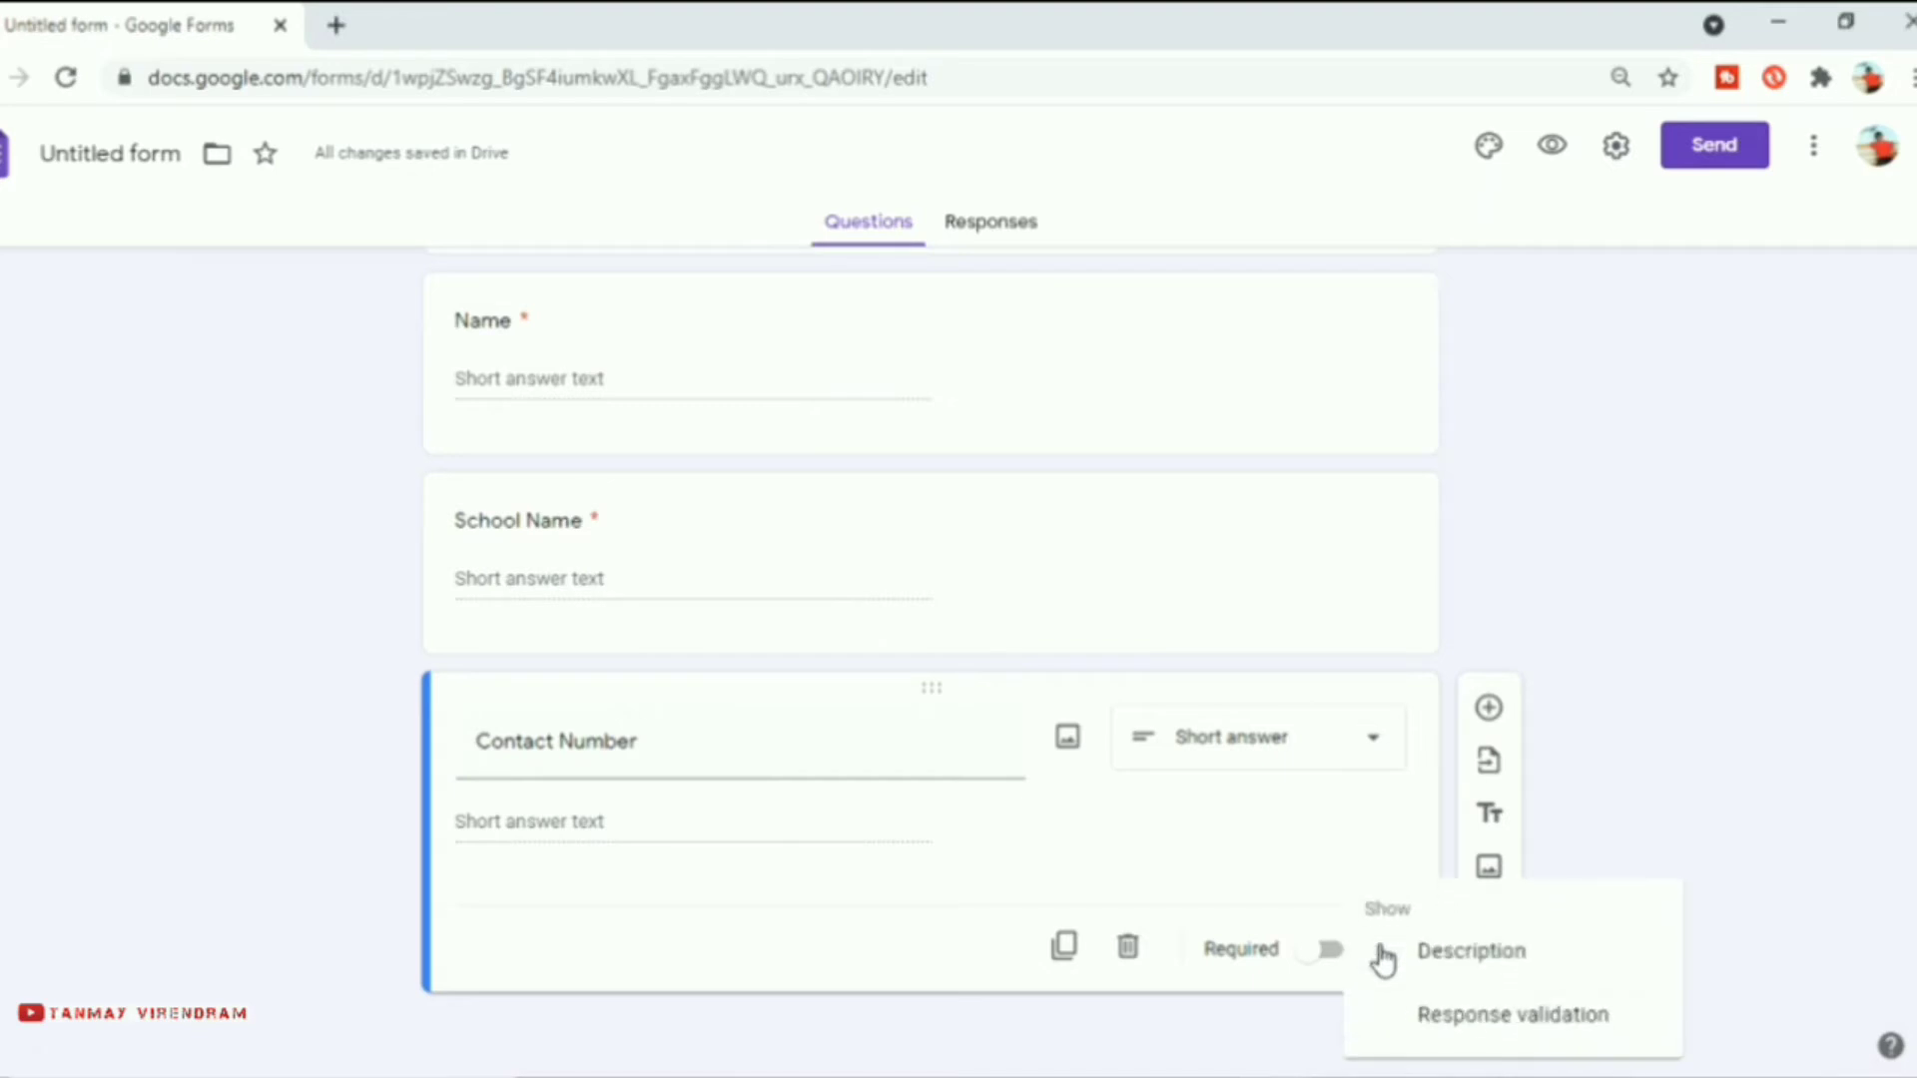
click(1476, 1018)
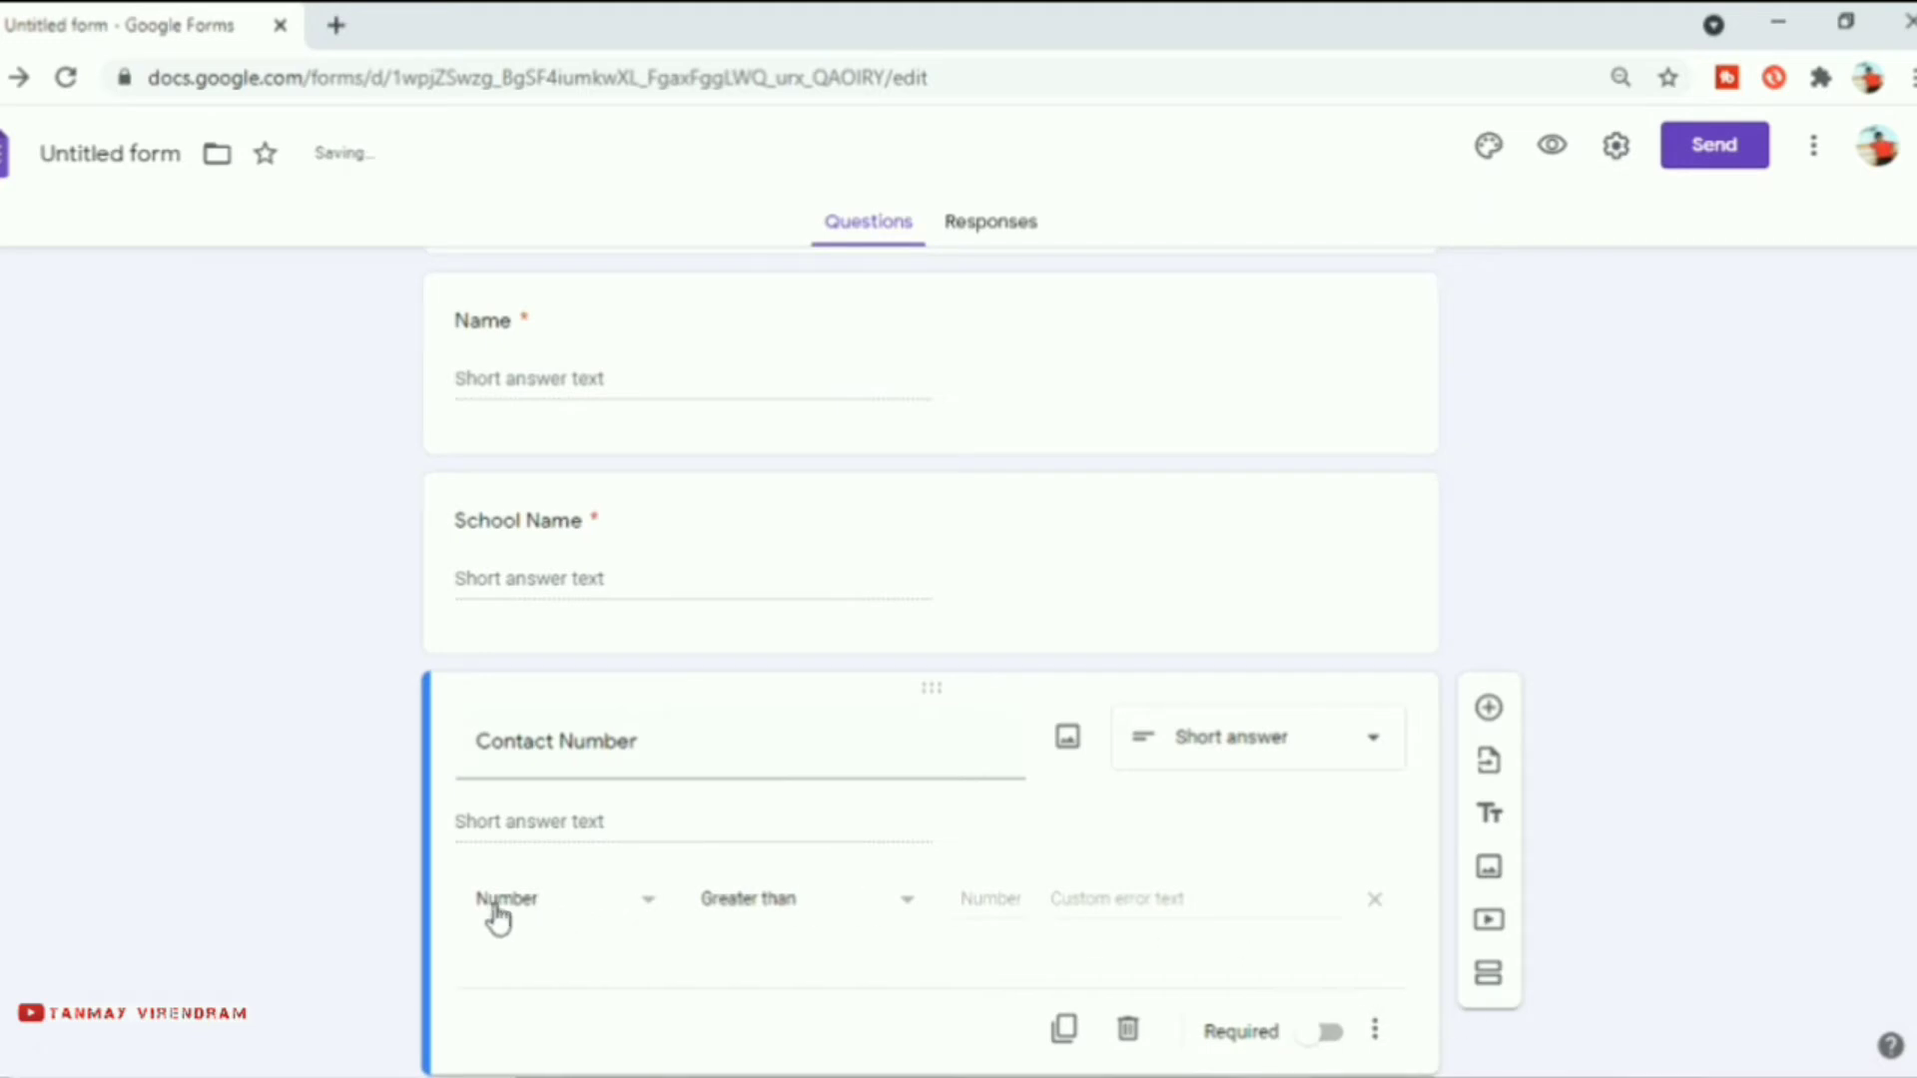
click(650, 910)
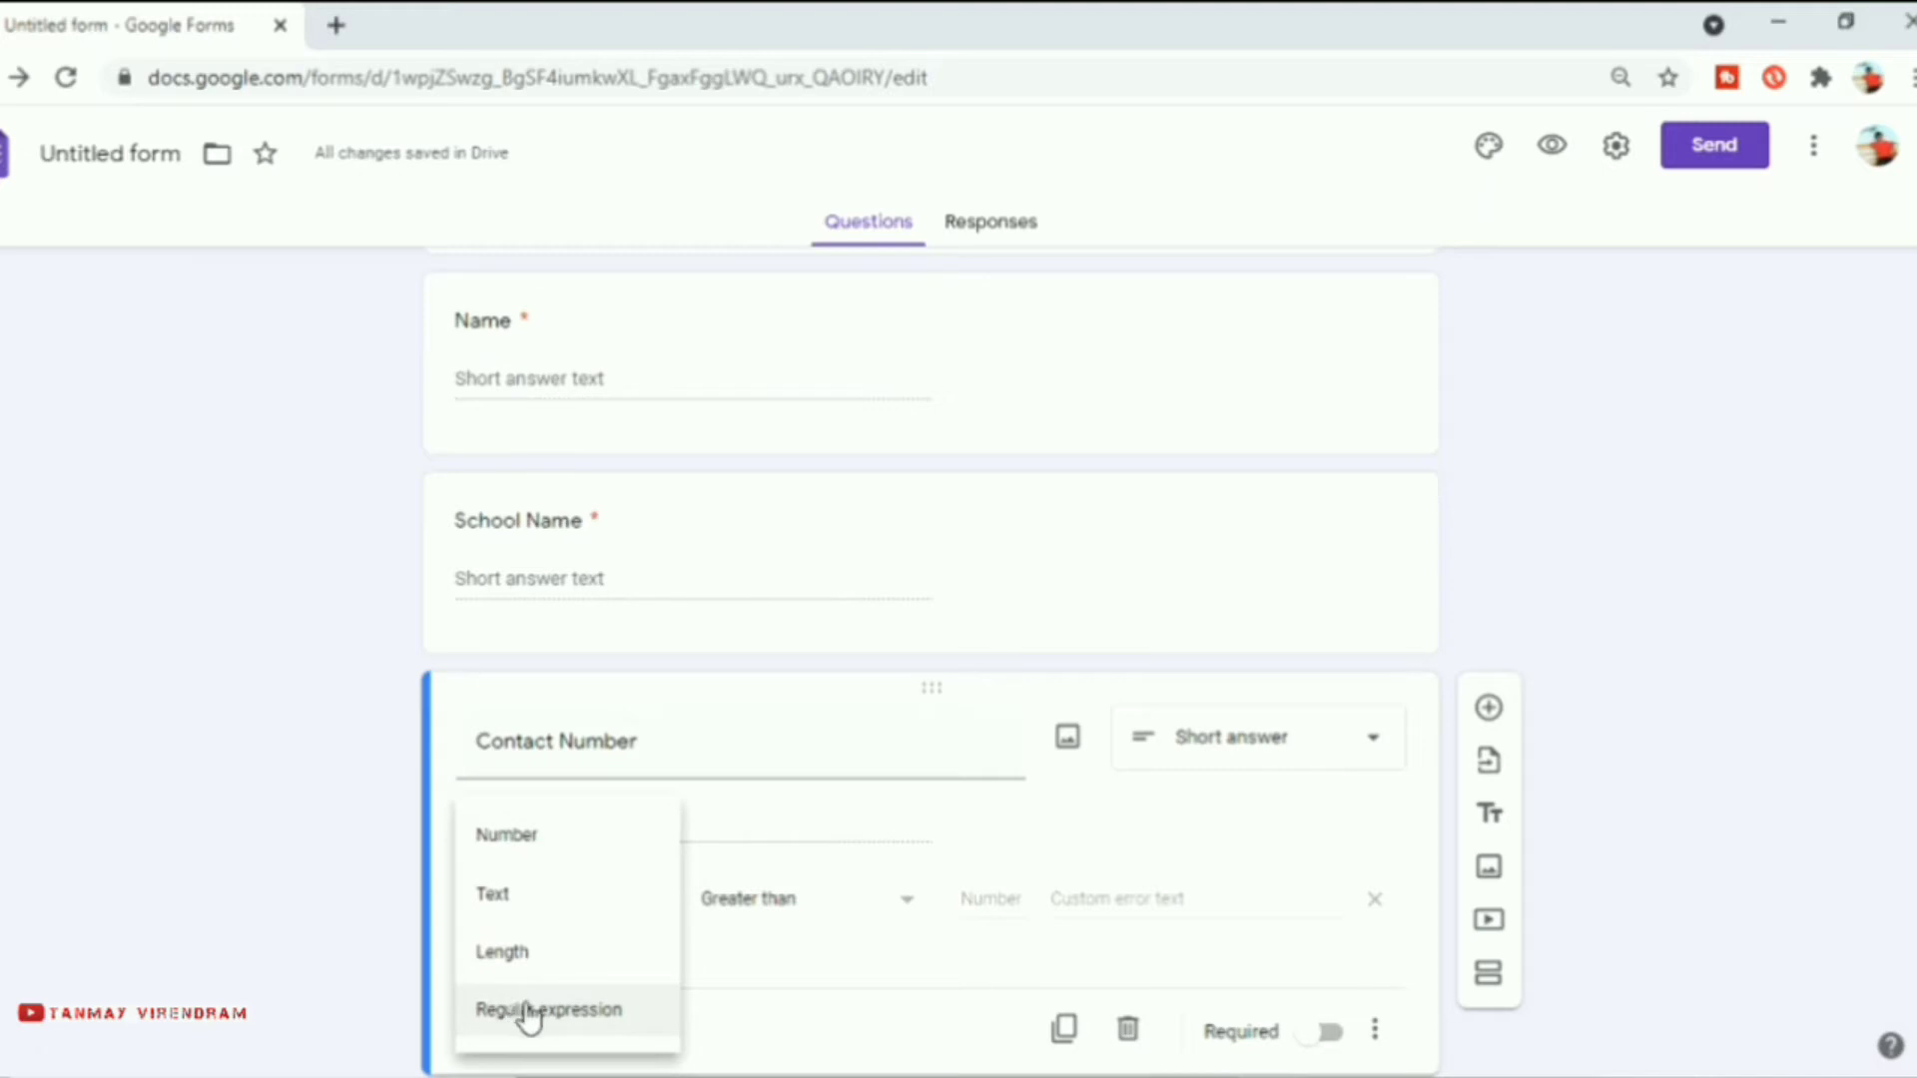
click(529, 844)
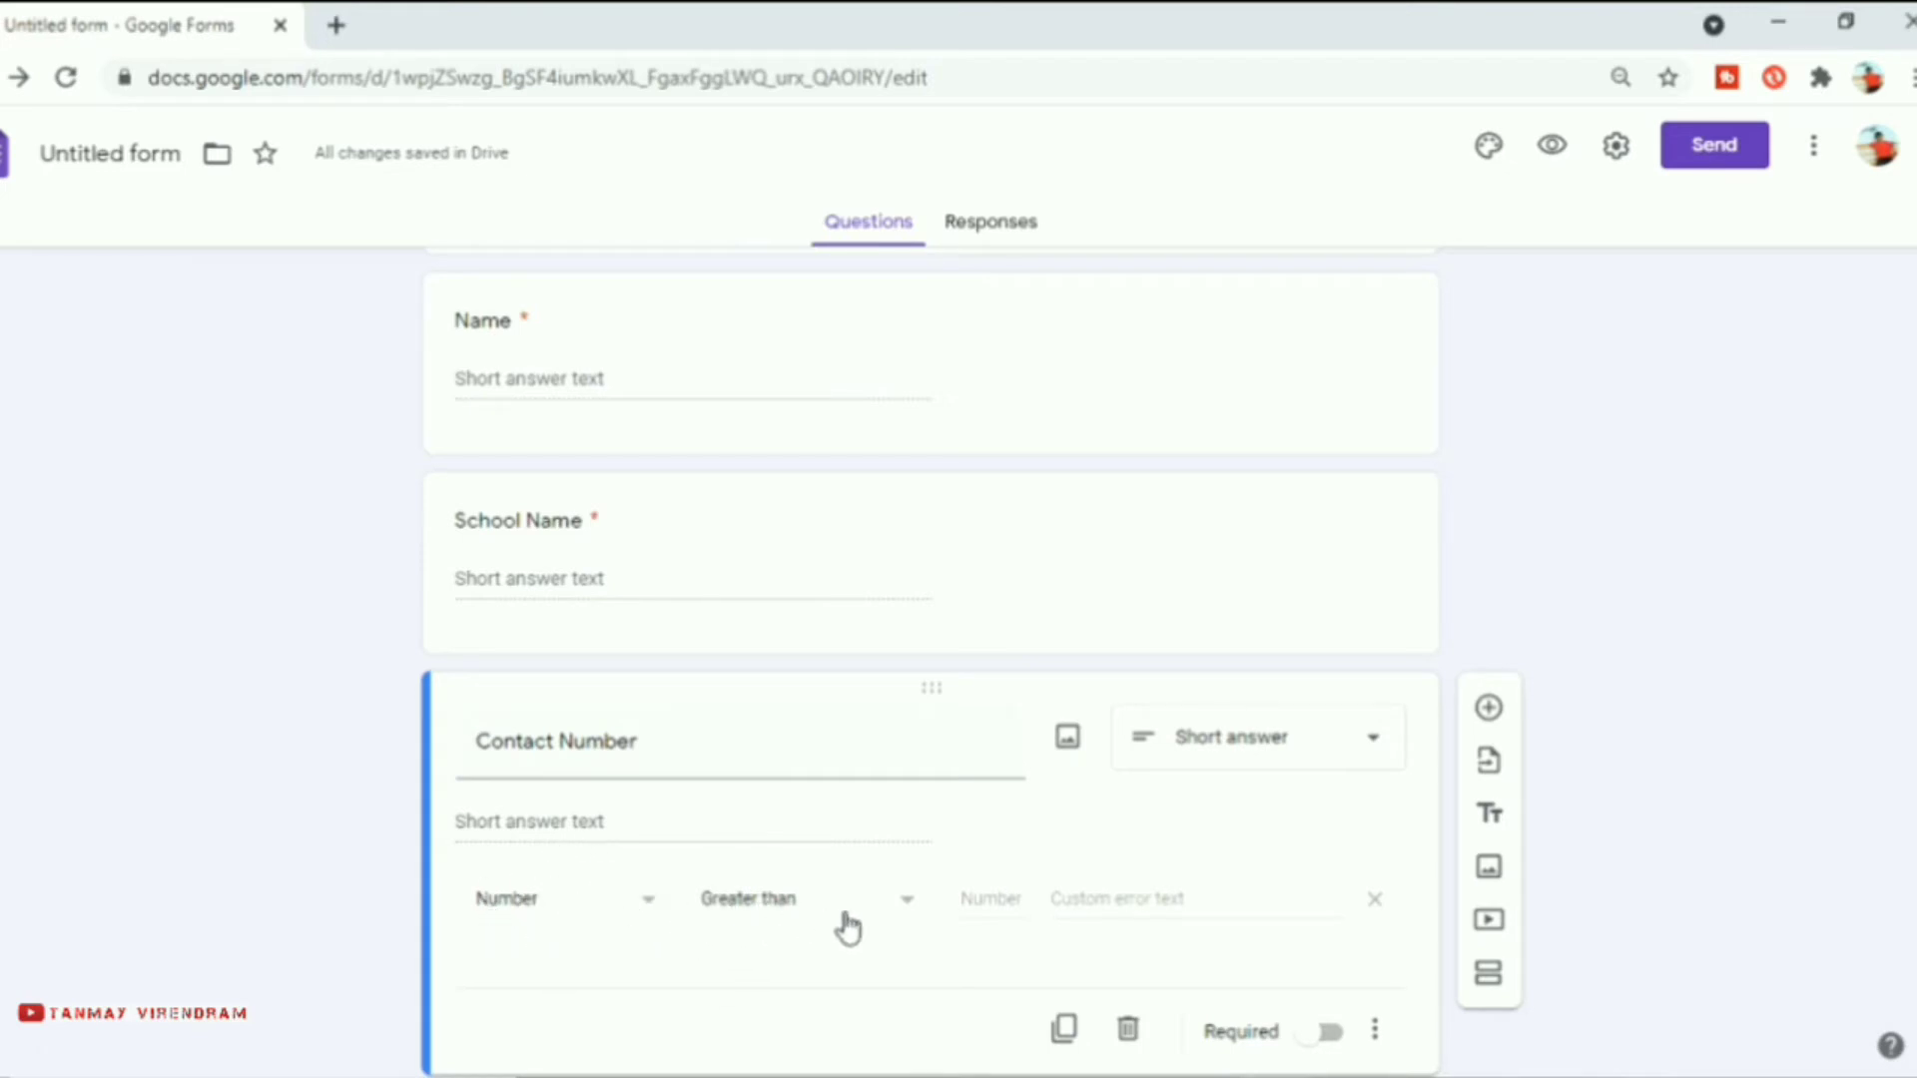
click(908, 912)
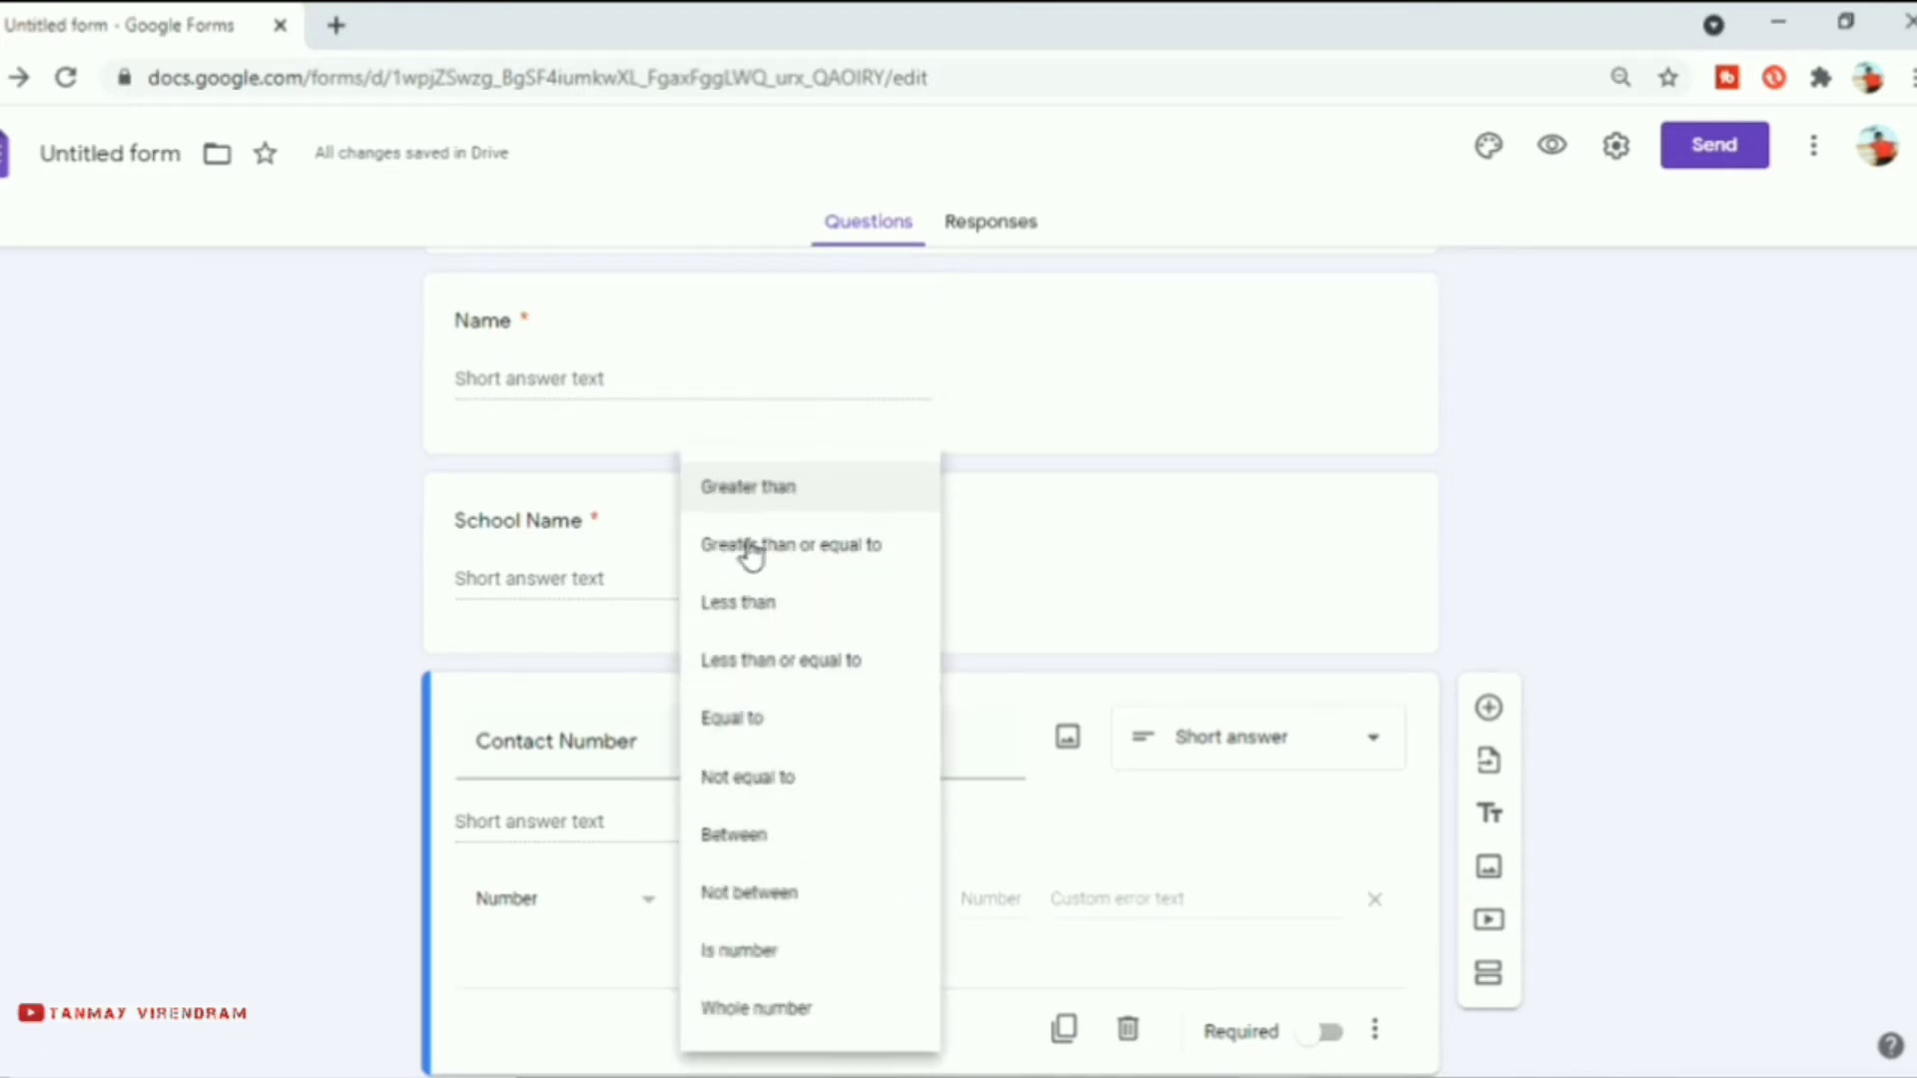
click(747, 849)
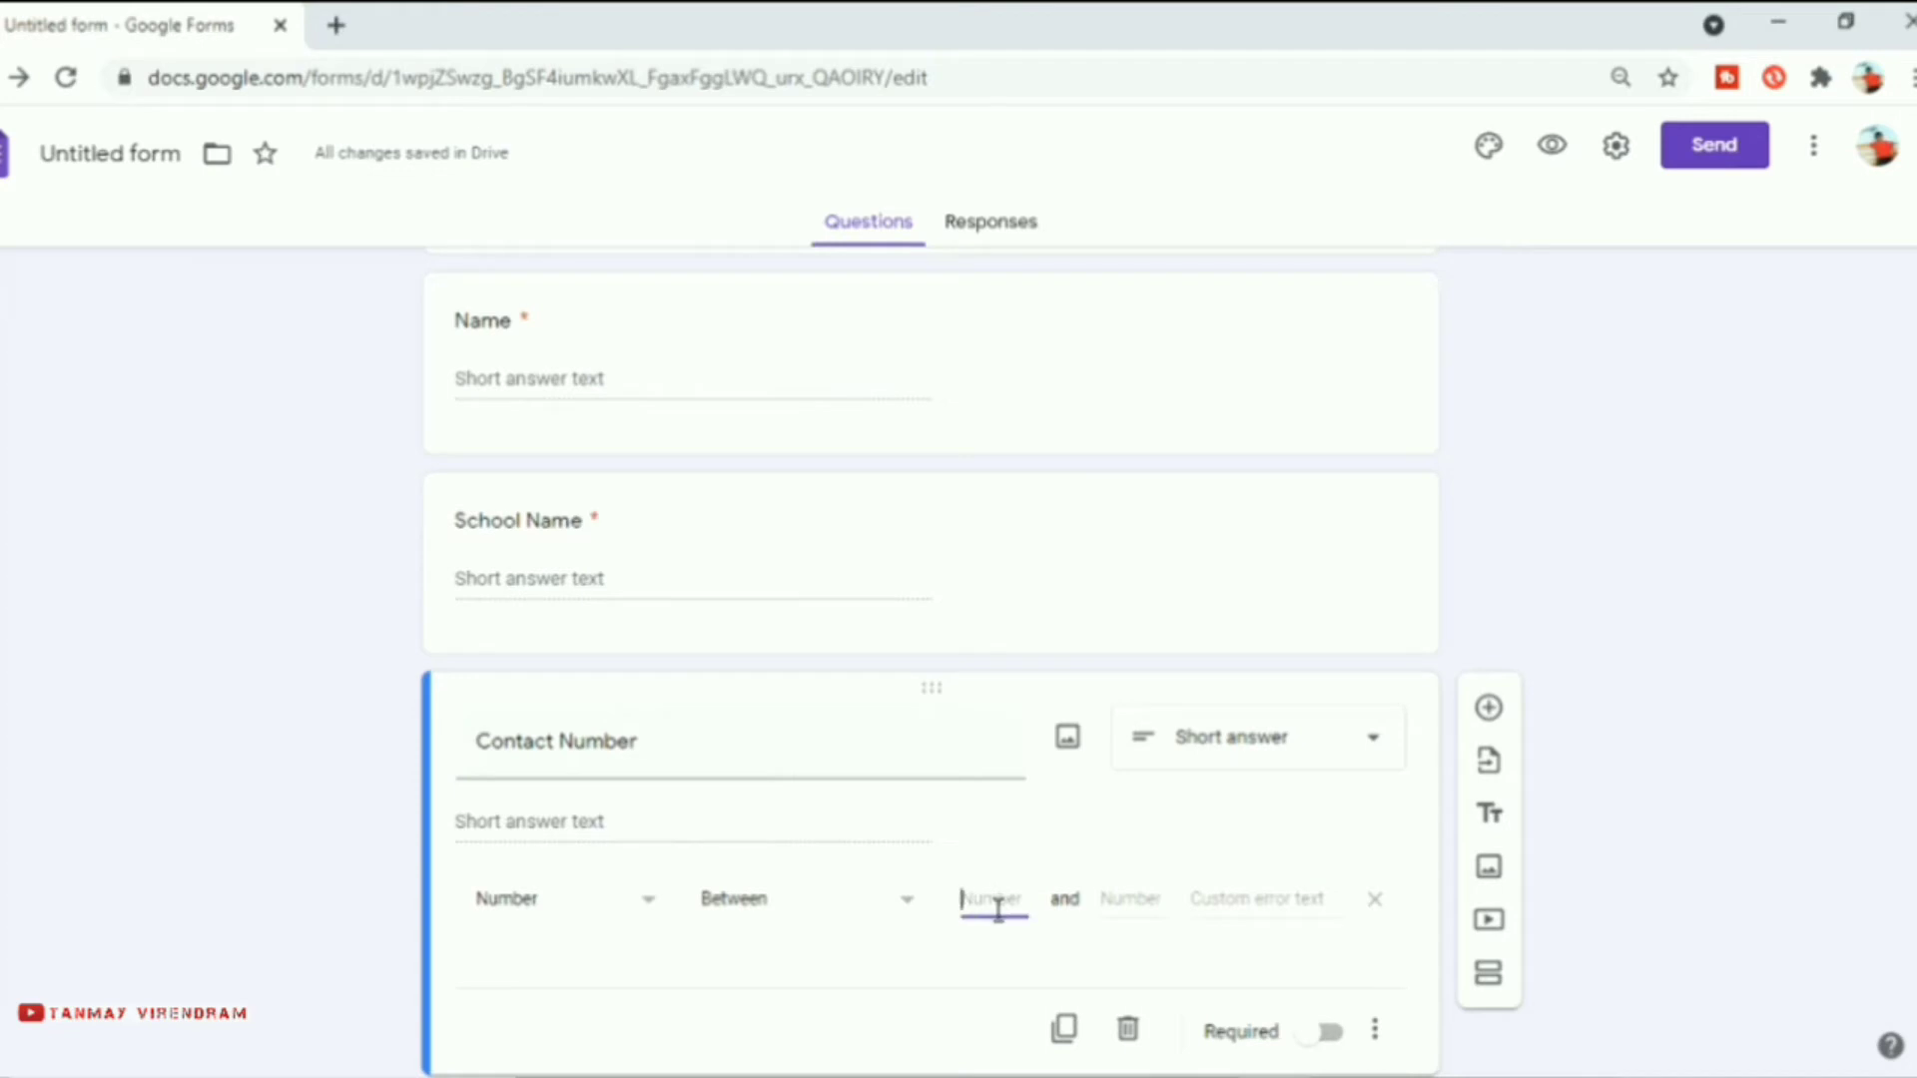
- Set the lower limit to 1 followed by zeros and the upper limit to all nines, and make Contact Number required
text(1)
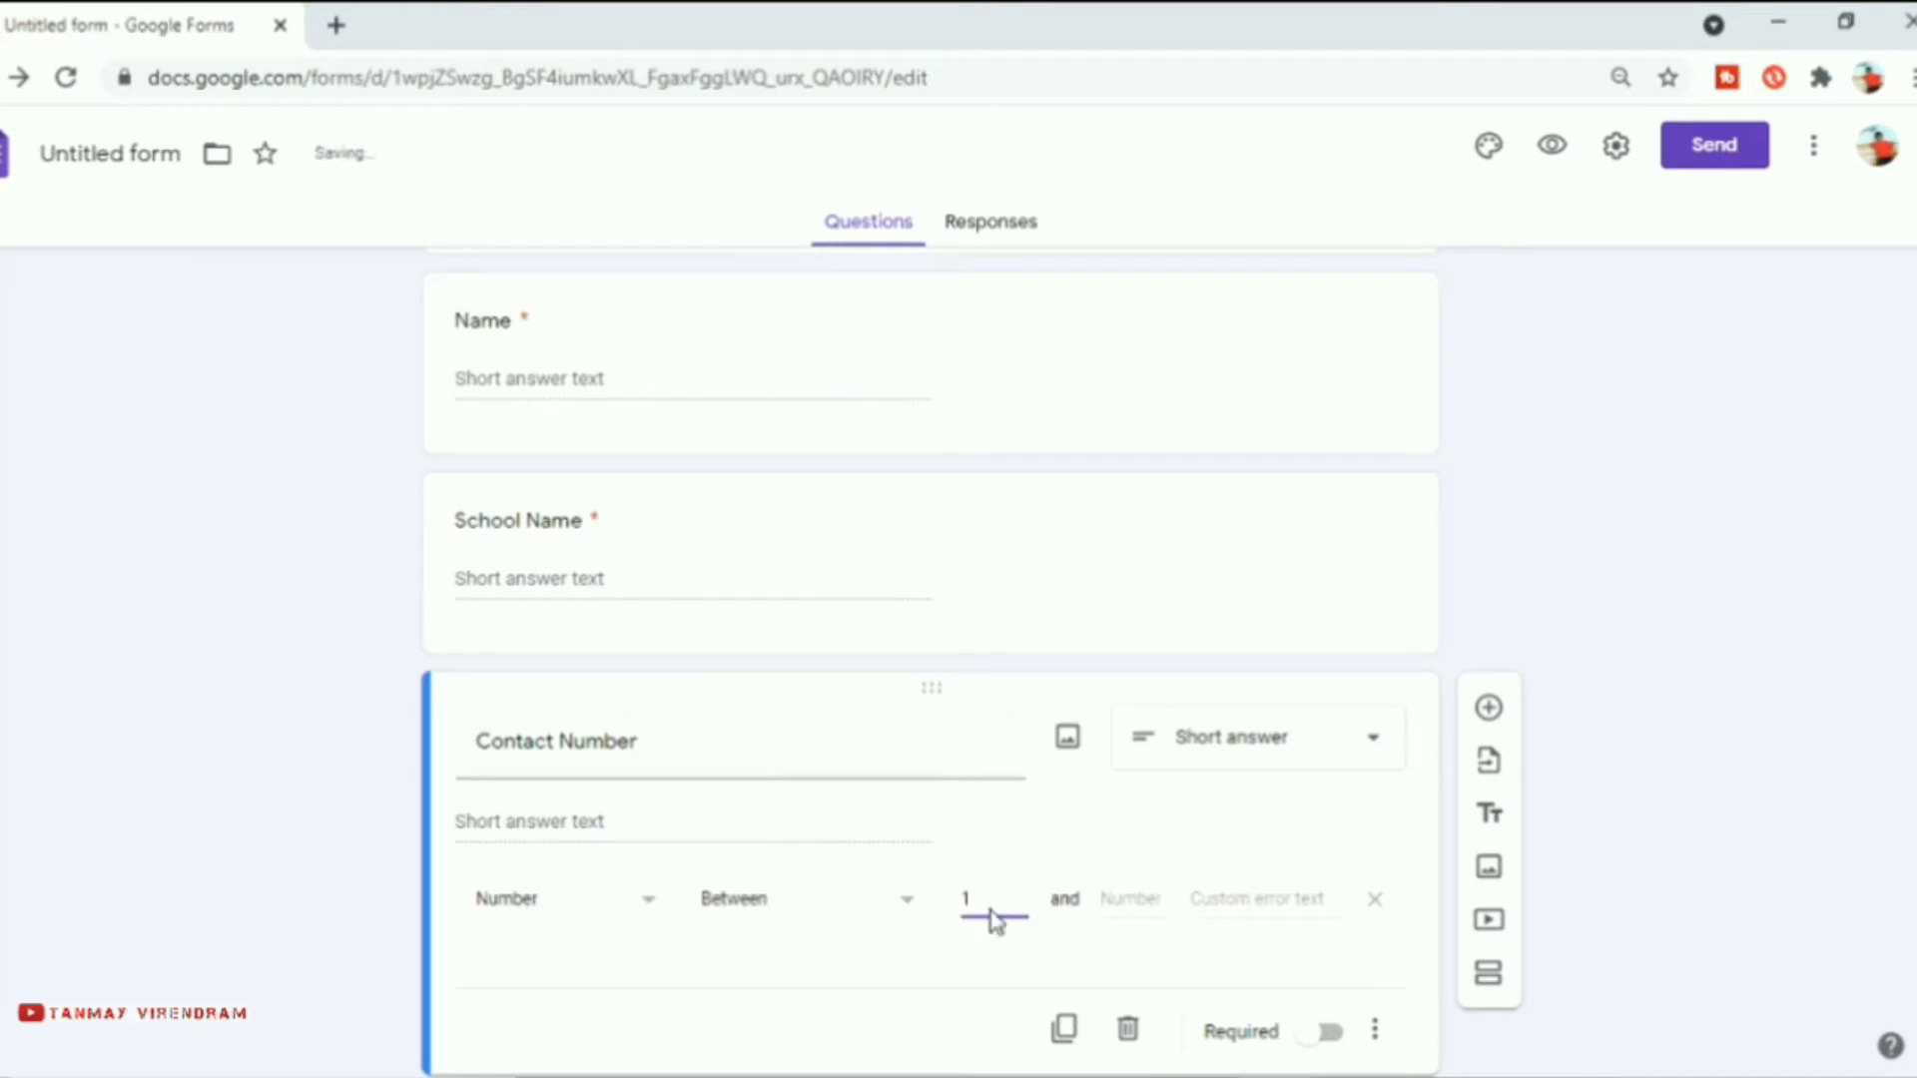
text(0000000)
click(1140, 902)
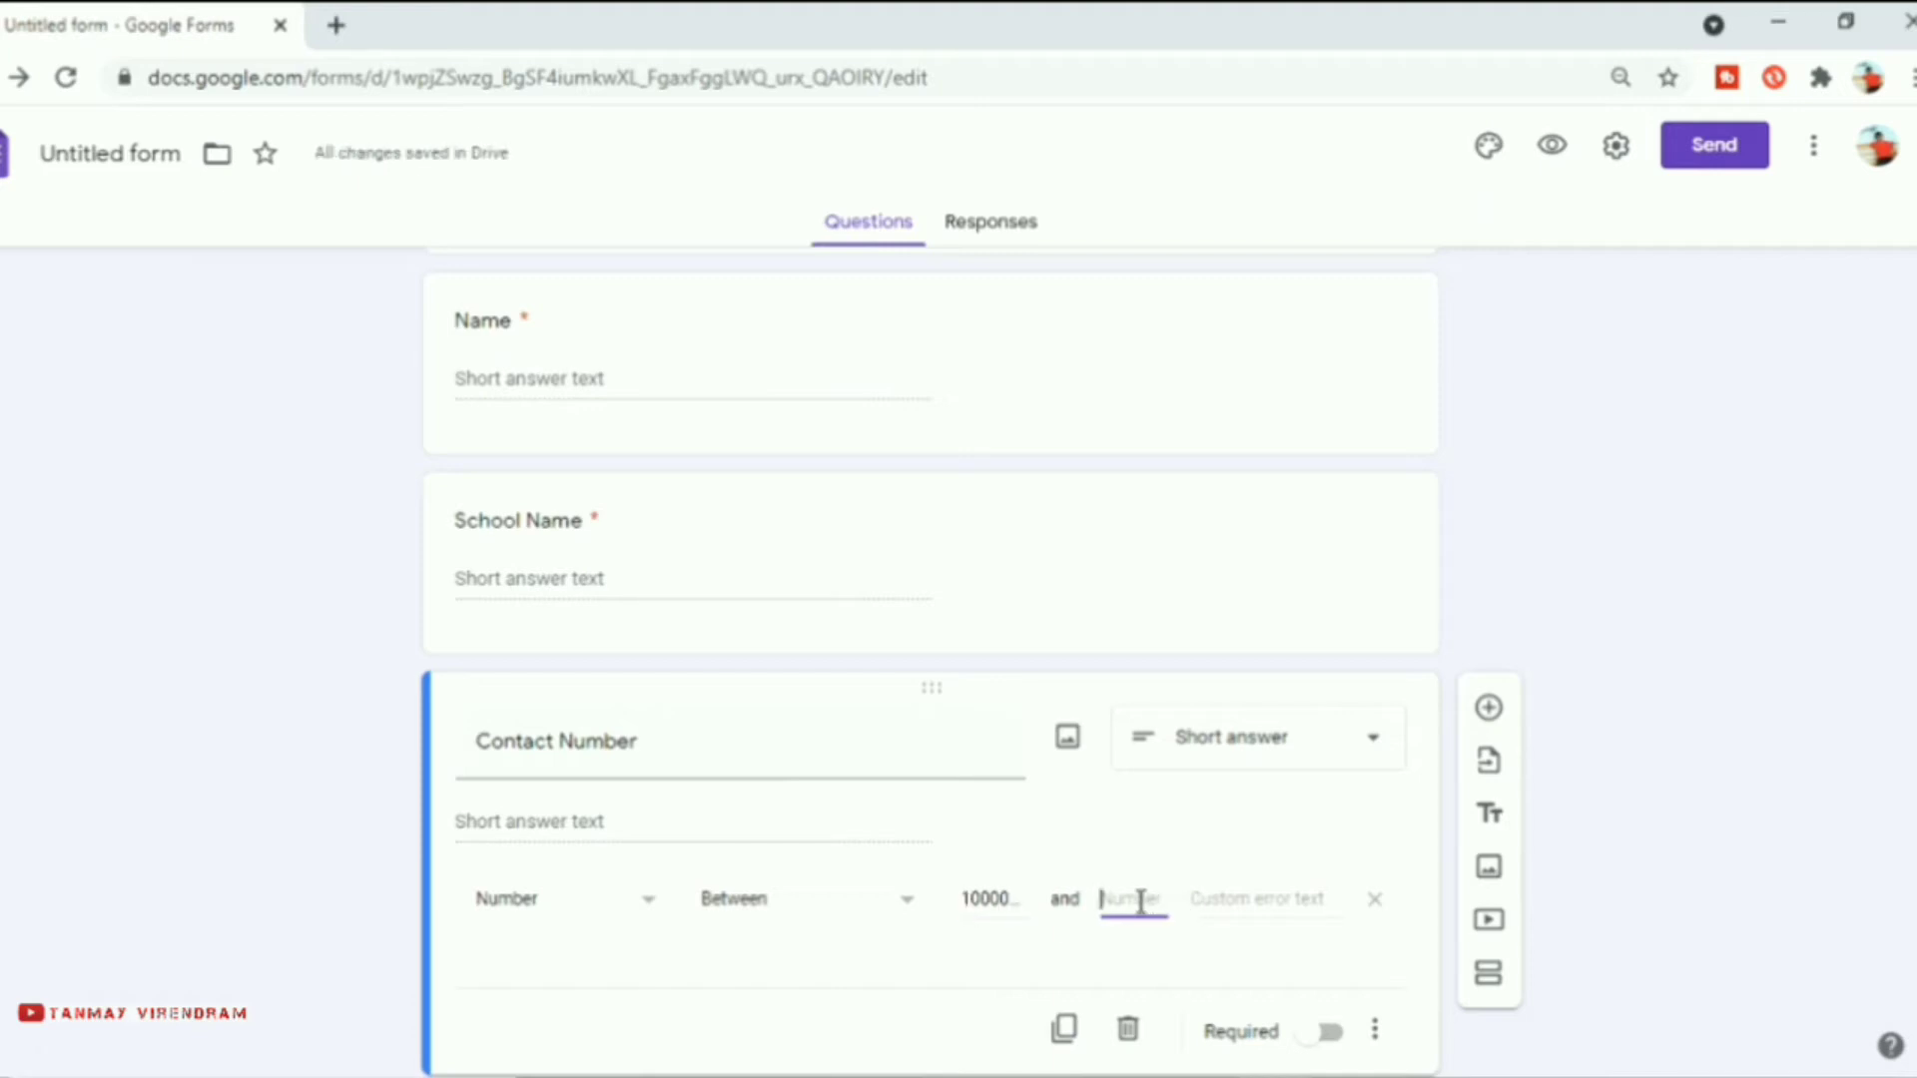
text(9999999)
click(1315, 1034)
- Add a question named "Gender" below Contact Number with the multiple choice type
click(1487, 708)
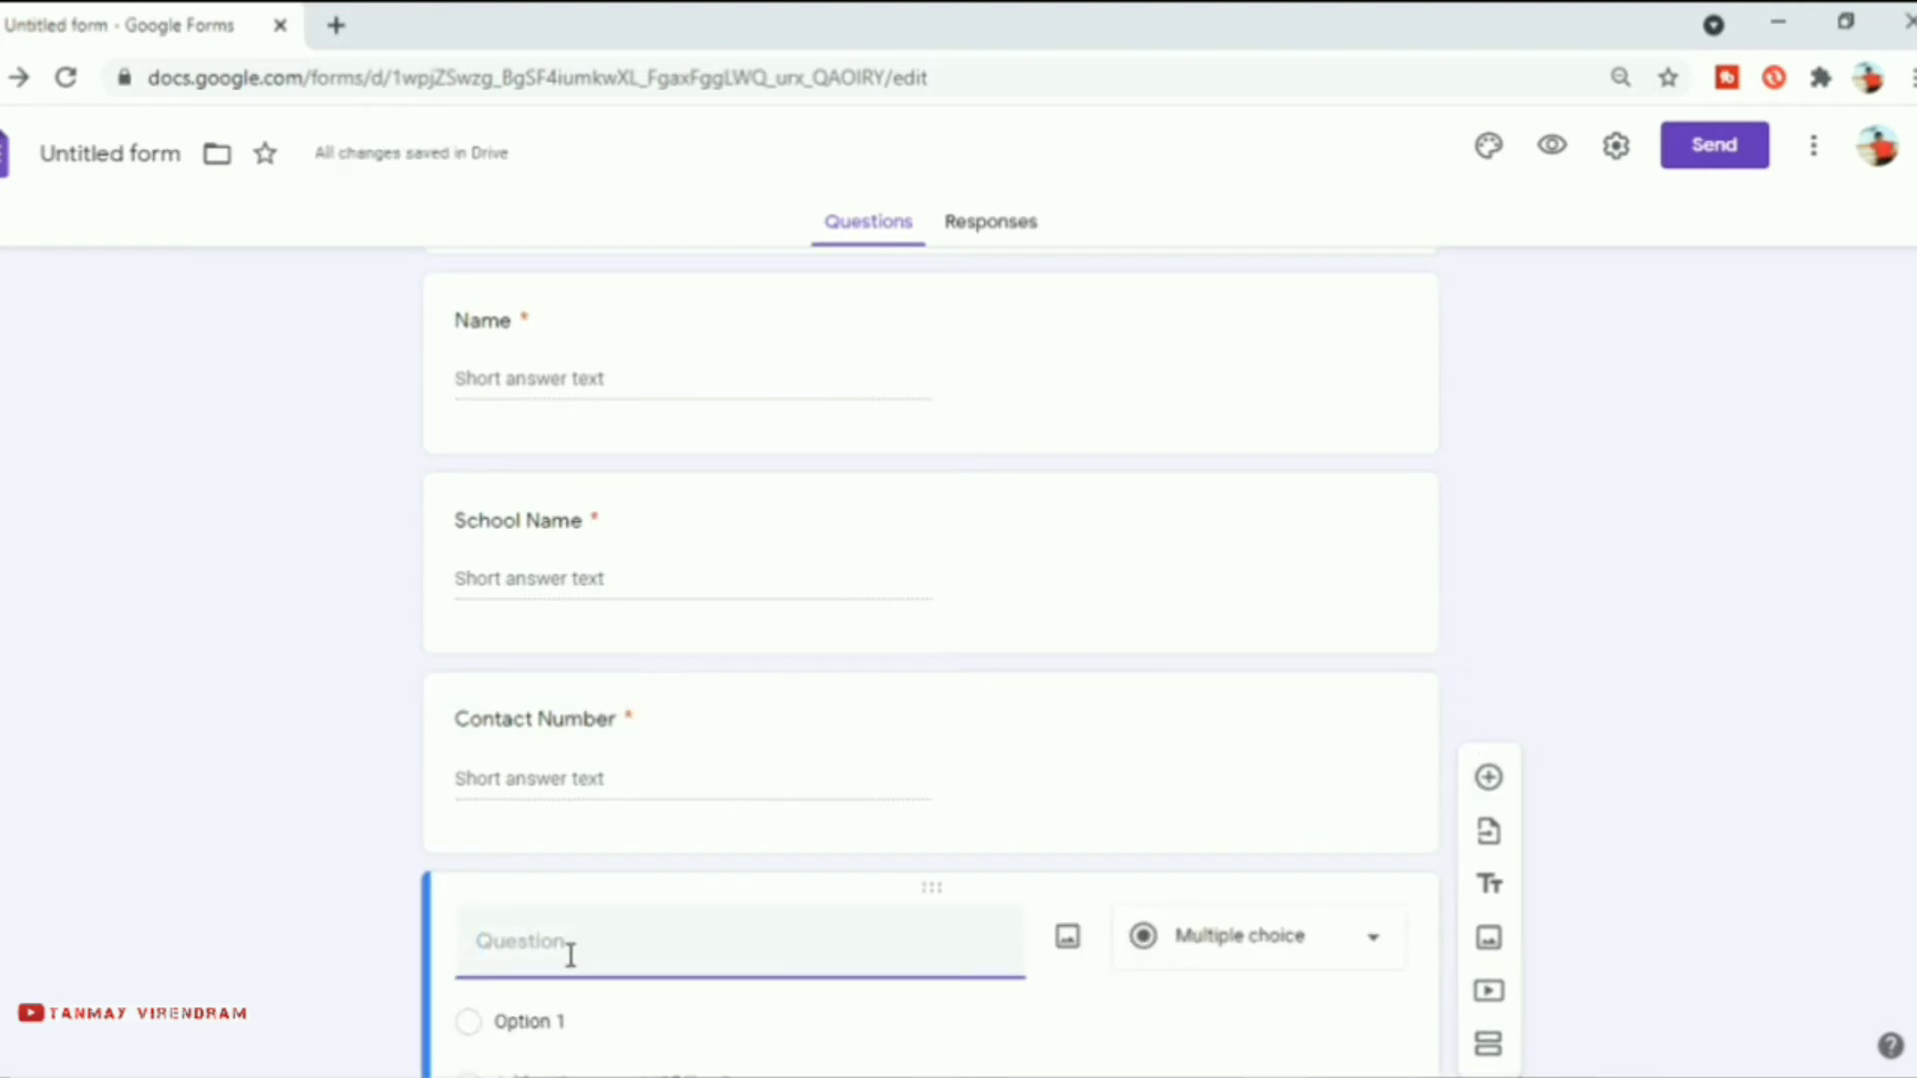
text(Gender)
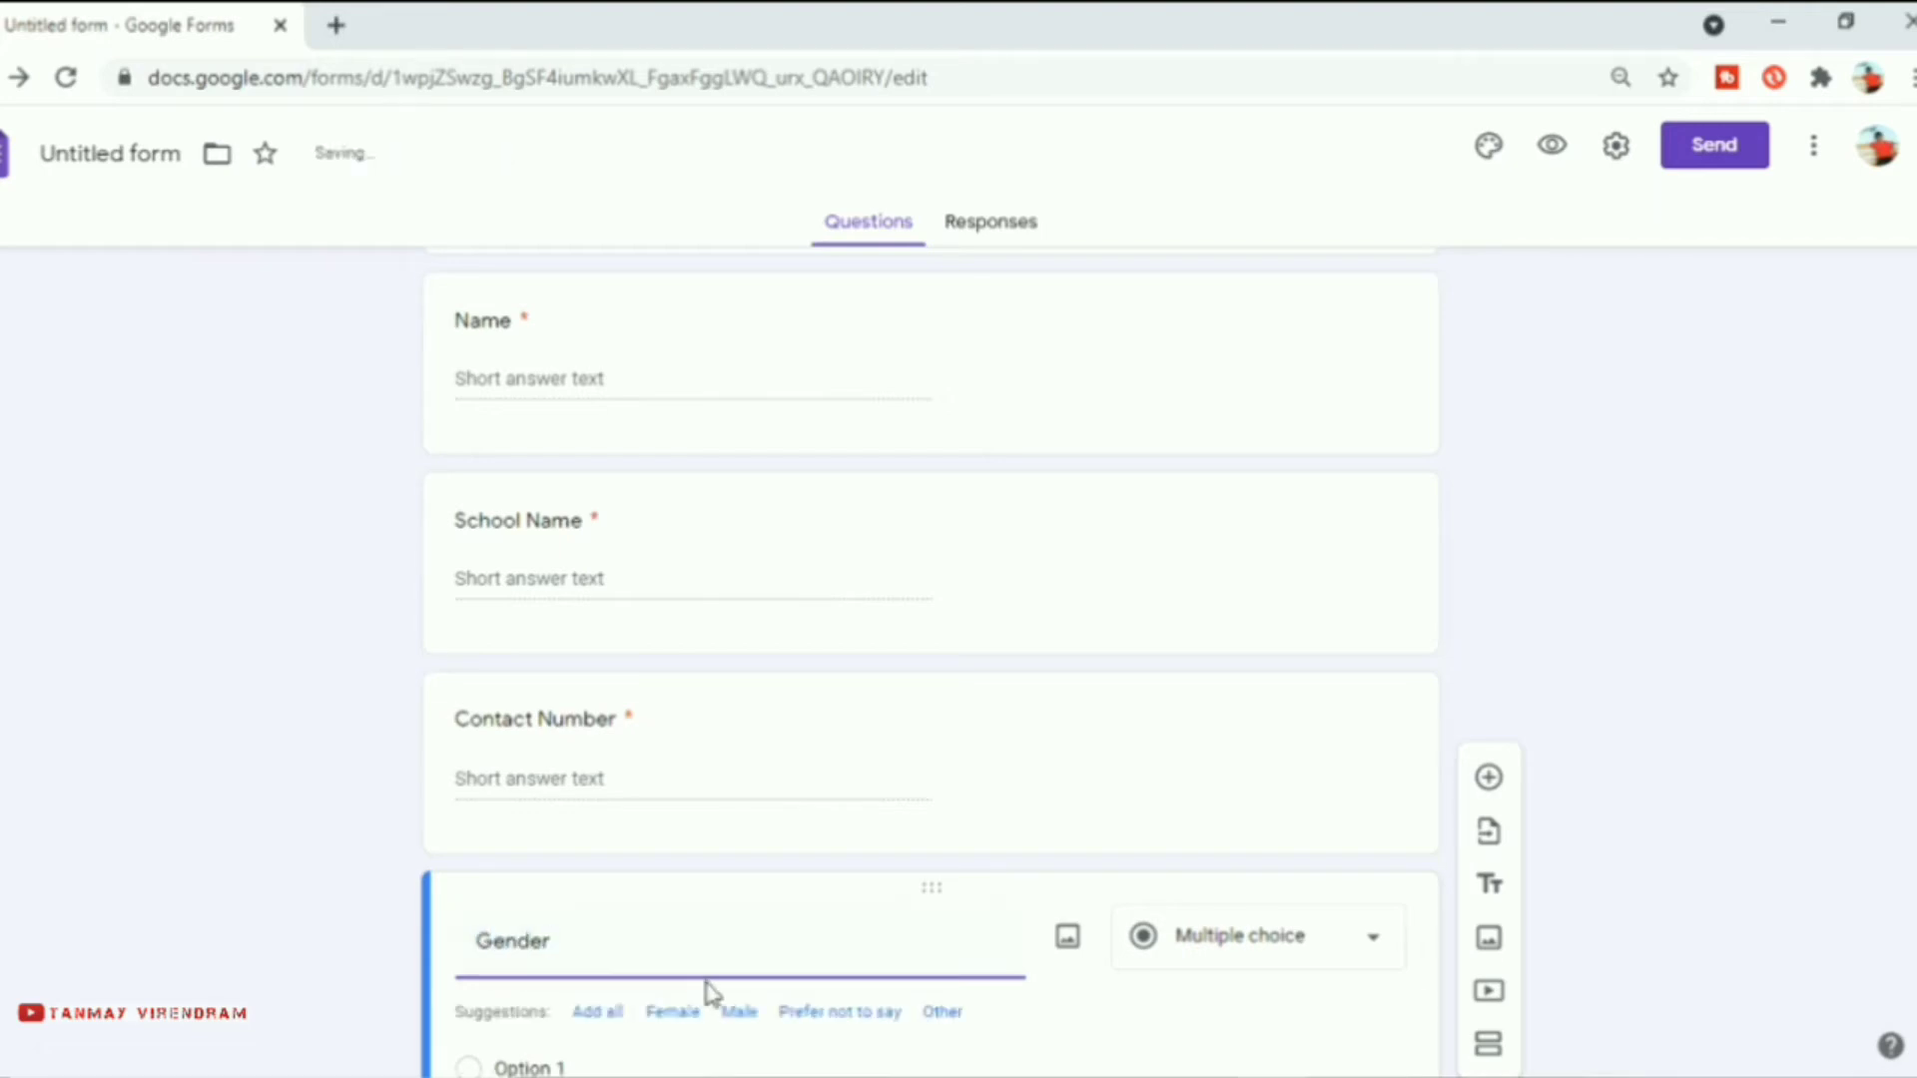
scroll(705, 992, down, 2)
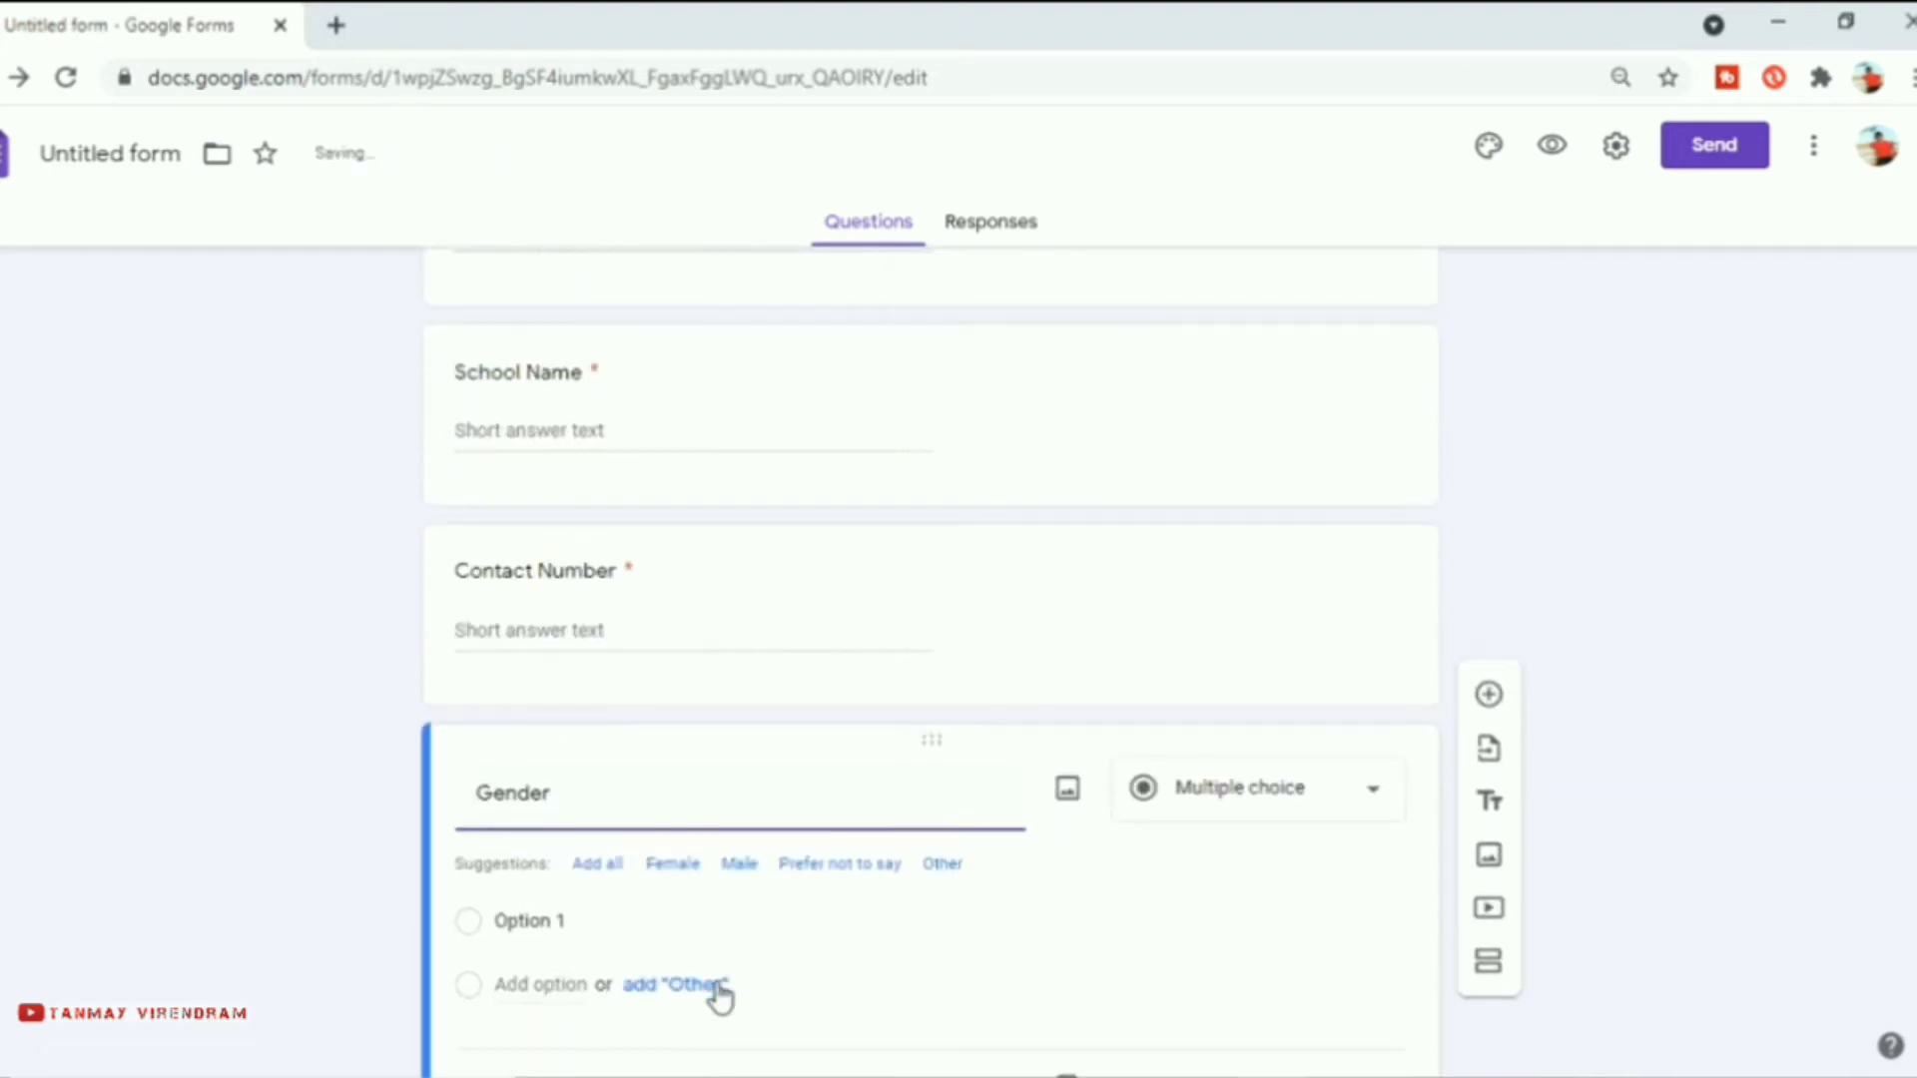
click(1376, 797)
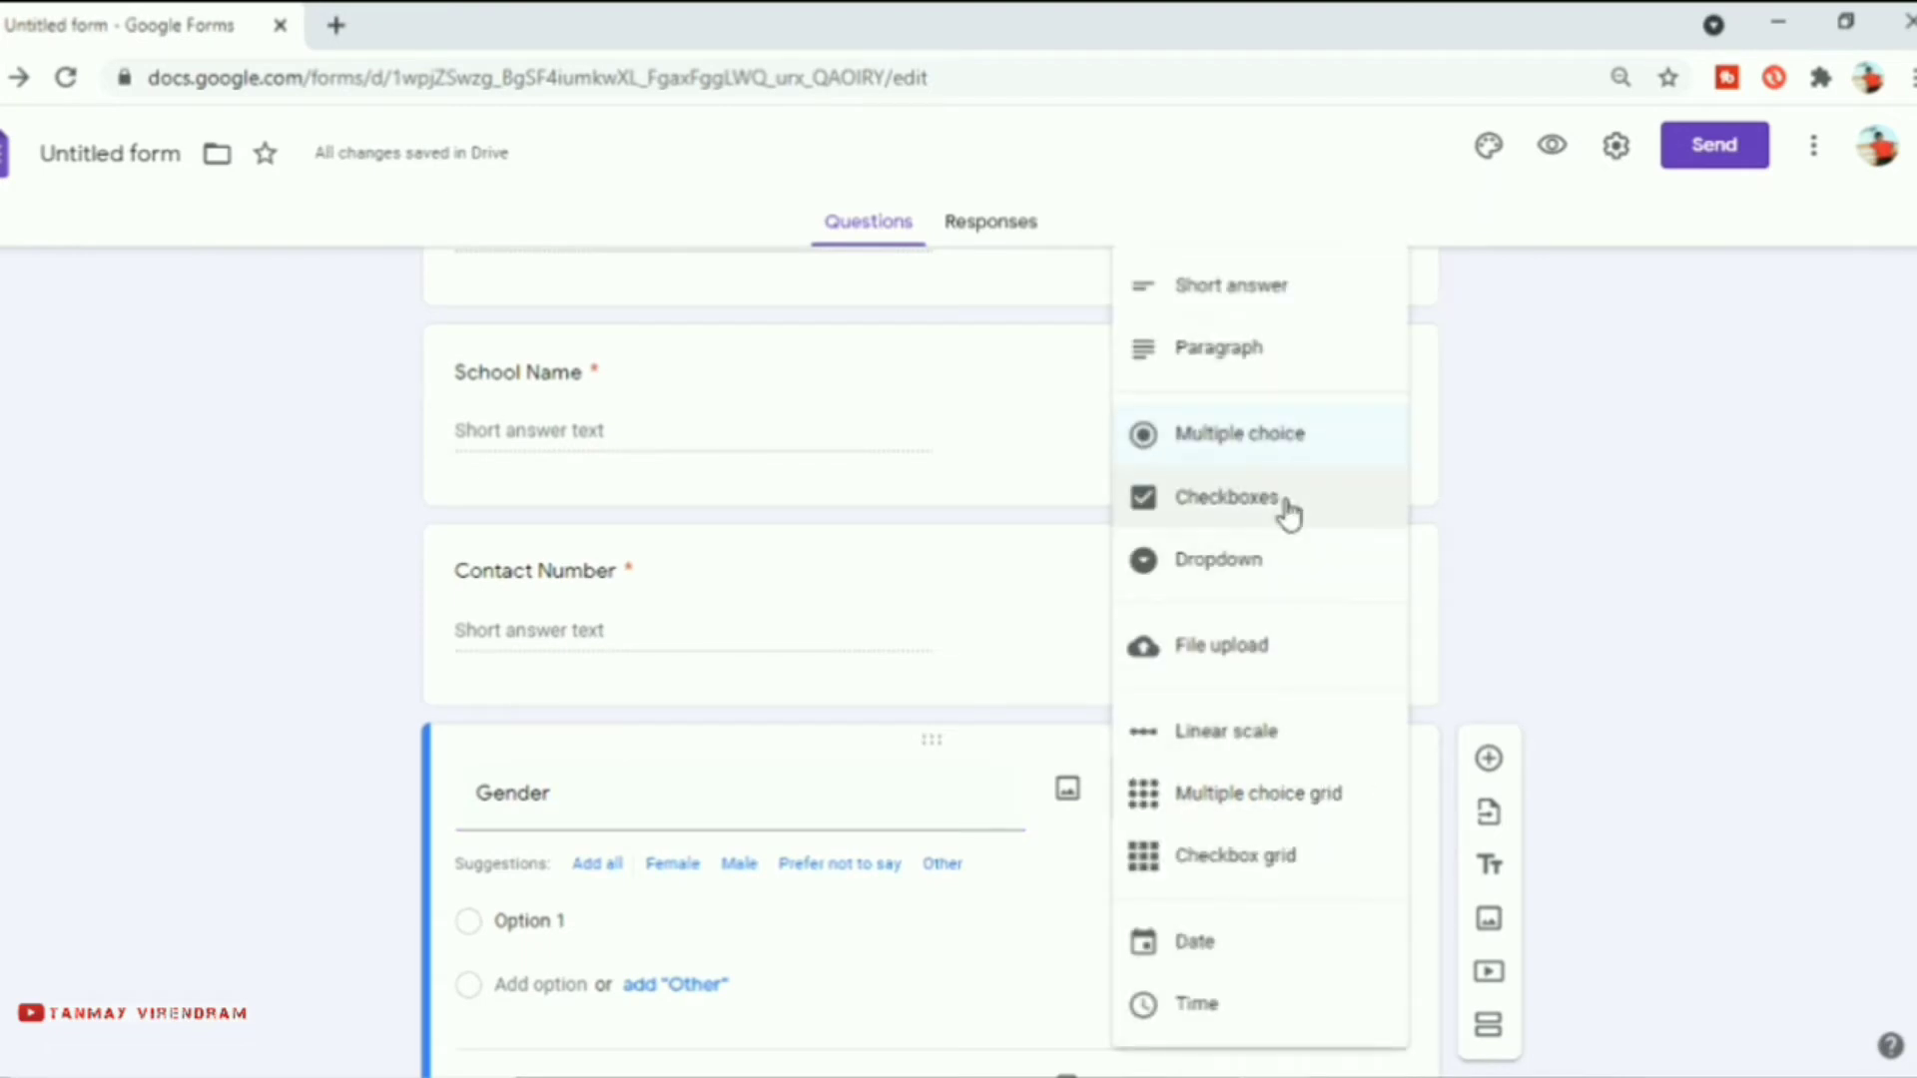
click(1286, 436)
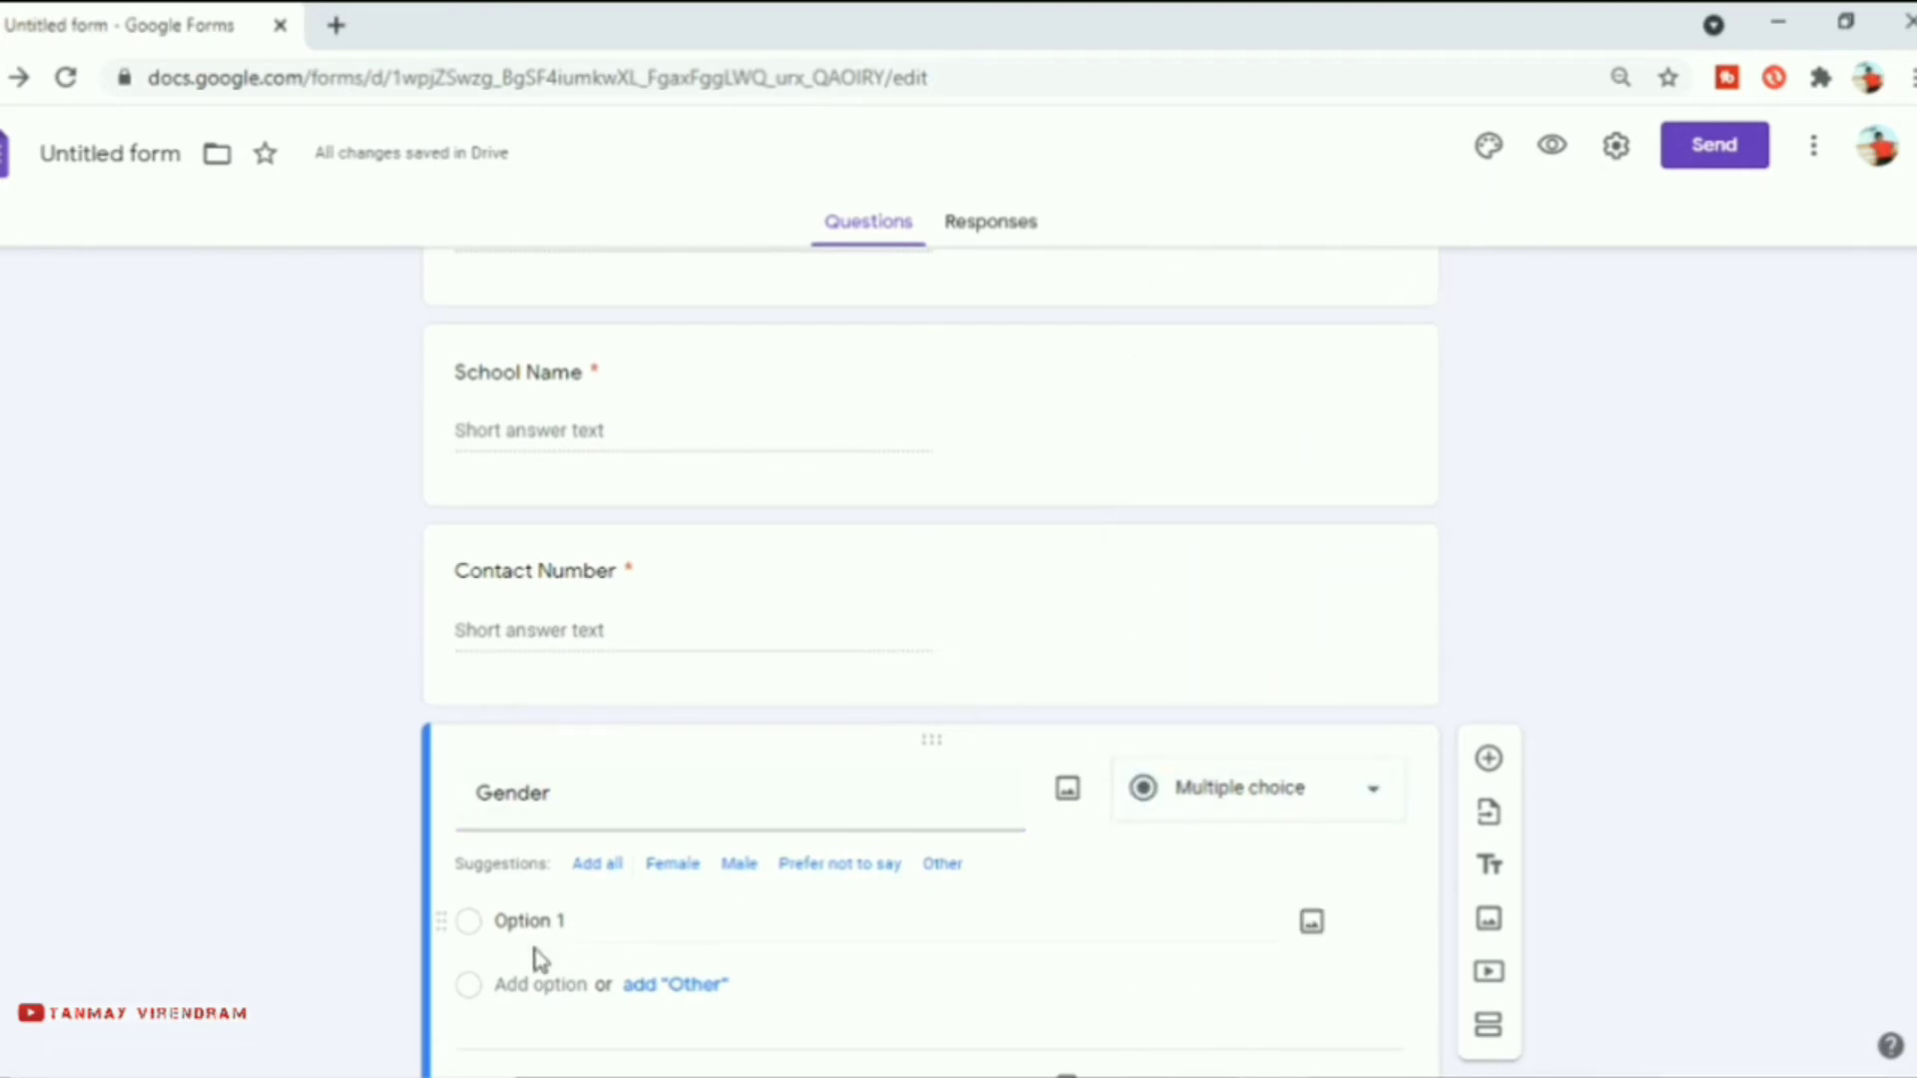
- Give the Gender question the options "Male" and "Female" and make it required
click(548, 920)
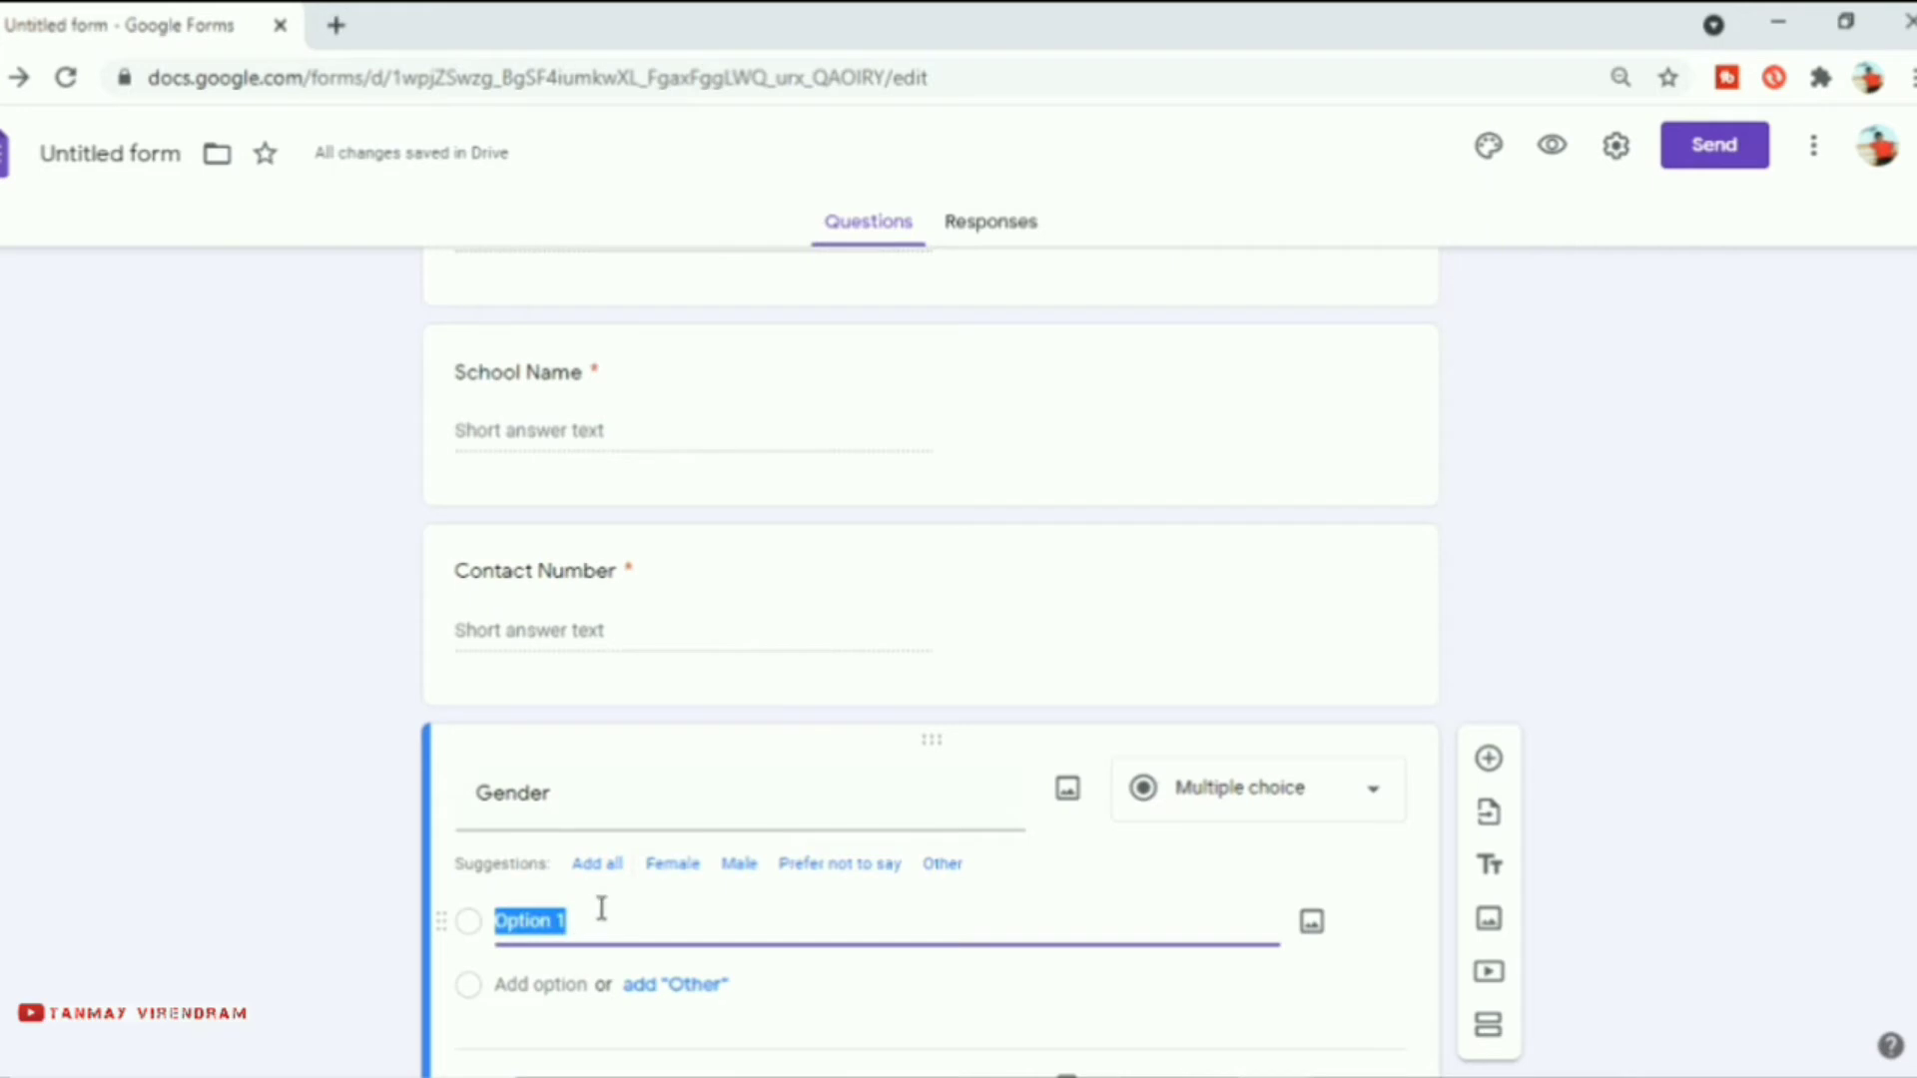
text(Male)
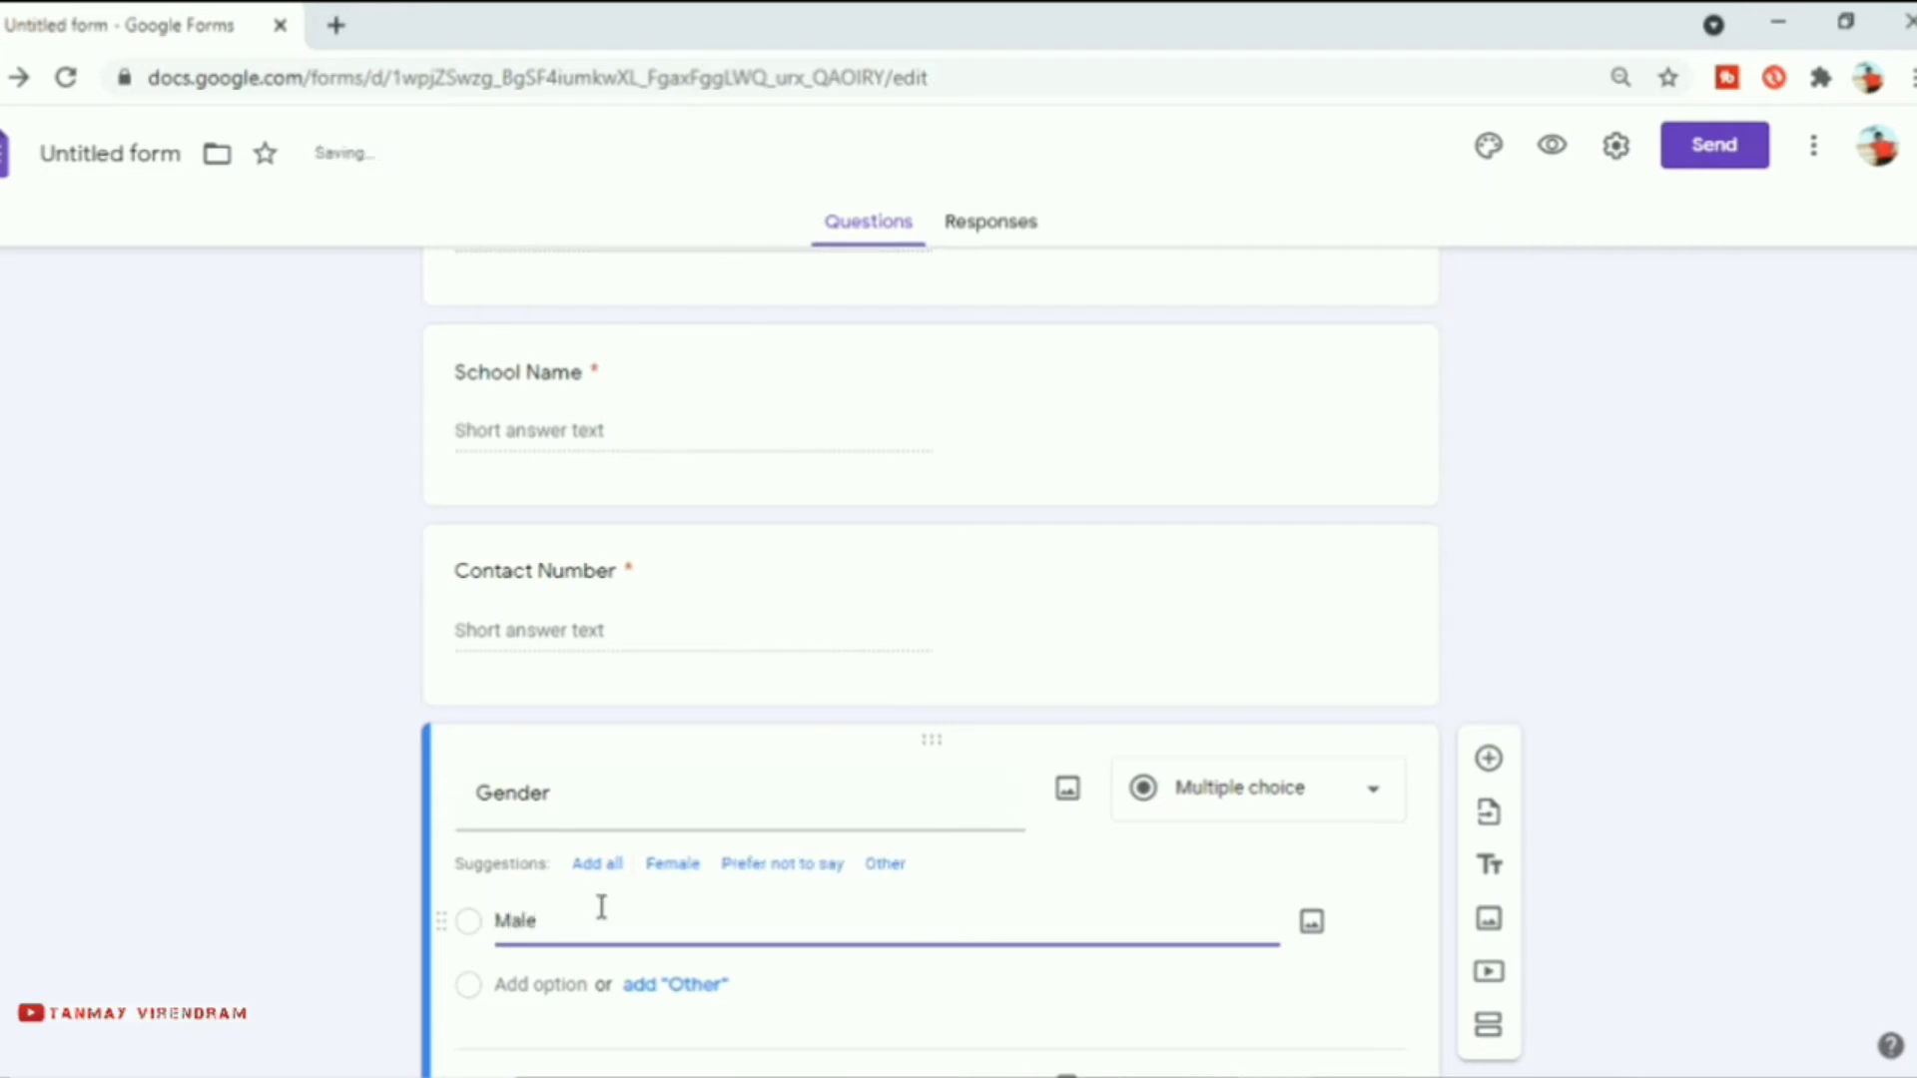
click(557, 985)
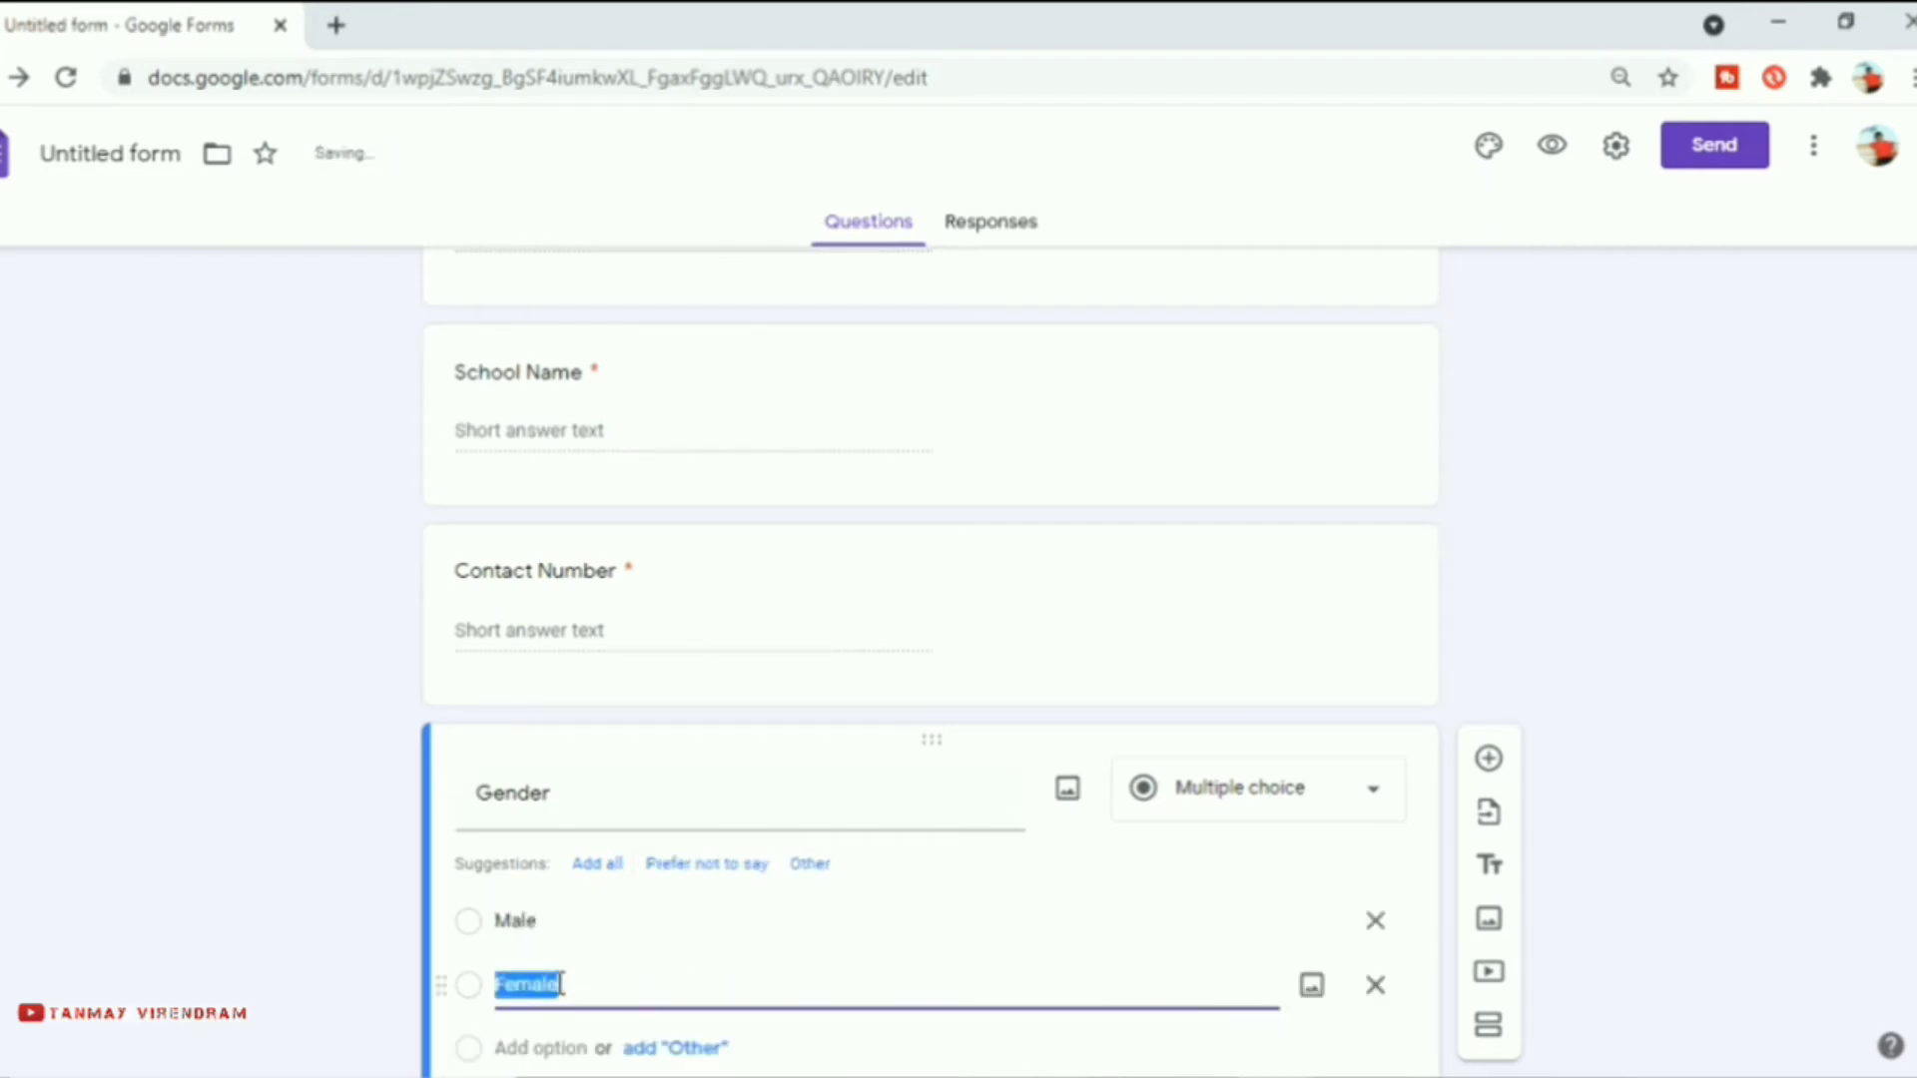
text(Female)
scroll(599, 988, down, 2)
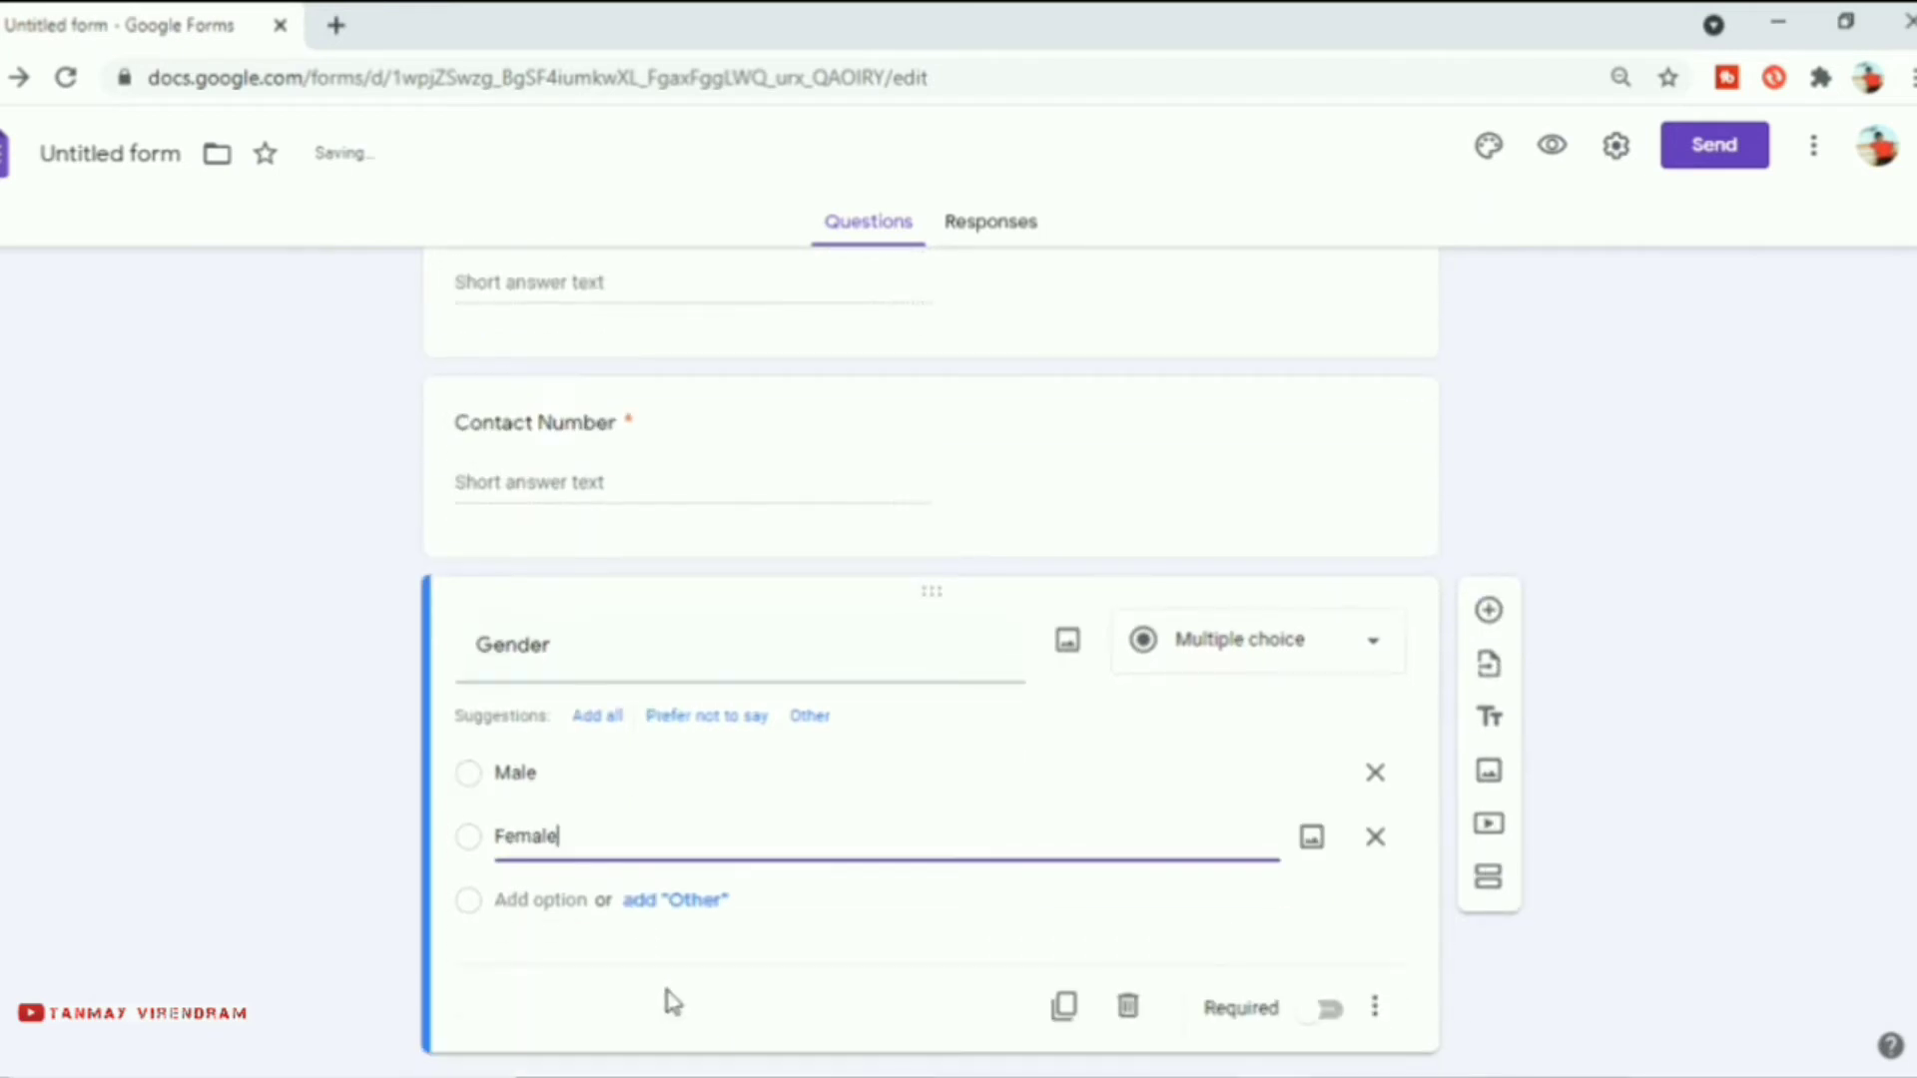
click(1308, 1019)
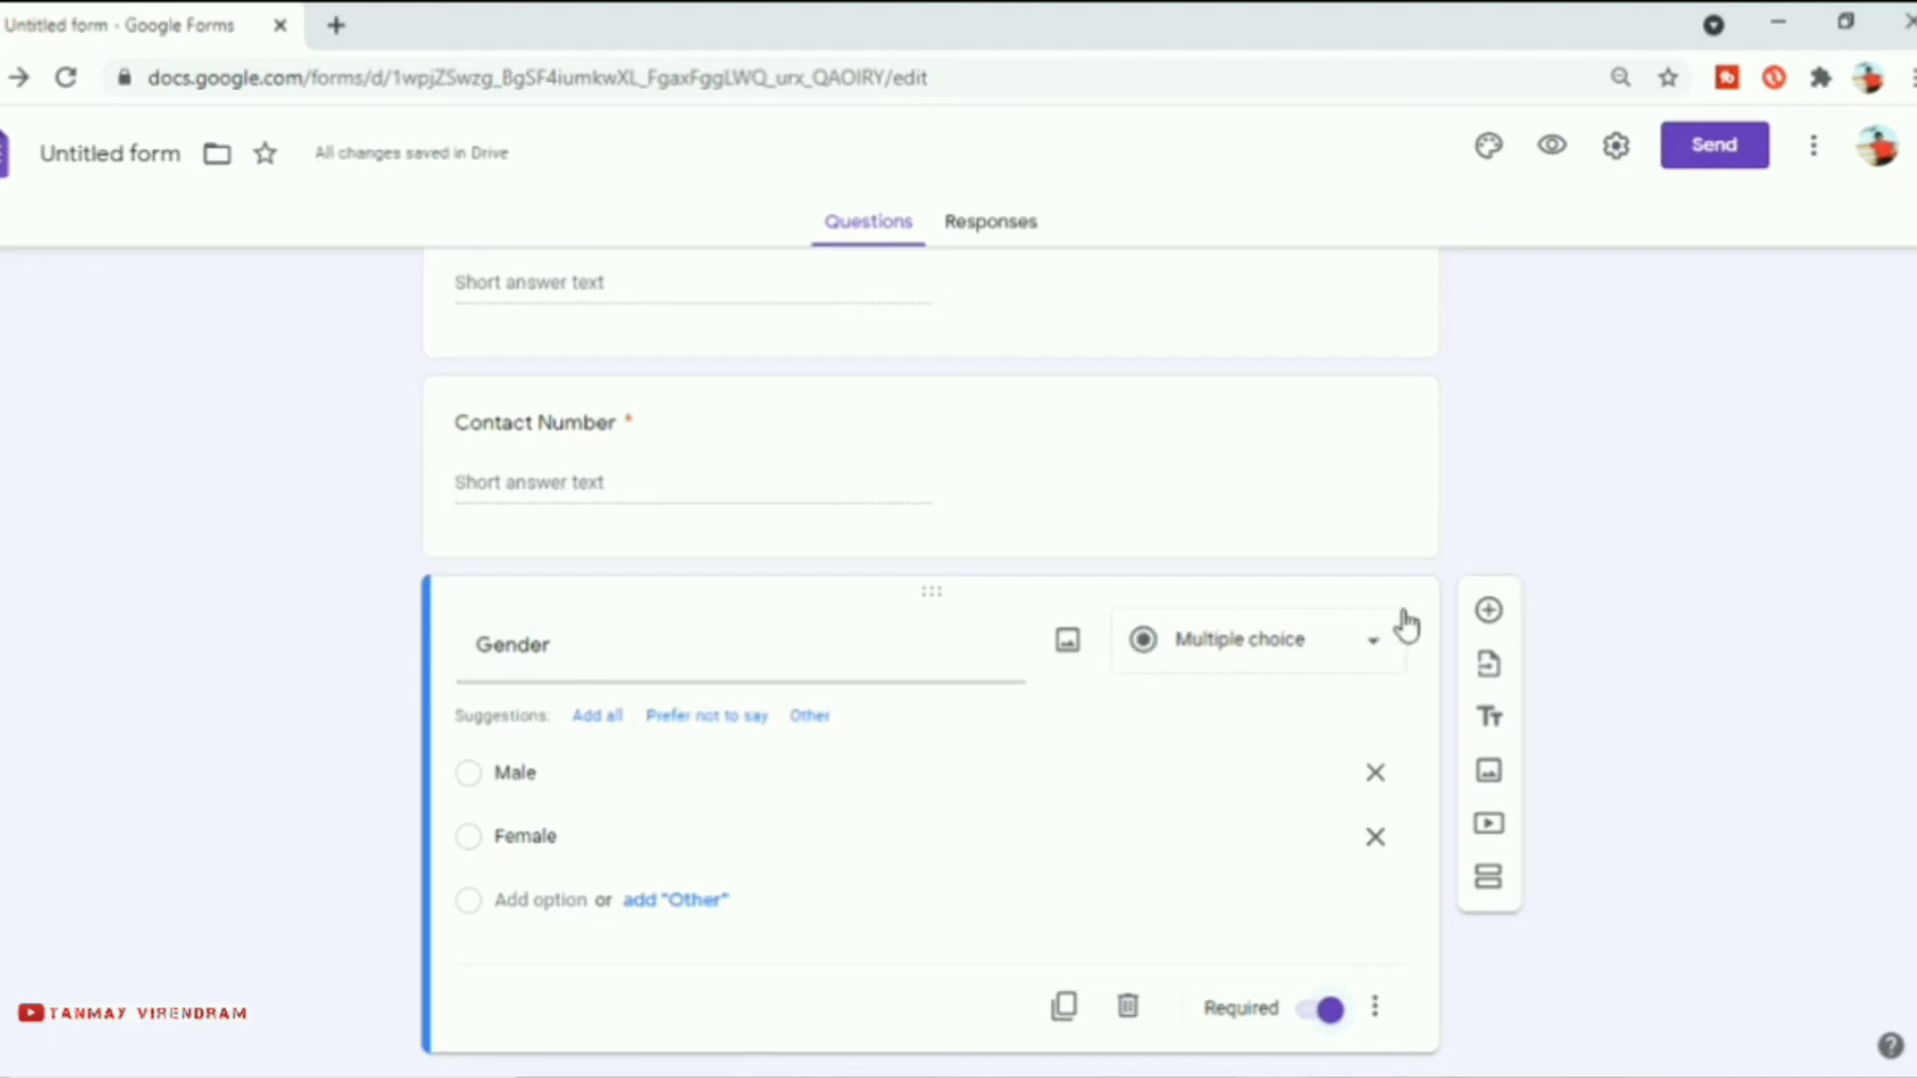
- Add a question named "Qualification" below Gender with the dropdown type
click(1488, 610)
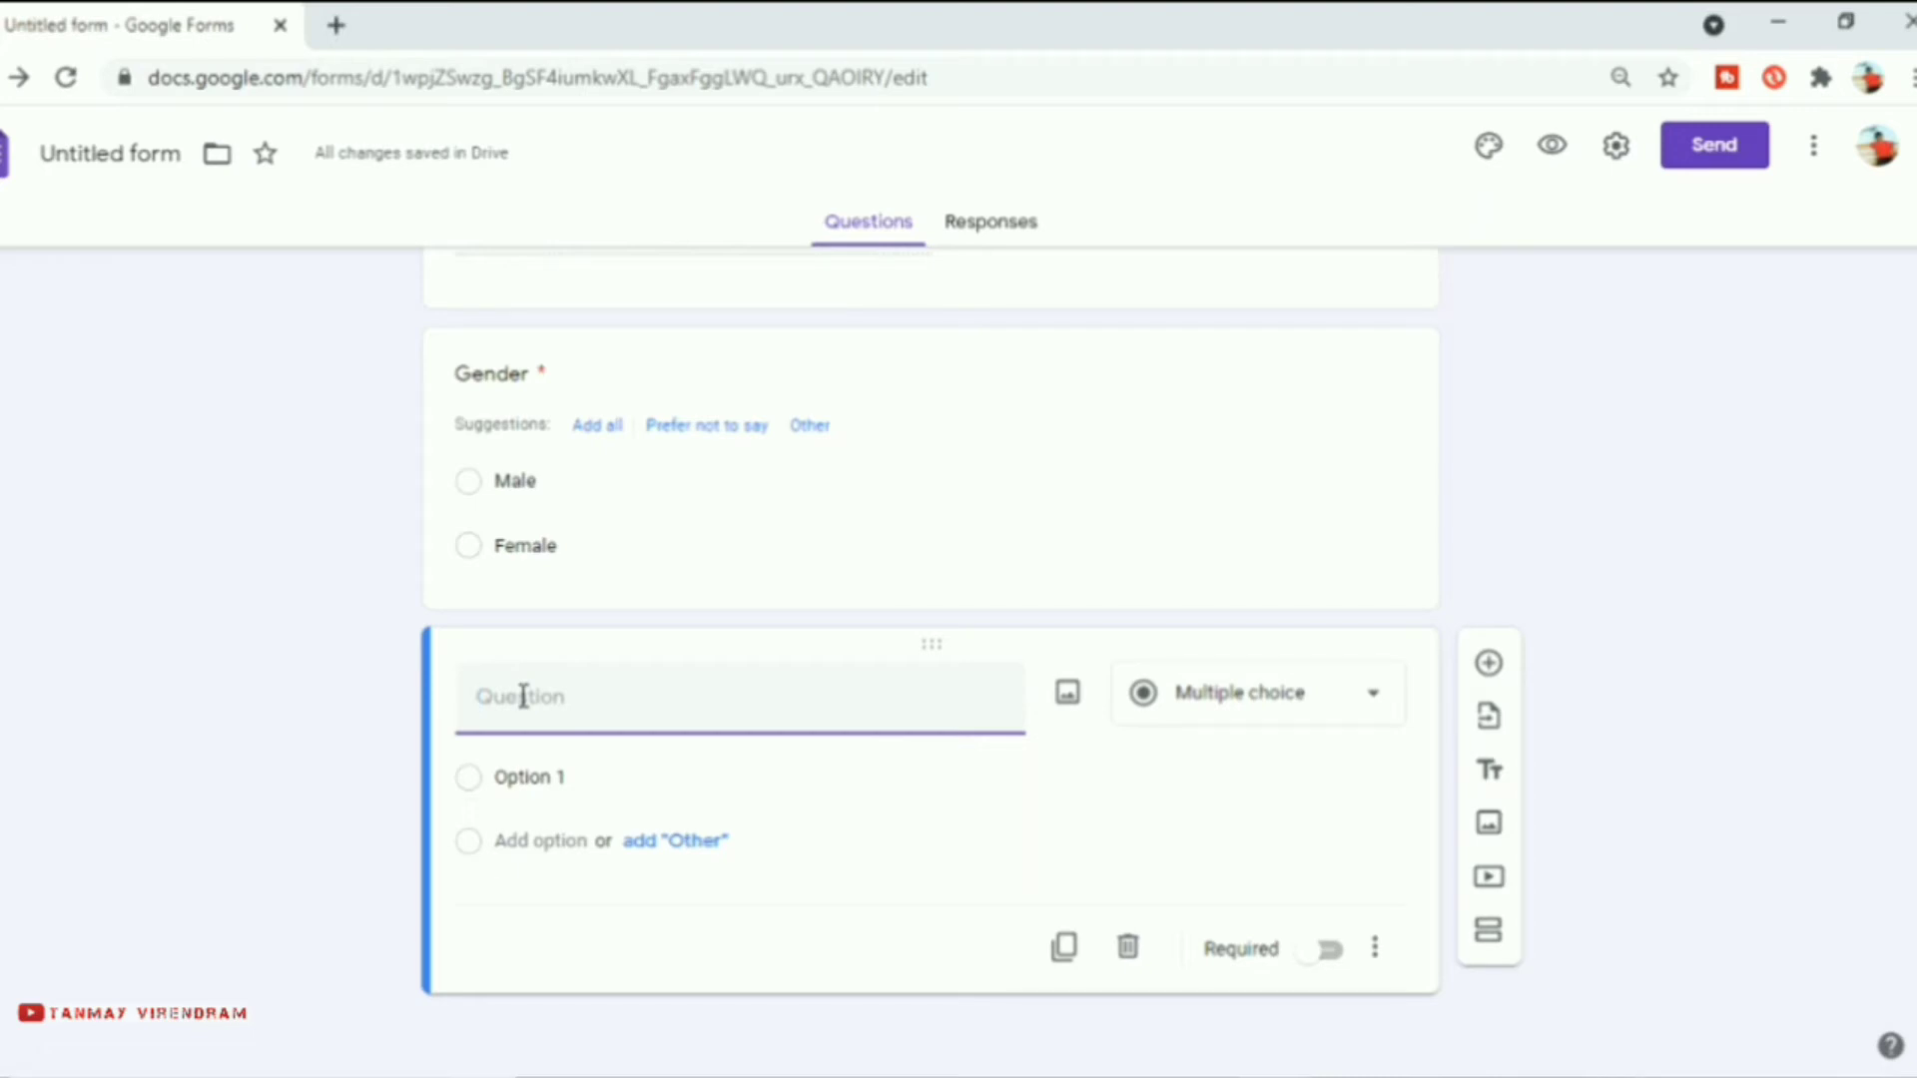
text(Qual)
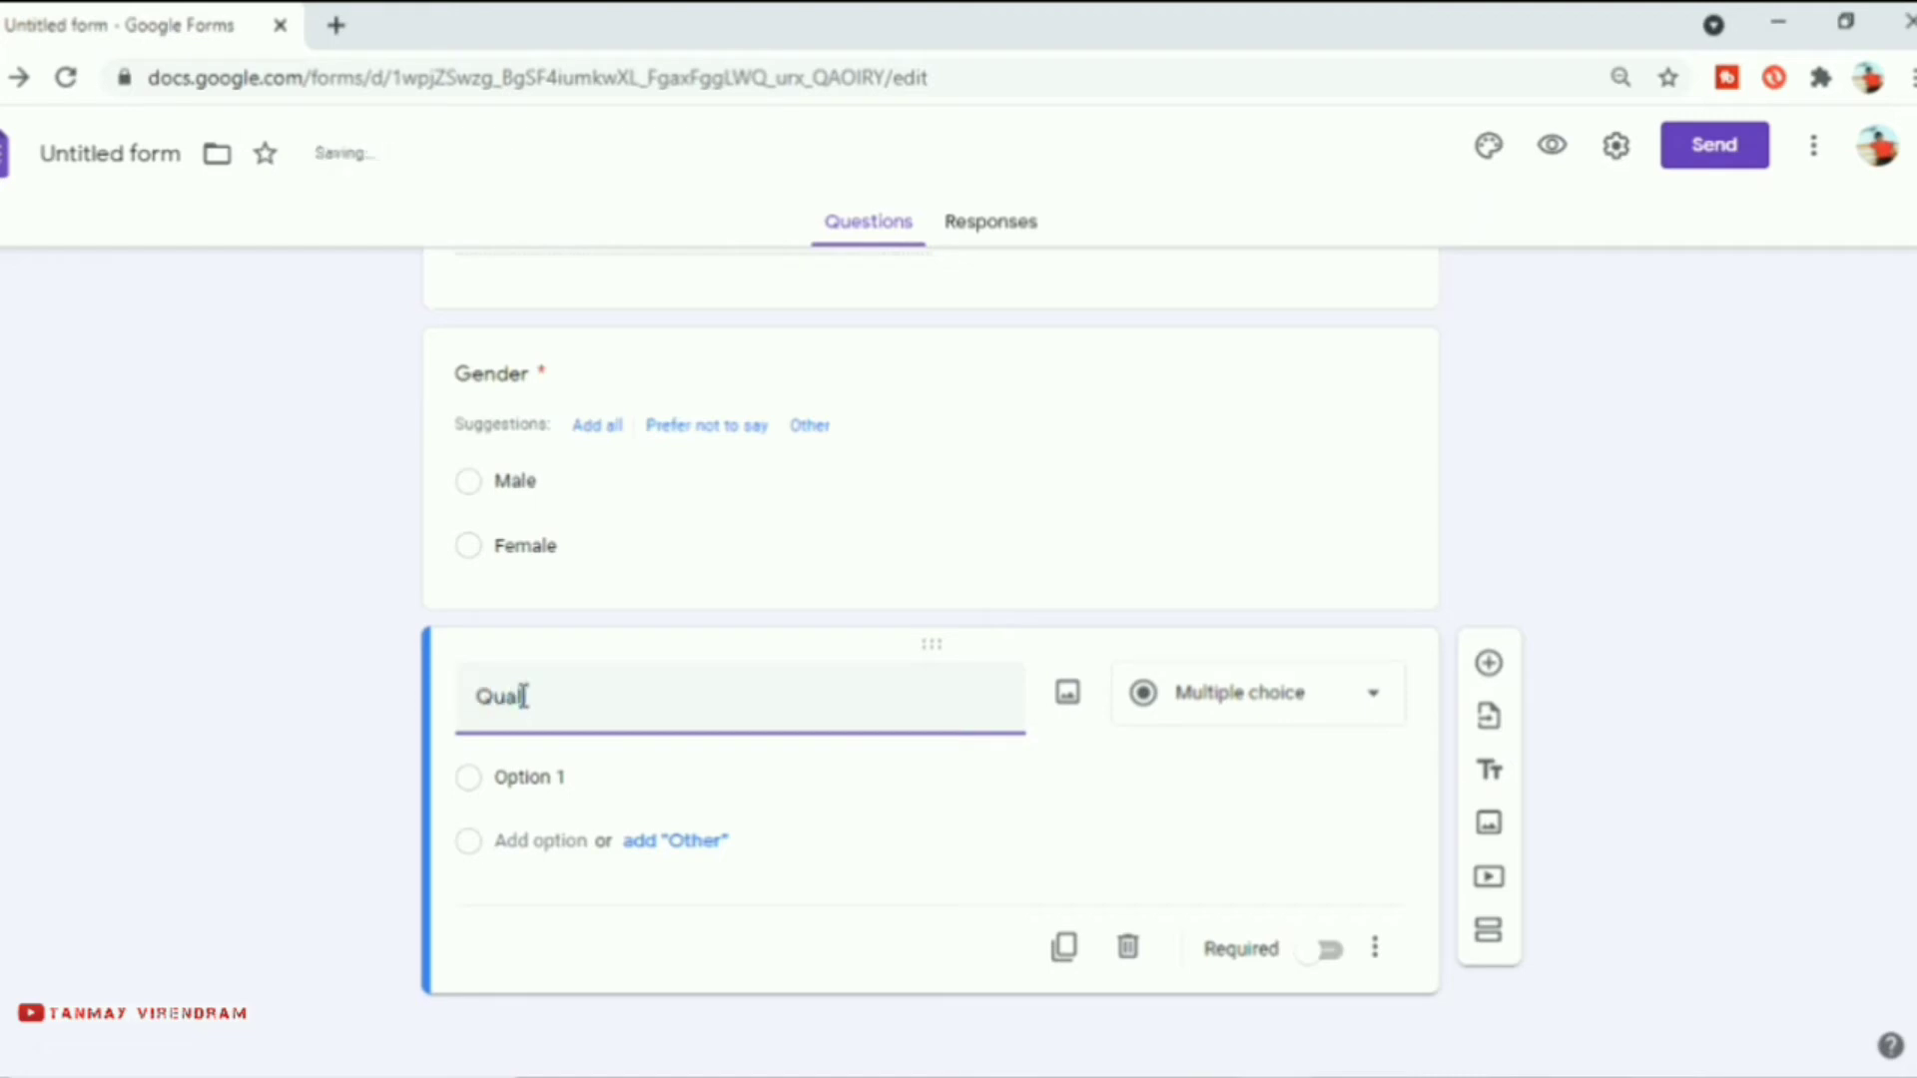
text(ification)
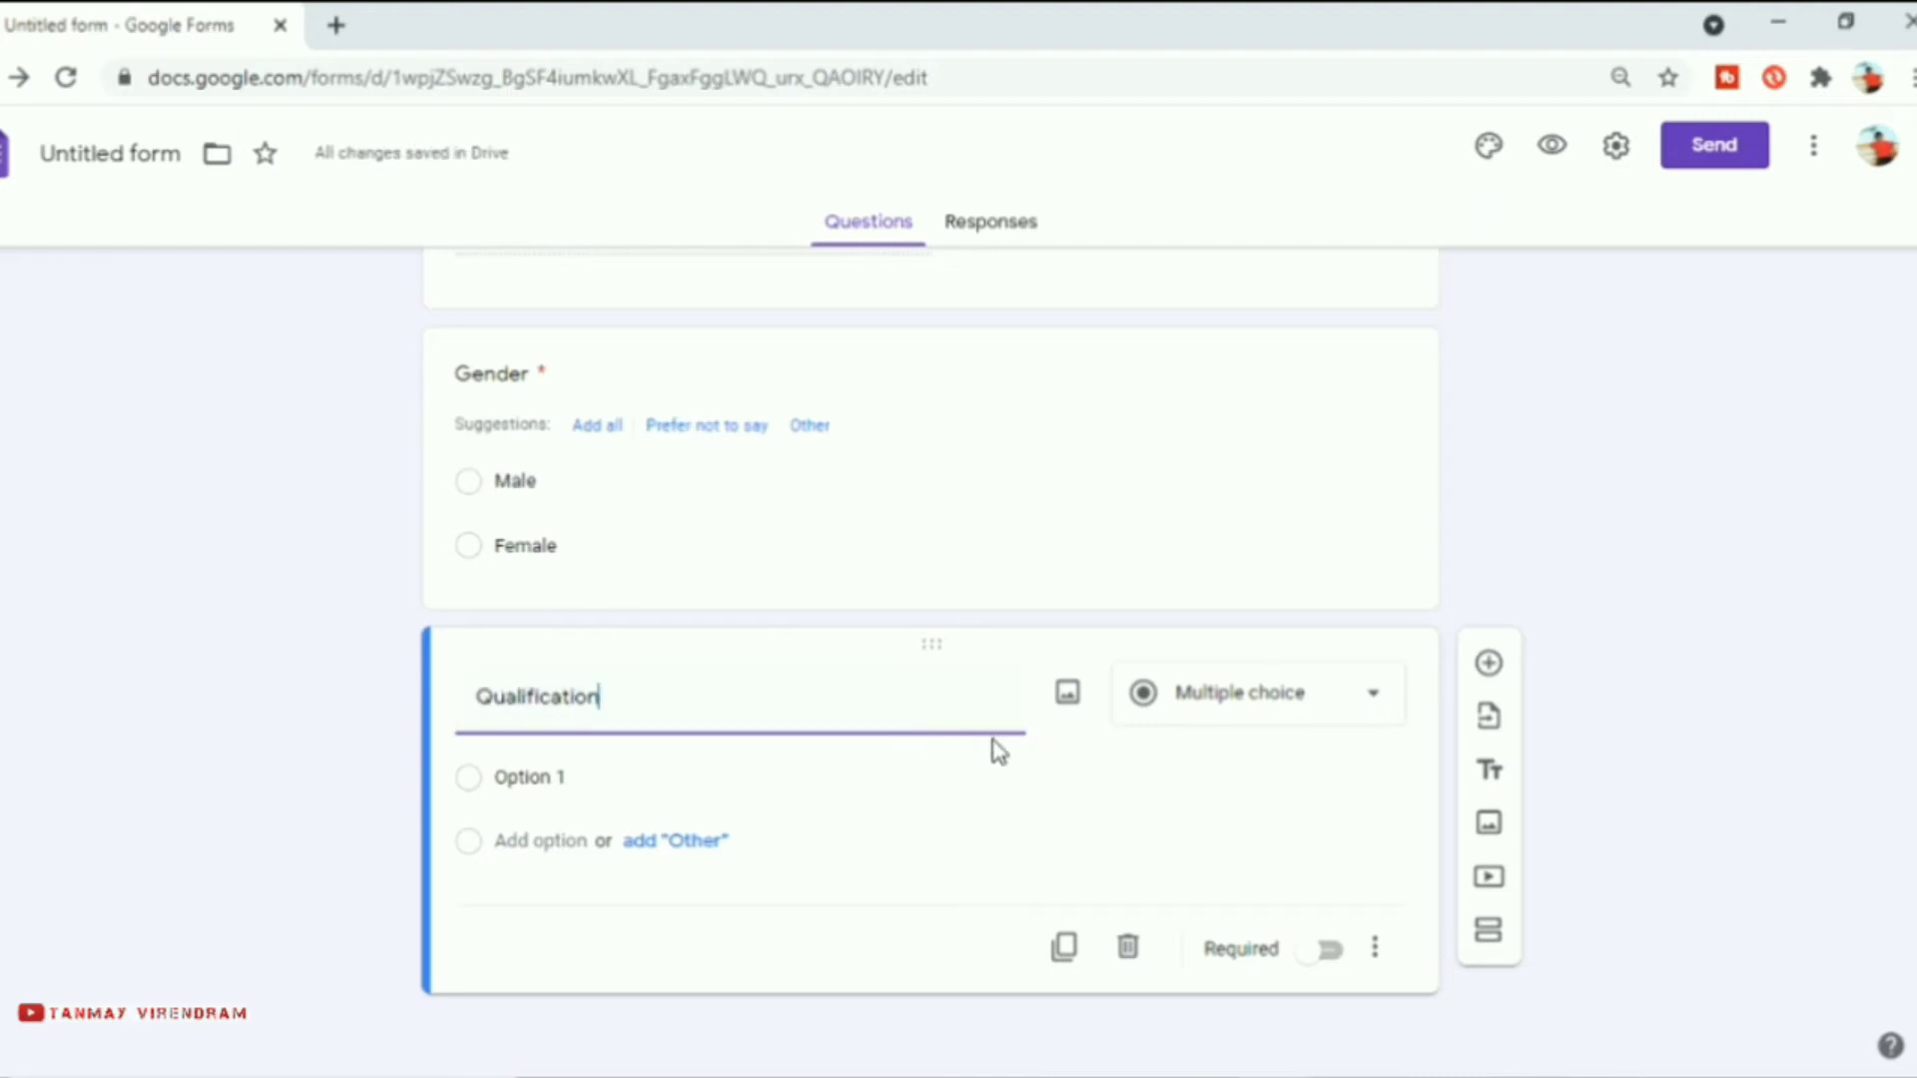
click(1370, 705)
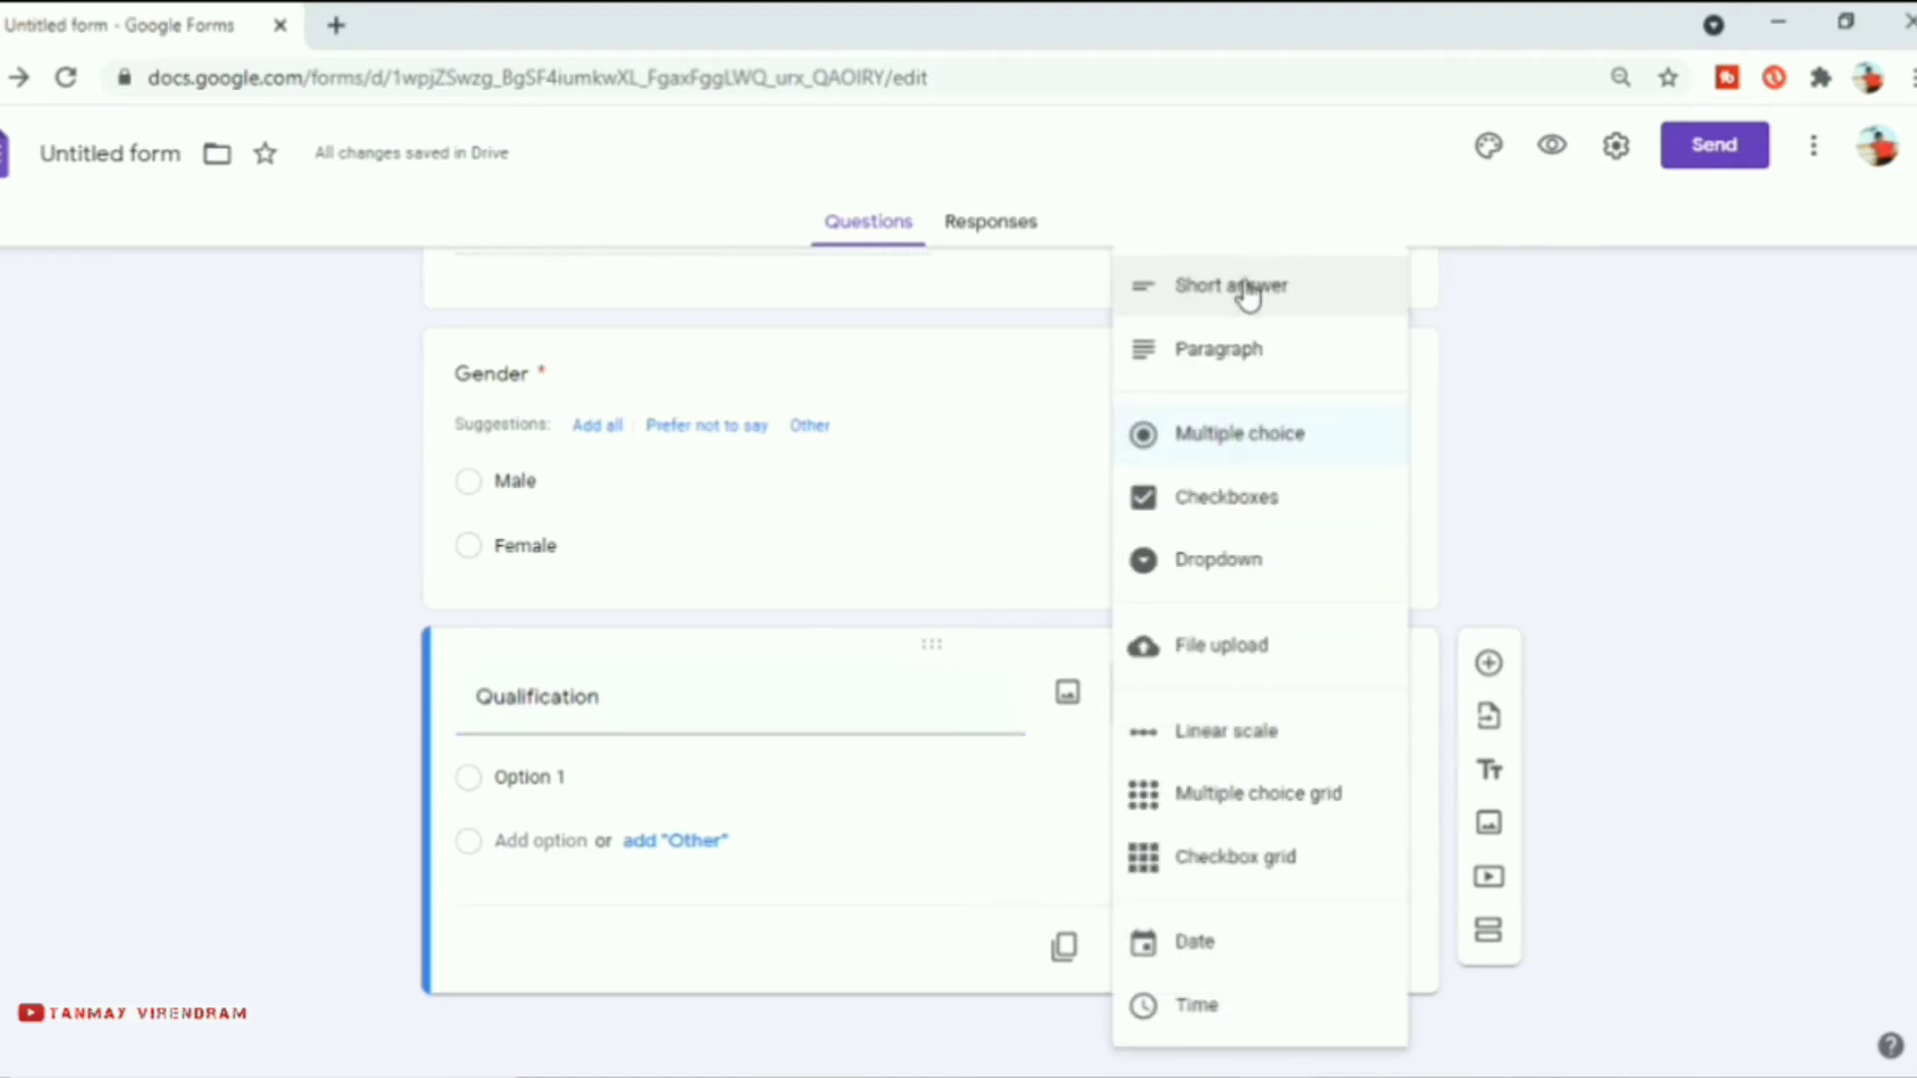
click(1246, 517)
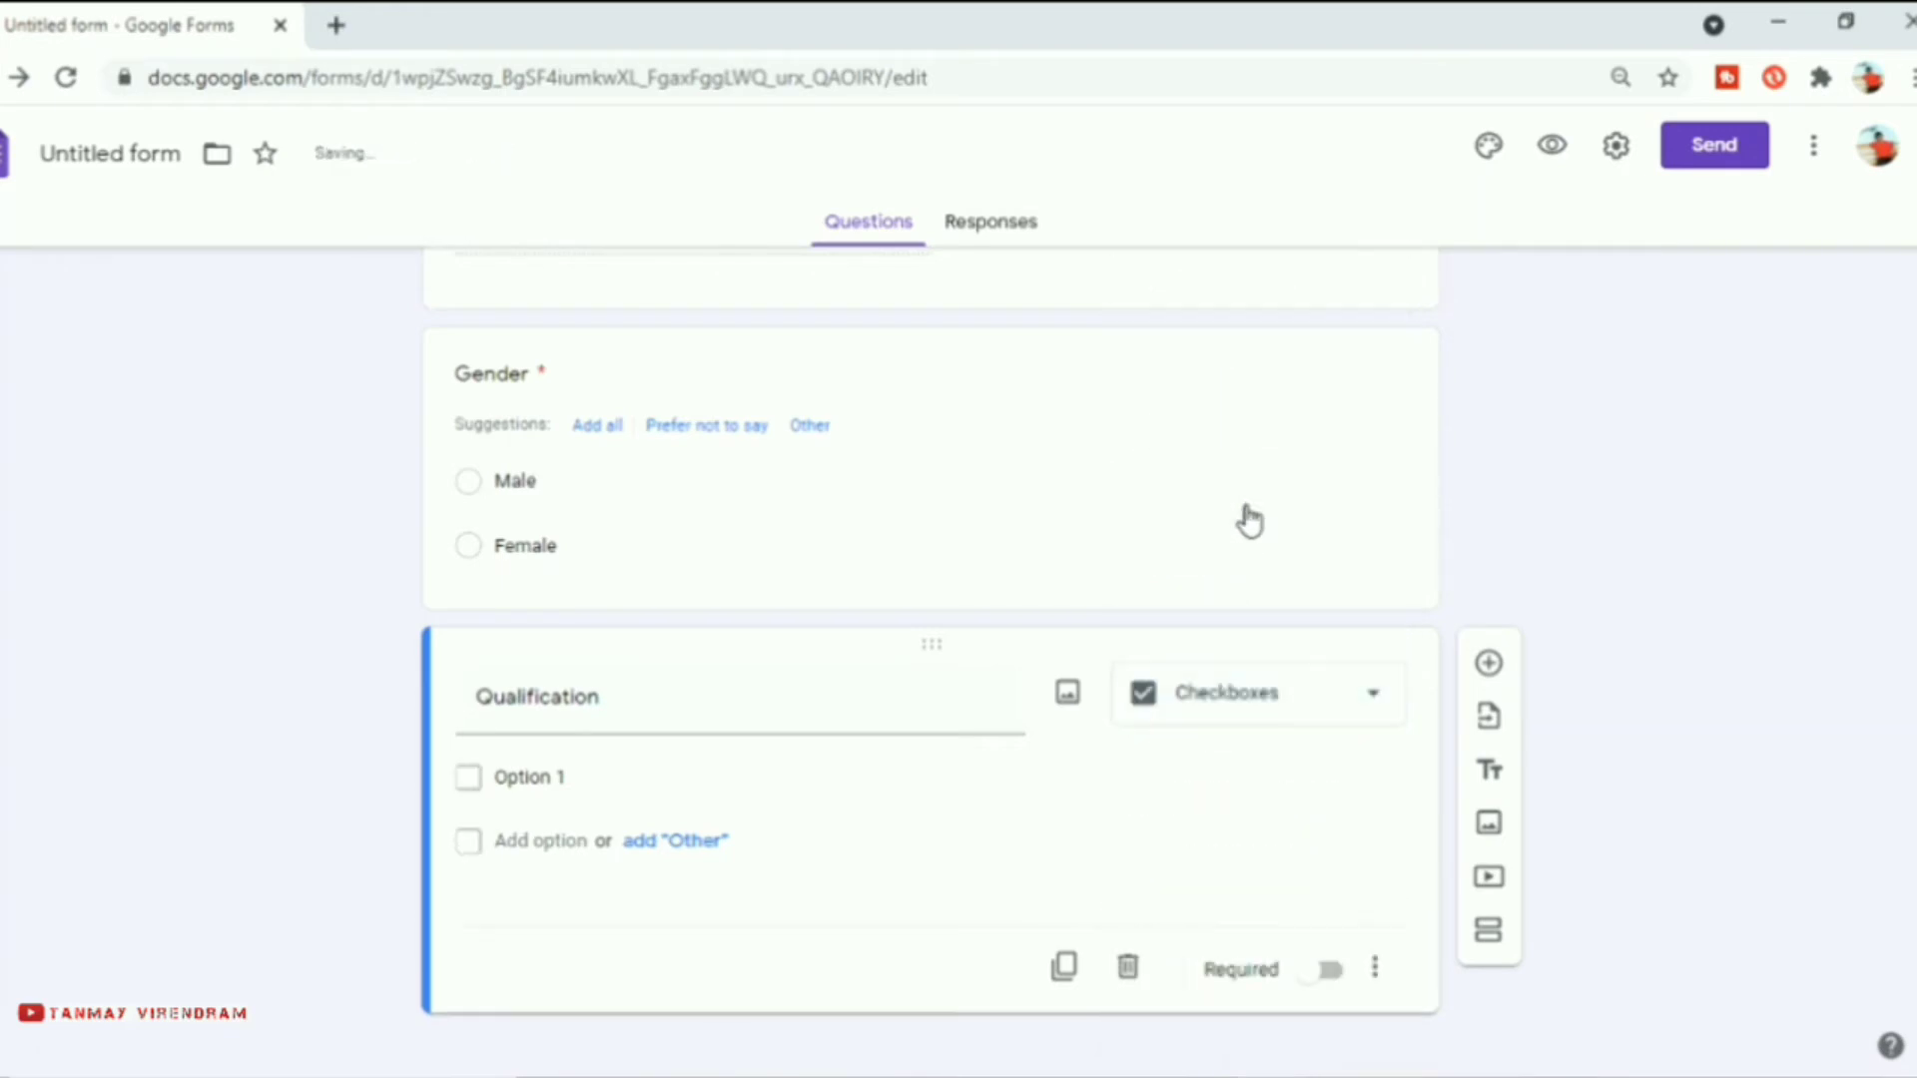
click(1374, 707)
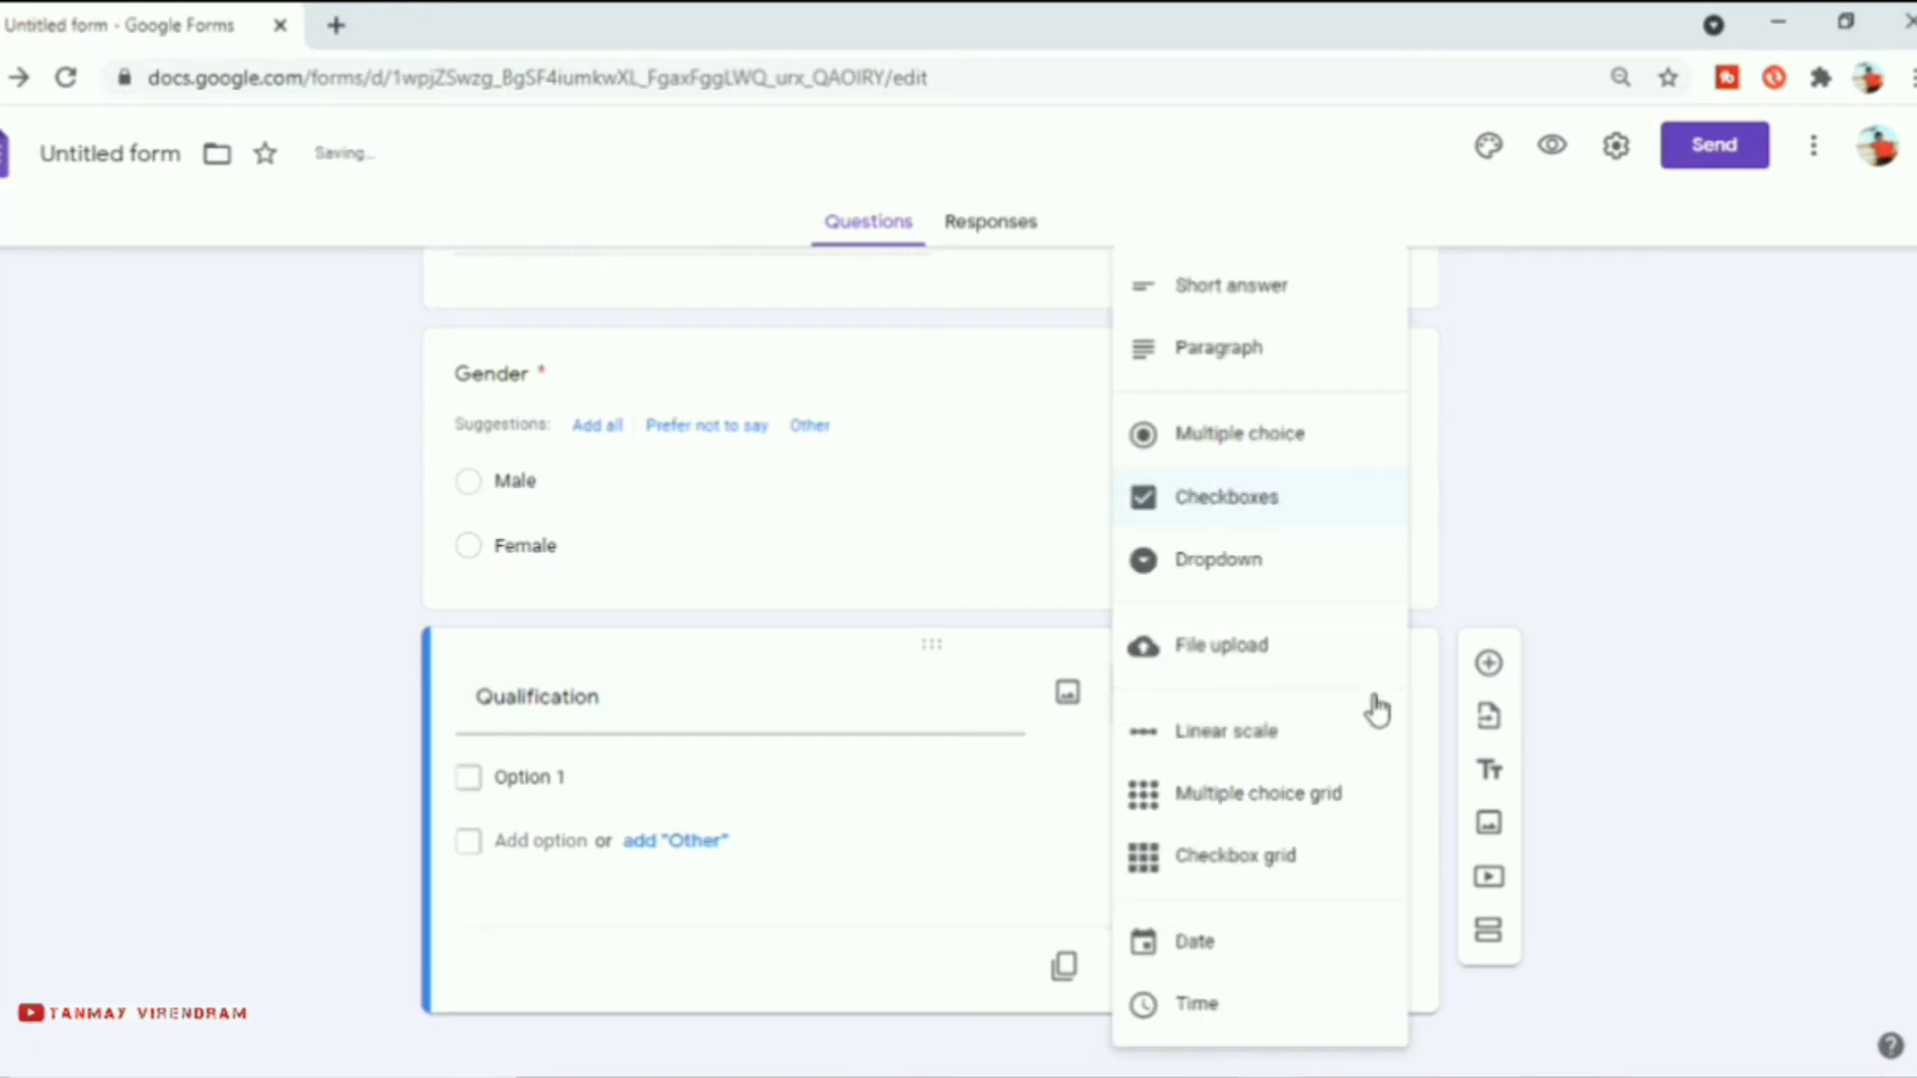
click(1268, 571)
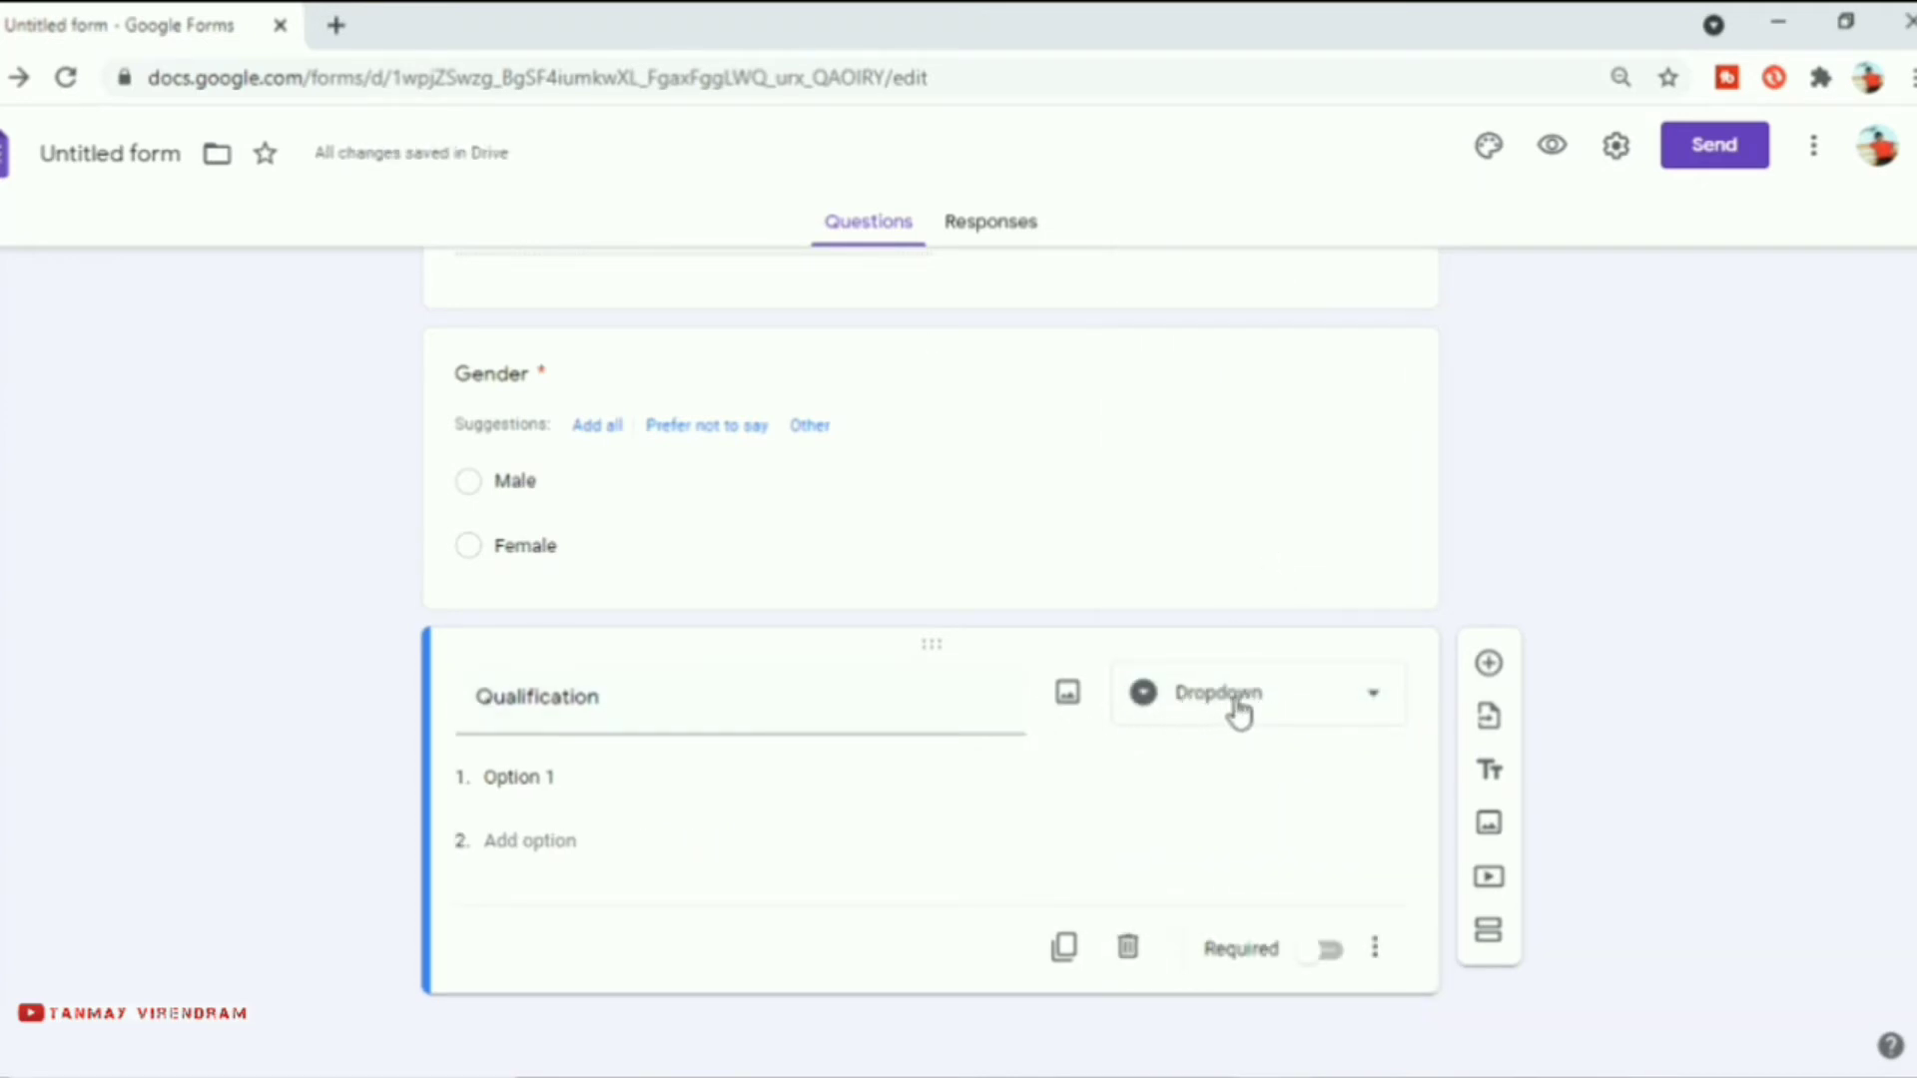
- Enter "HSLC", "HS" and "Graduation" as the first three options of the Qualification question
click(570, 776)
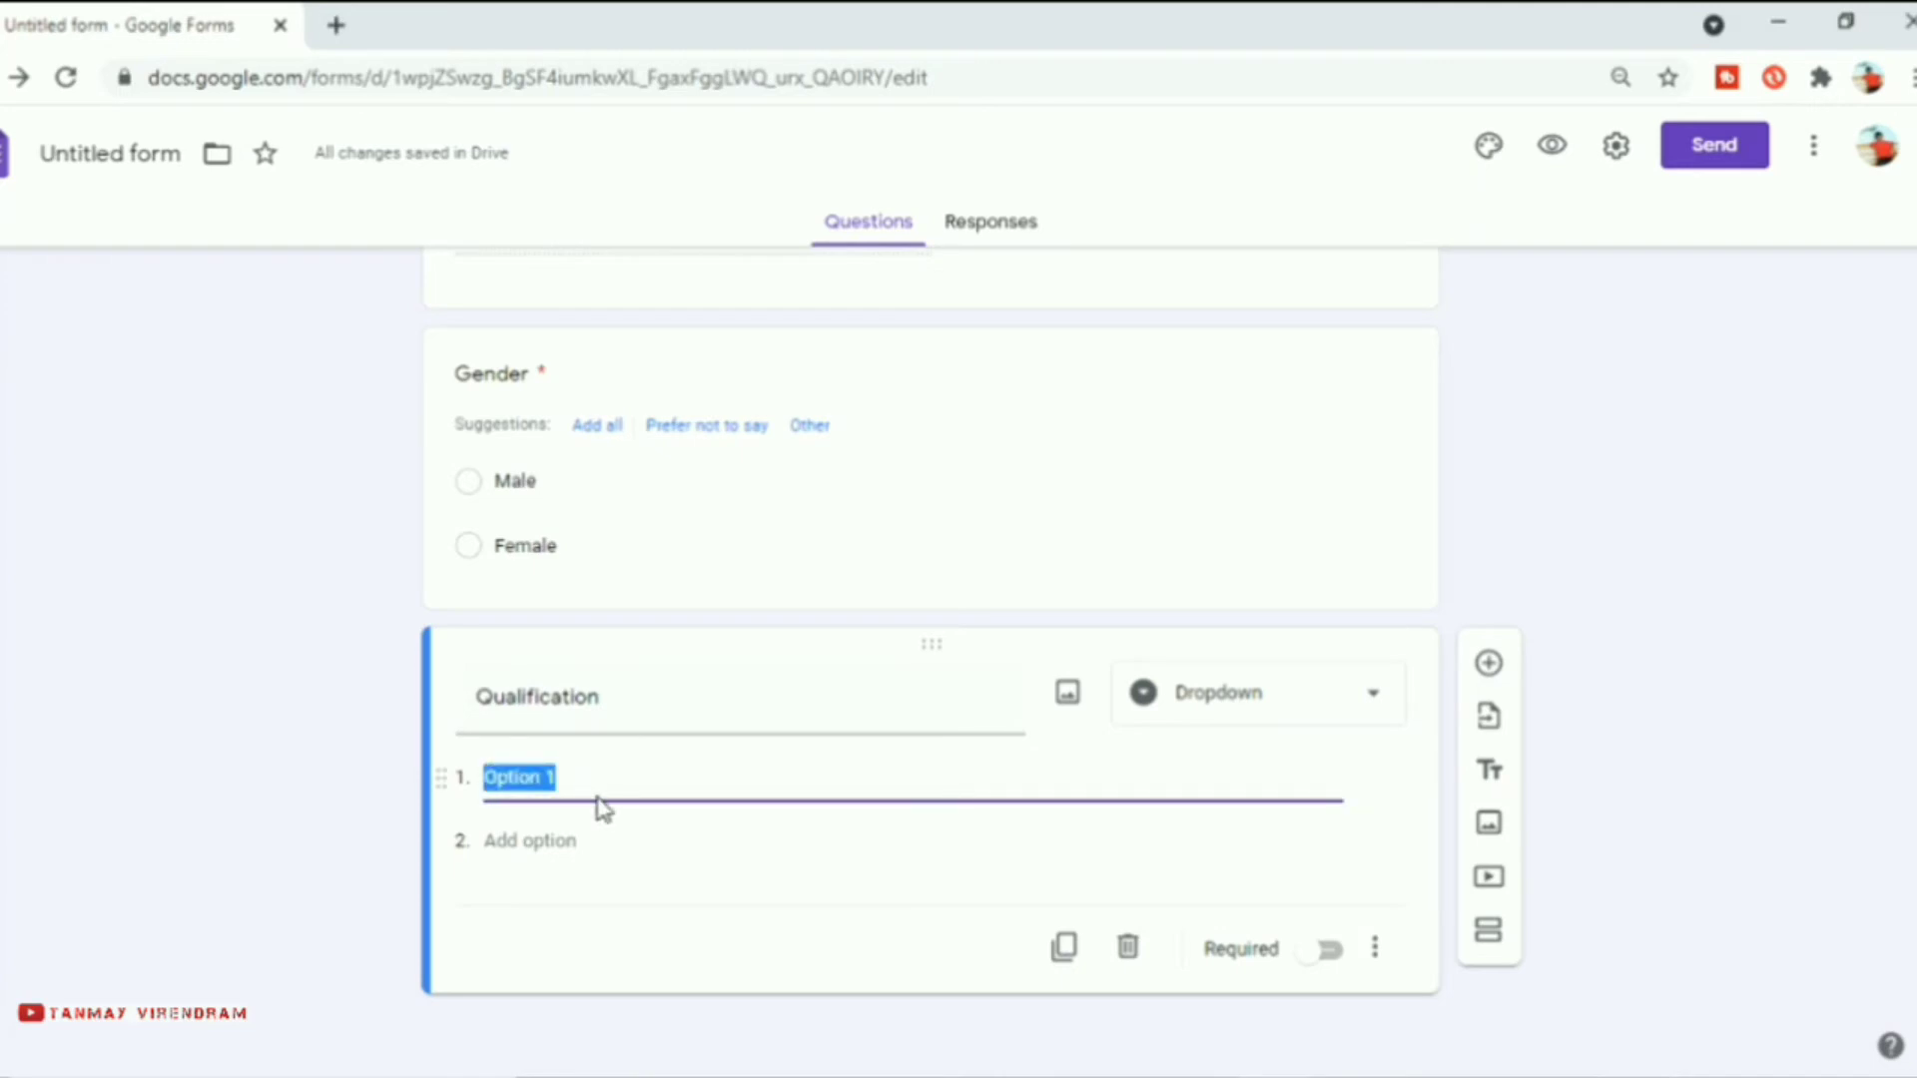
text(HSLC)
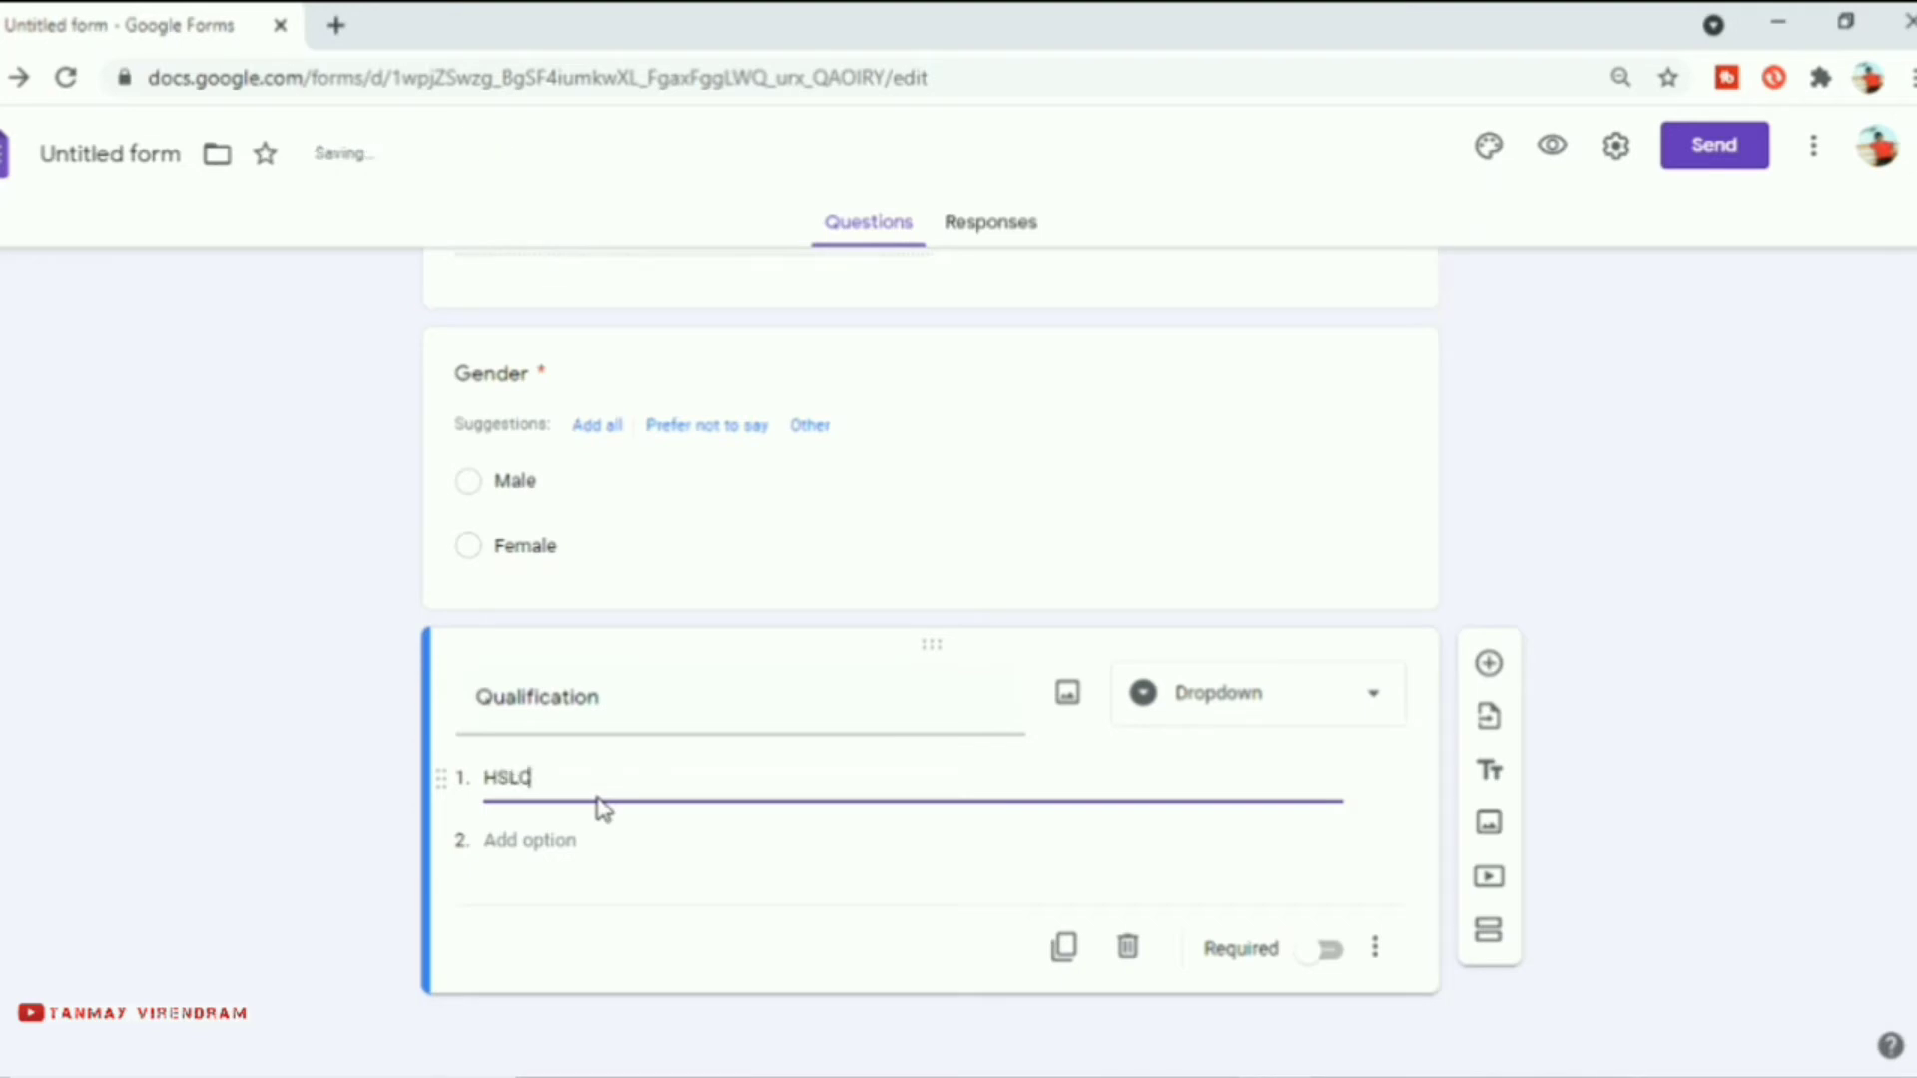
click(594, 852)
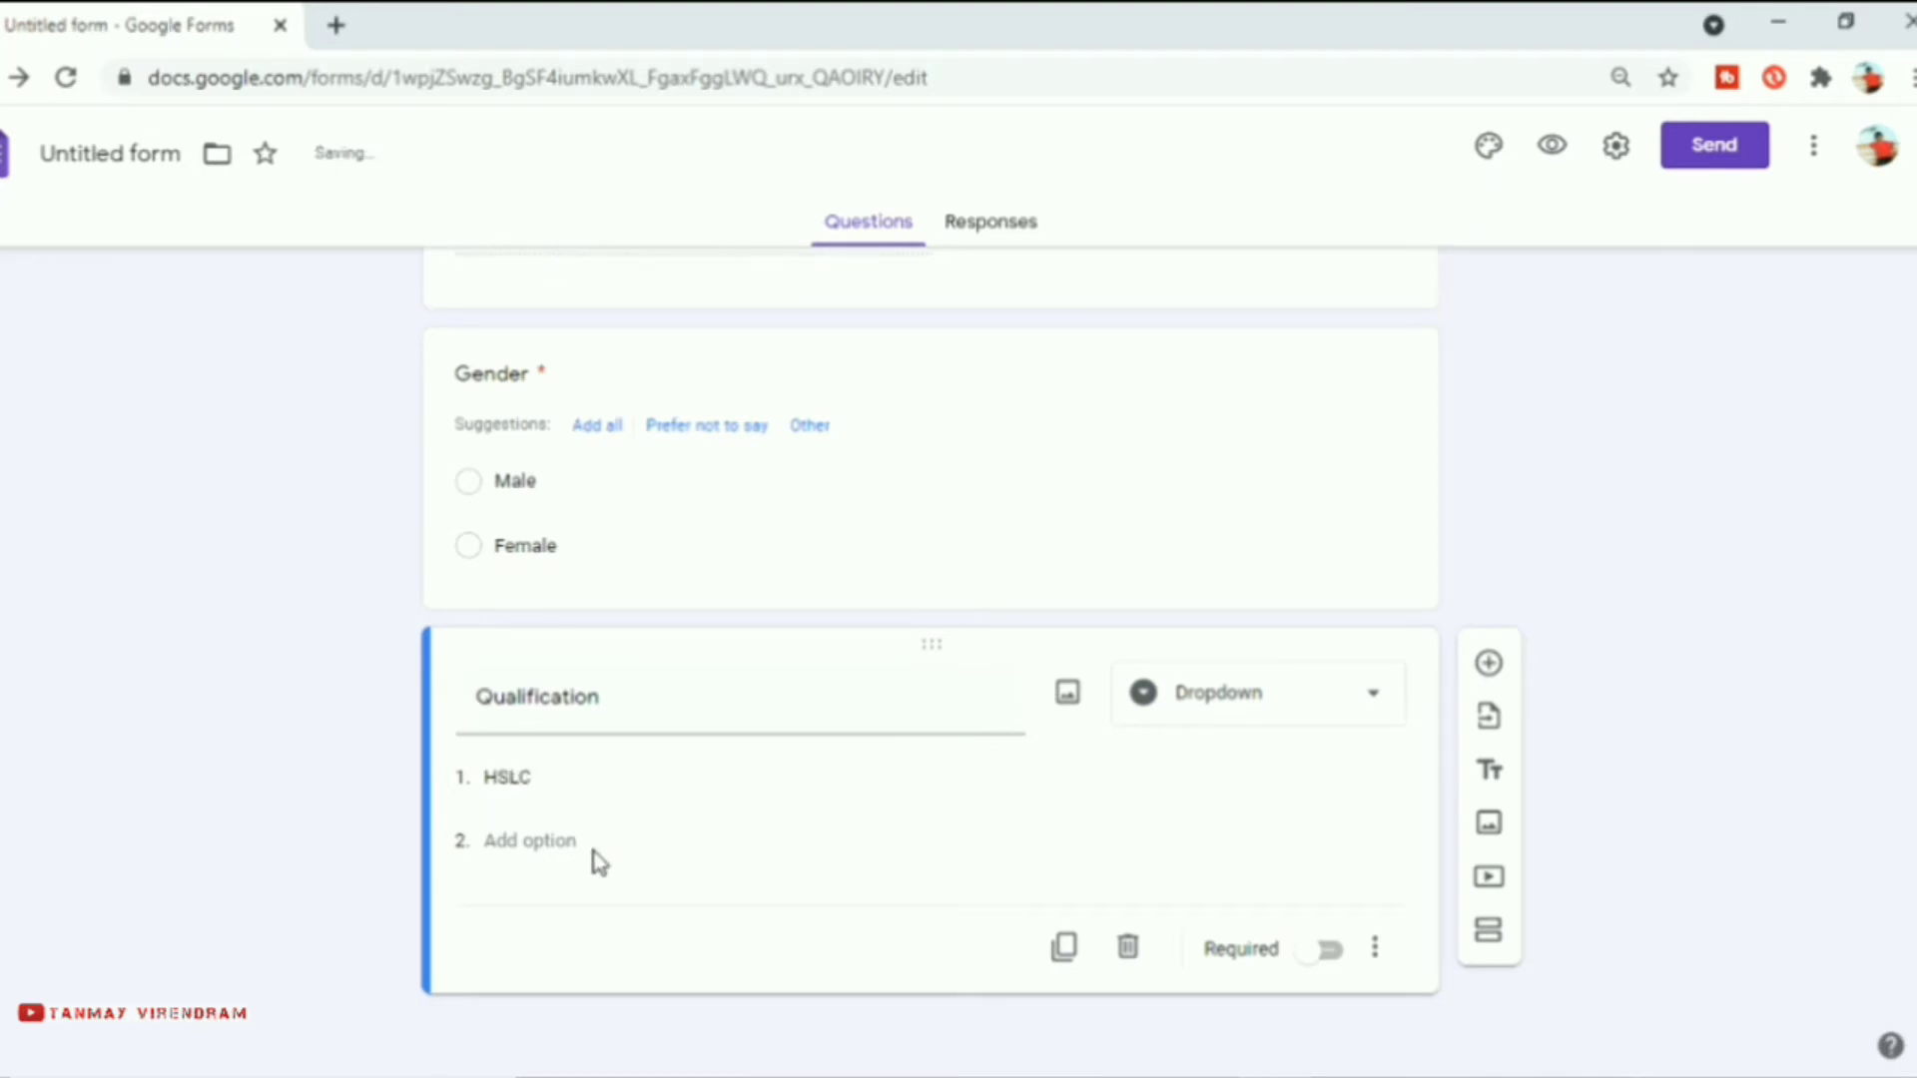
click(499, 844)
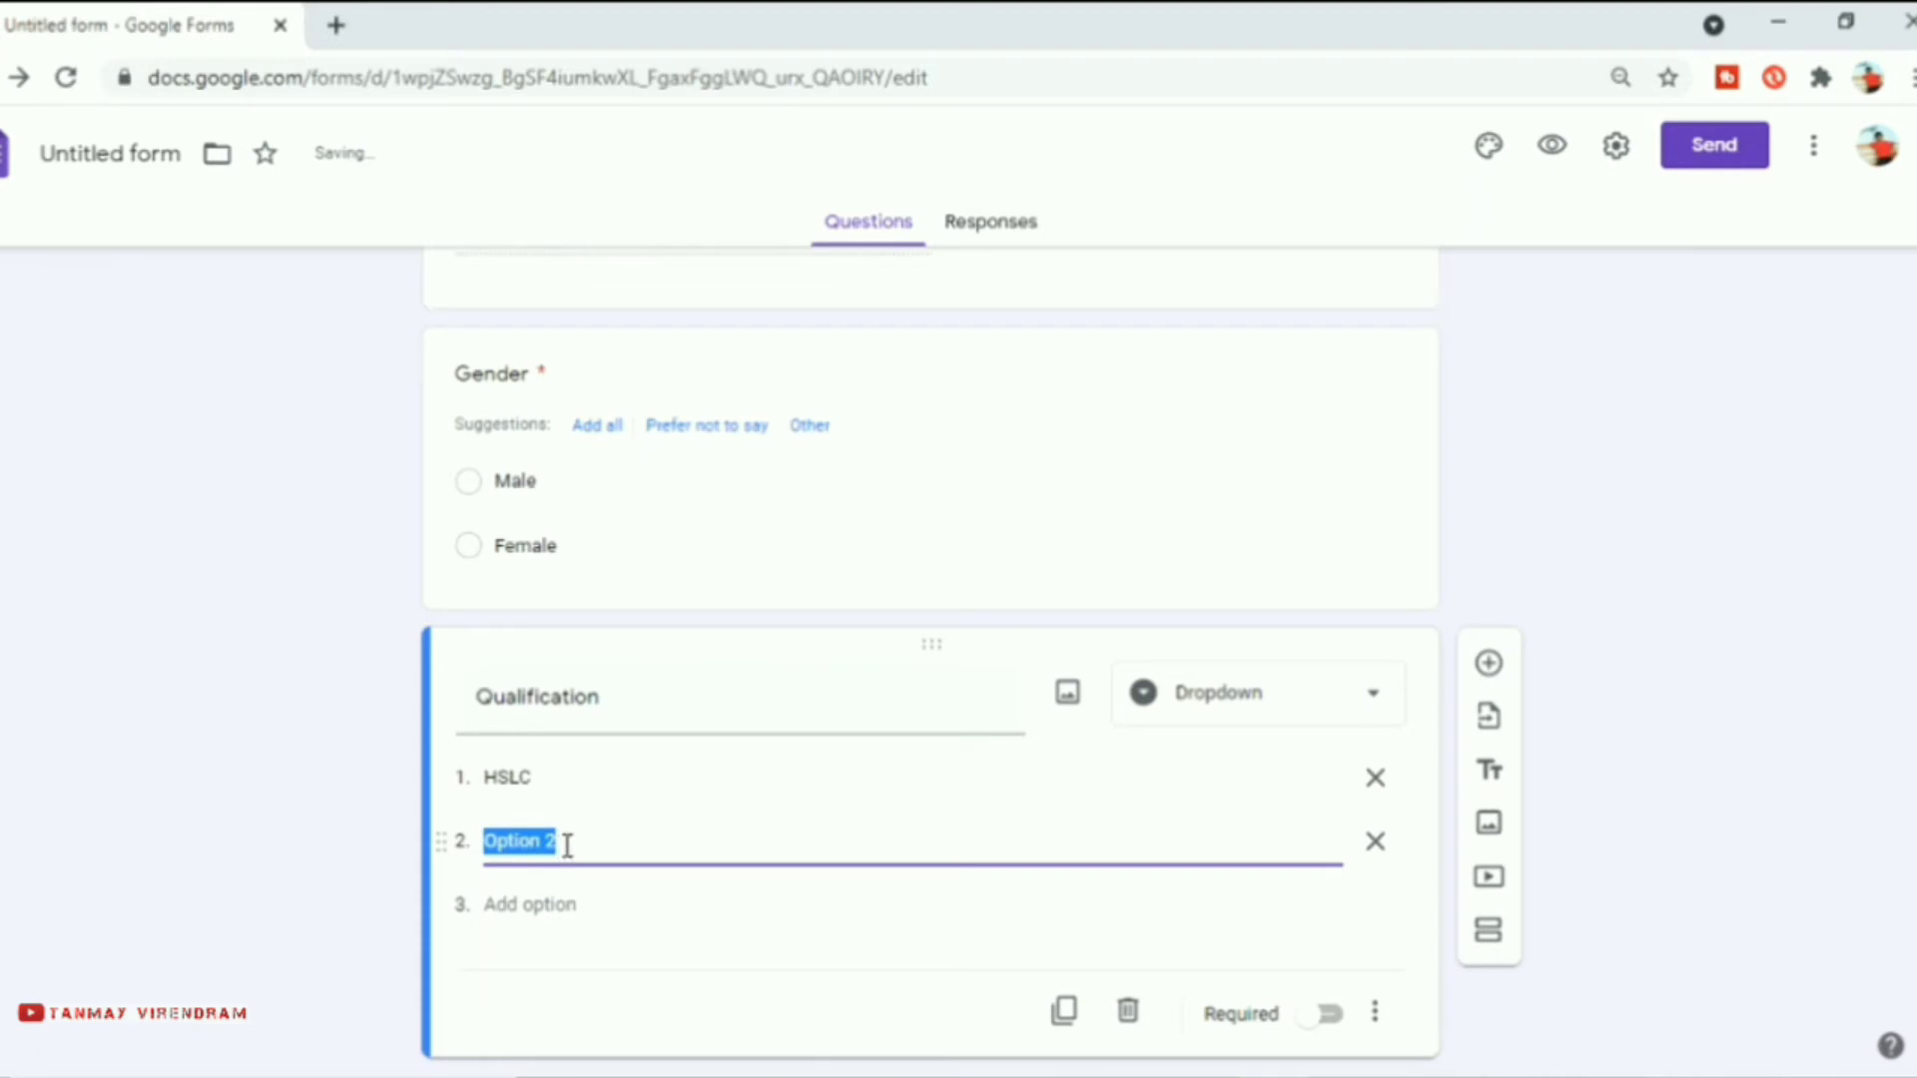
text(HS)
click(565, 904)
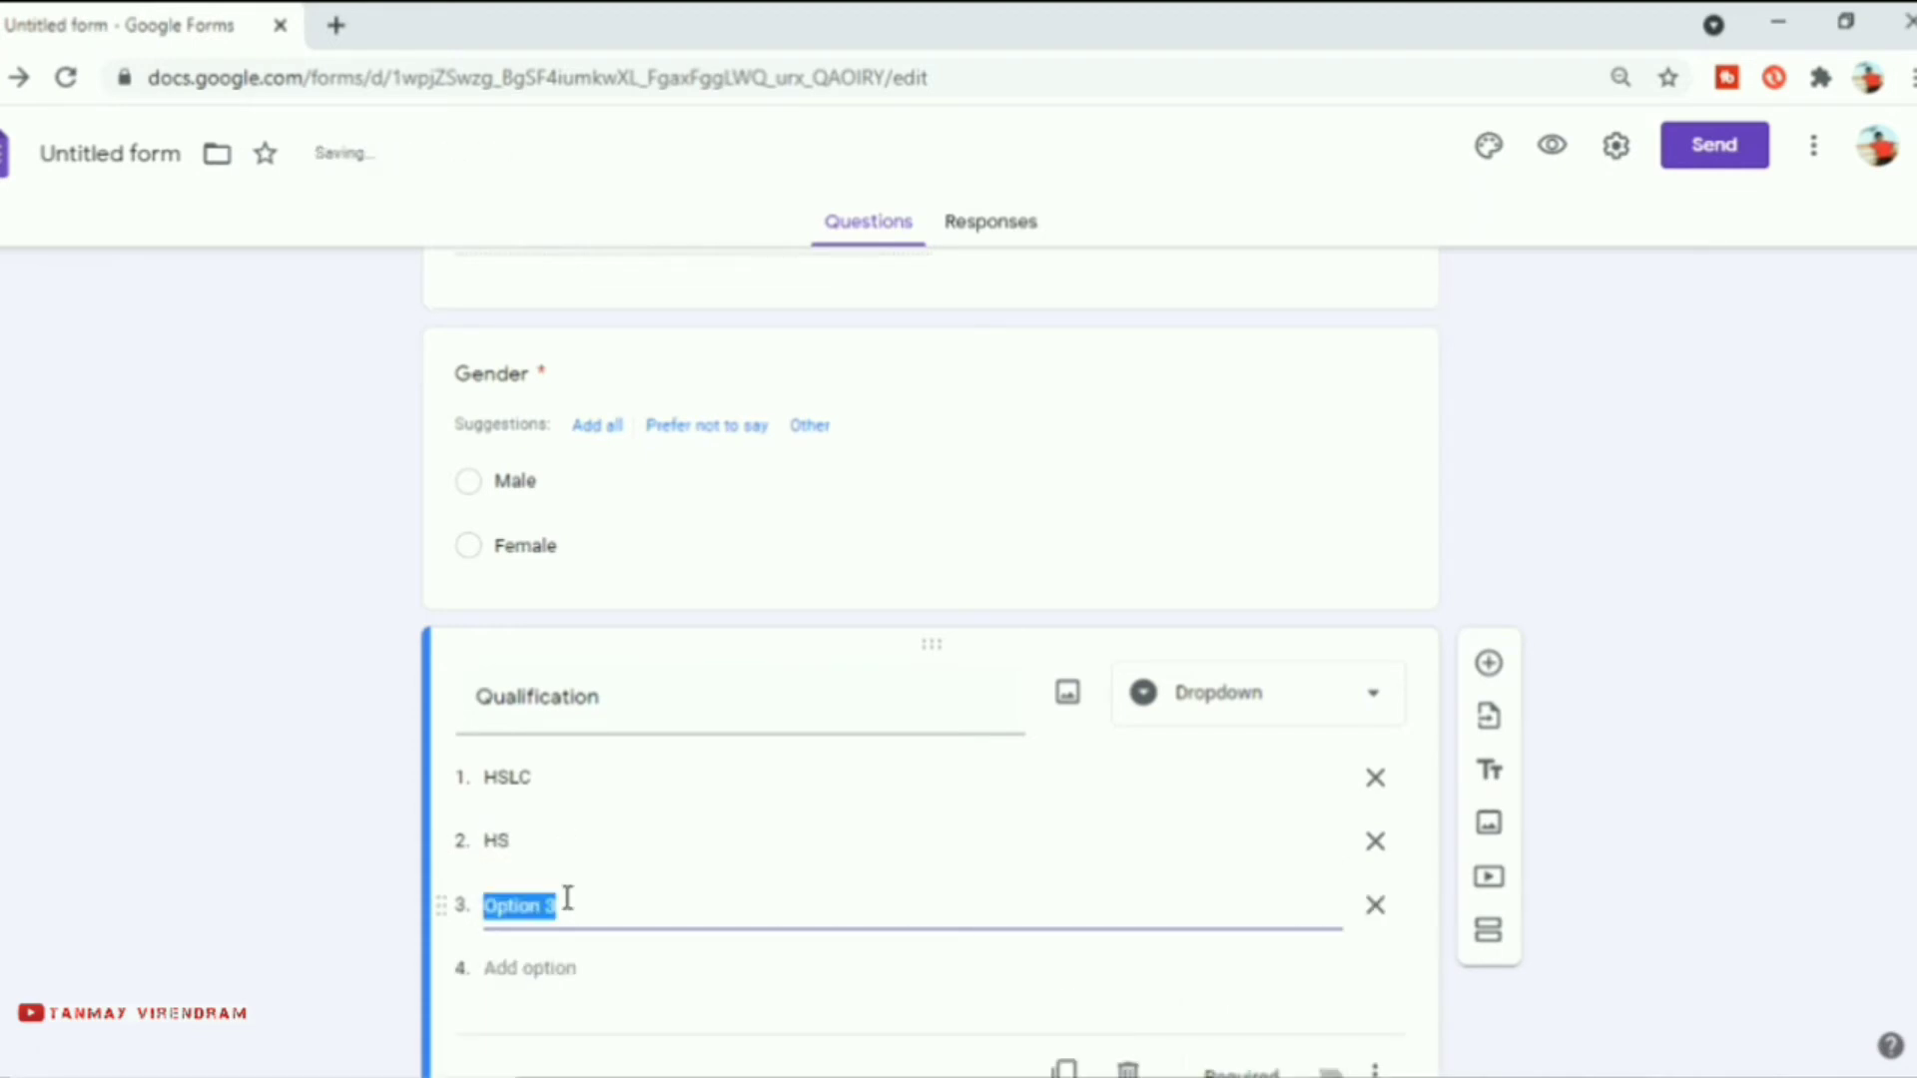
text(Graduation)
- Add "Post Graduation", "ITI" and "Other" as the remaining options of the Qualification question and make it required
click(569, 974)
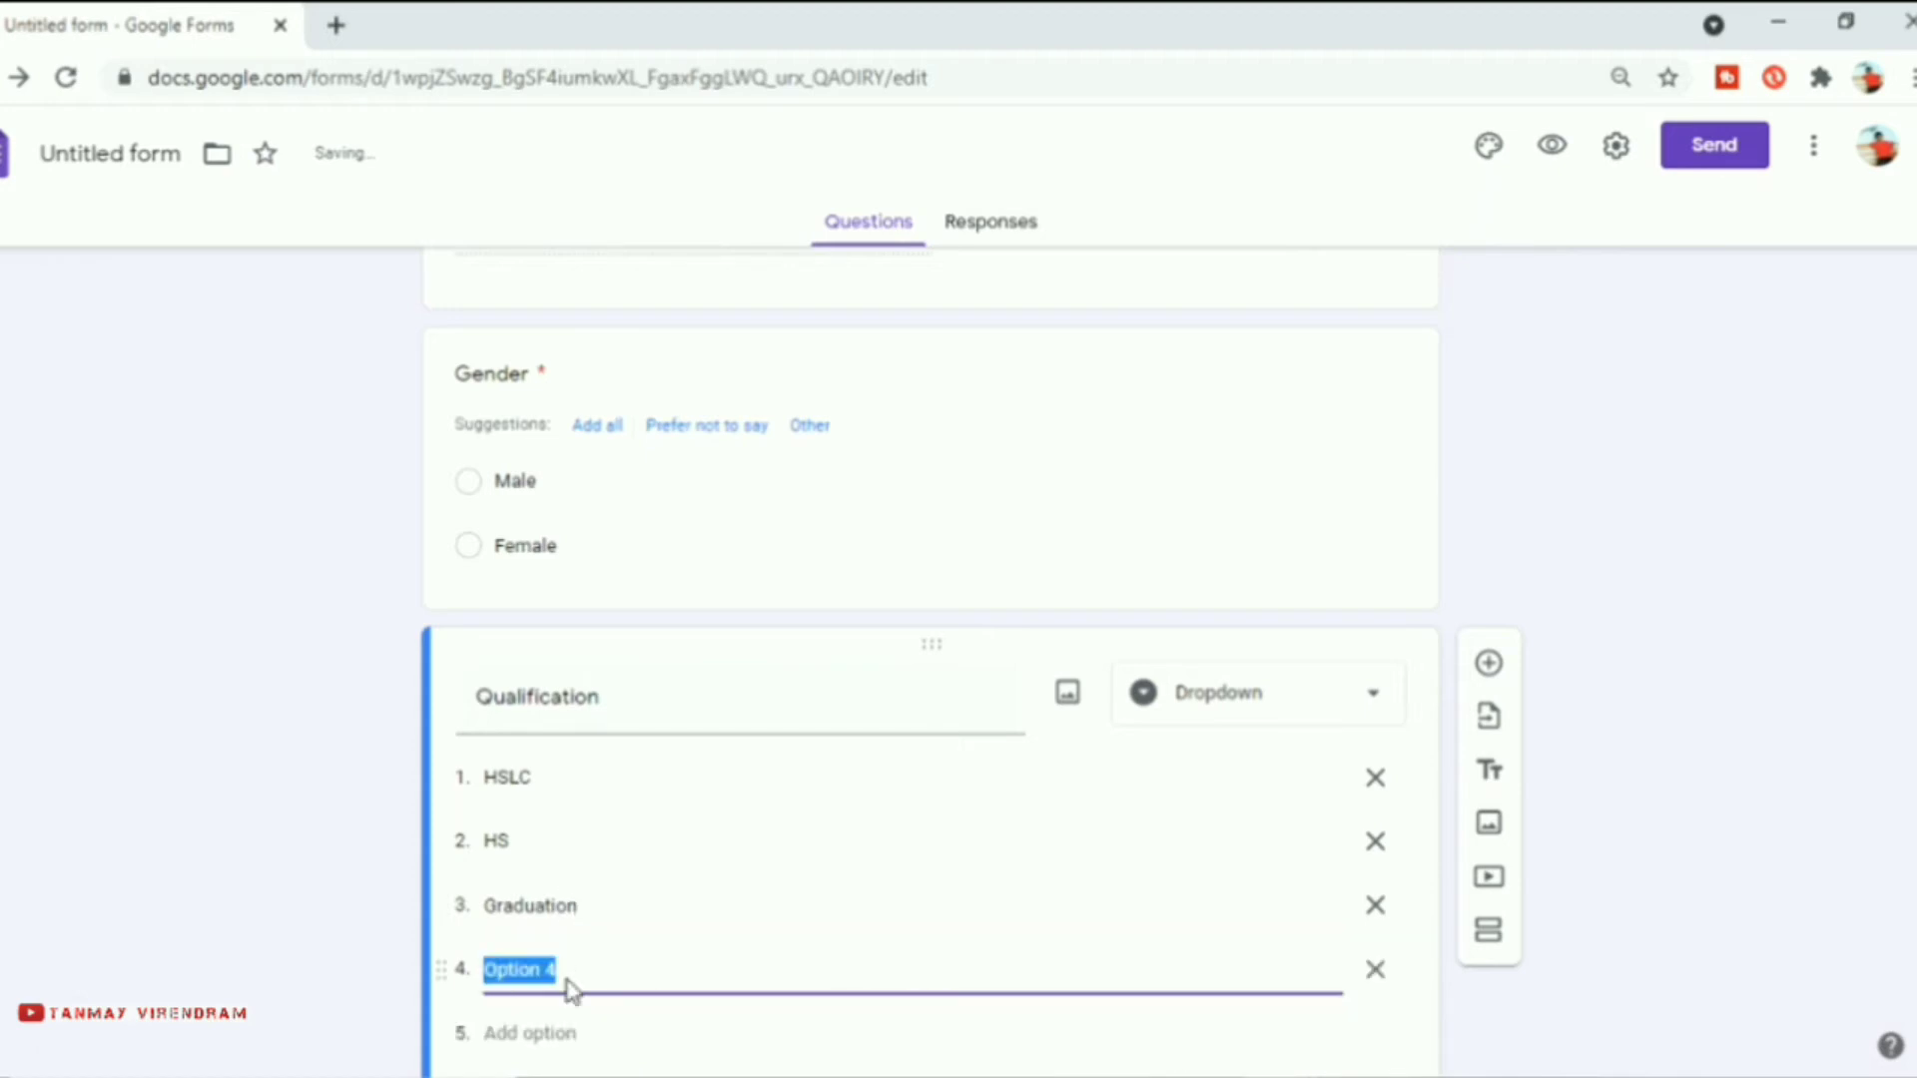
text(Post Gradua)
scroll(573, 988, down, 2)
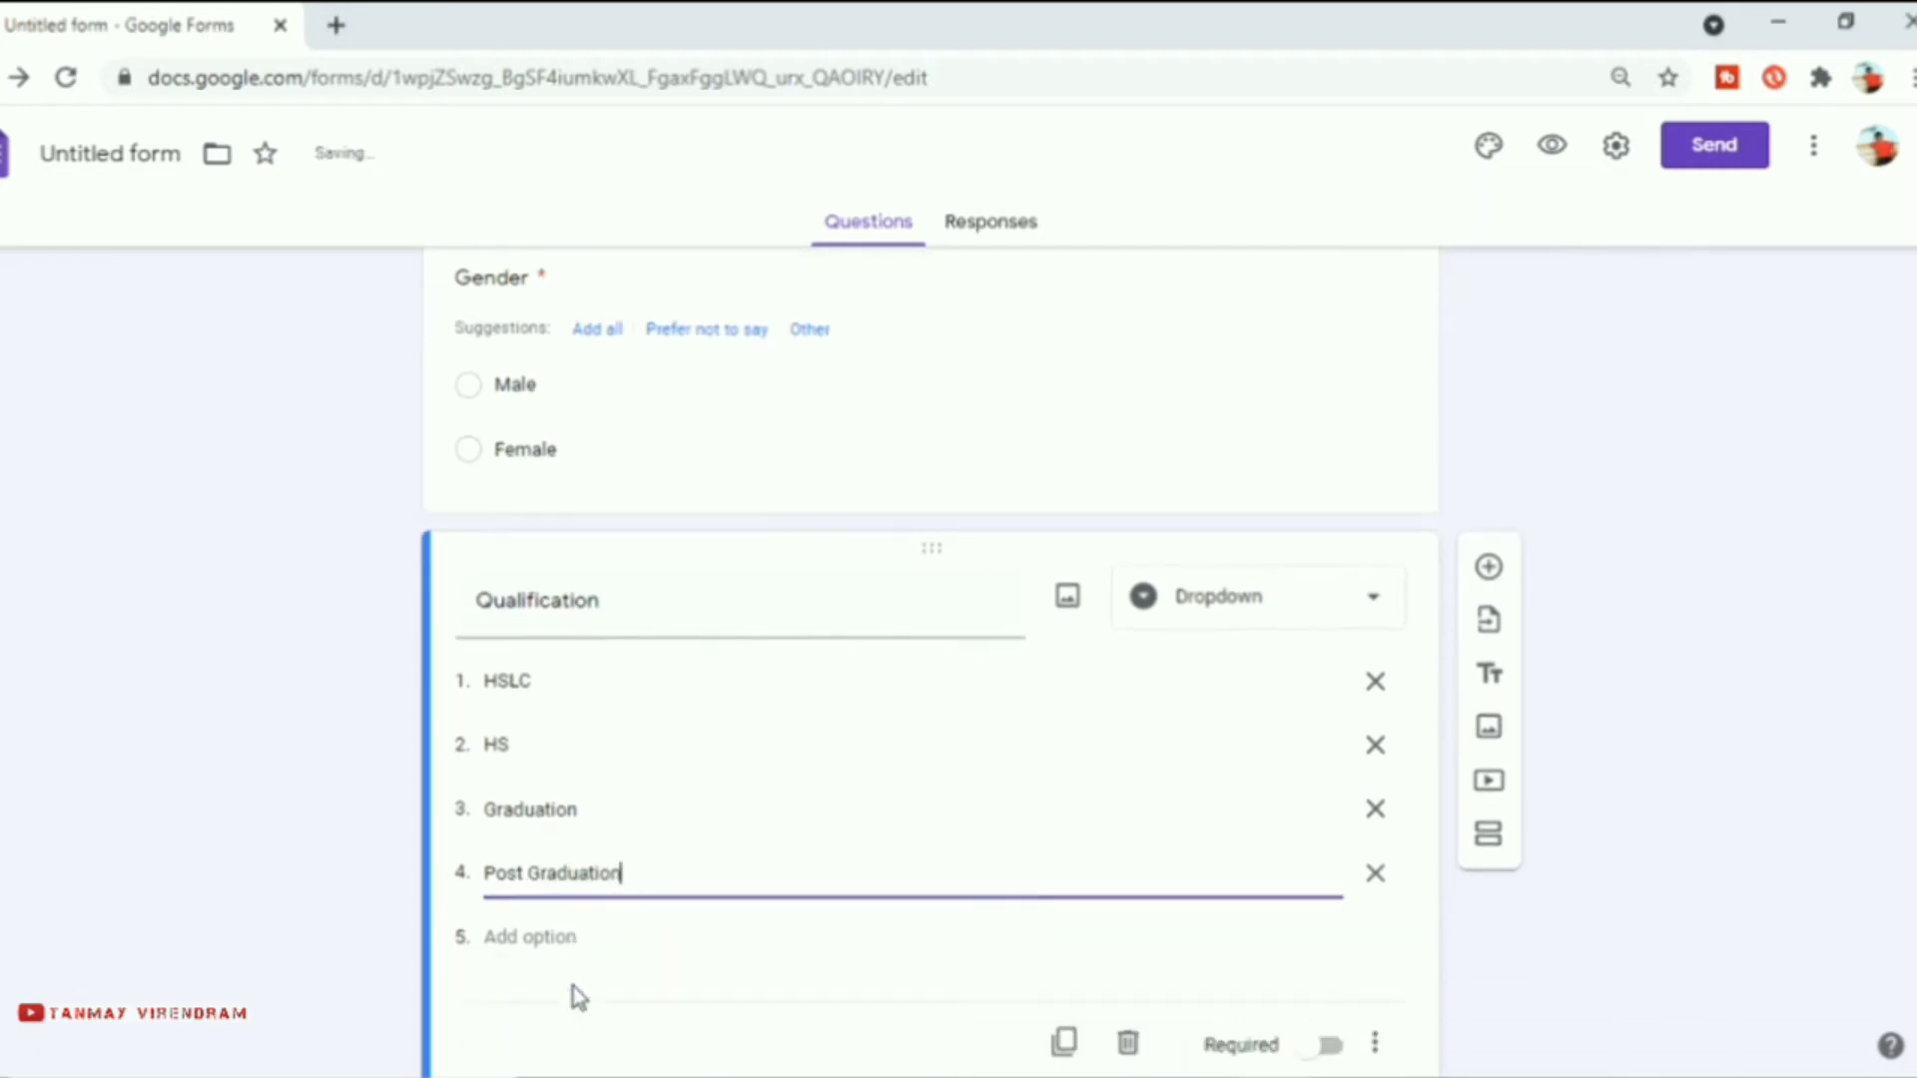
click(548, 843)
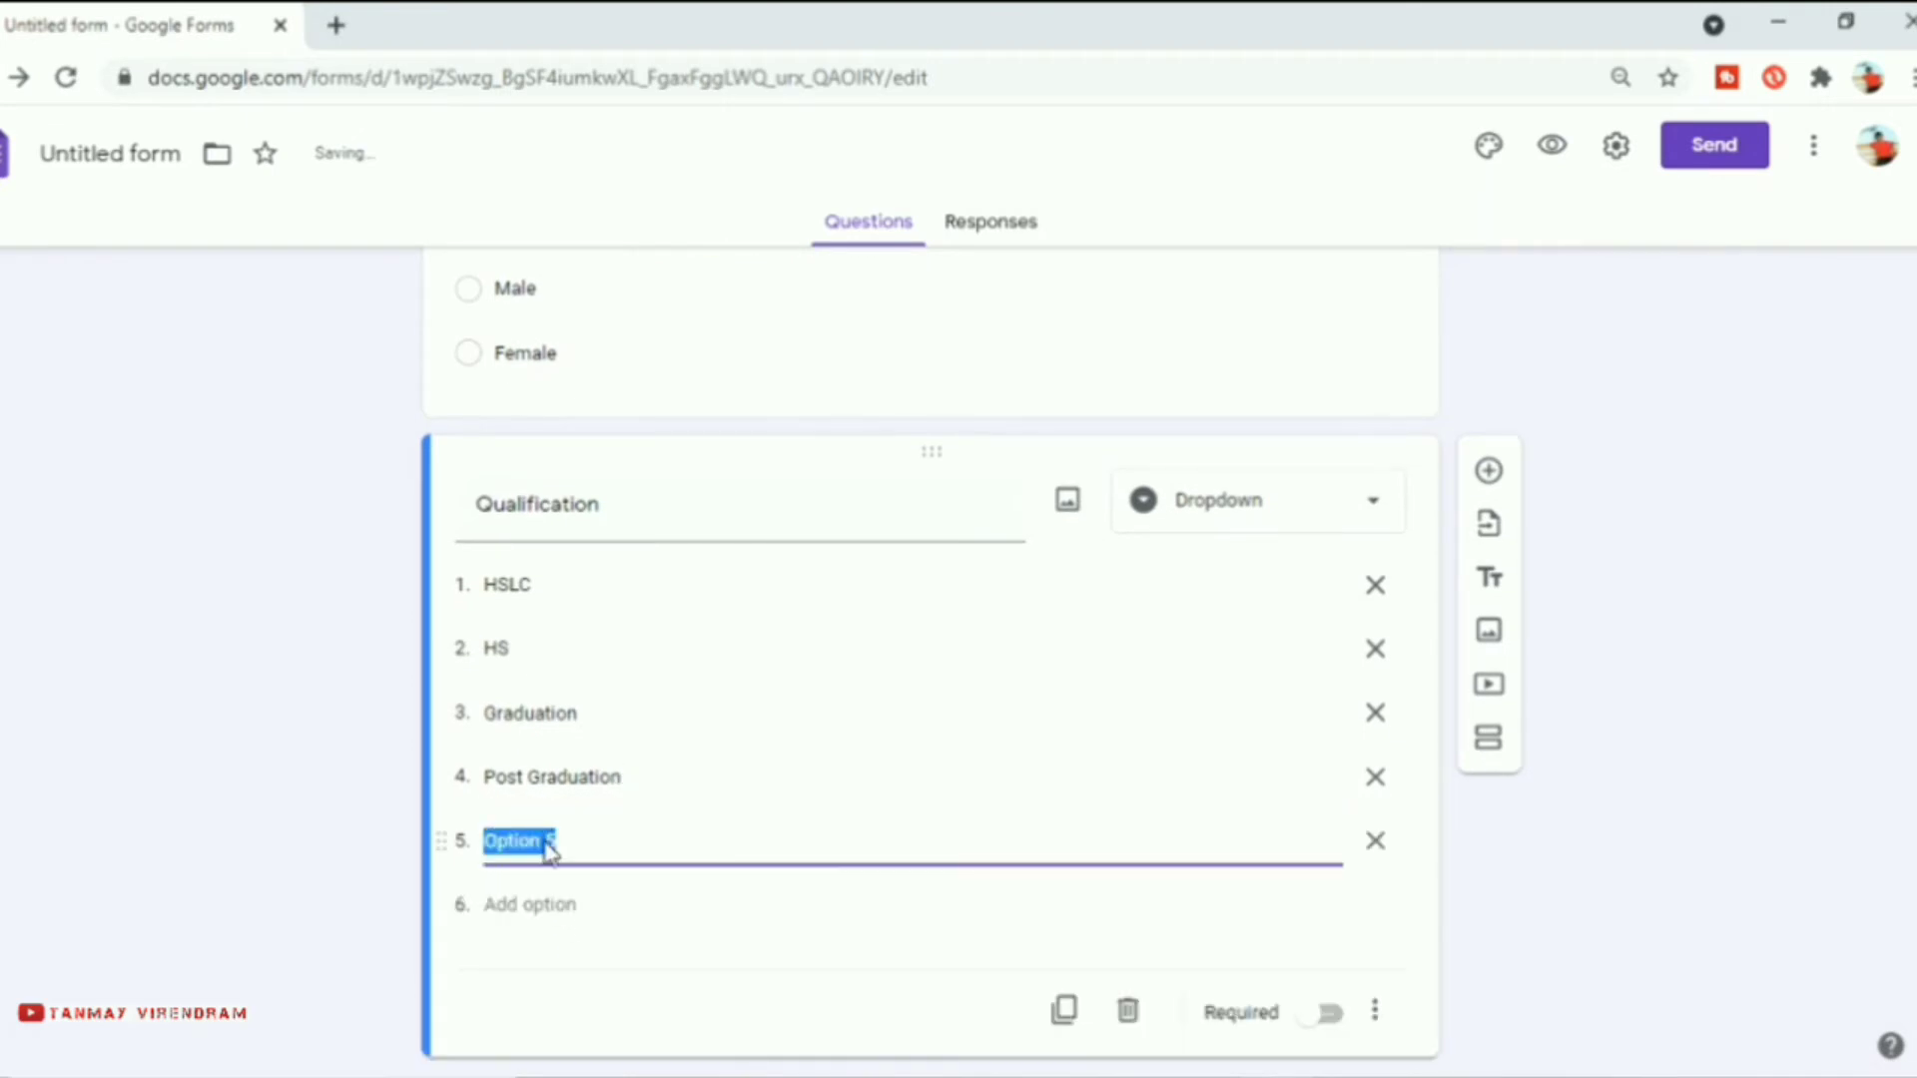
key(BackSpace)
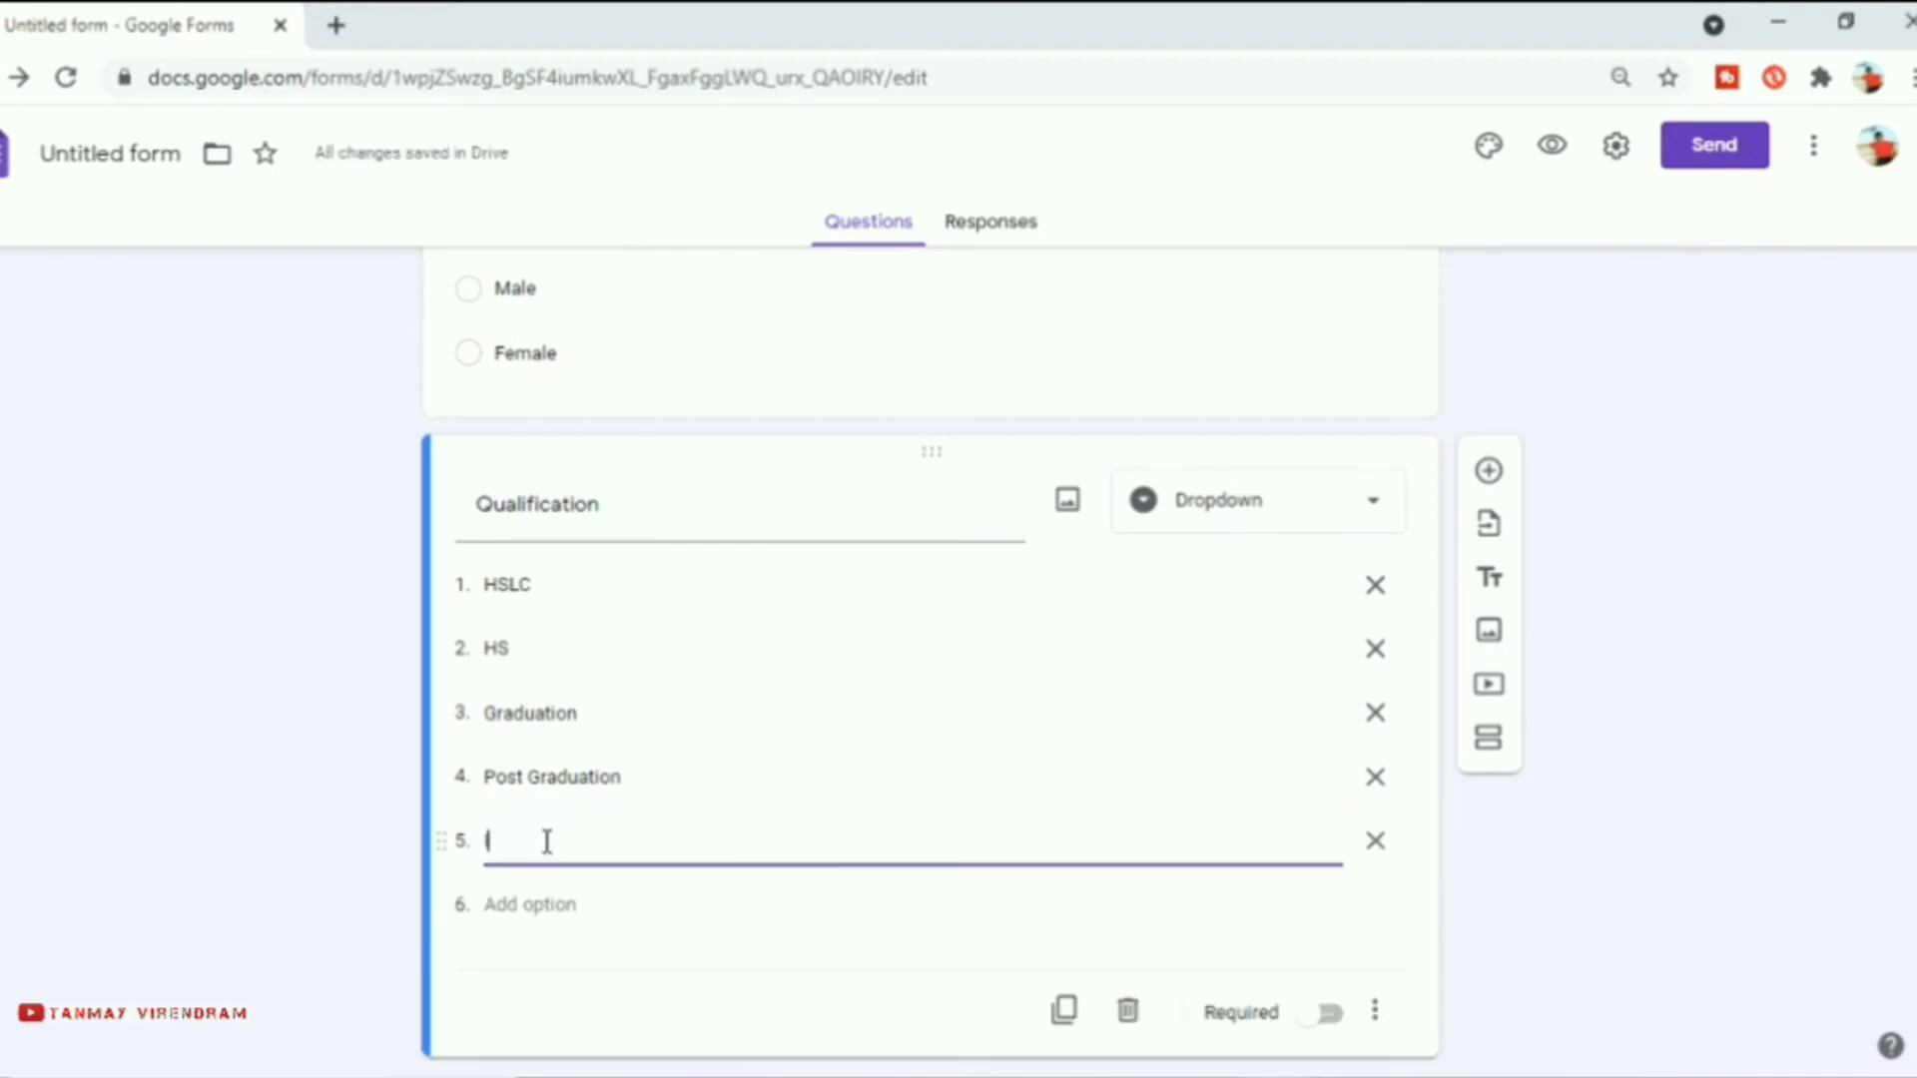
click(557, 904)
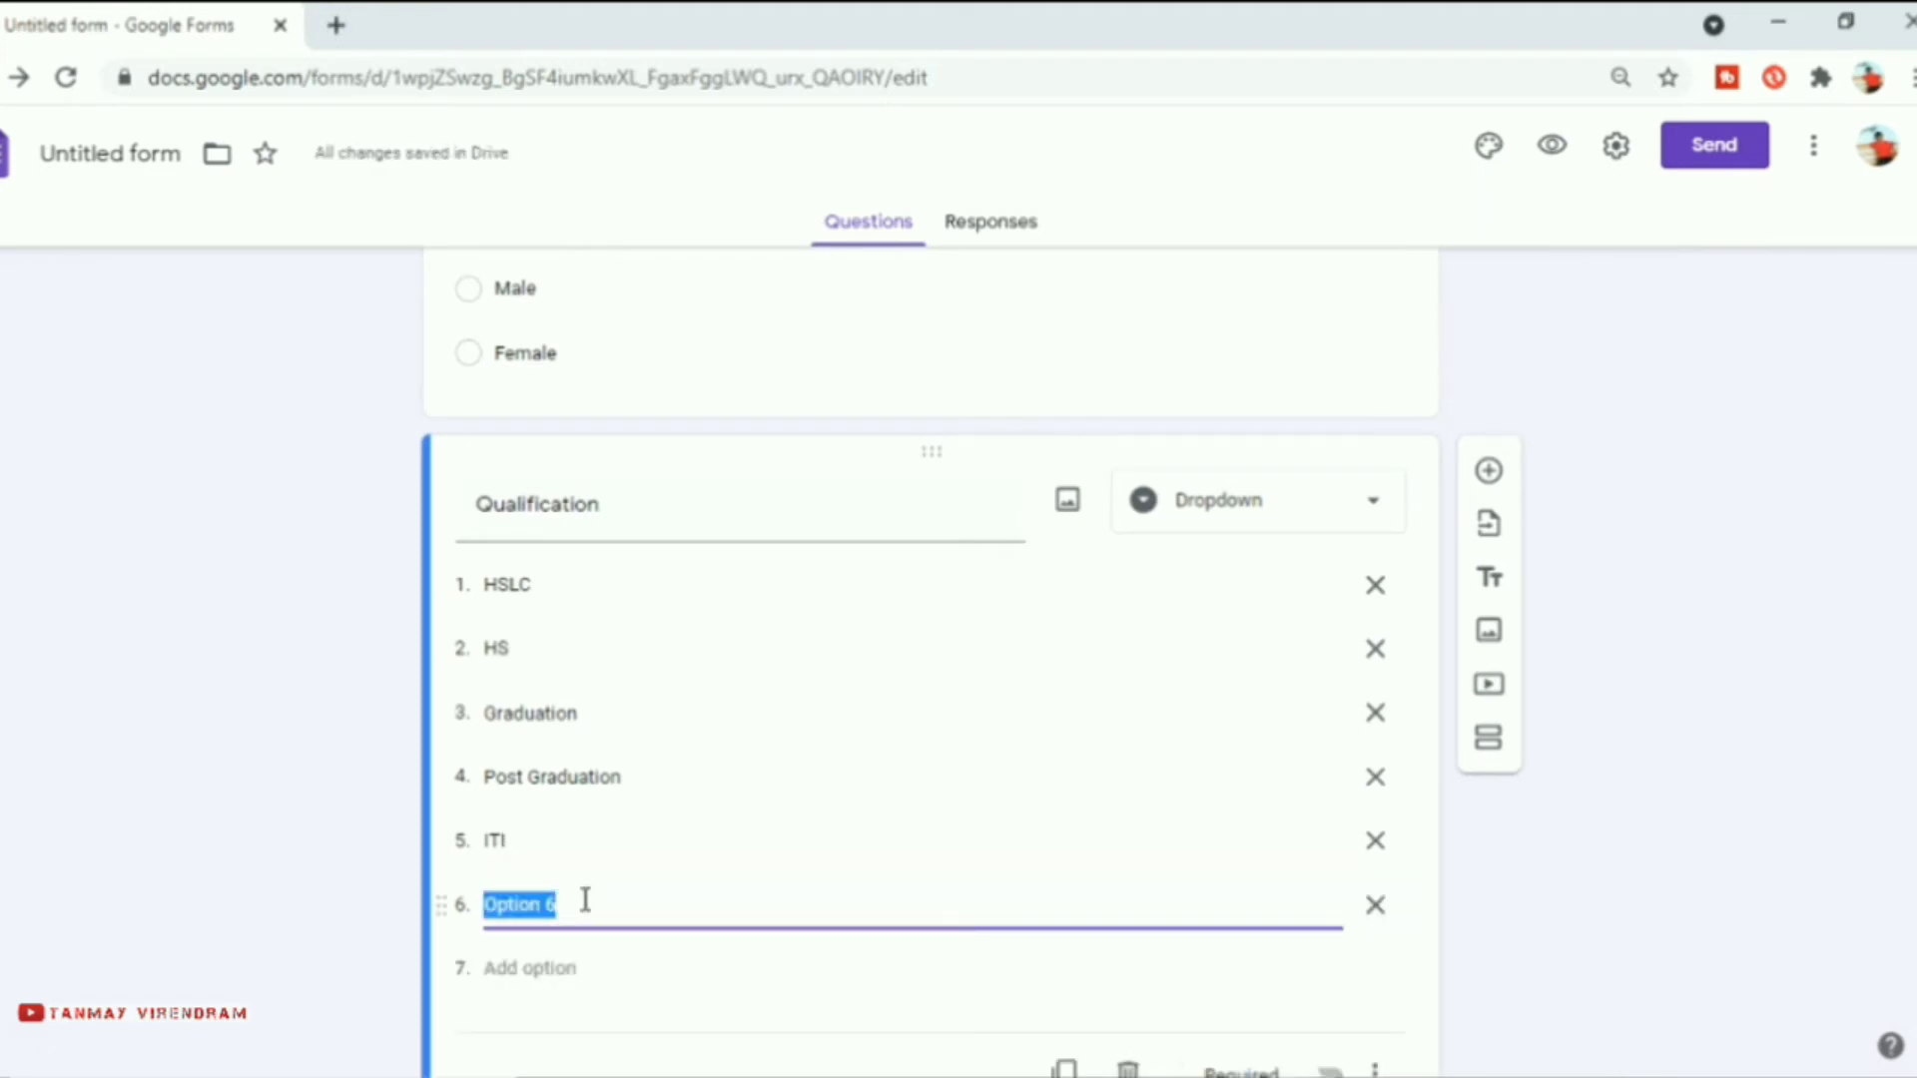
text(O)
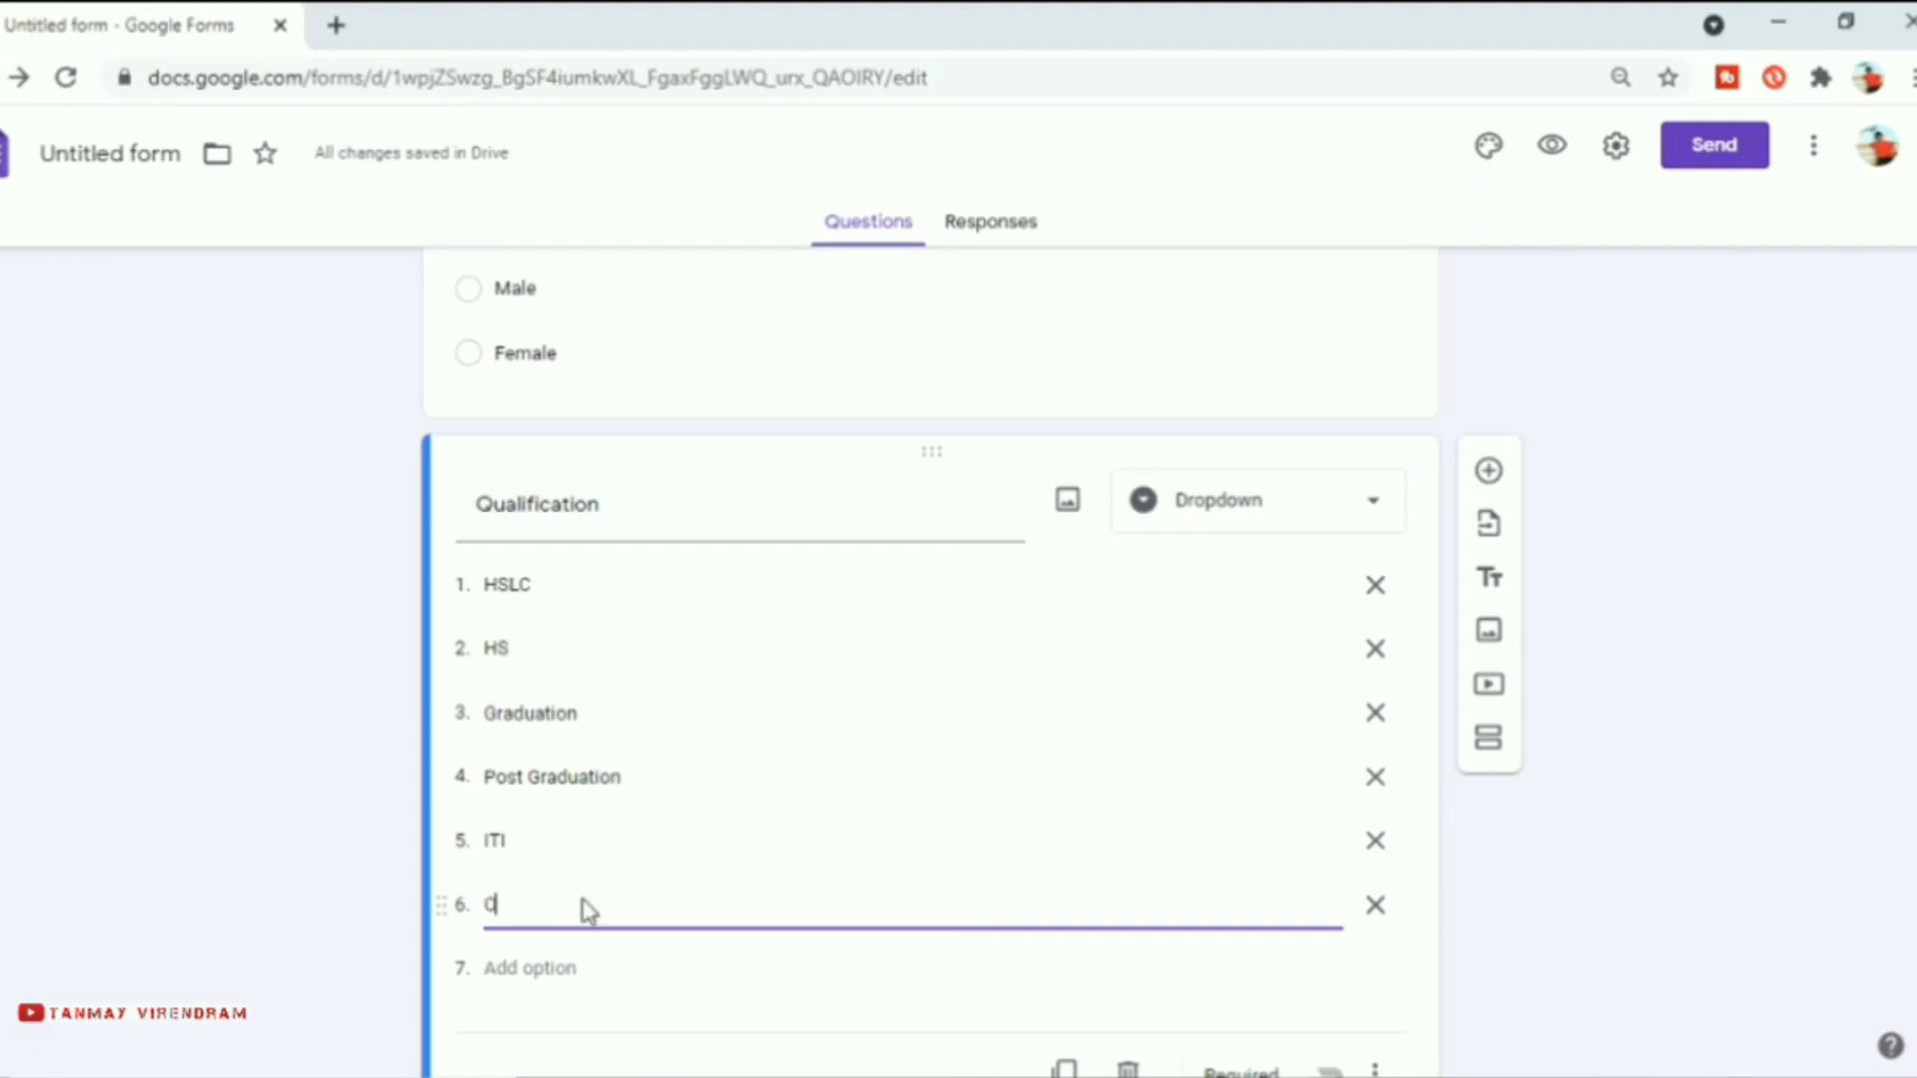
text(ther)
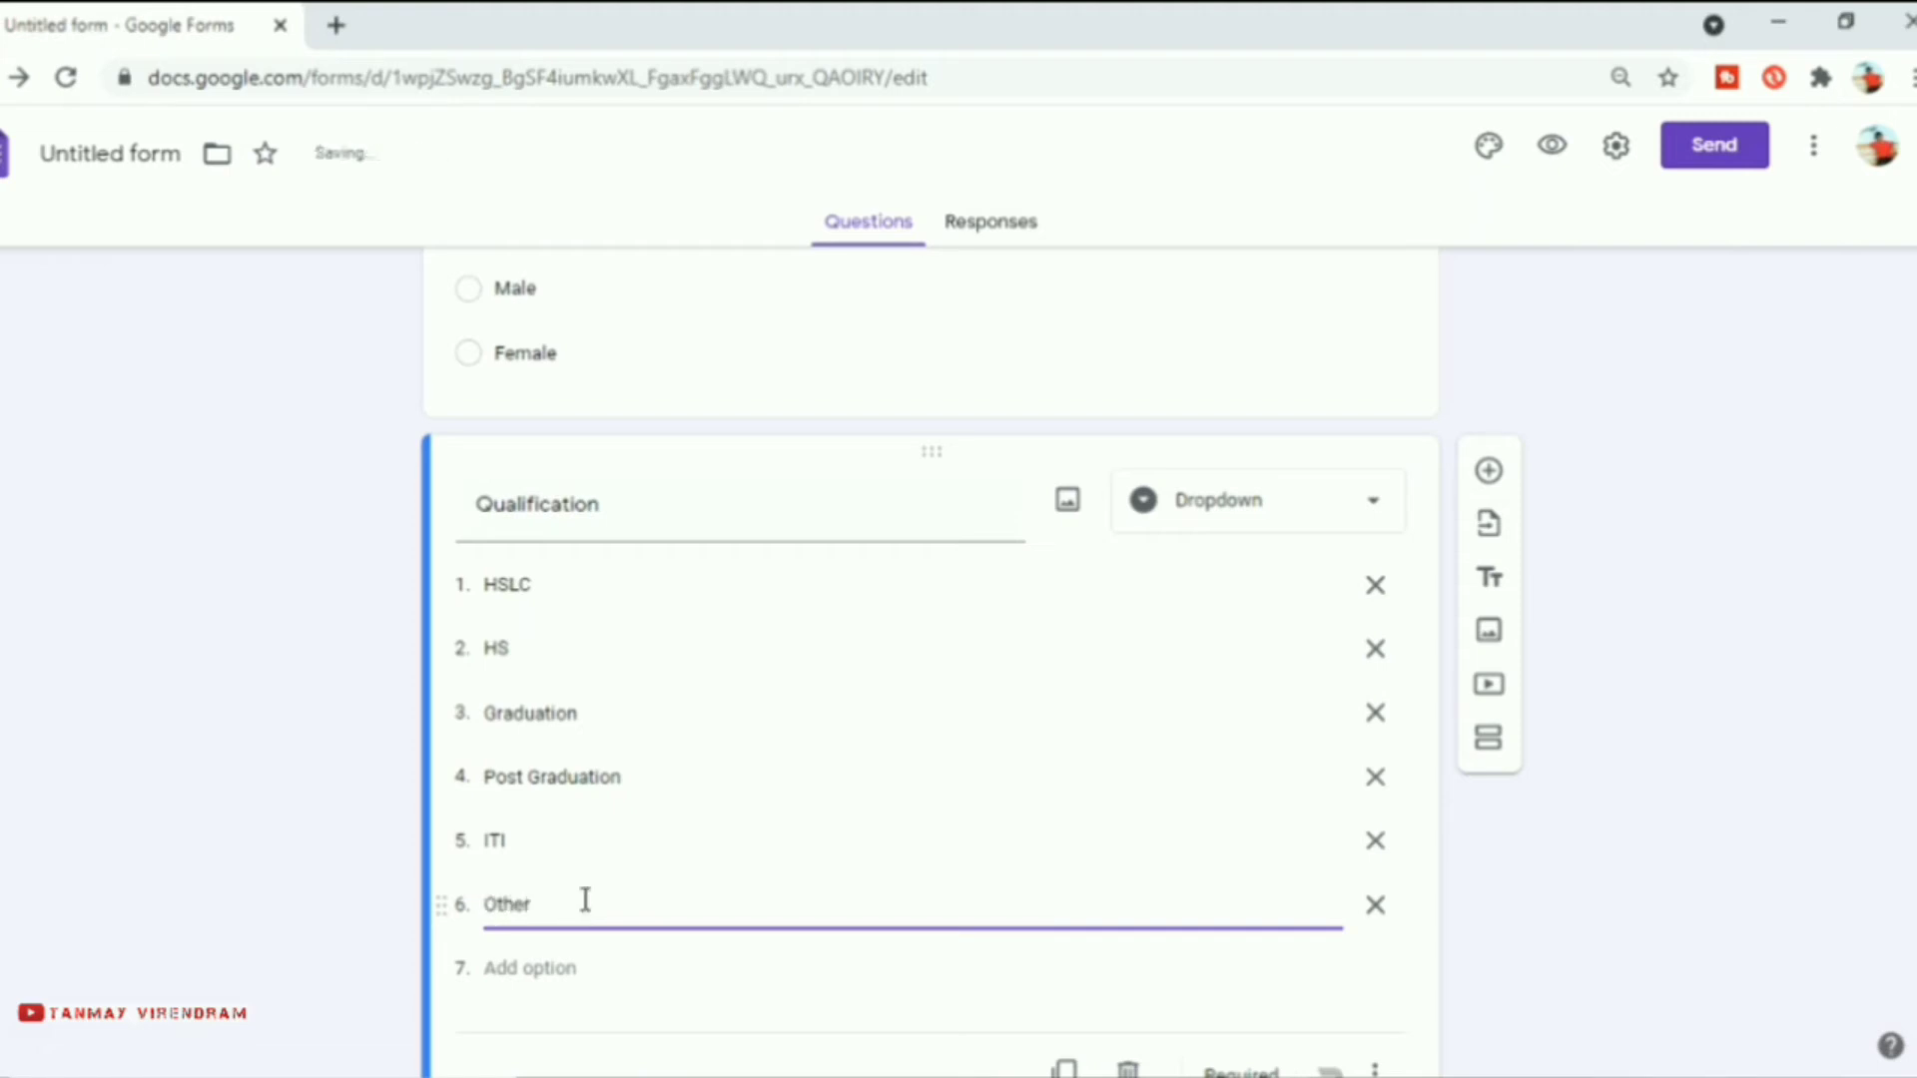
scroll(813, 954, down, 2)
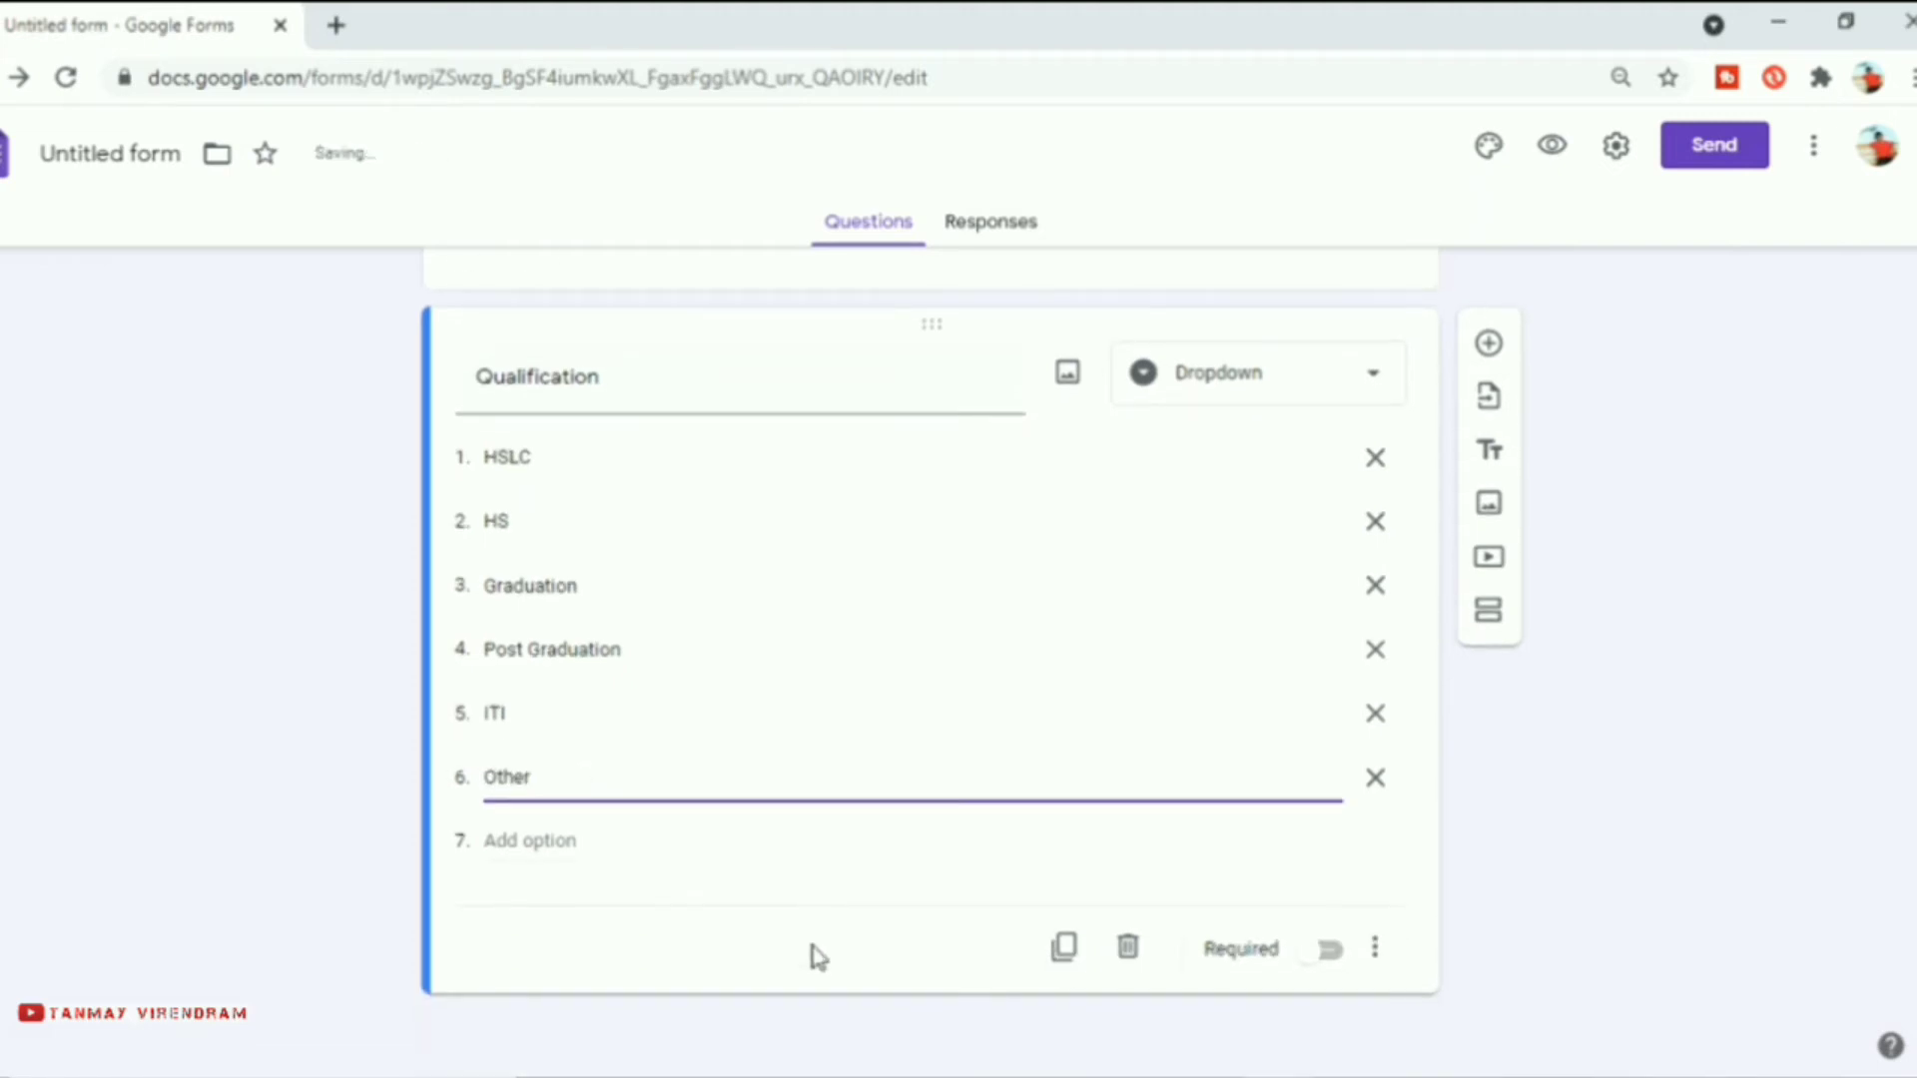
click(1326, 954)
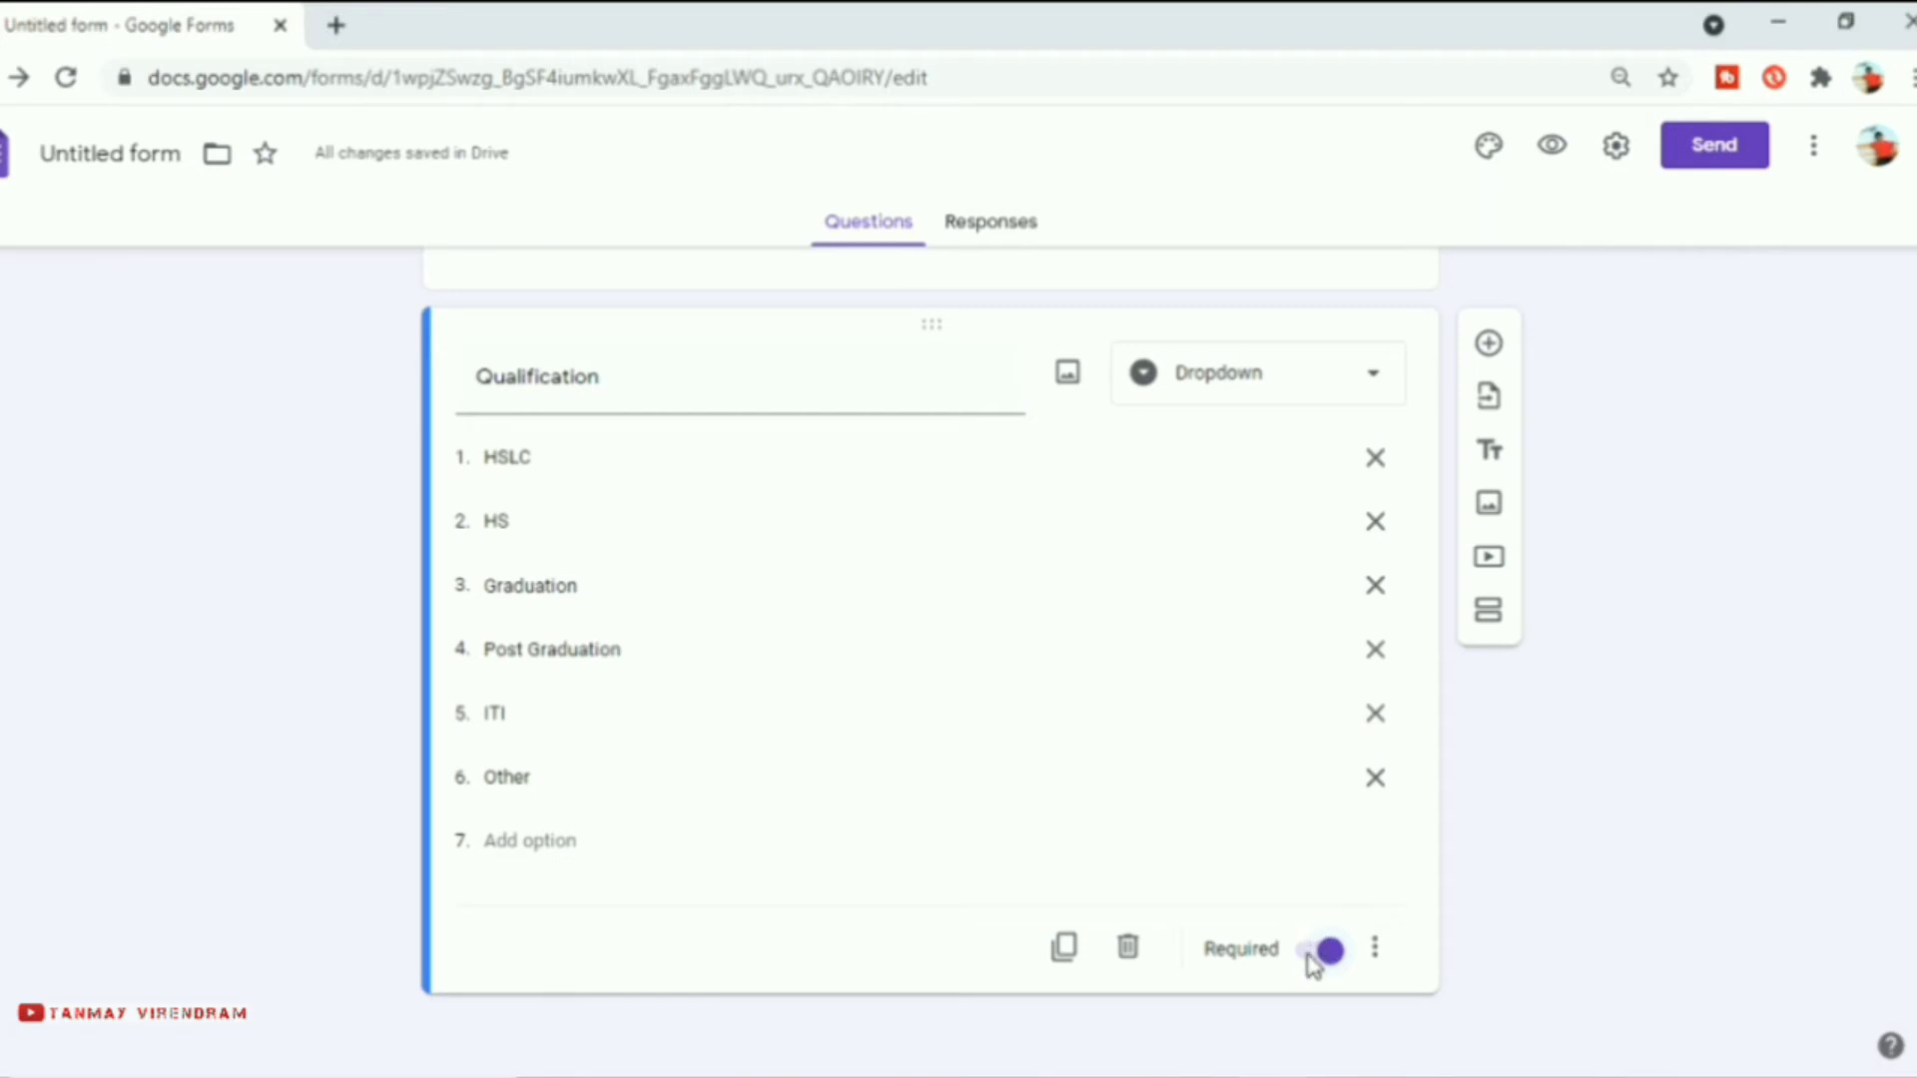
- Add a question named "Language" below Qualification with the checkboxes type
click(1488, 345)
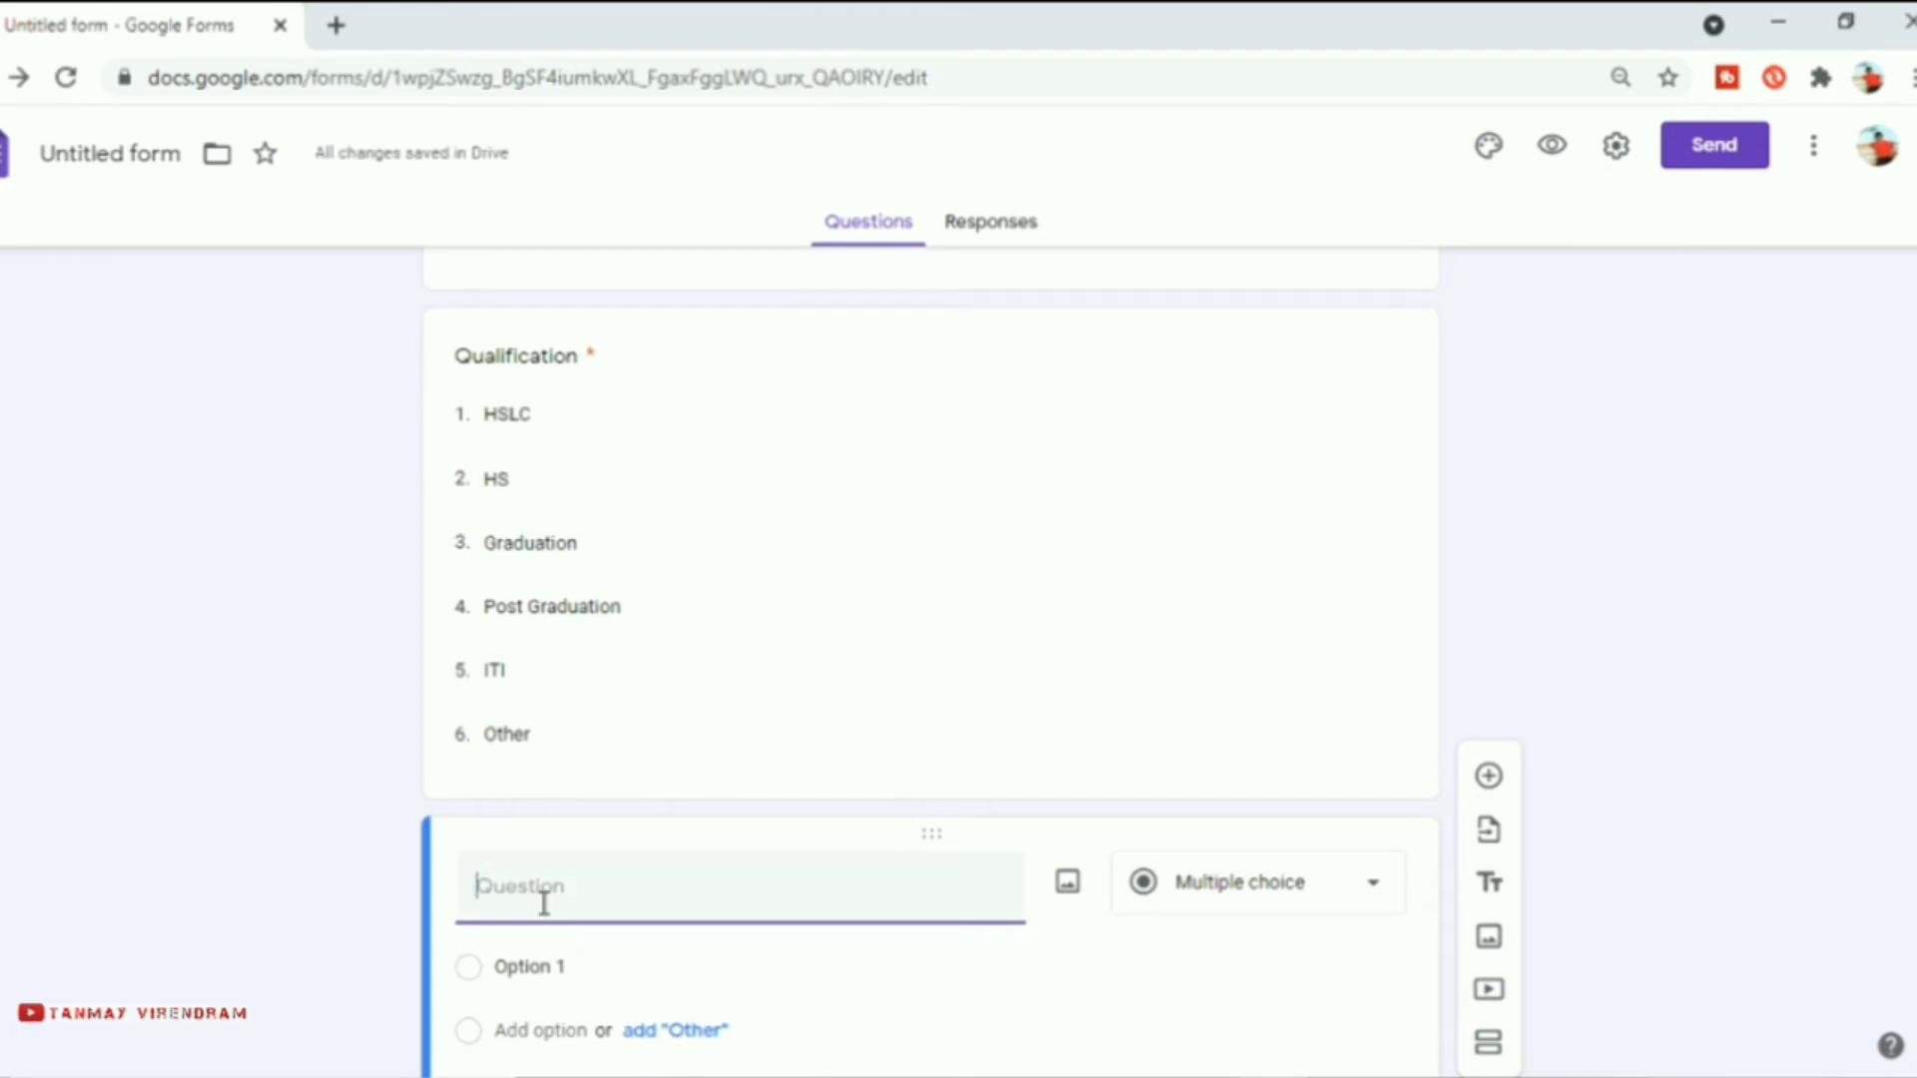
text(Language)
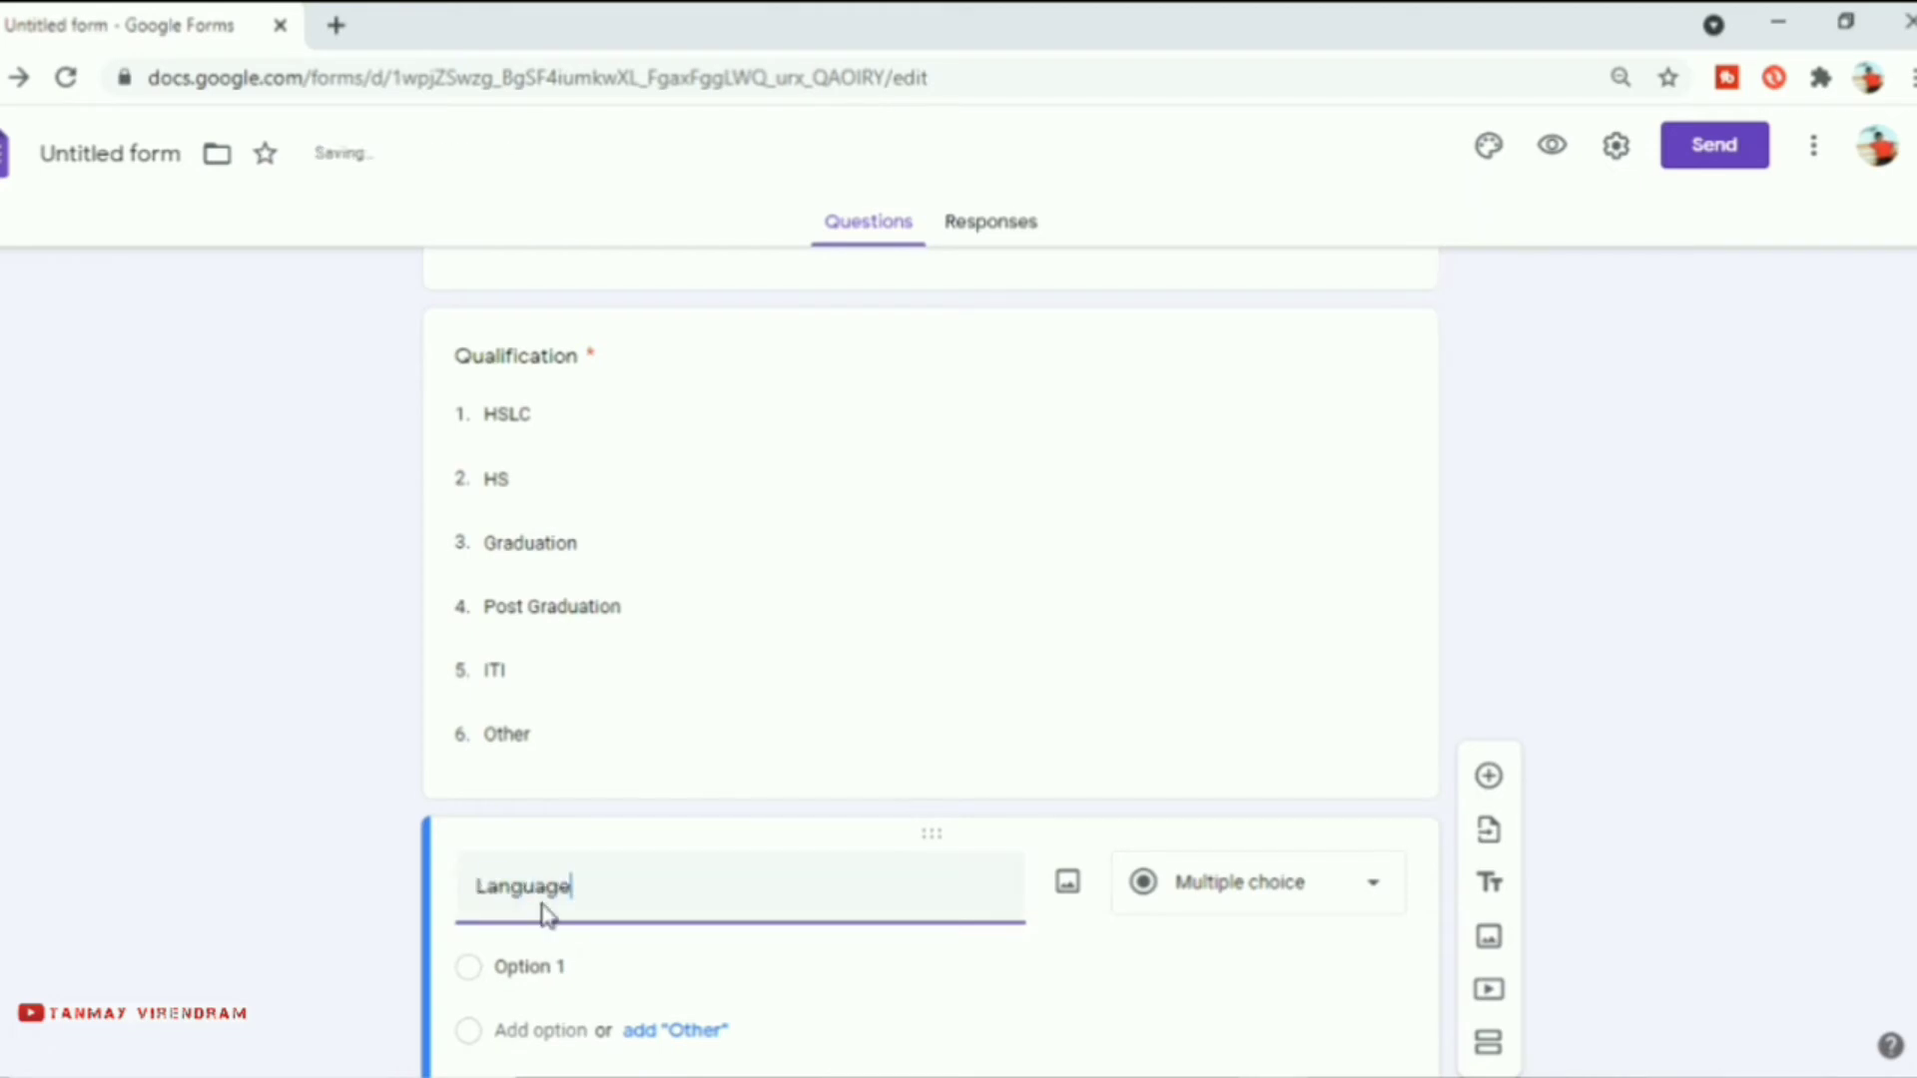
click(1376, 892)
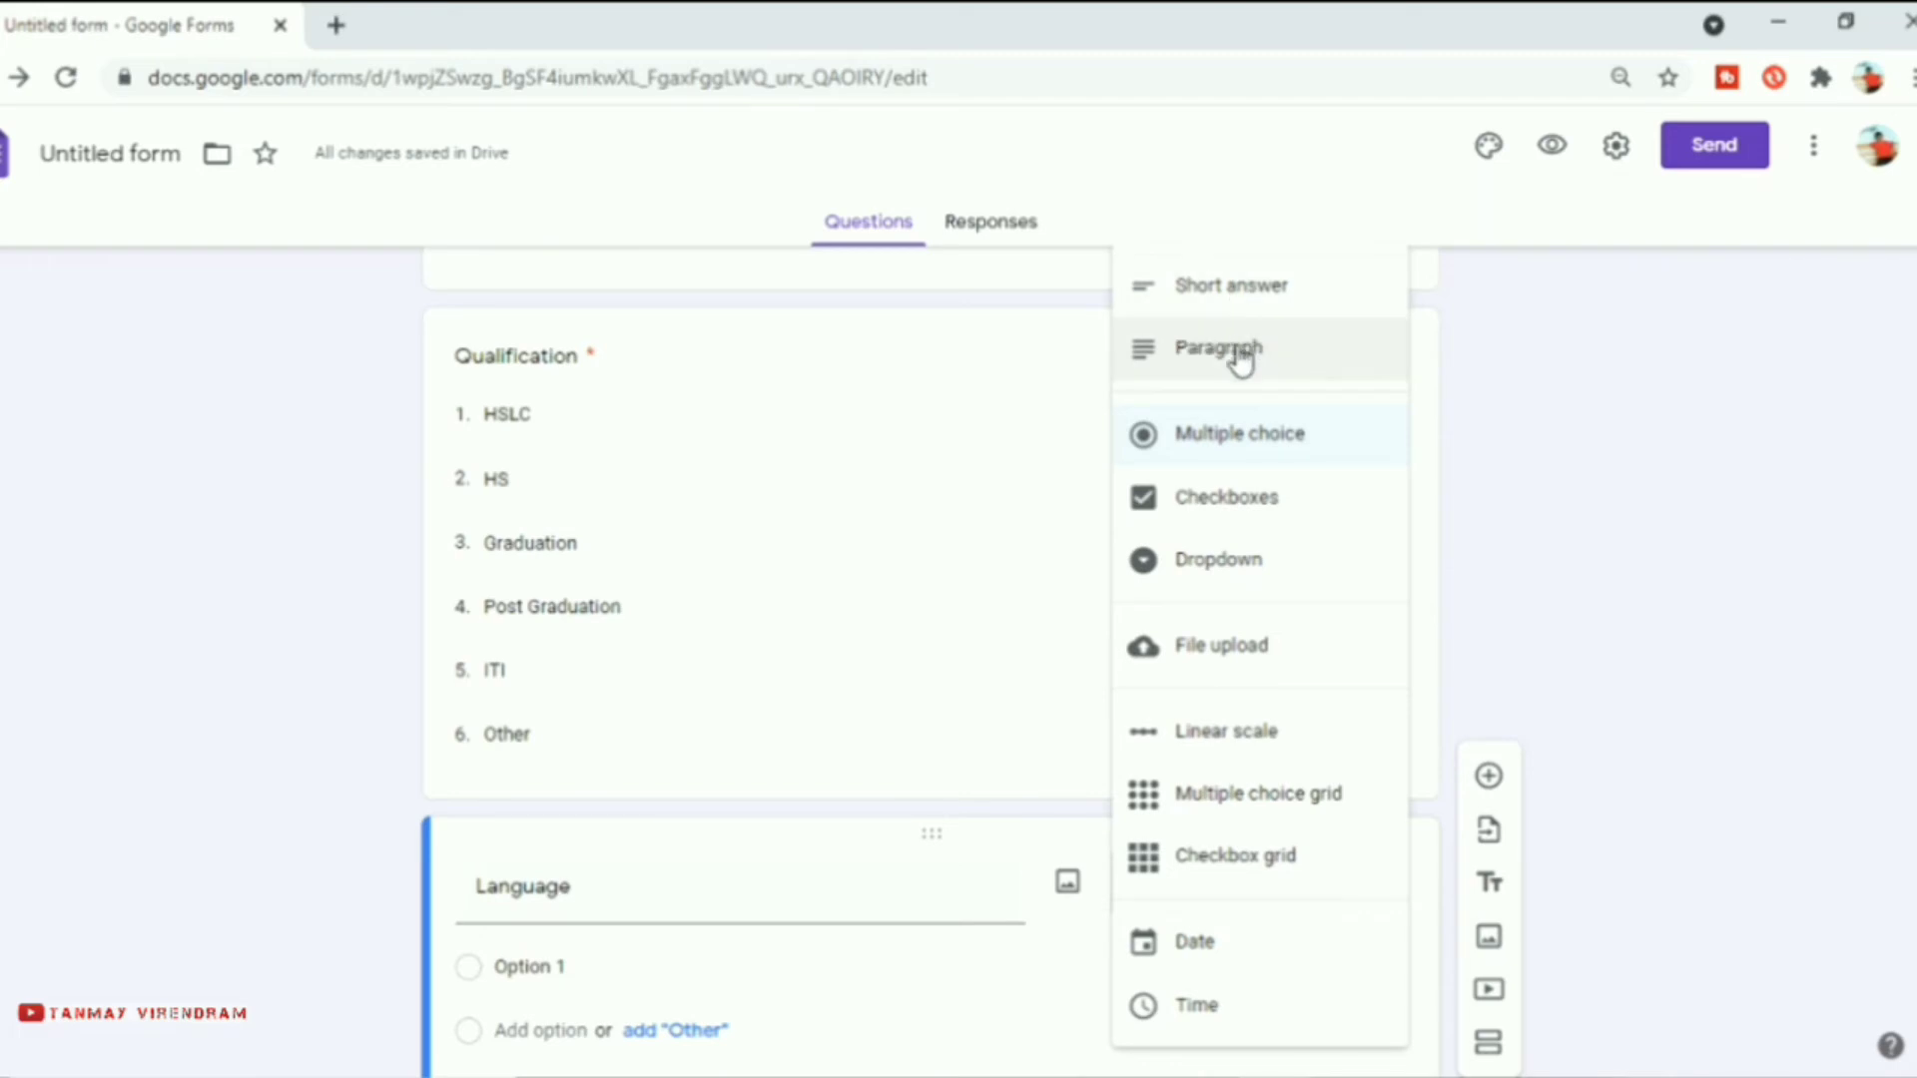
click(1245, 509)
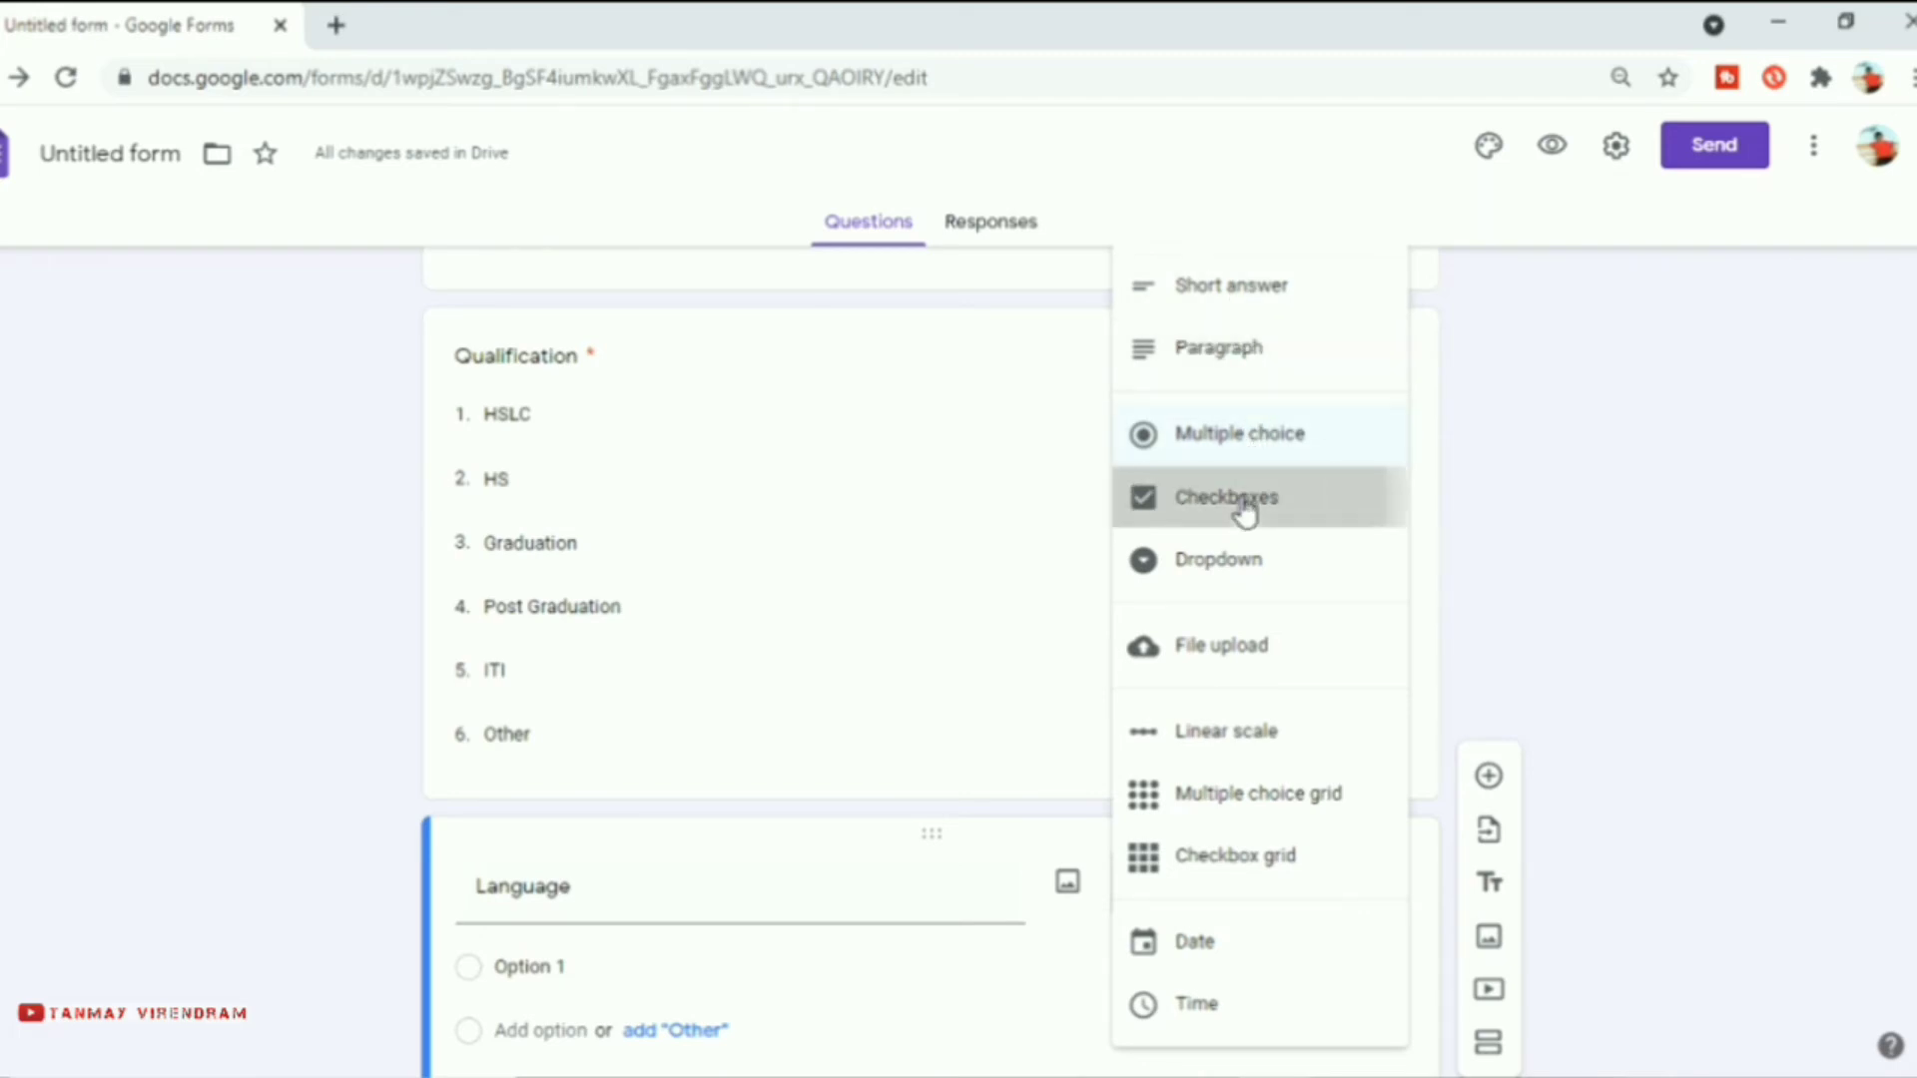
- Enter "Assamese", "English", "Bengali" and "Hindi" as the first four options of the Language question
scroll(868, 895, down, 1)
scroll(869, 896, down, 1)
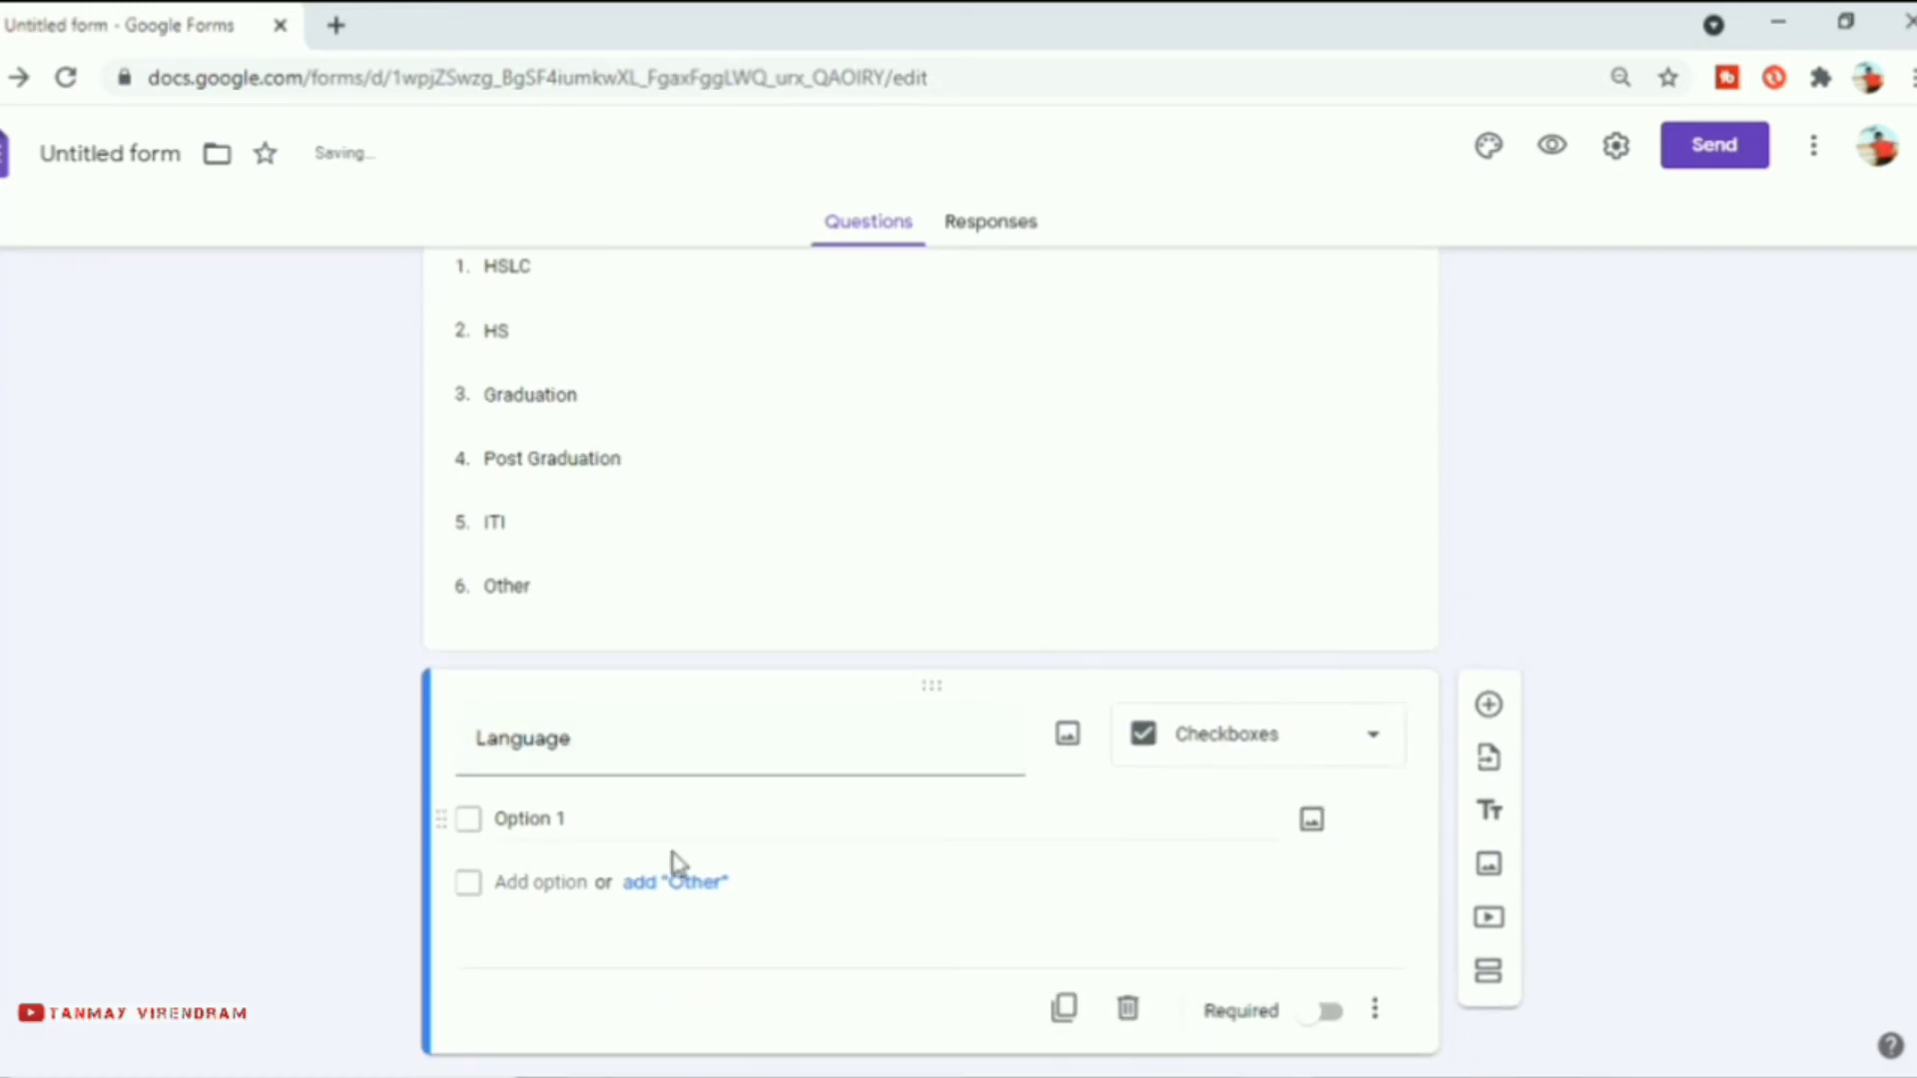
click(569, 816)
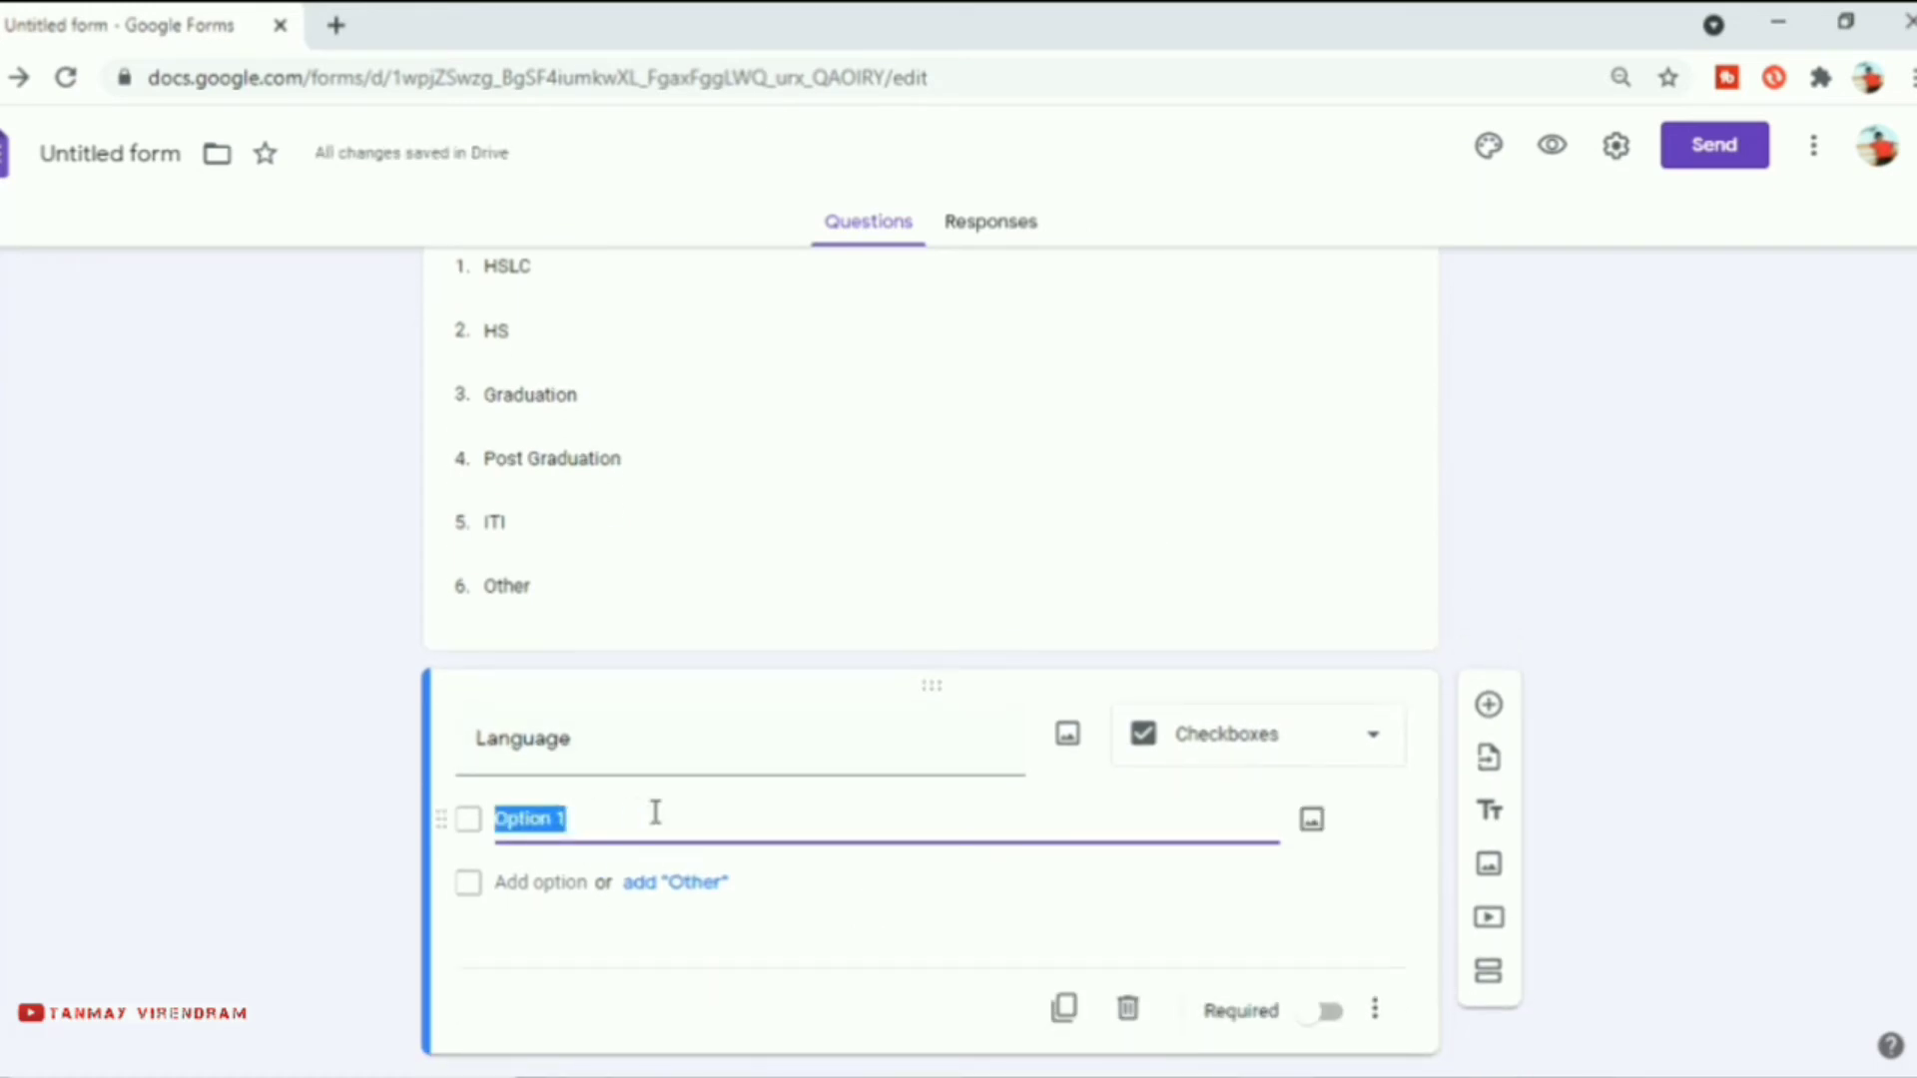
text(Assamese)
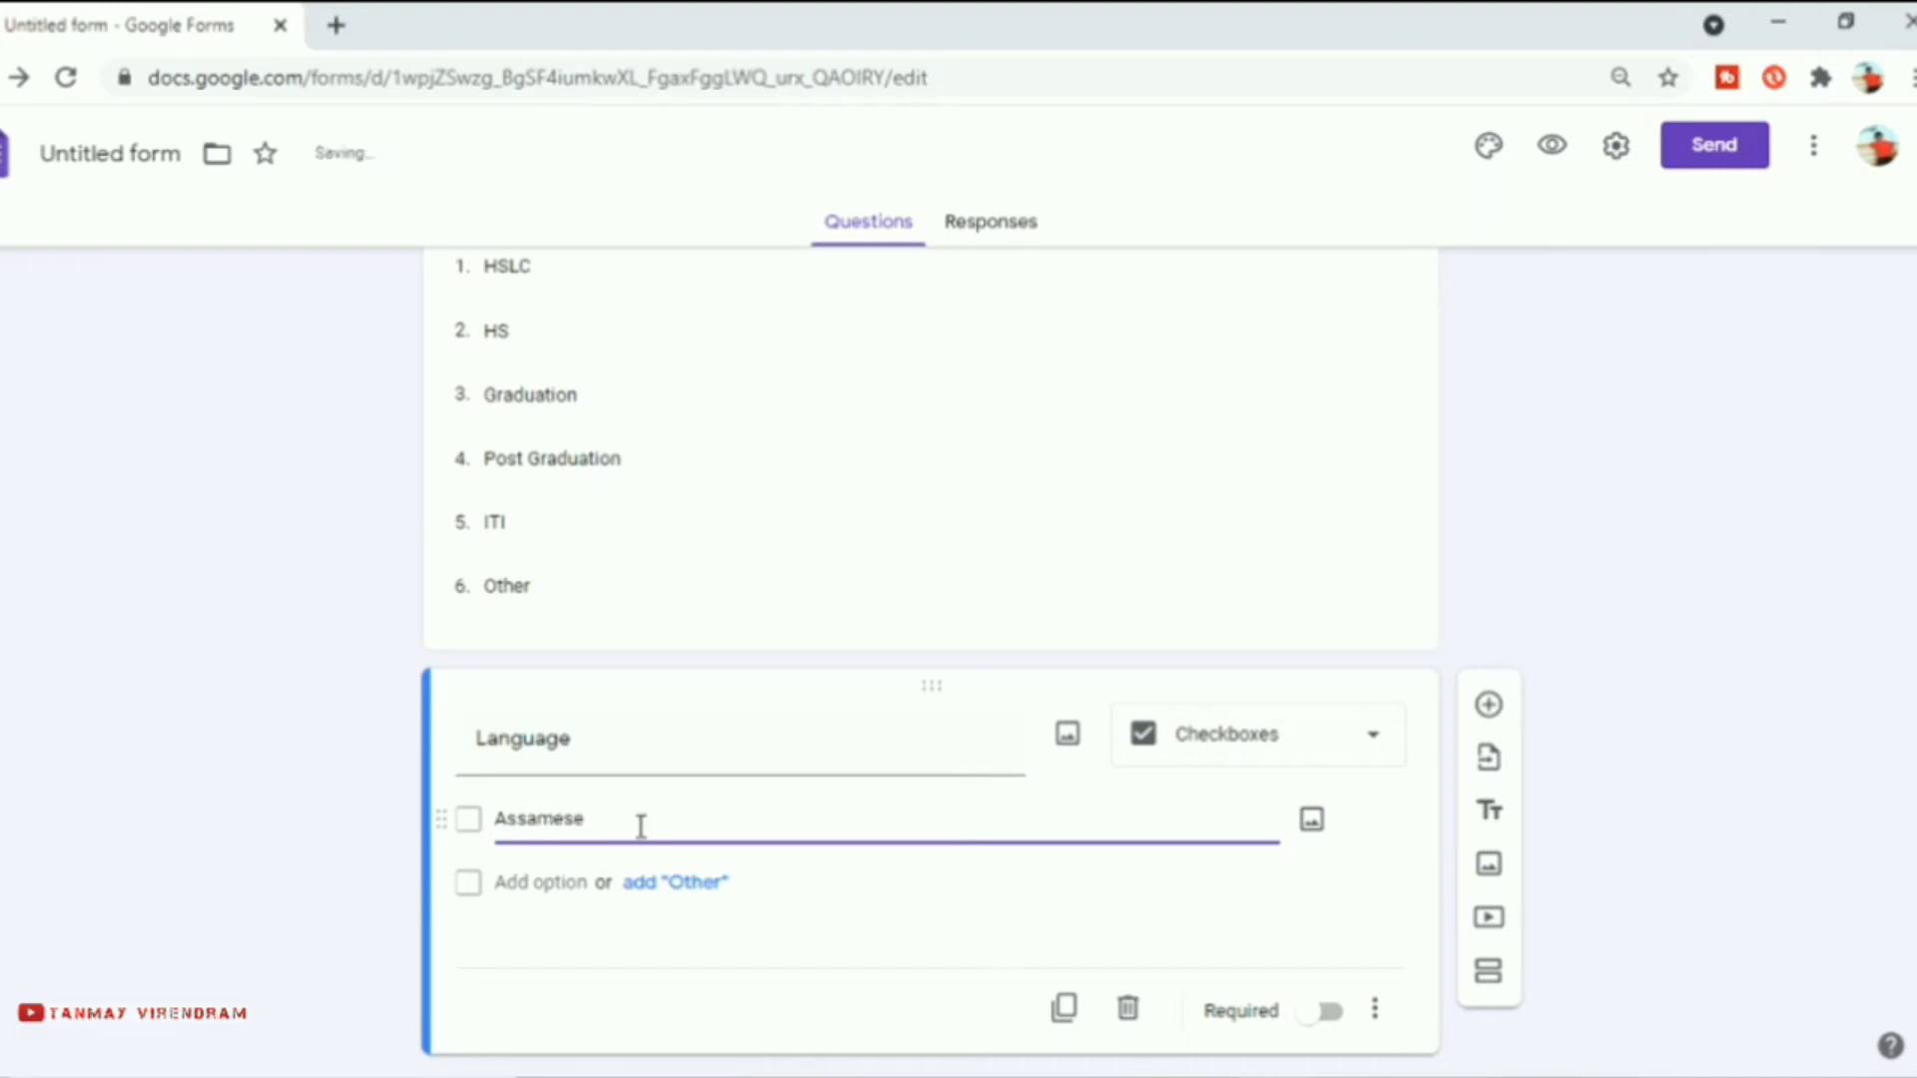
click(589, 881)
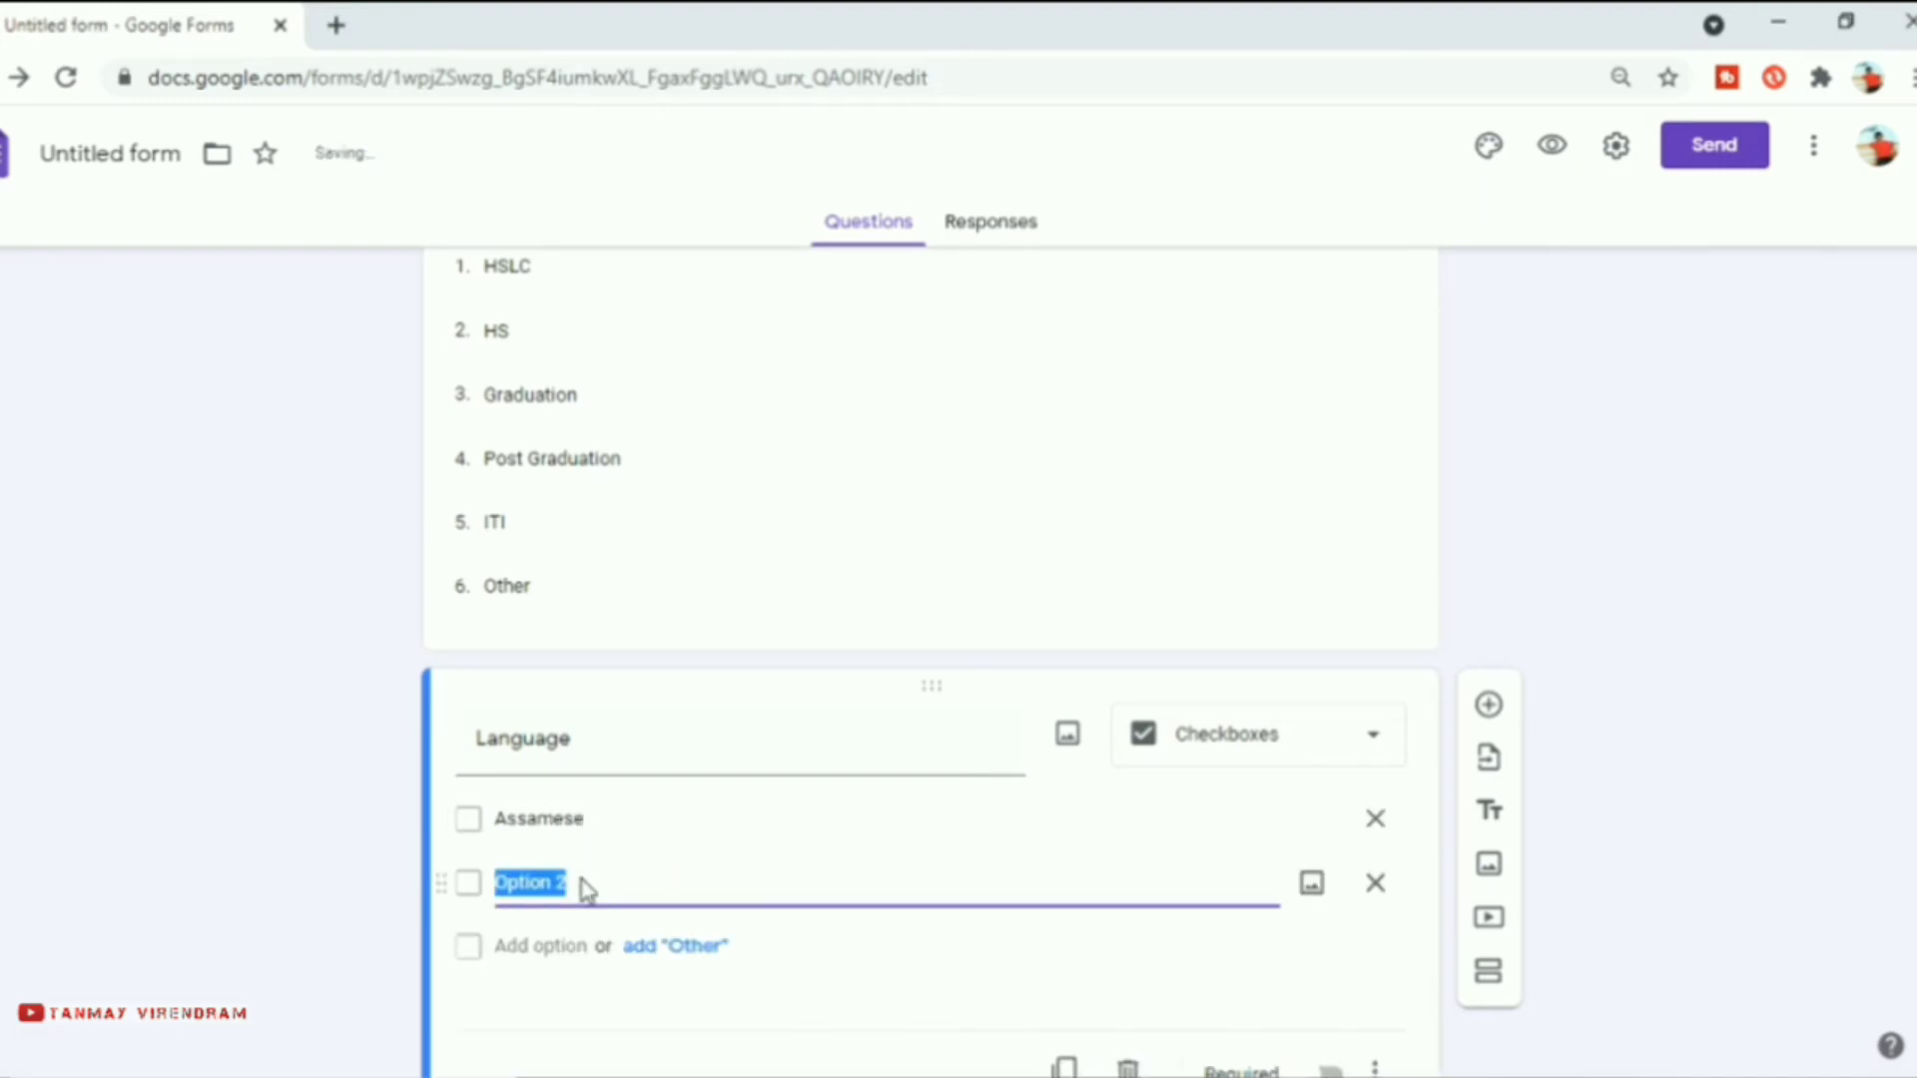
text(English)
click(560, 944)
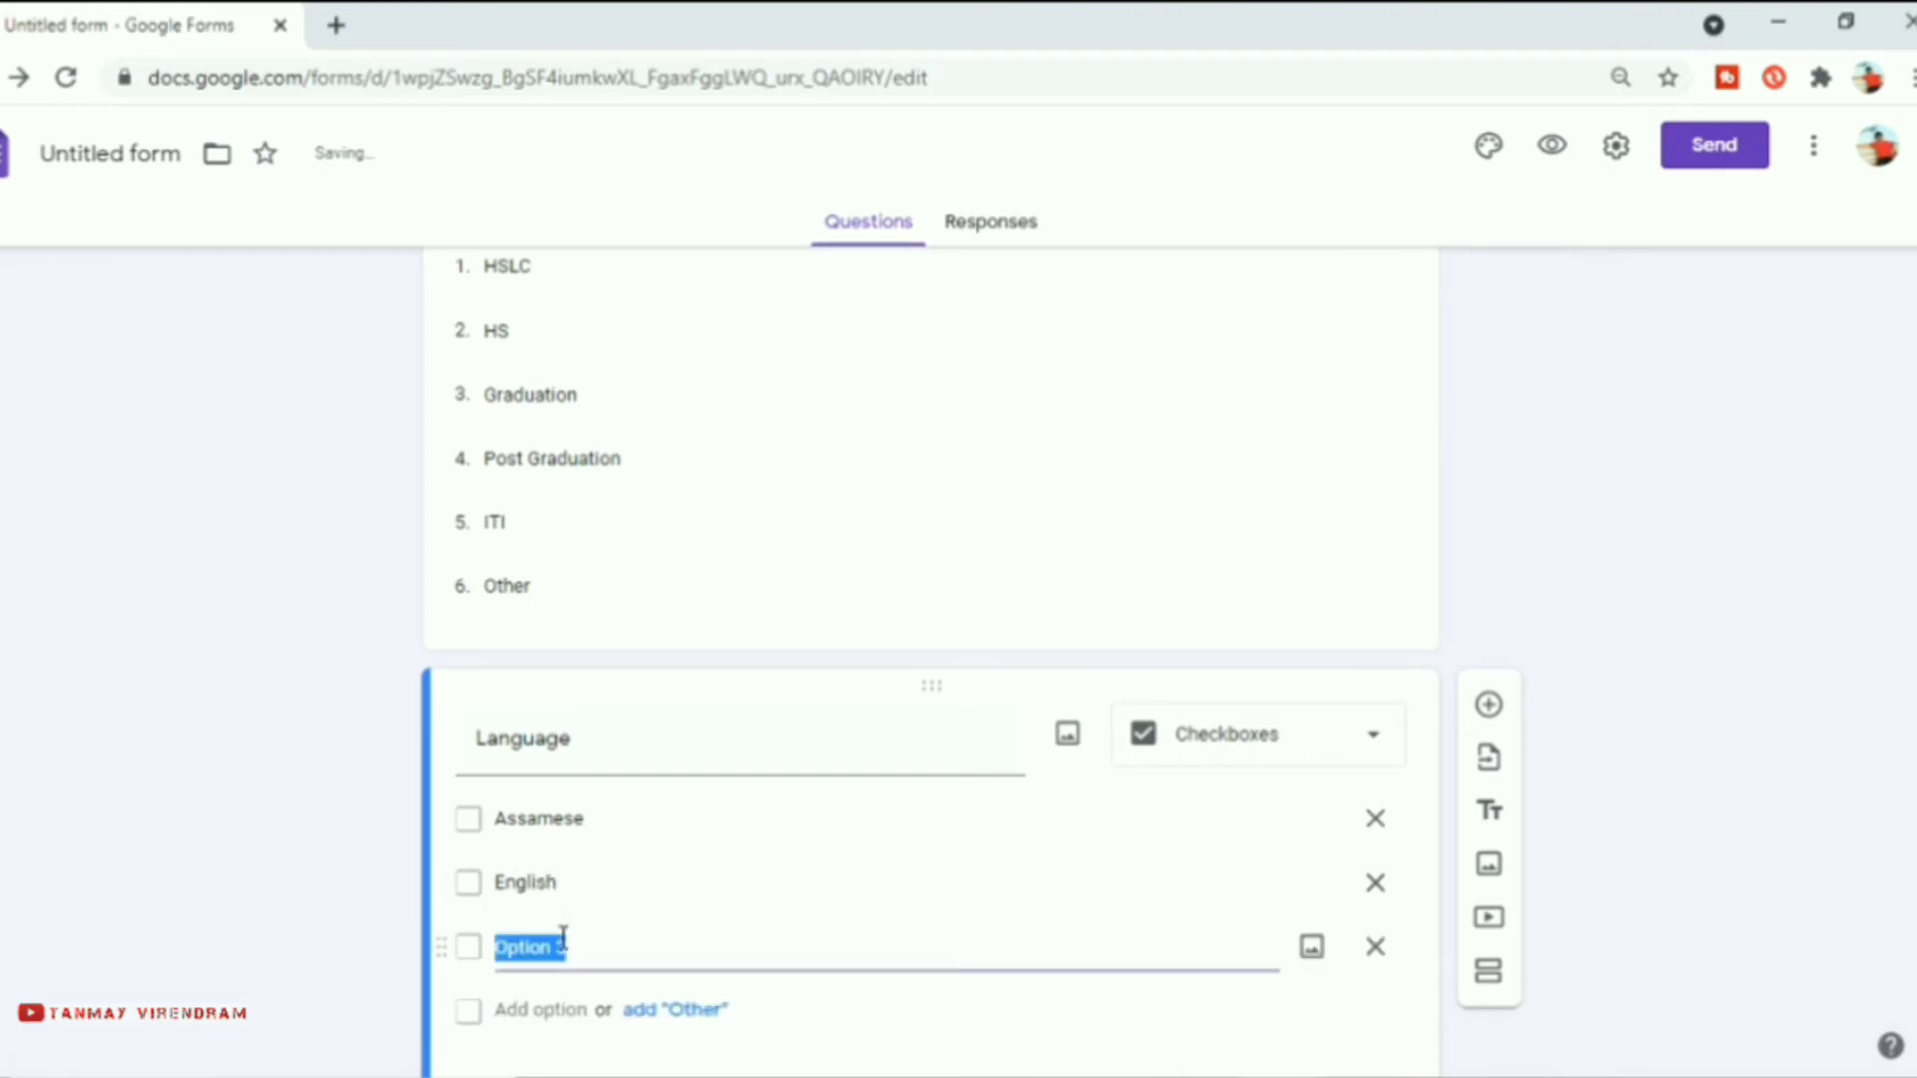
text(Bengali)
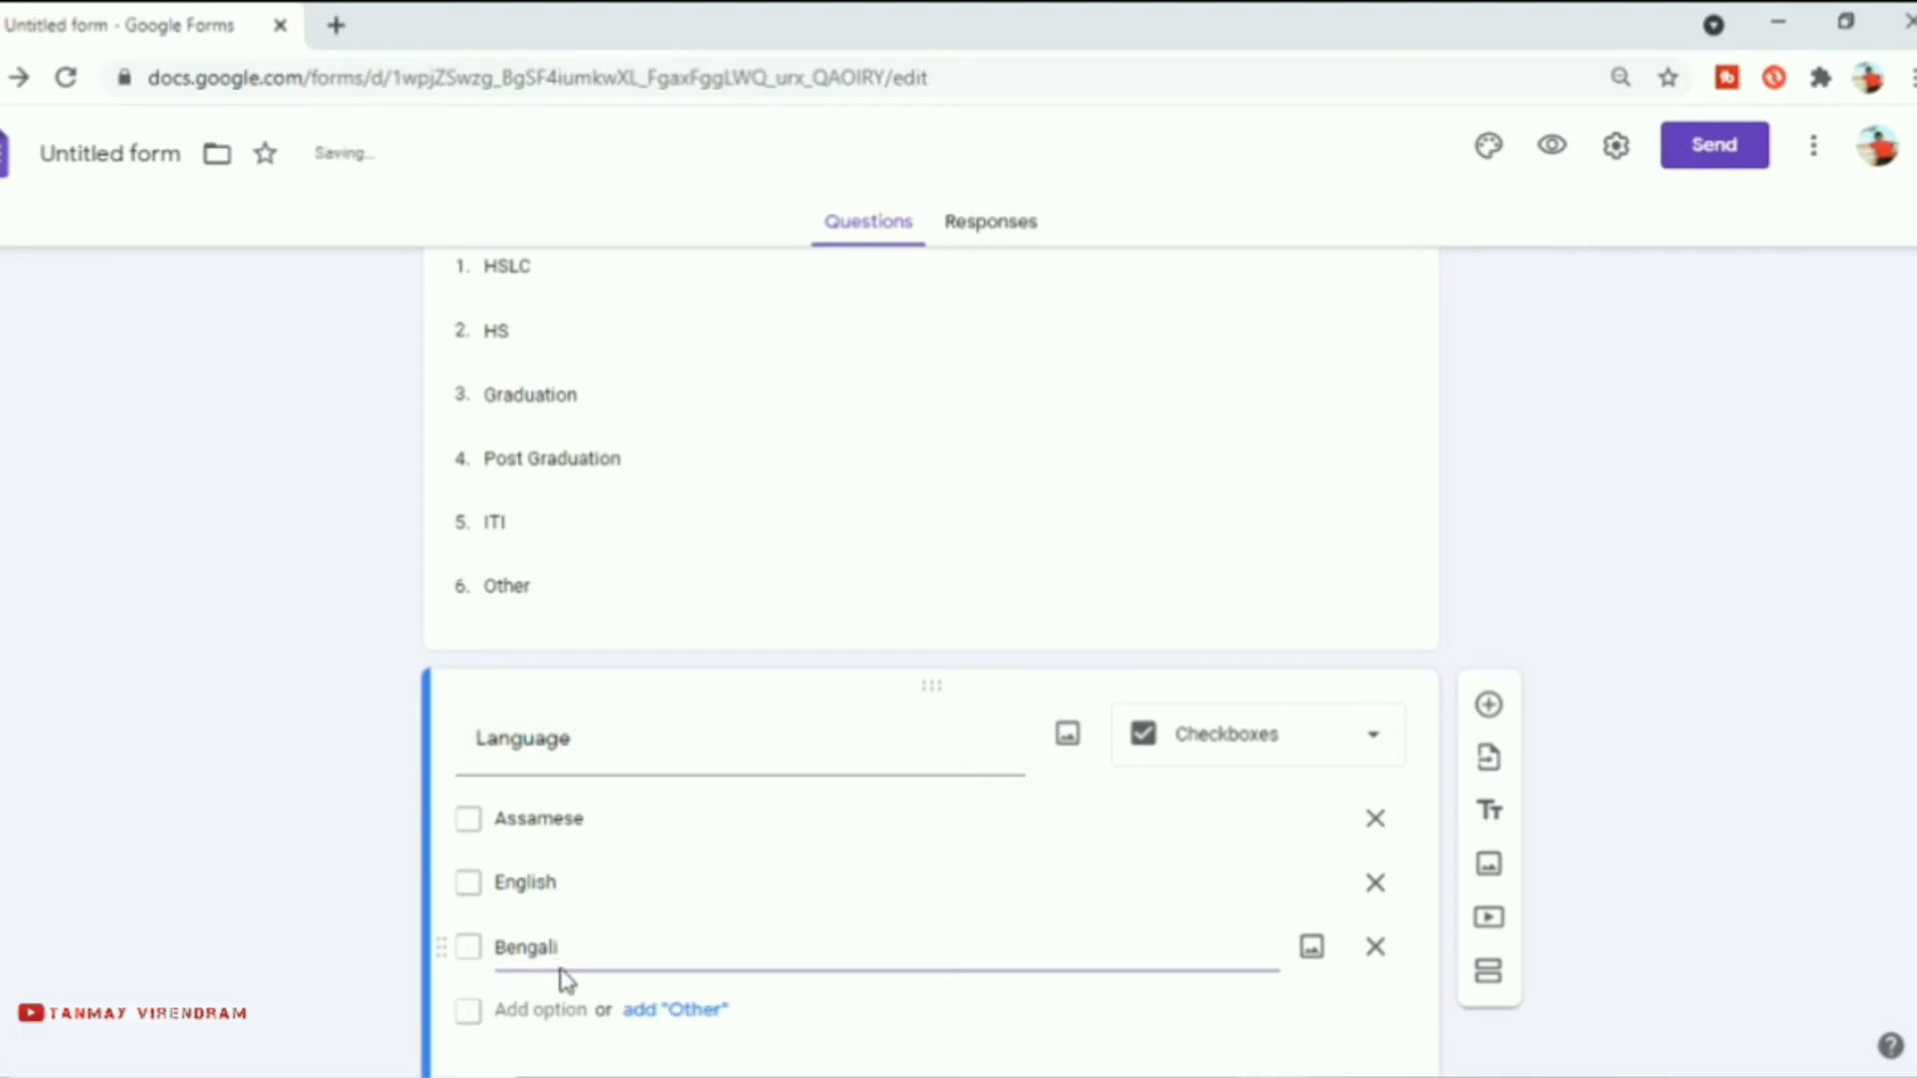
click(569, 1009)
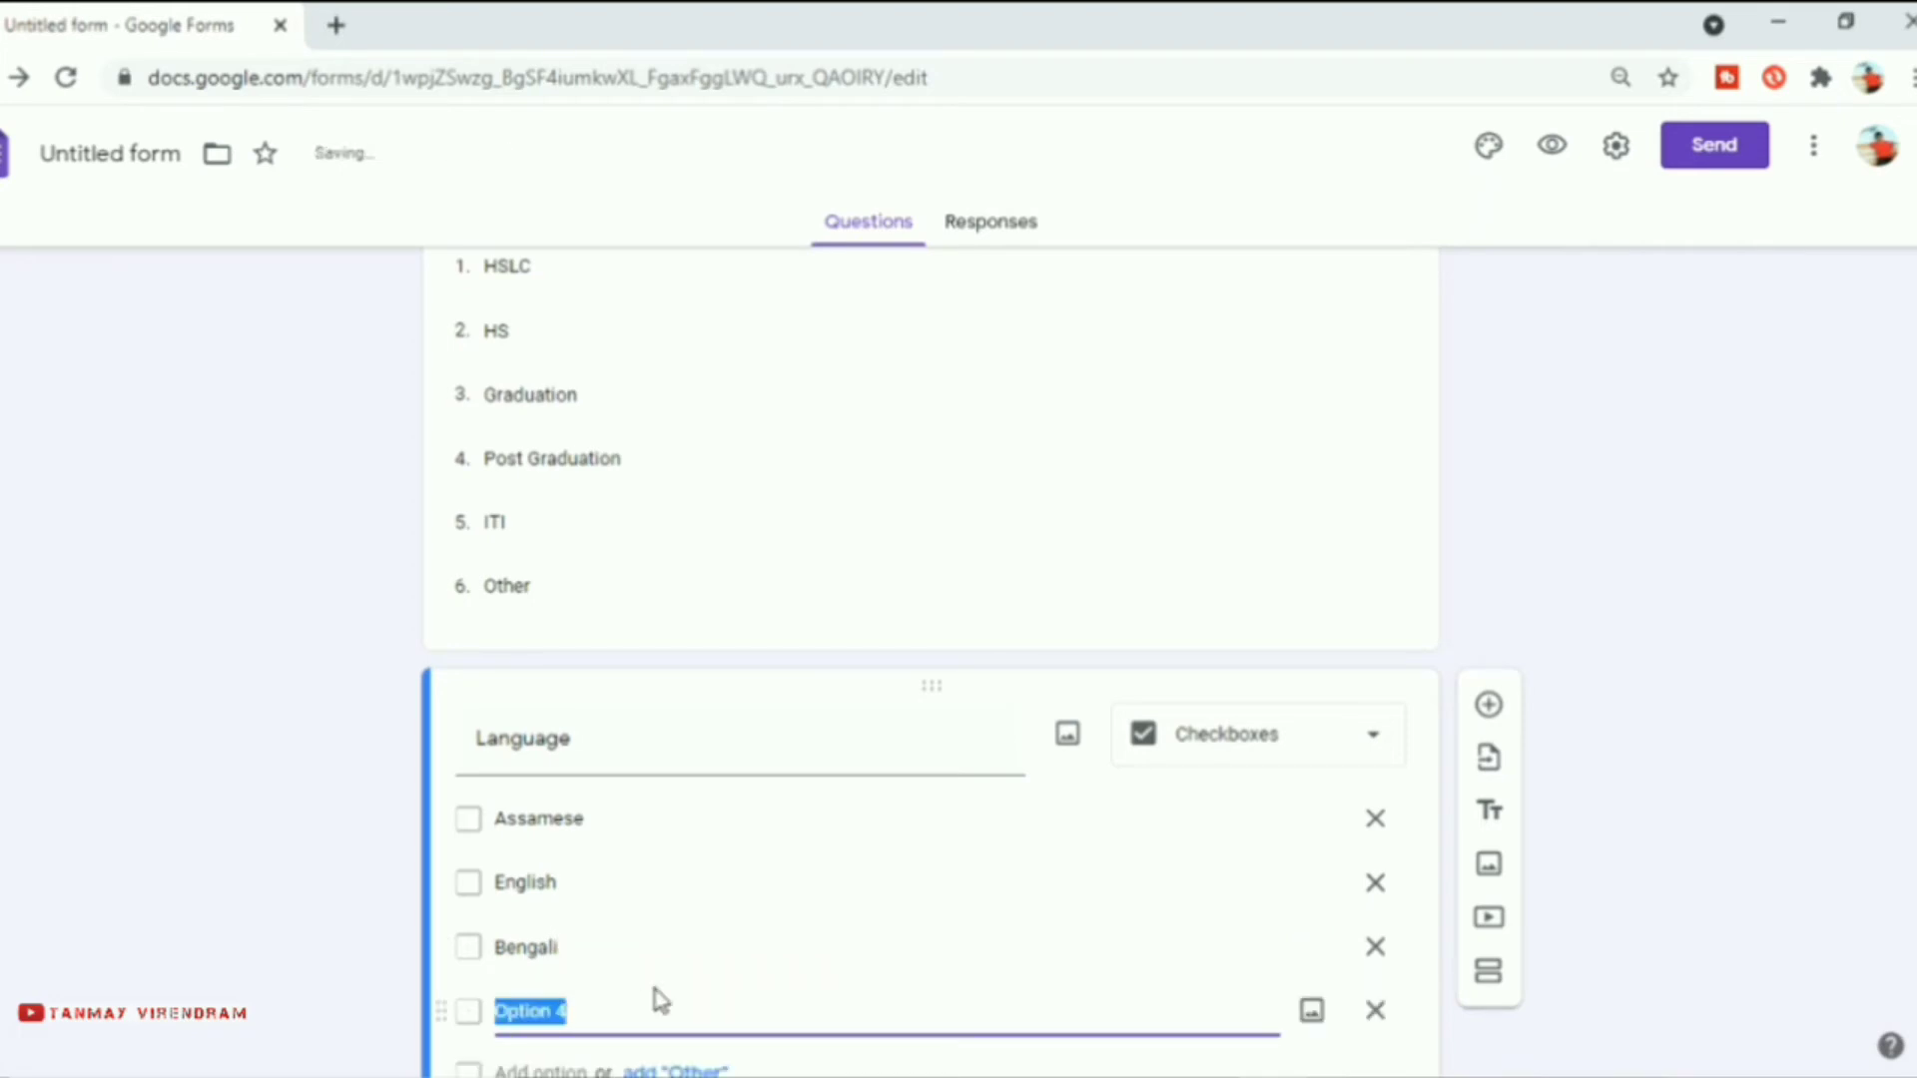
text(Hindi)
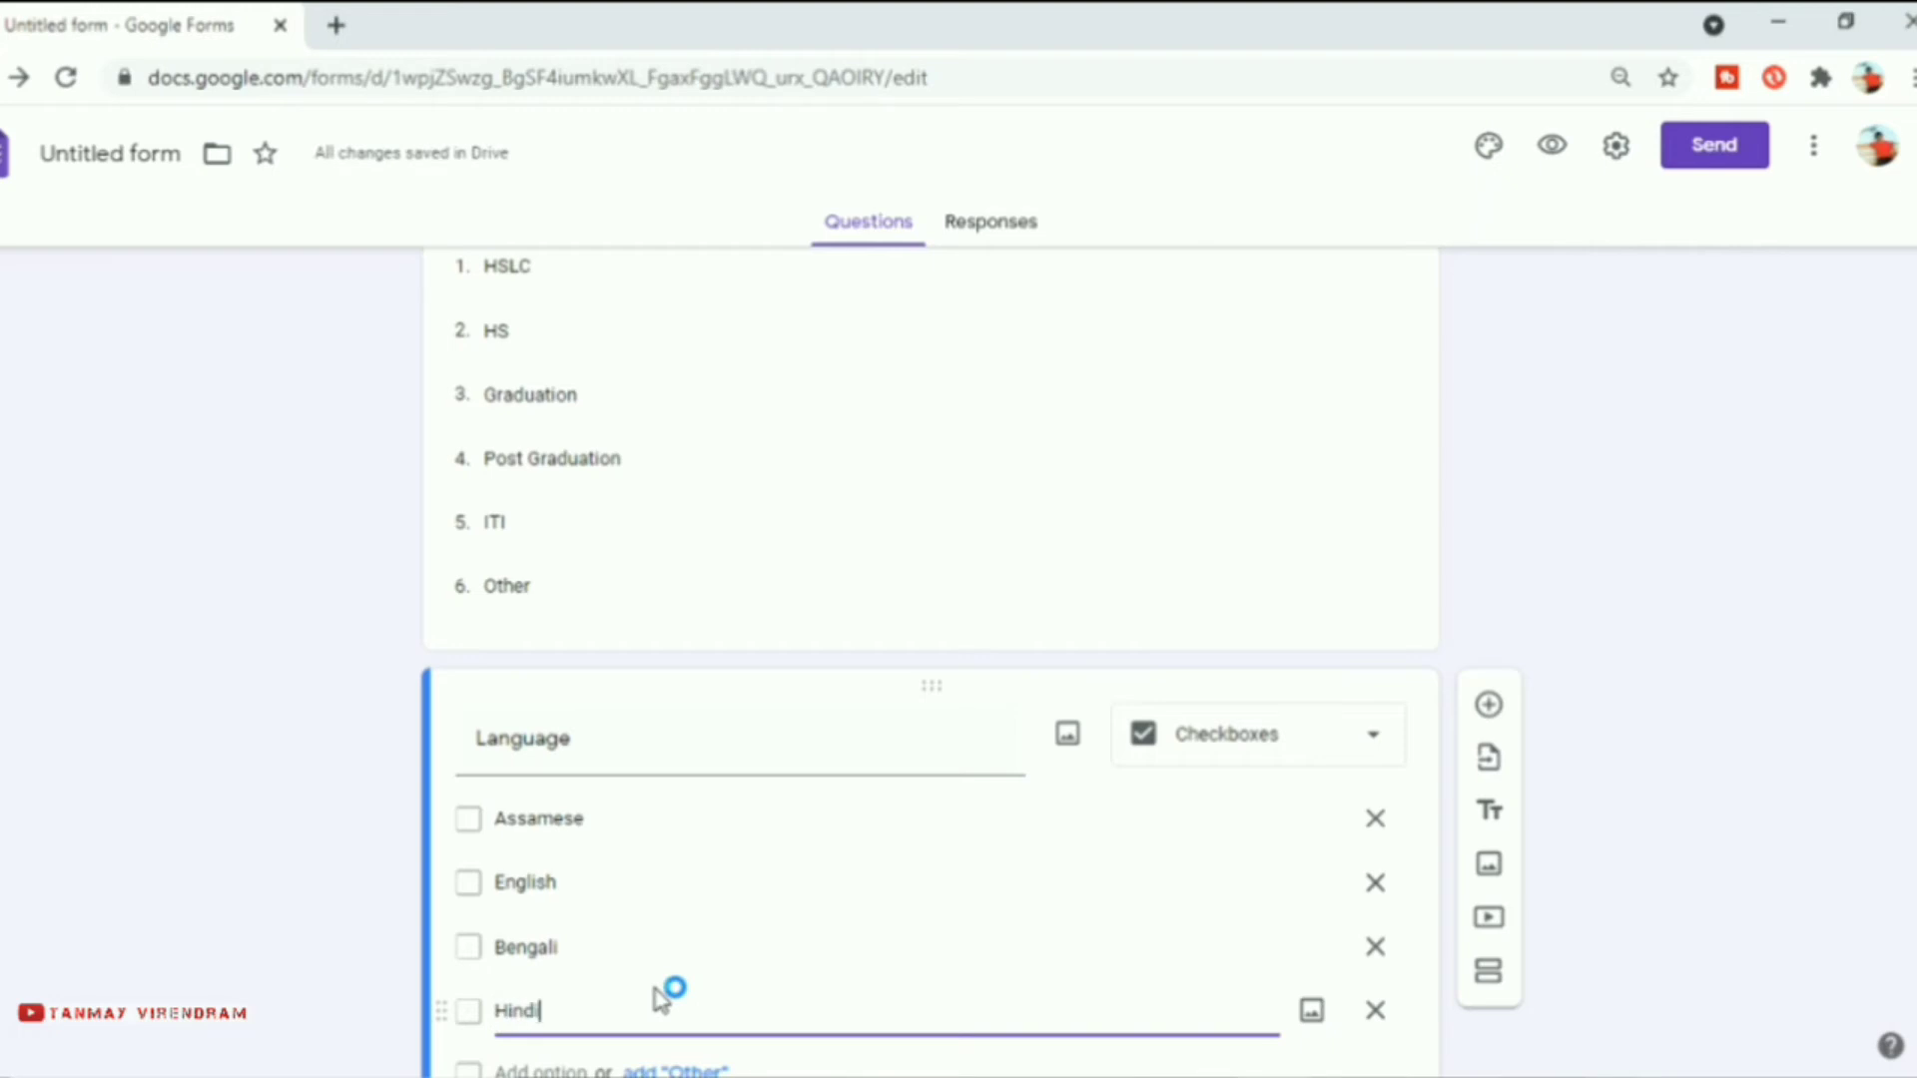
- Add "Others" as the fifth option of the Language question and make the question required
scroll(664, 993, down, 3)
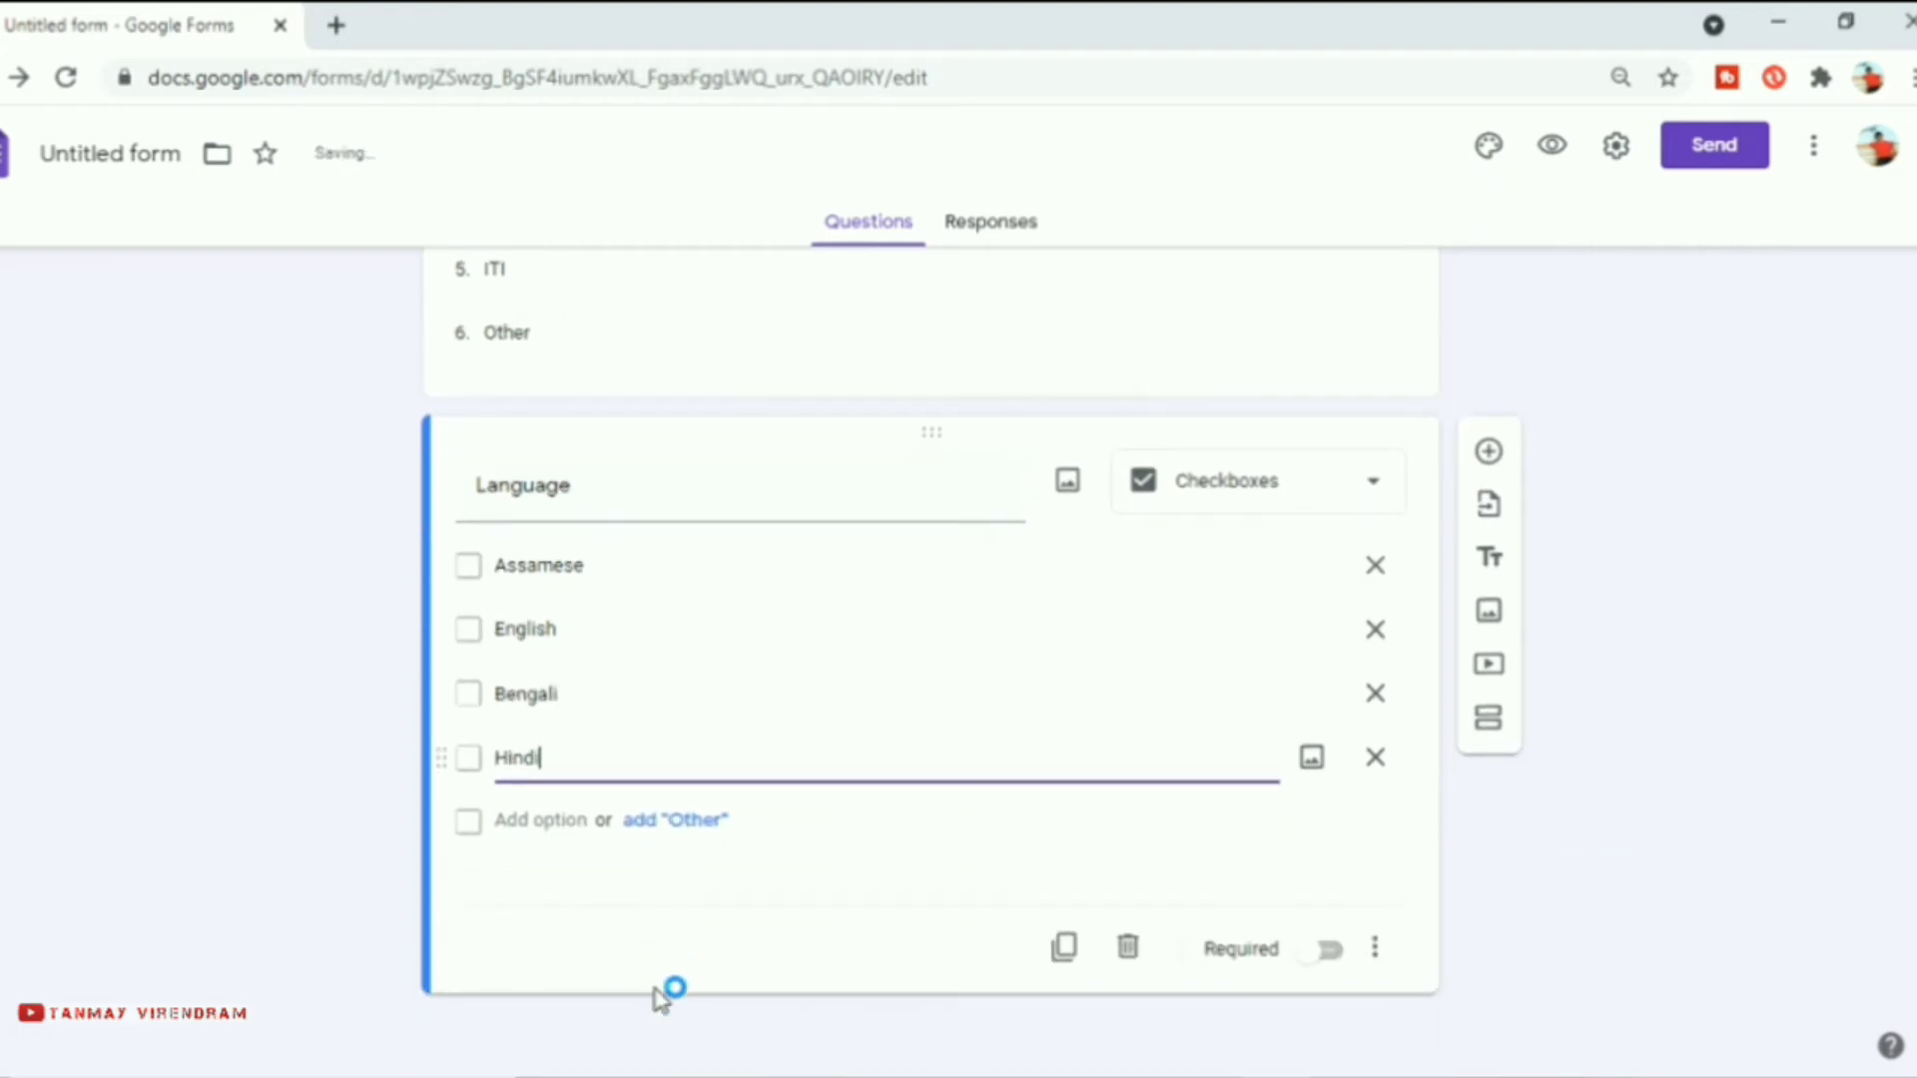
click(583, 844)
text(O)
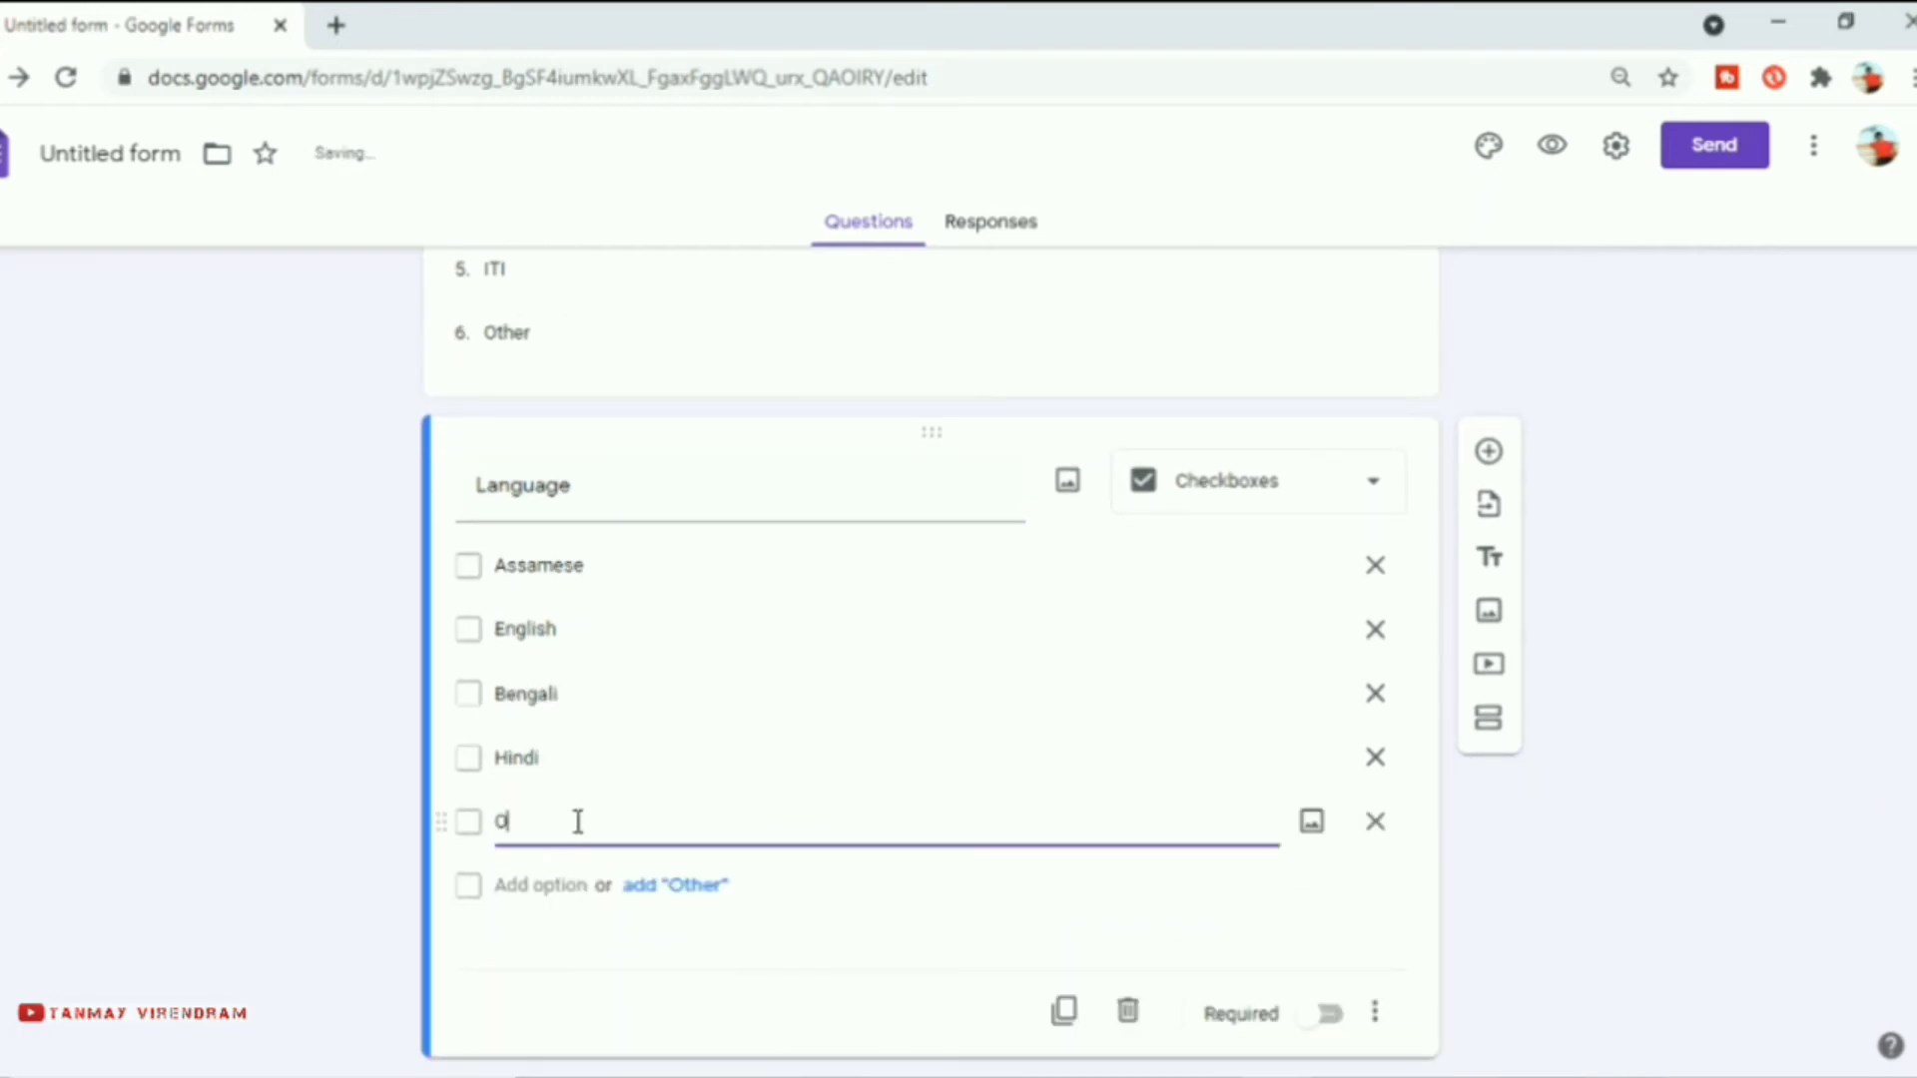
text(thers)
click(1308, 1016)
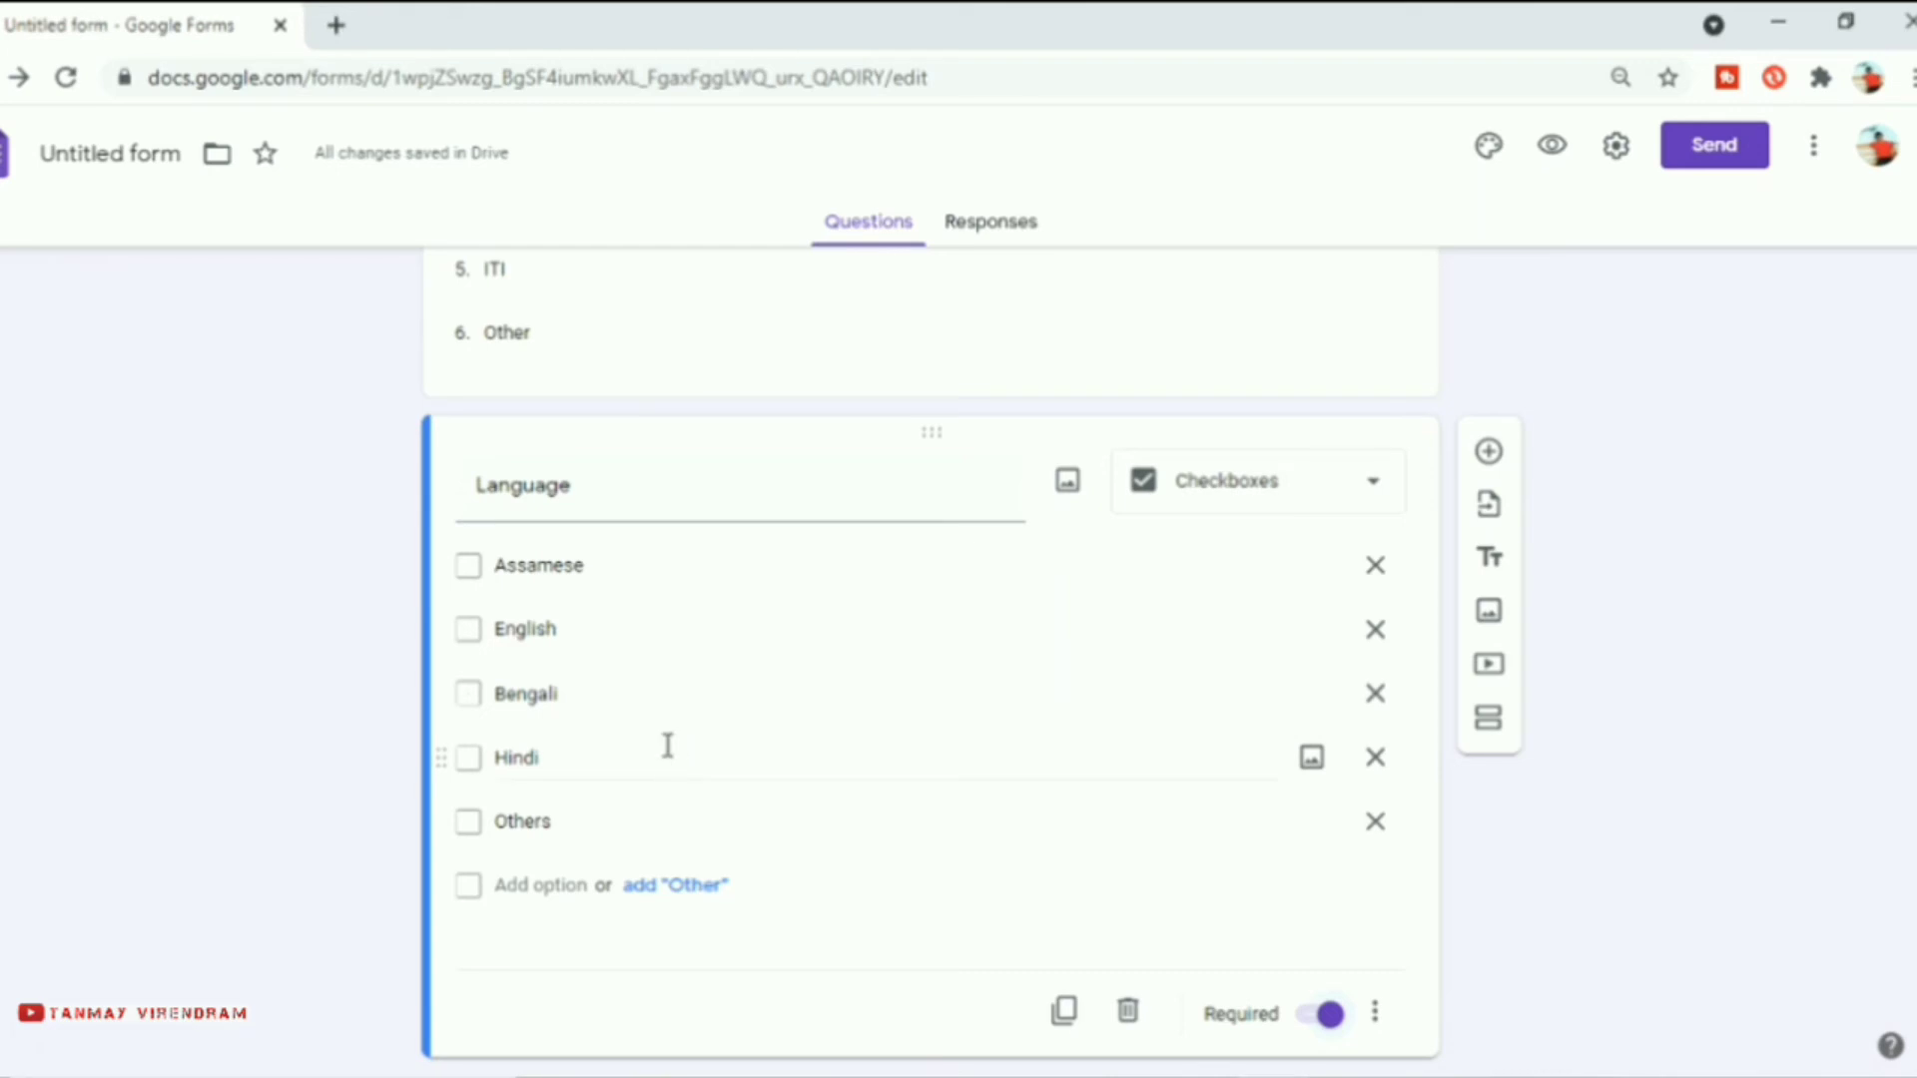
- Review the whole form from the Teacher Information title down to the Language question
scroll(668, 749, up, 8)
scroll(668, 758, up, 5)
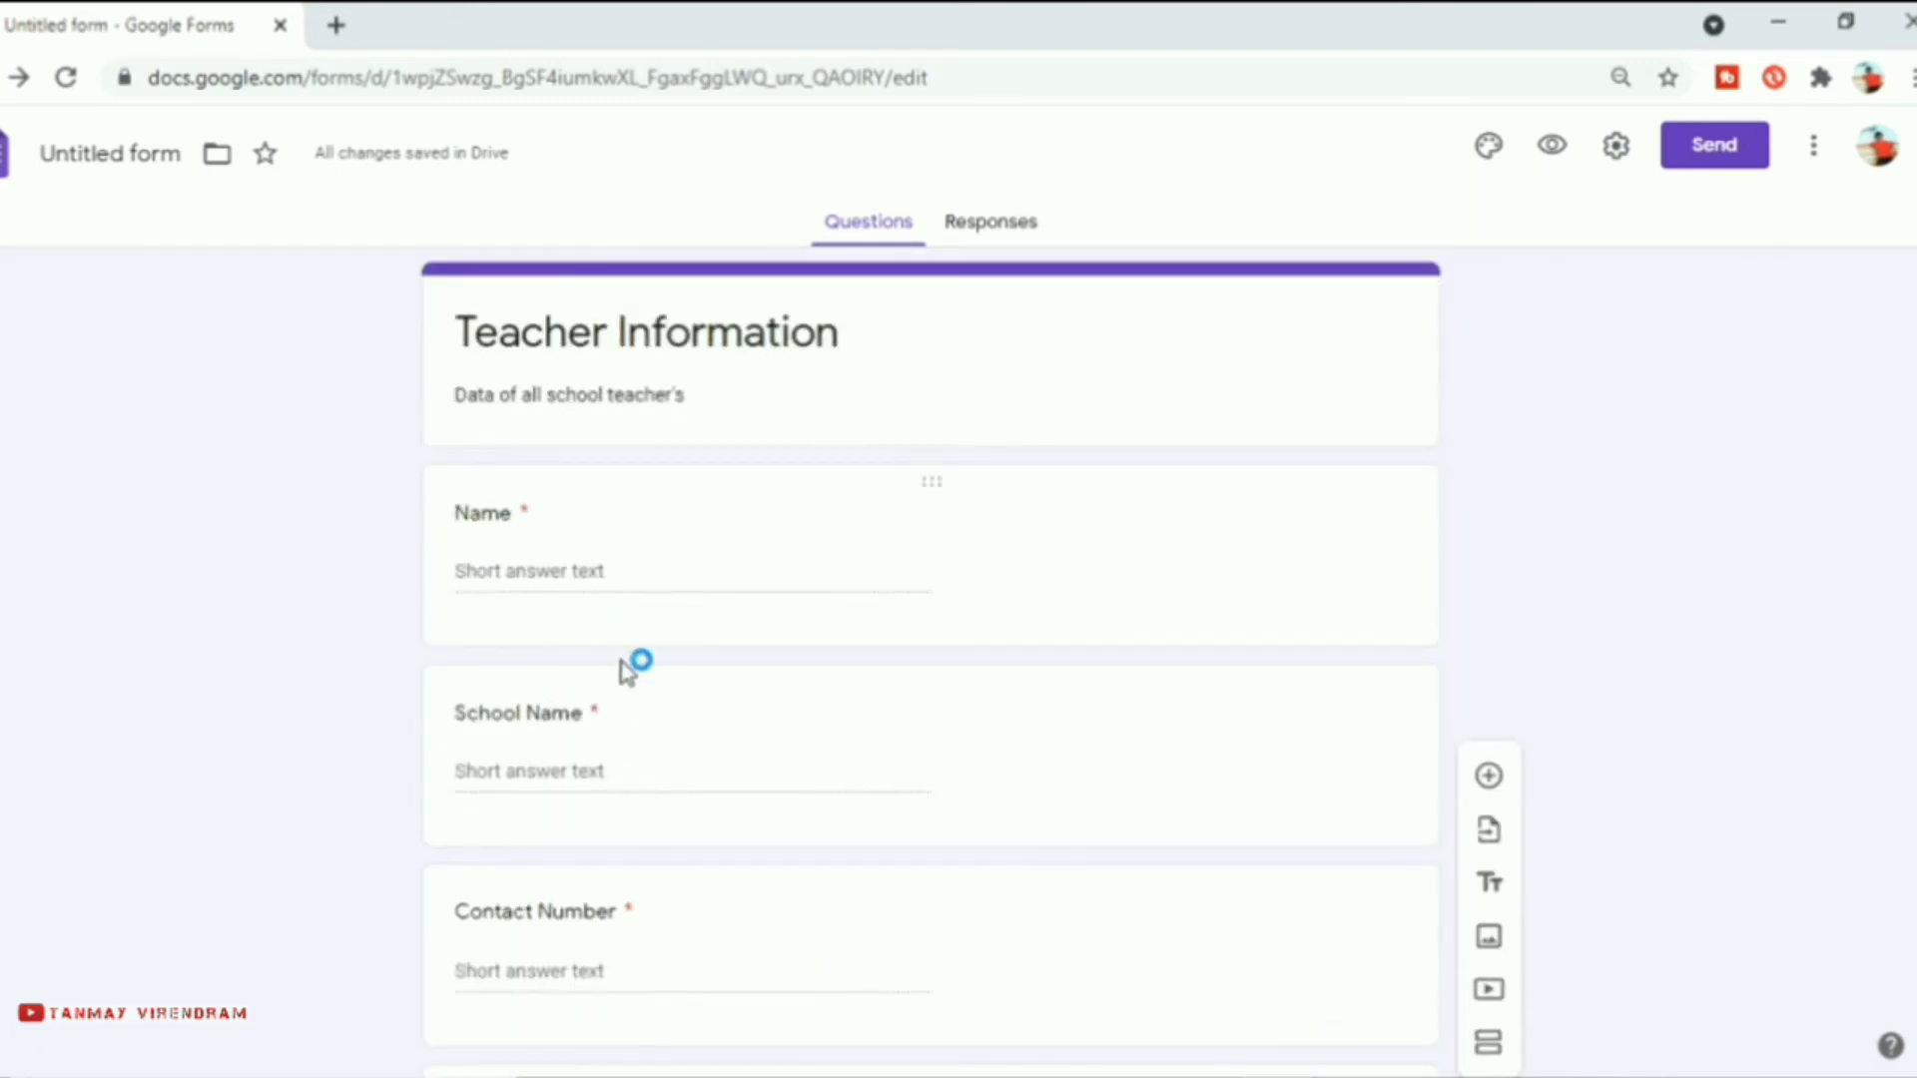
scroll(629, 689, down, 1)
scroll(612, 799, down, 3)
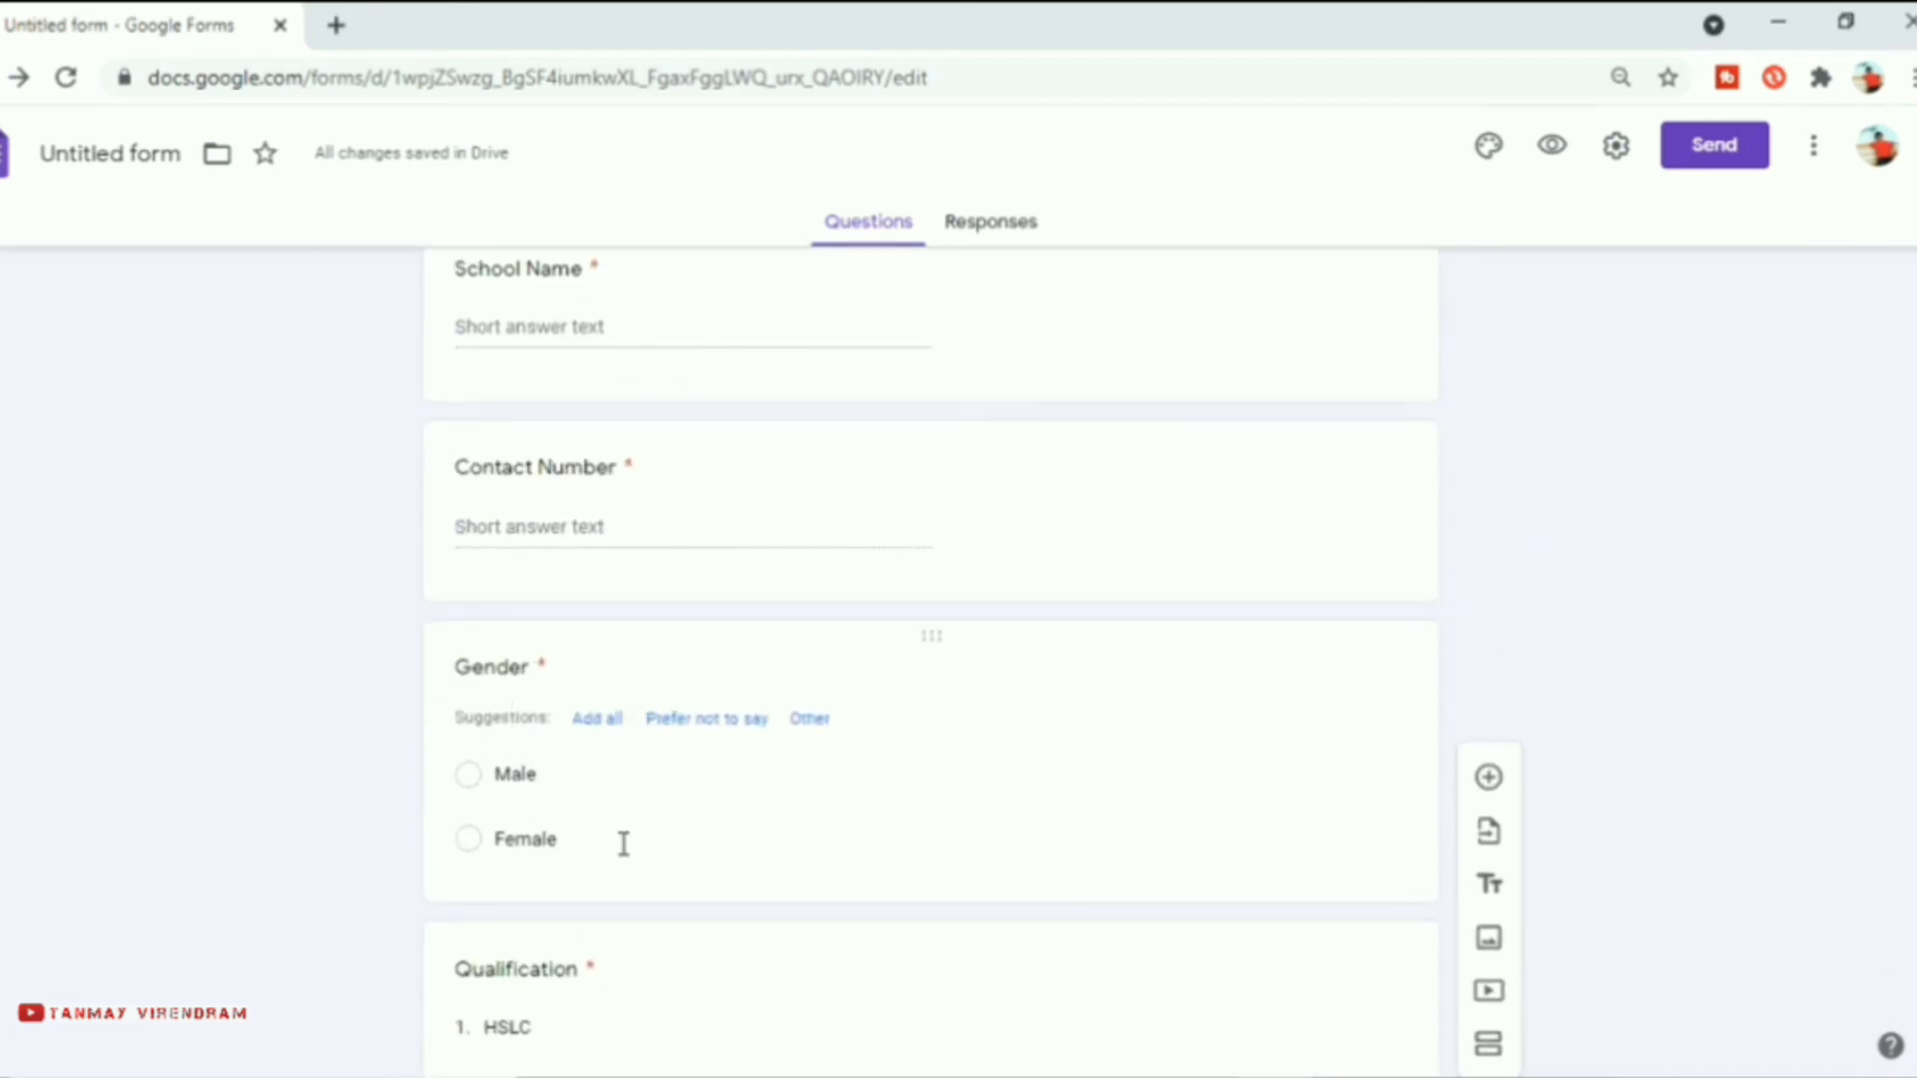
scroll(625, 849, down, 2)
scroll(627, 859, down, 9)
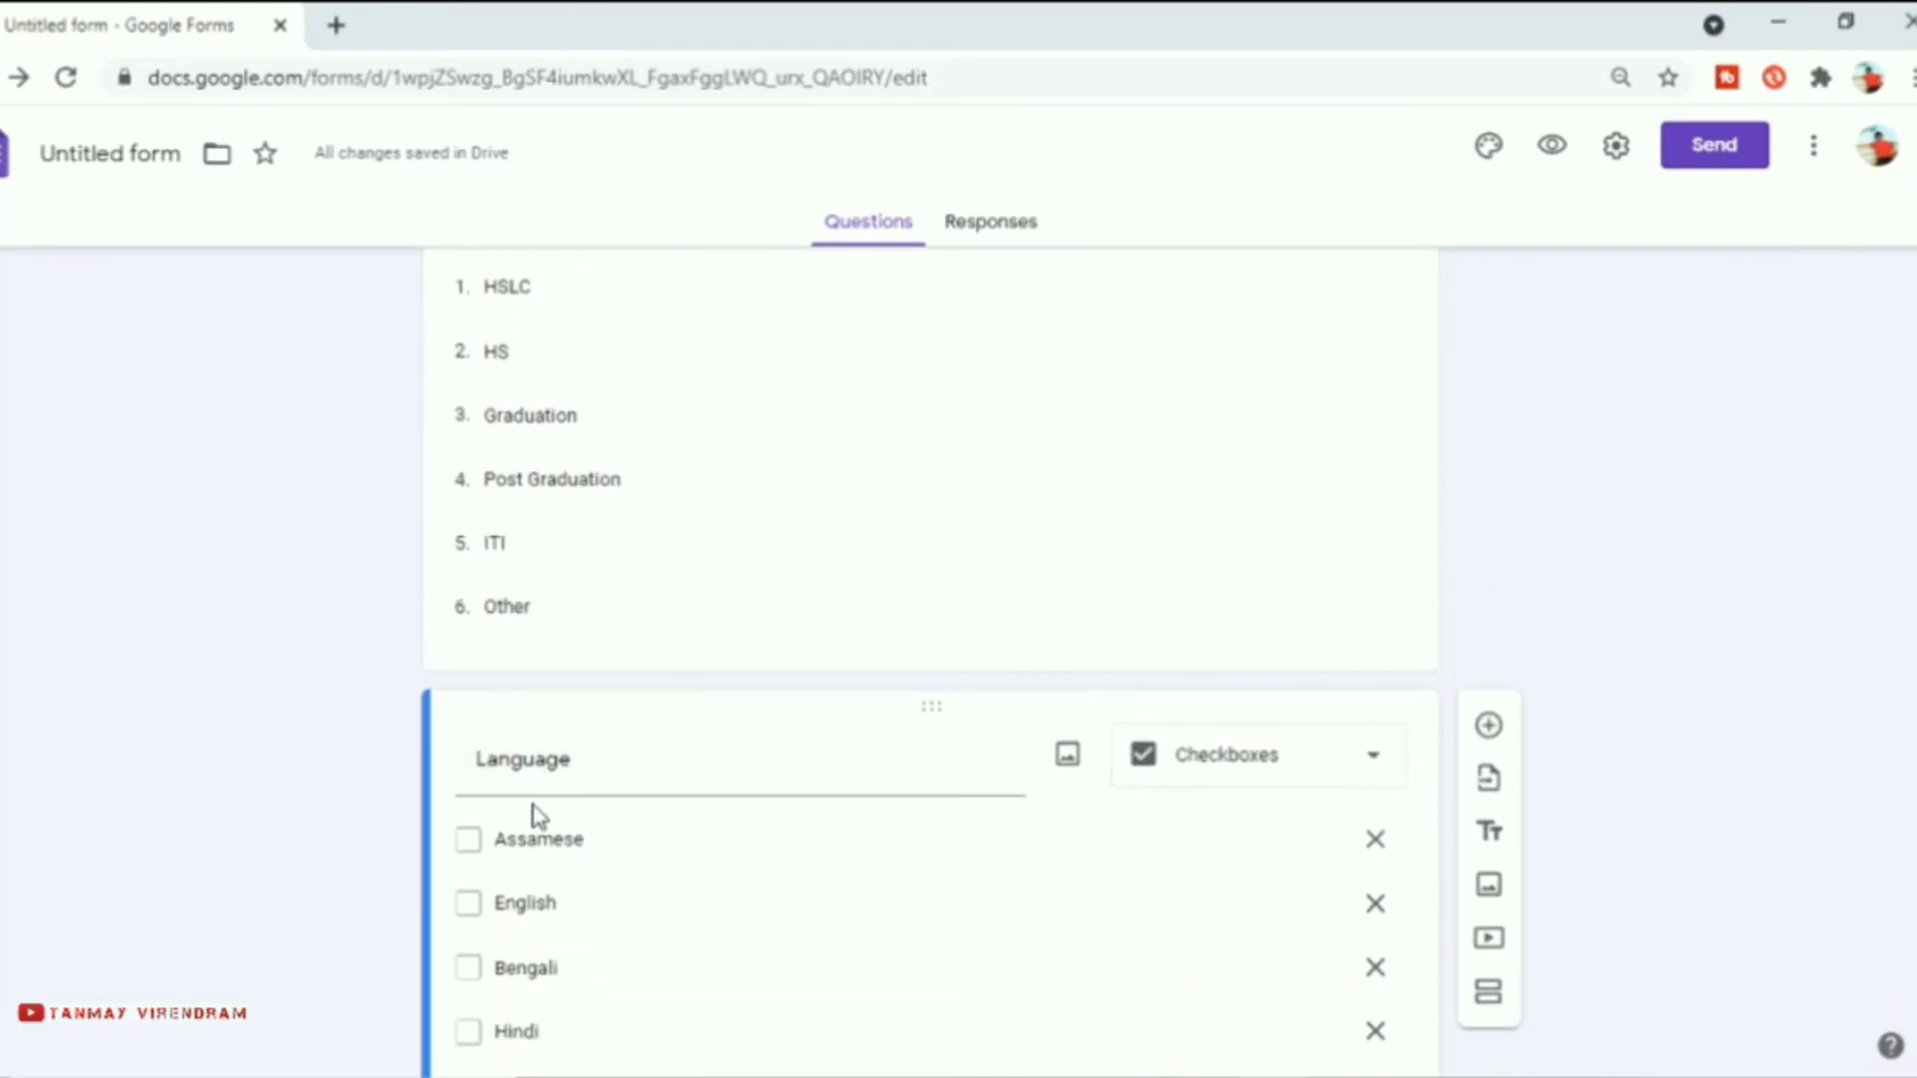
scroll(571, 886, down, 1)
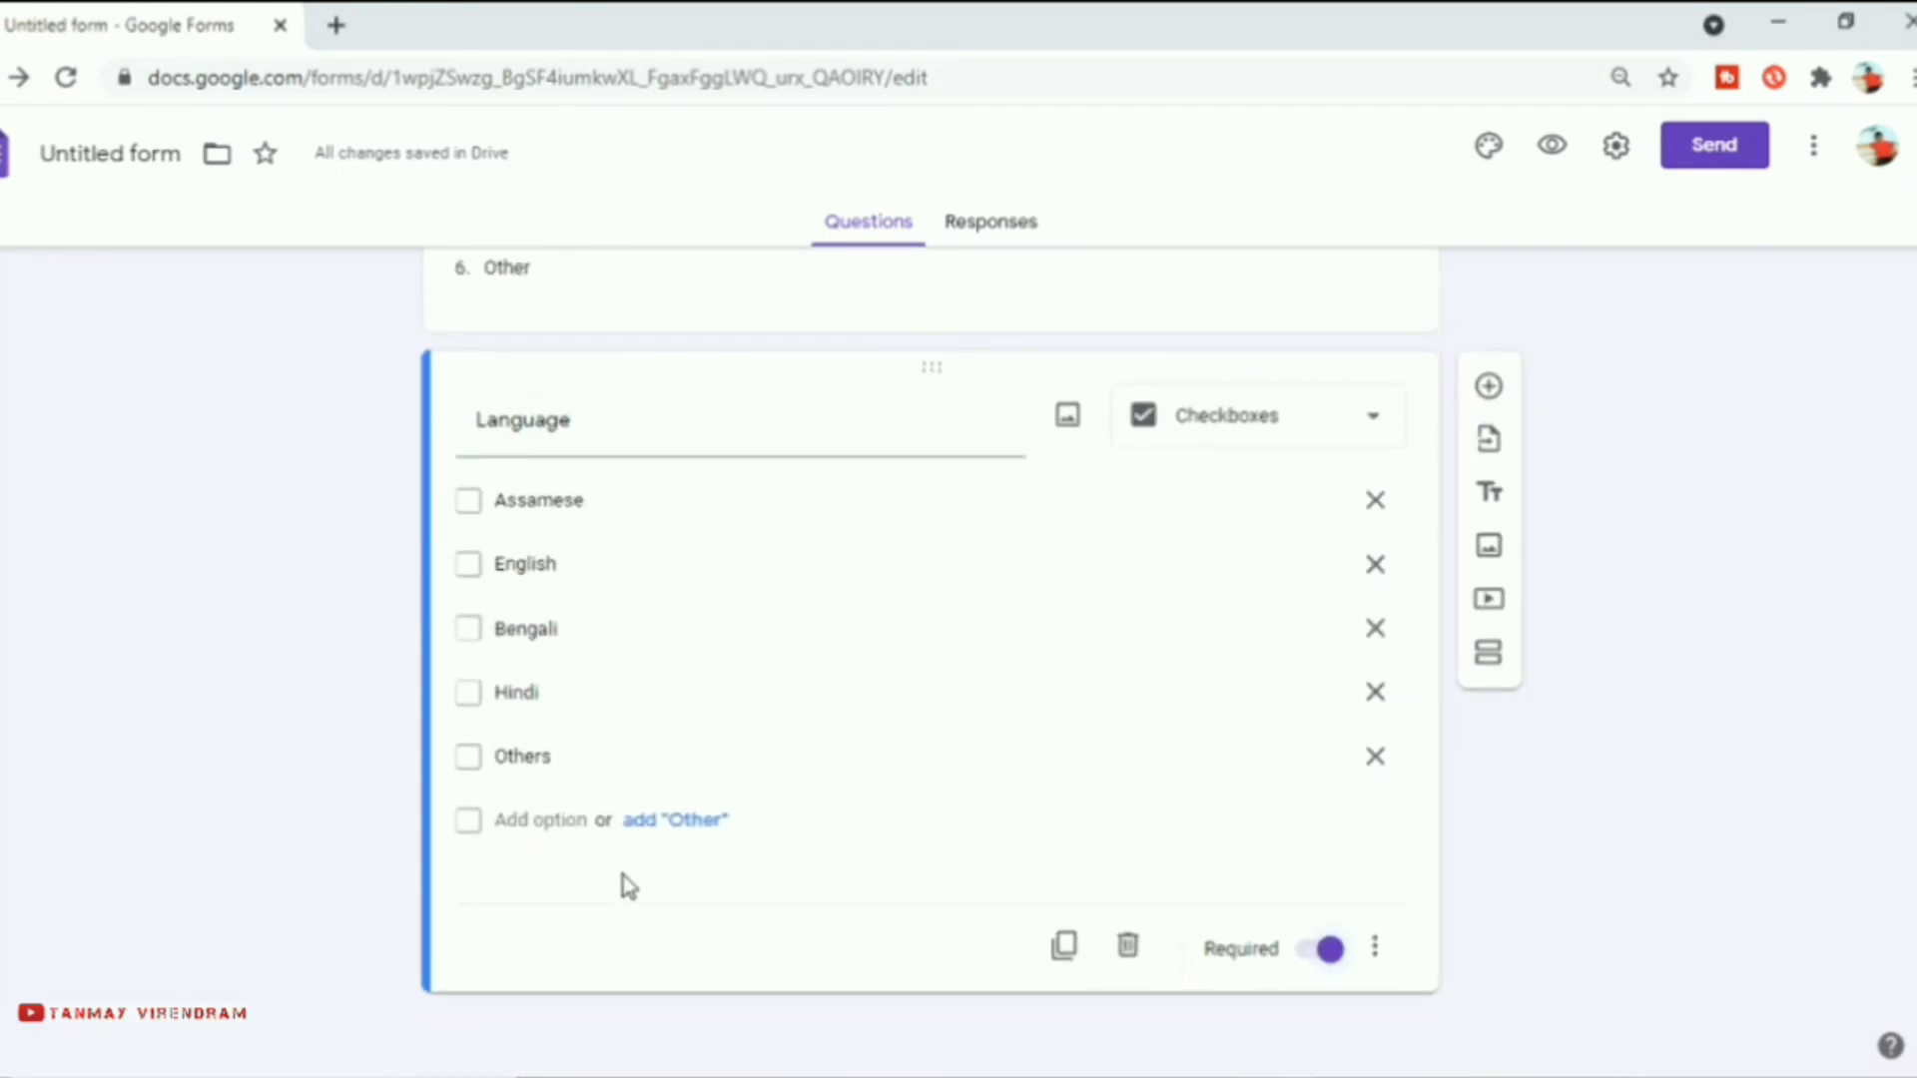
- Add a question named "Upload Photo" below Language with the file upload type and allow respondents to upload files to Drive
click(1489, 388)
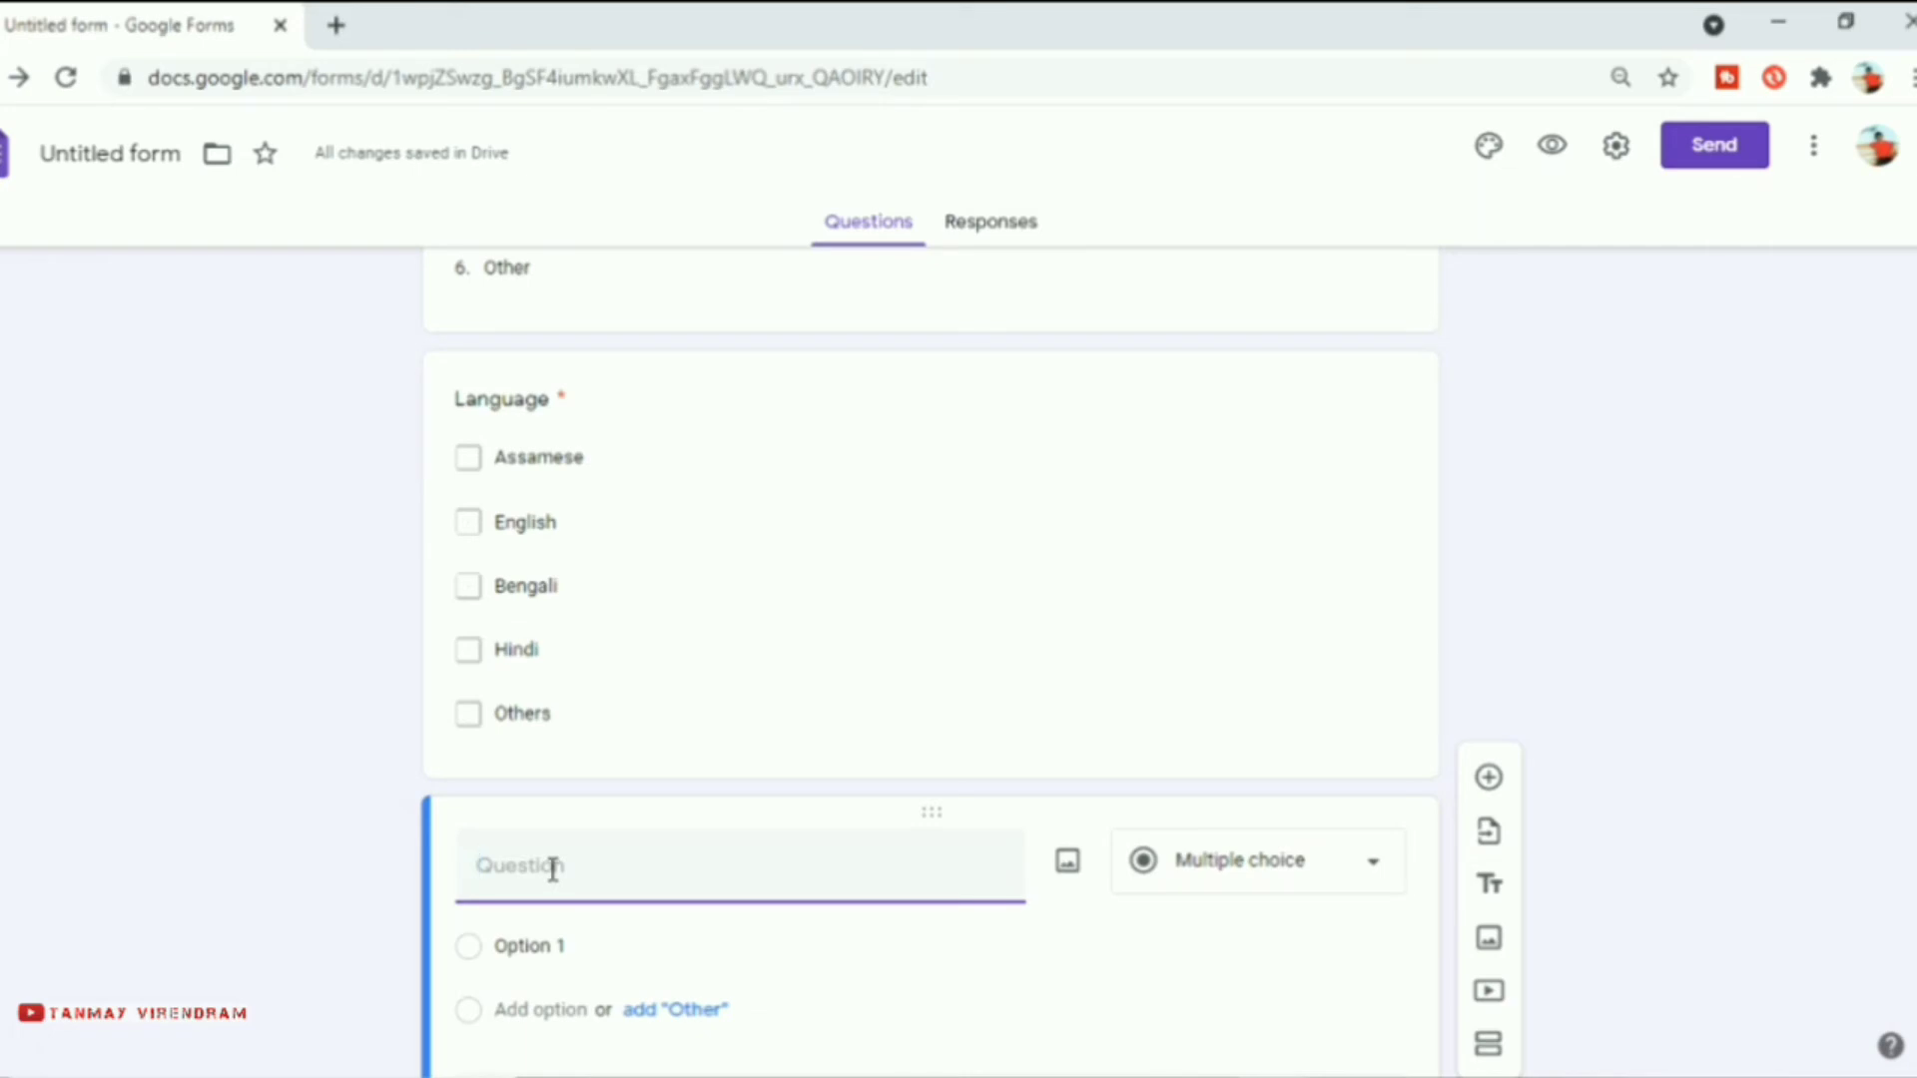
text(Uplo)
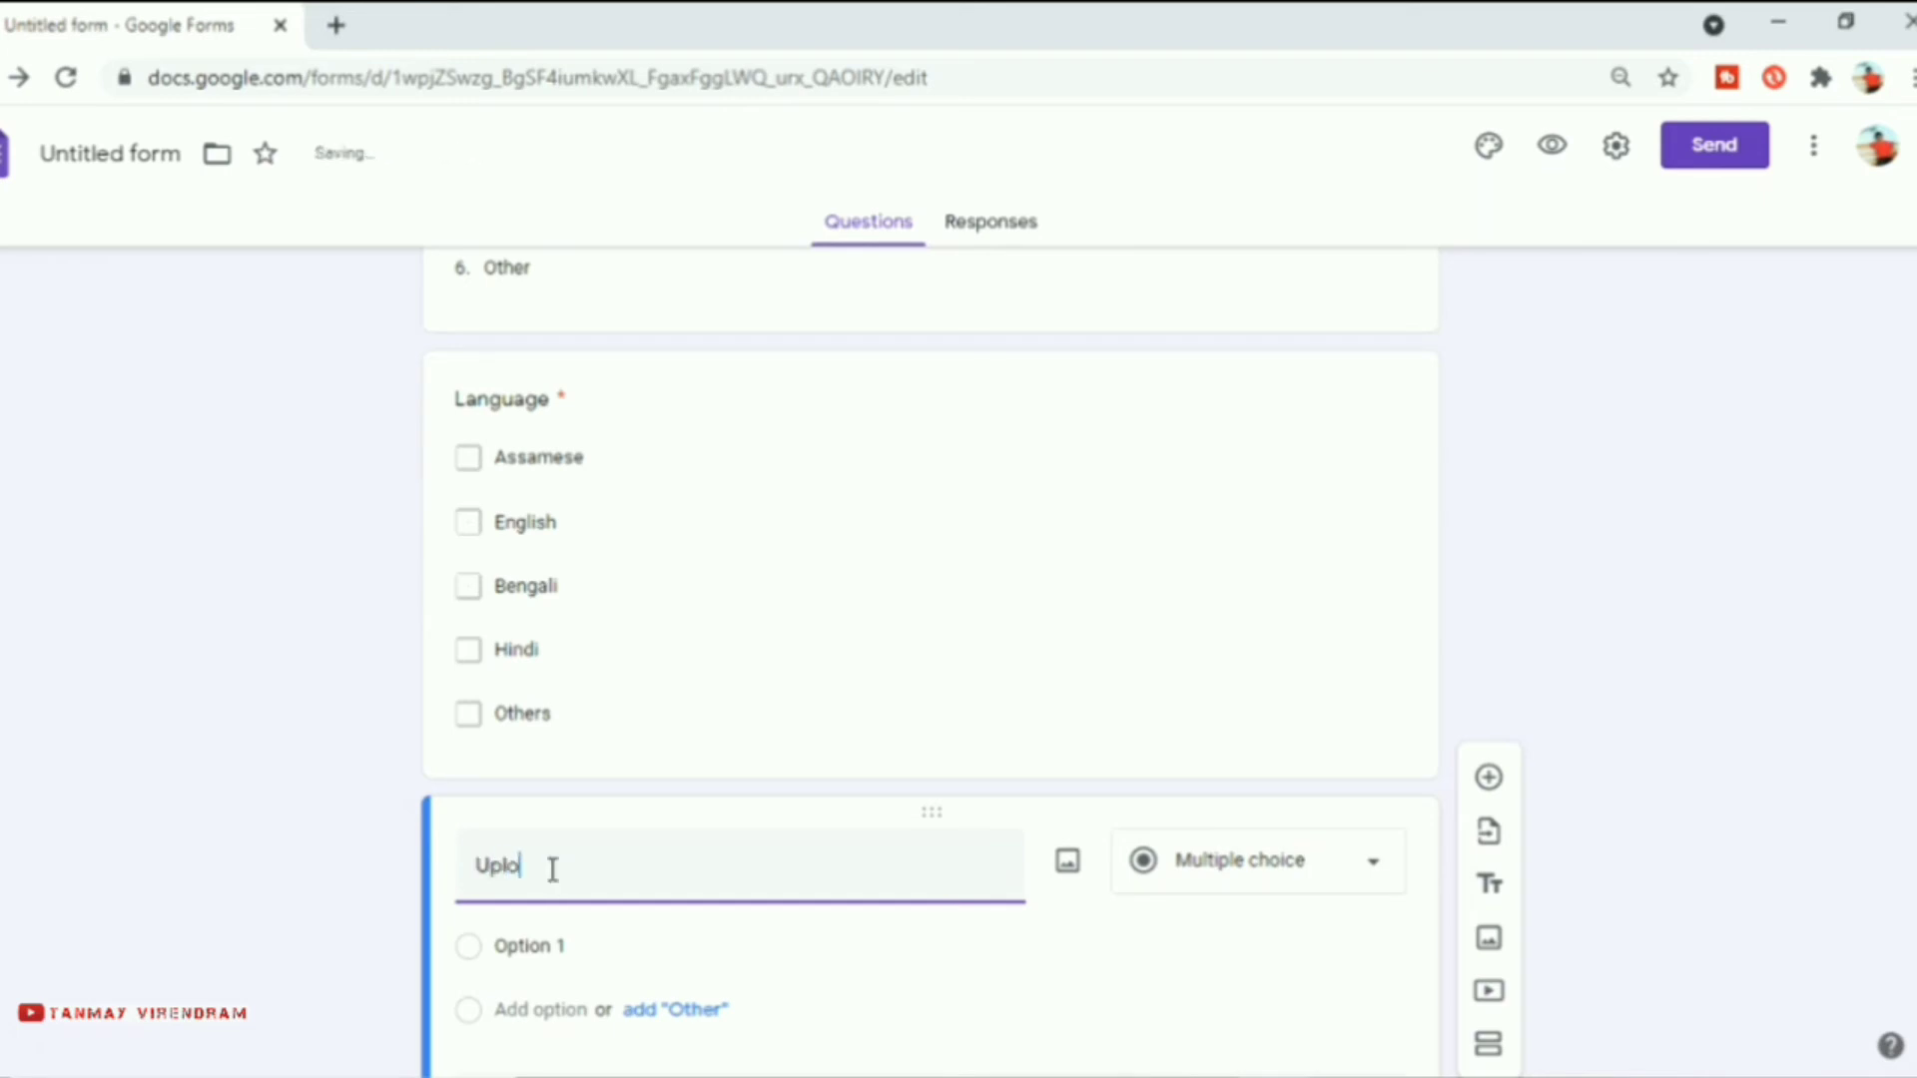
text(ad Photo)
click(1376, 879)
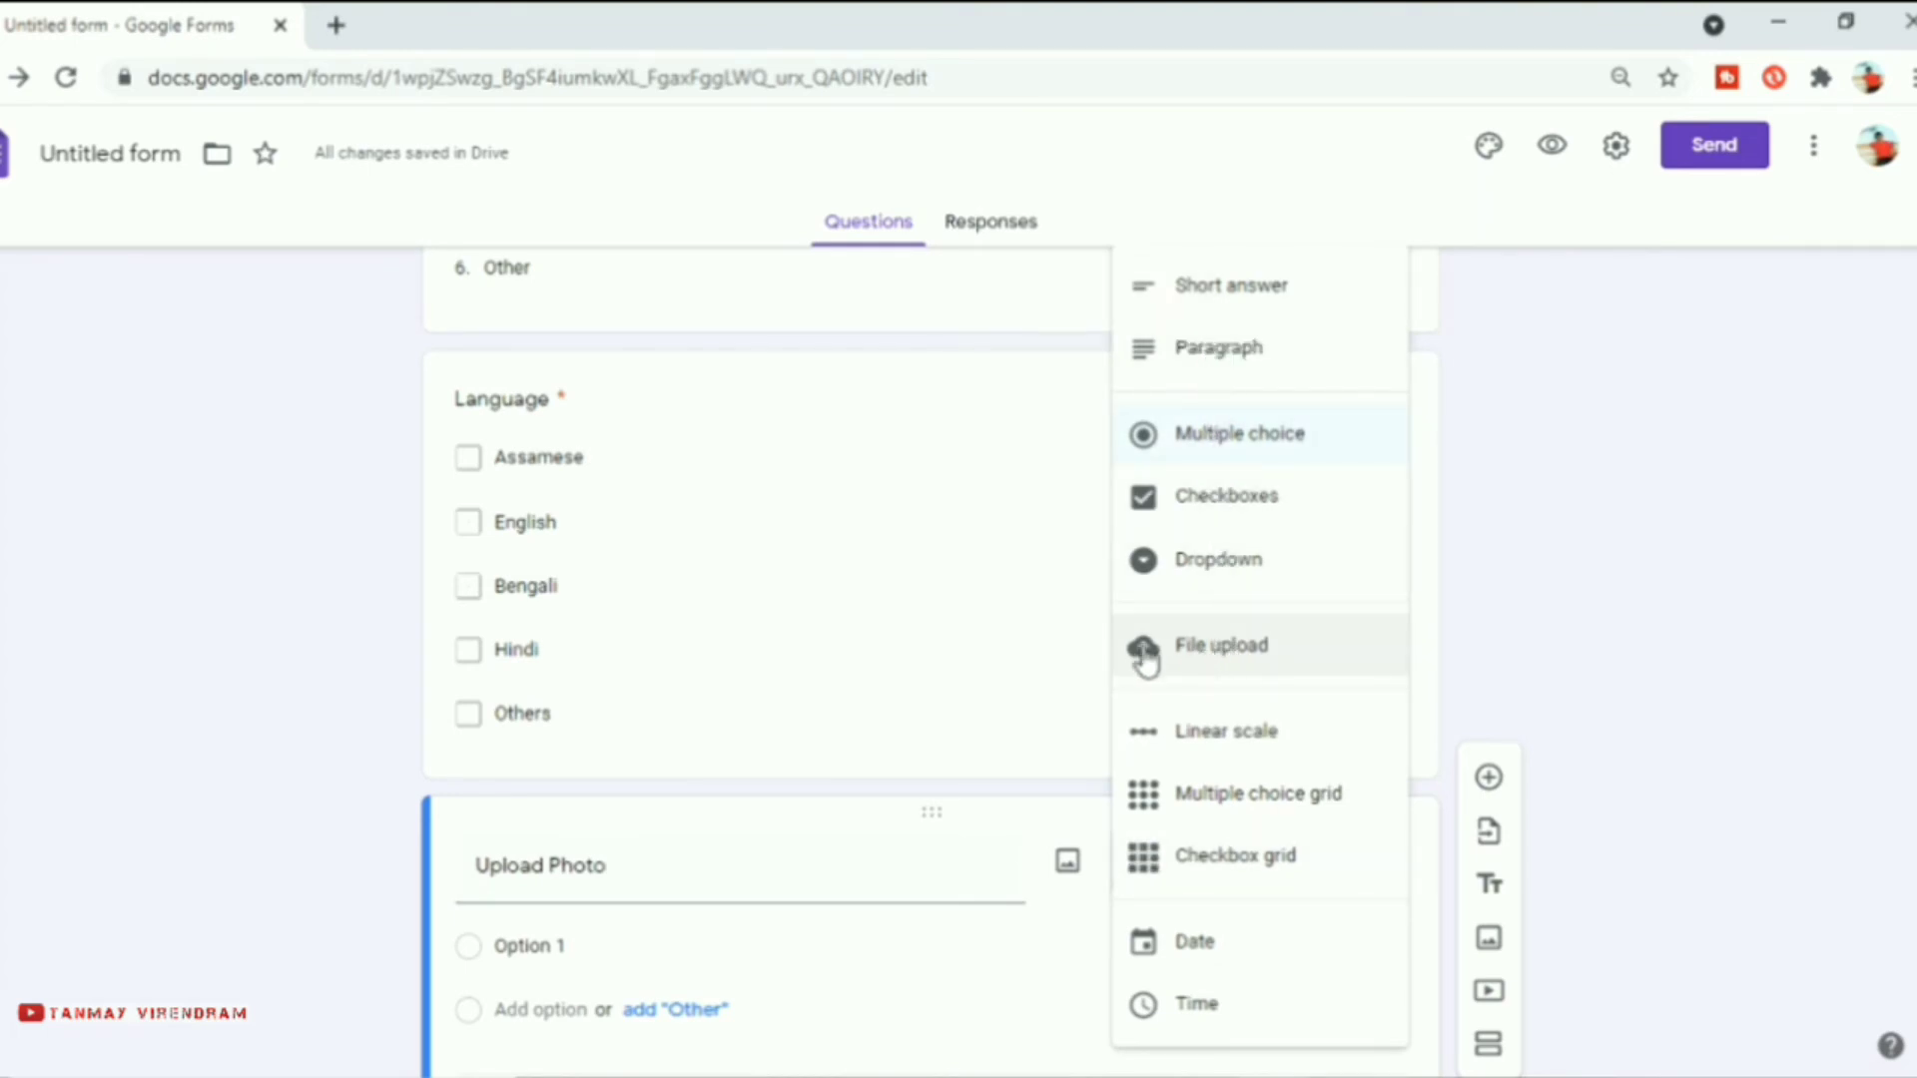
click(1248, 659)
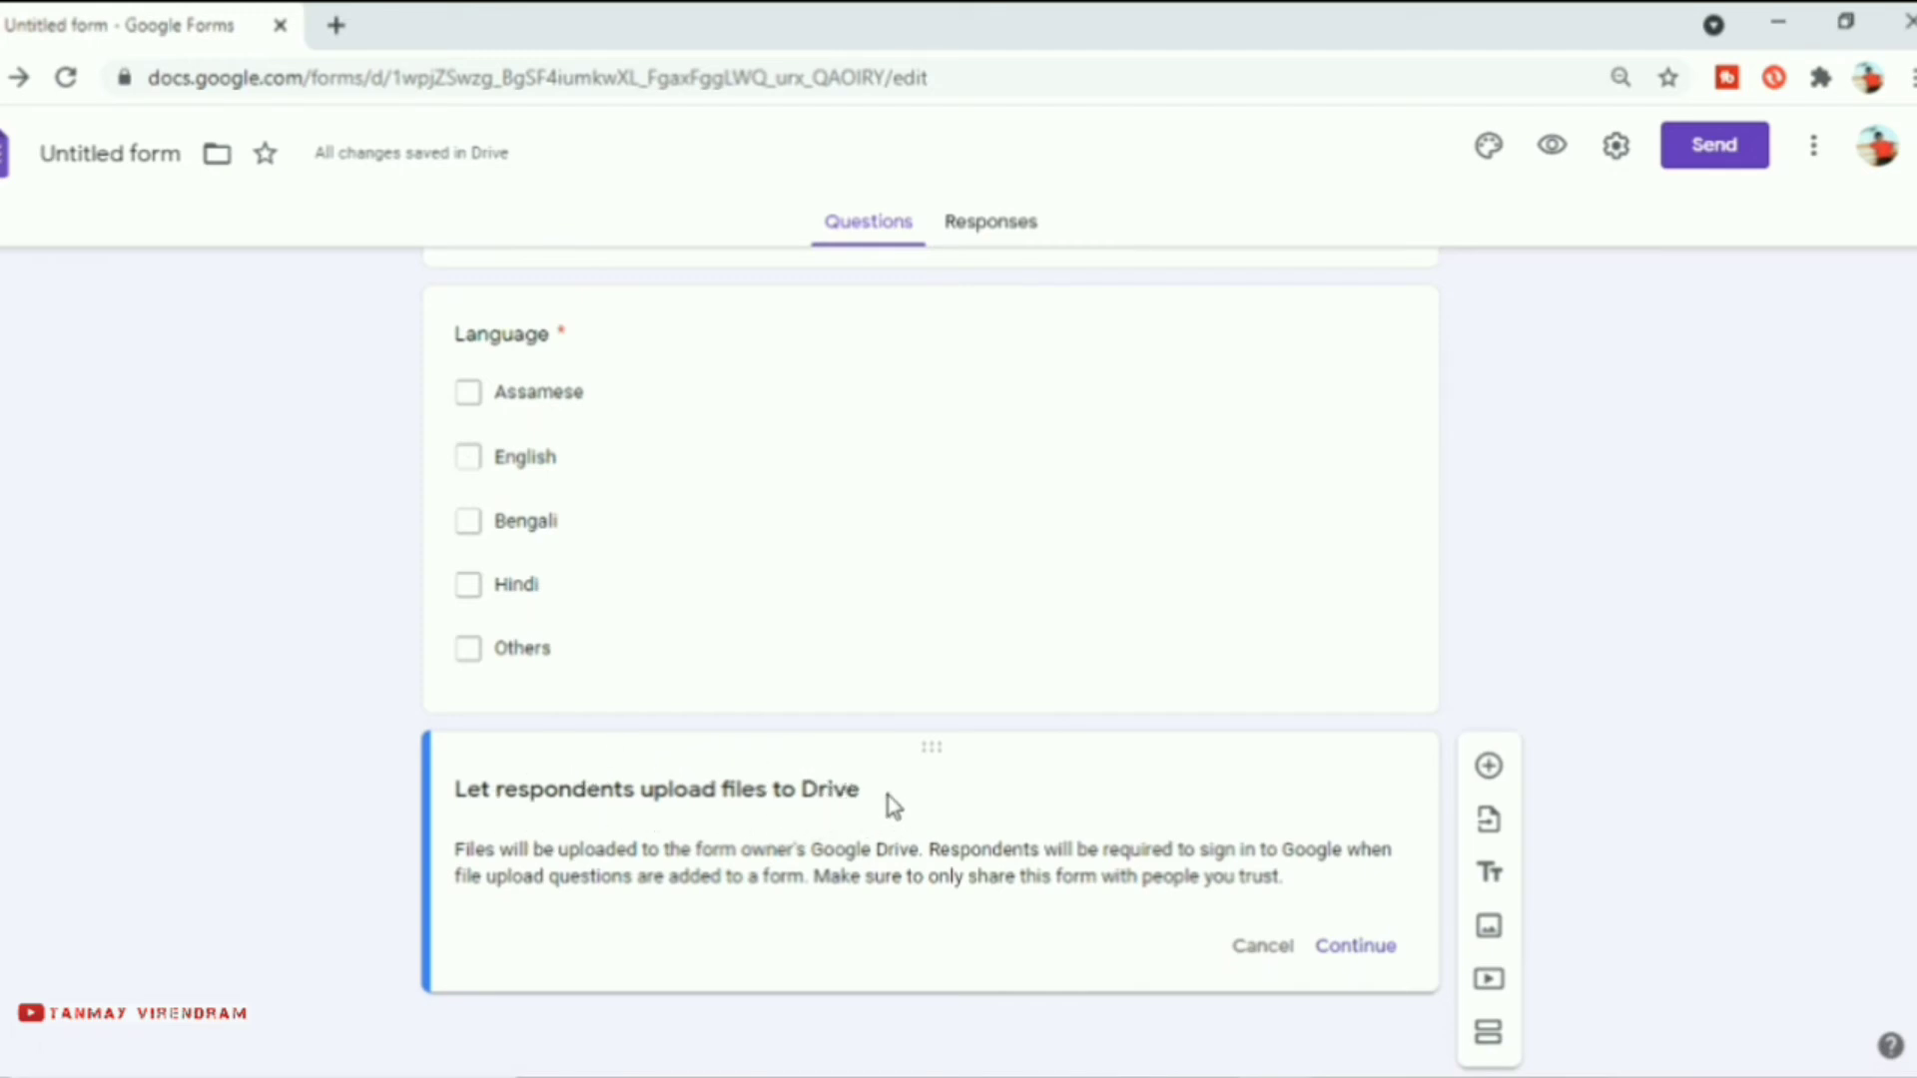
drag(863, 789, 460, 789)
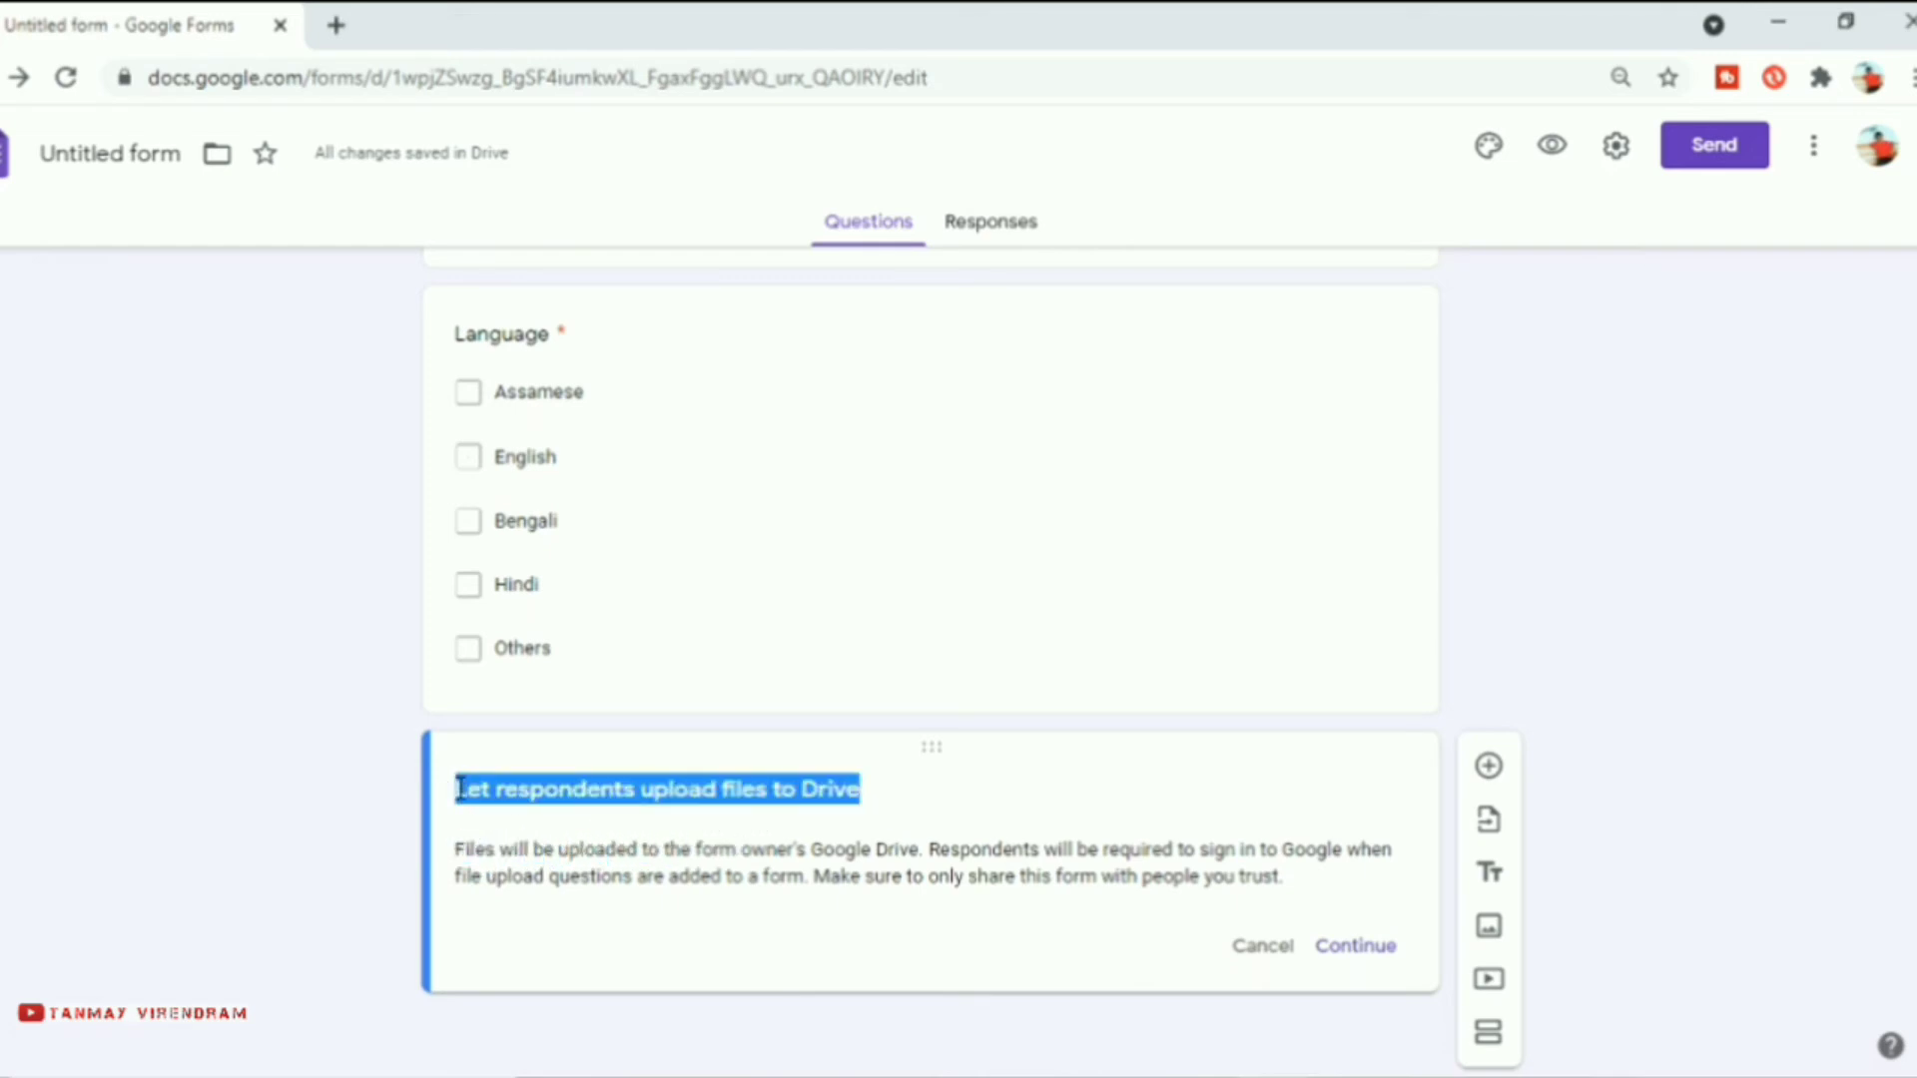
click(911, 799)
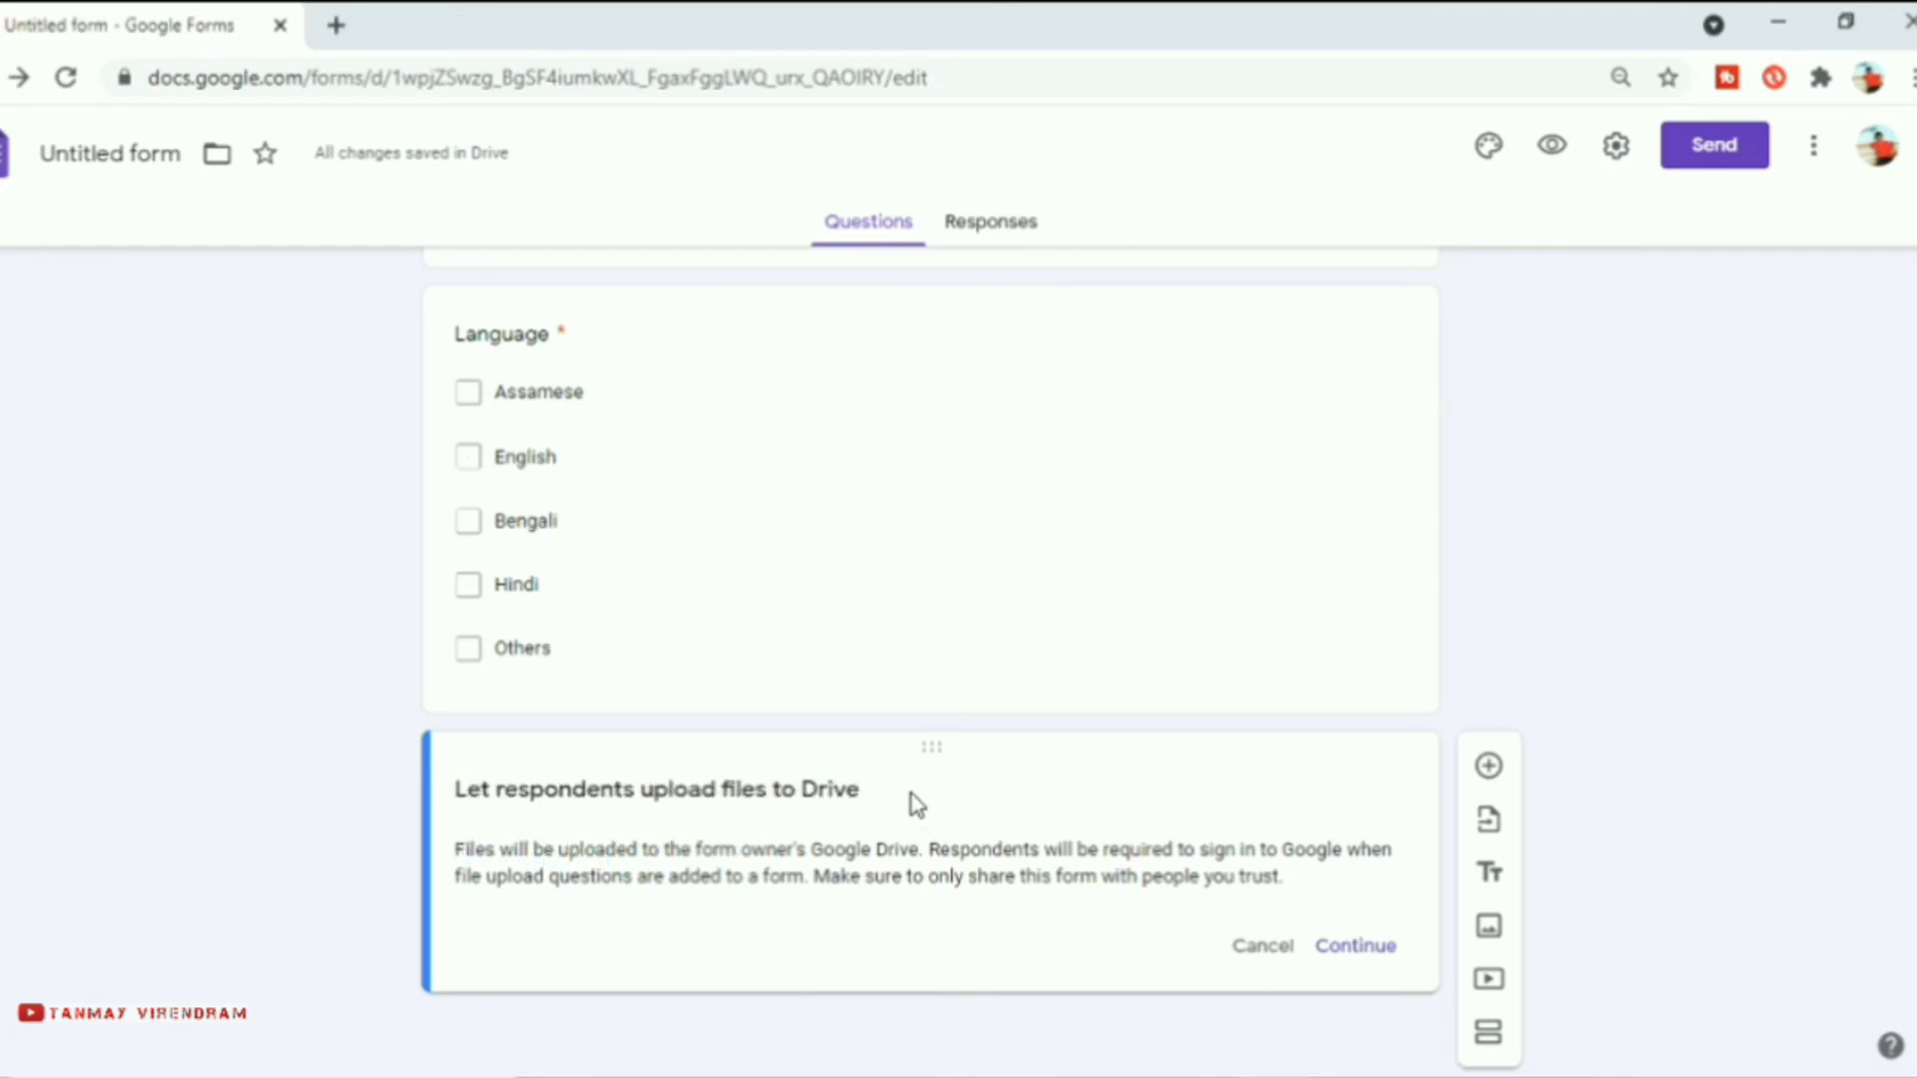
click(1381, 951)
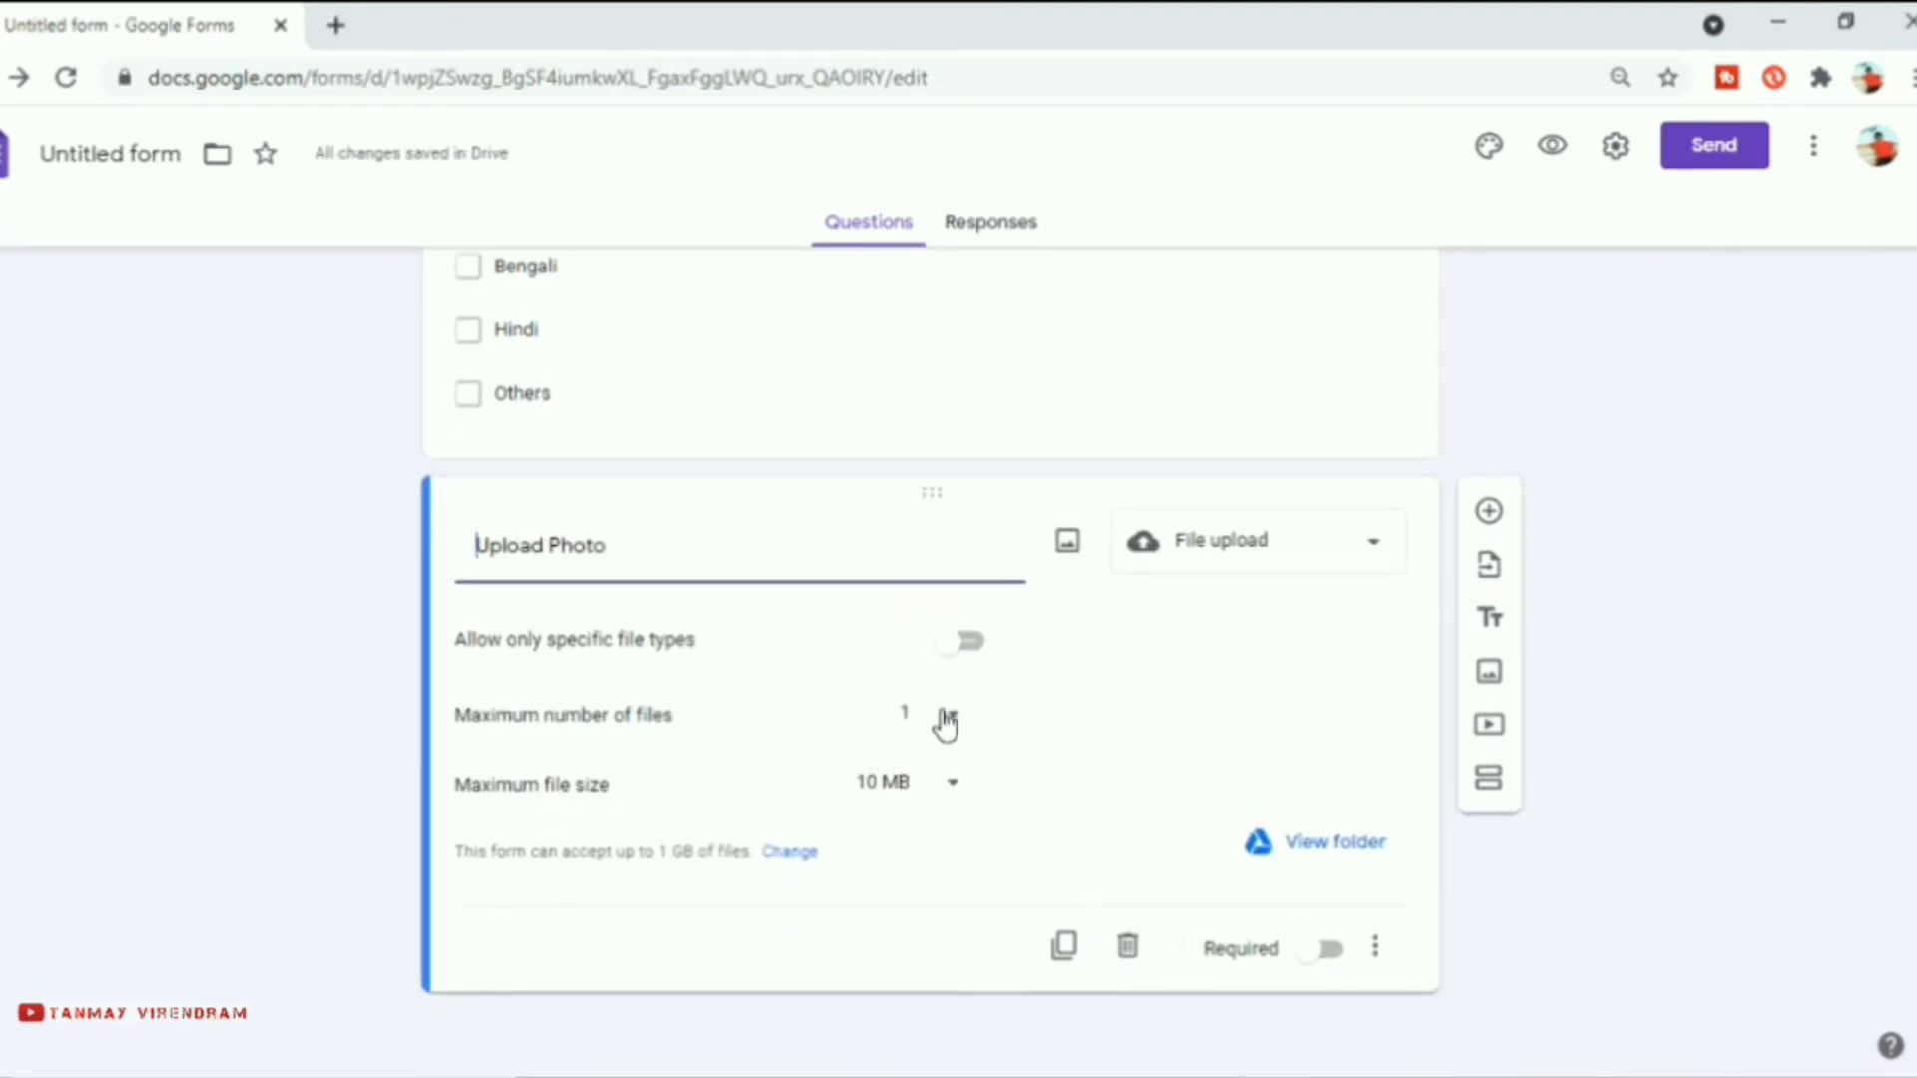
- Limit the Upload Photo question to a maximum file size of 1 MB and a maximum of 1 file
click(953, 788)
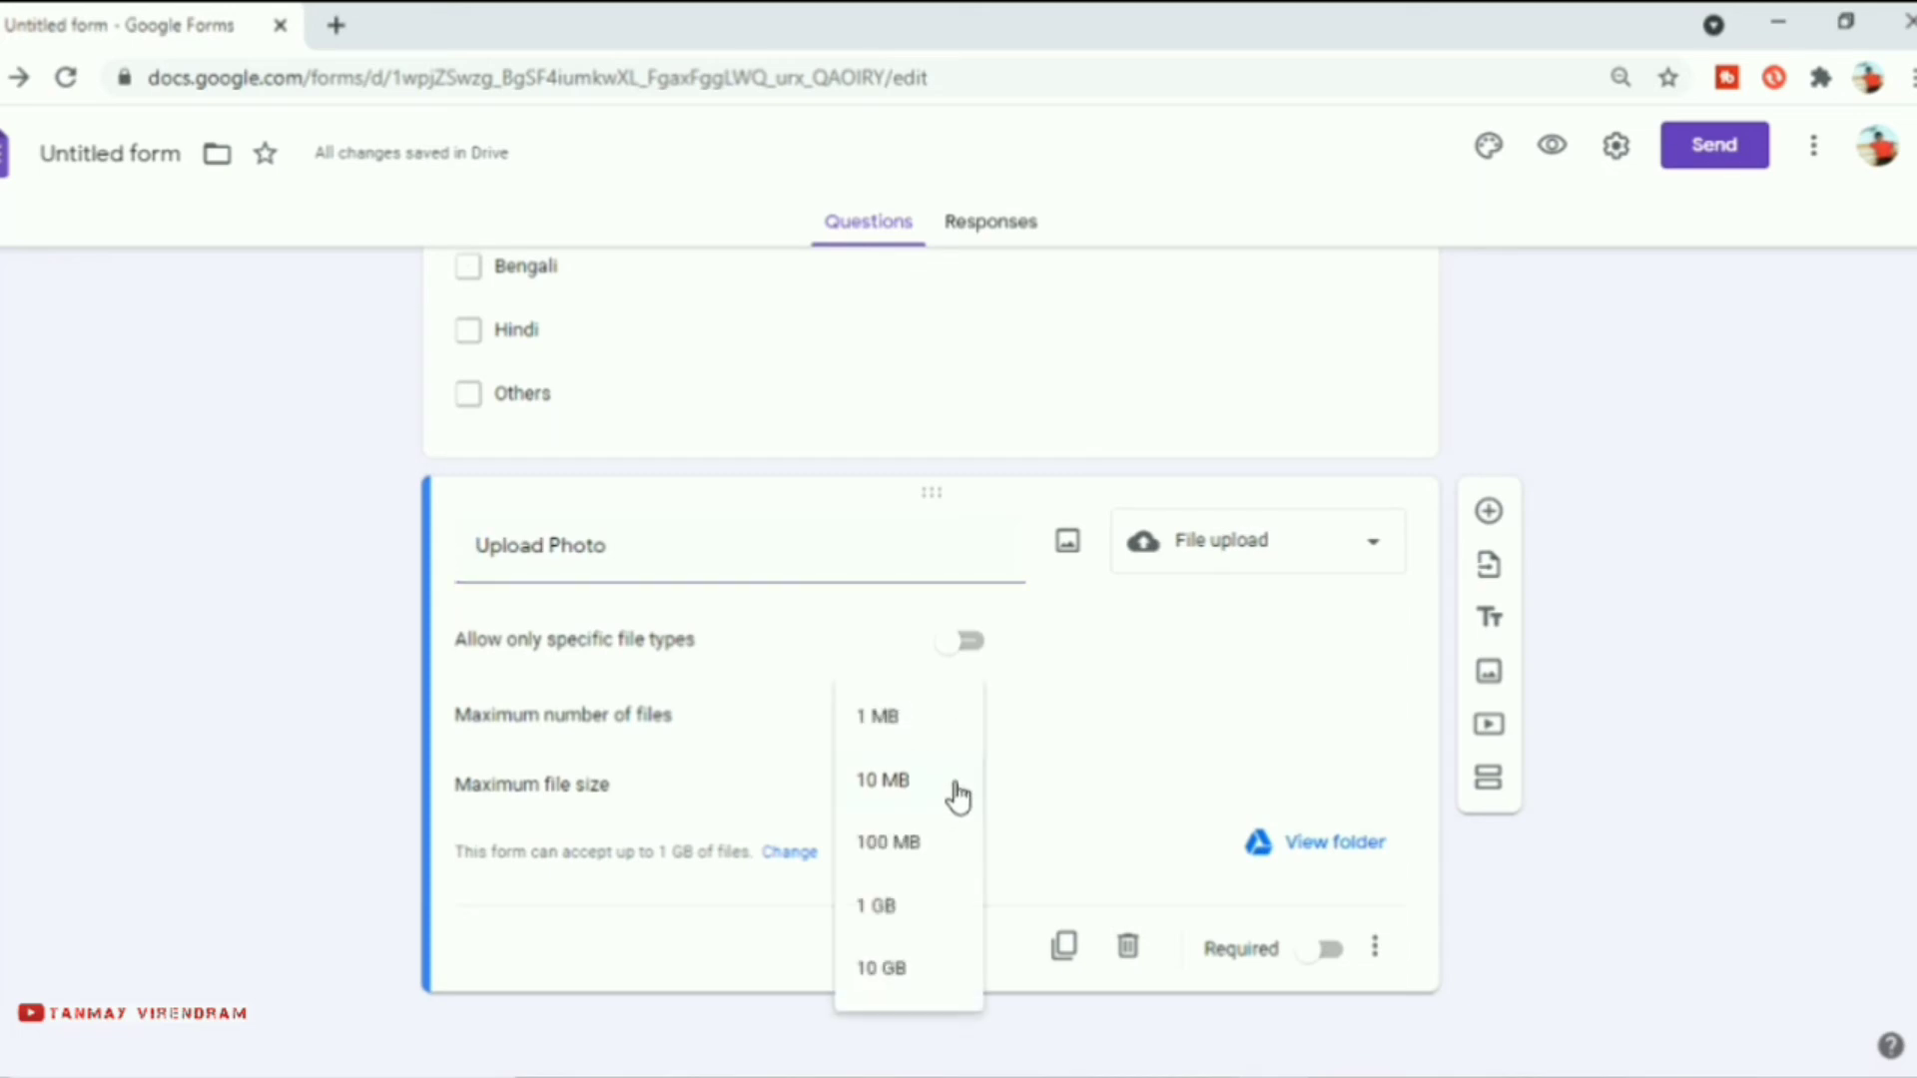
click(883, 721)
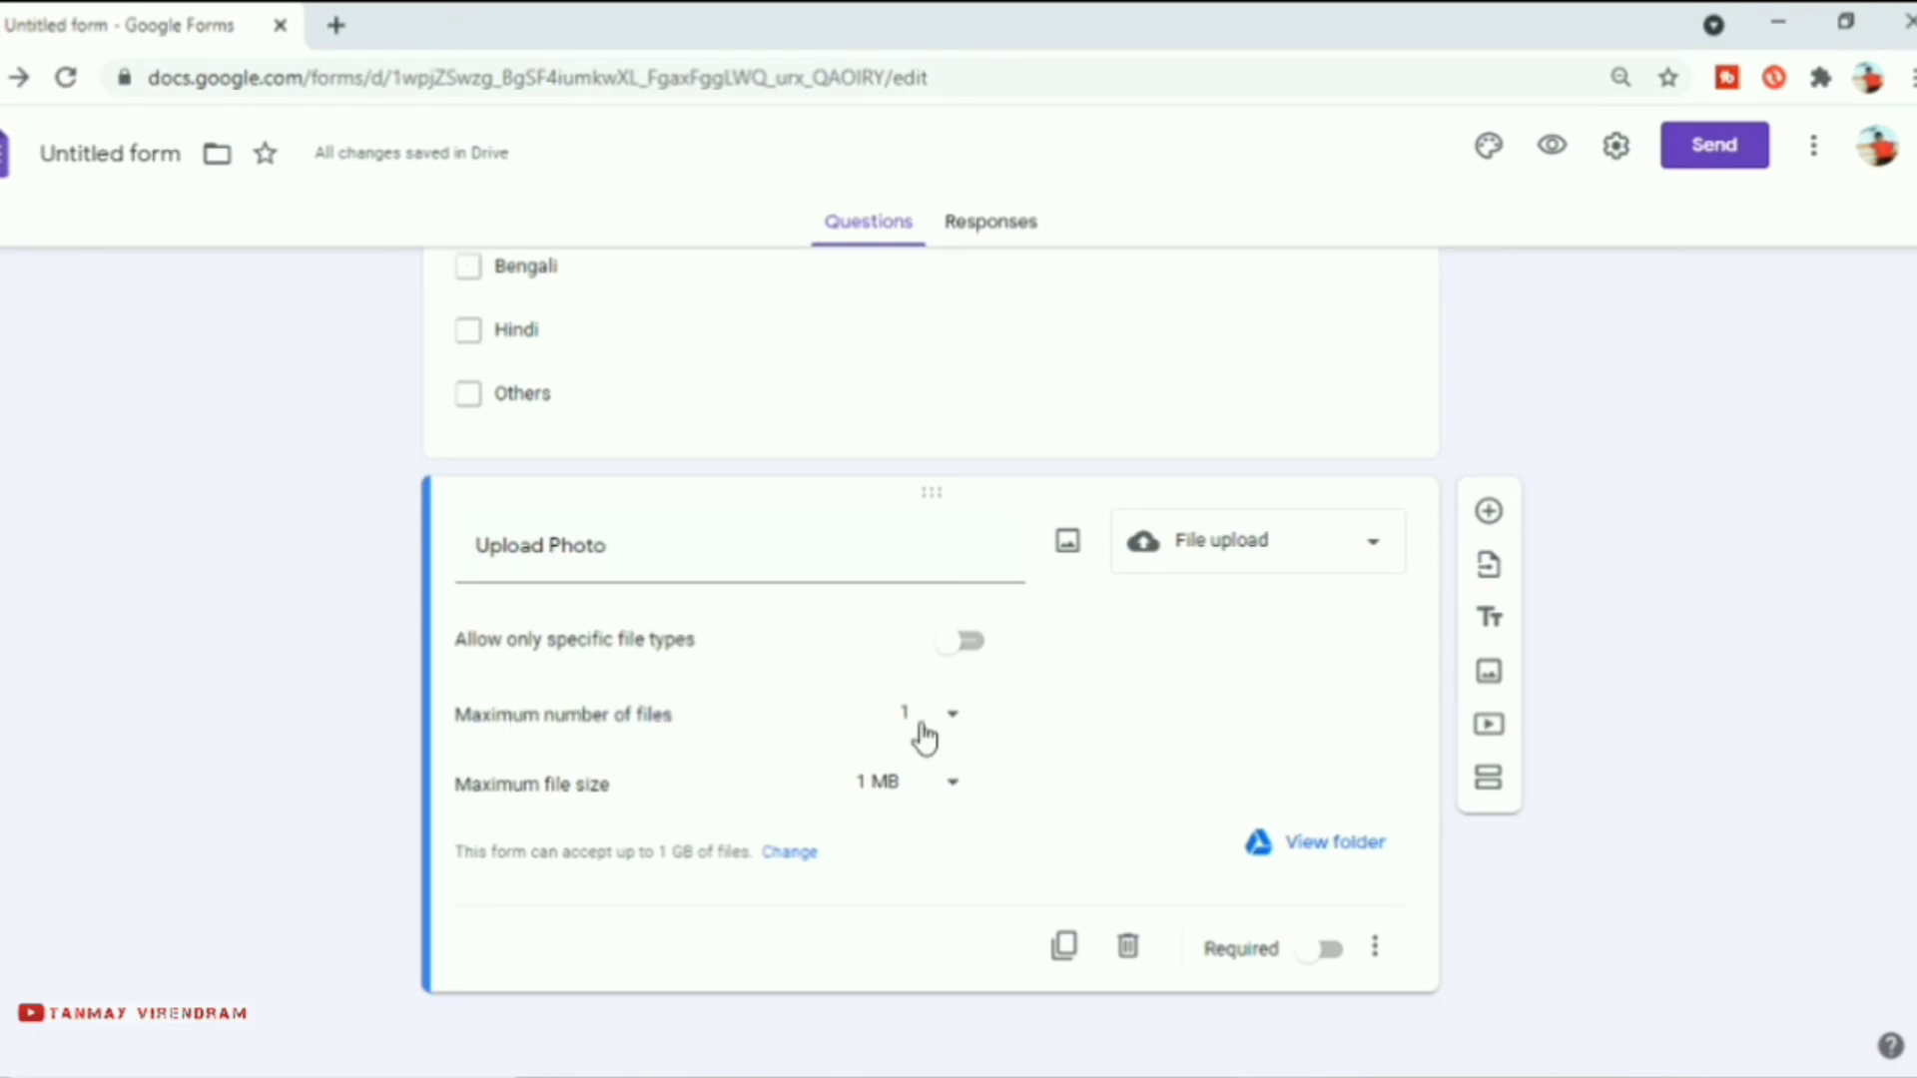
click(964, 731)
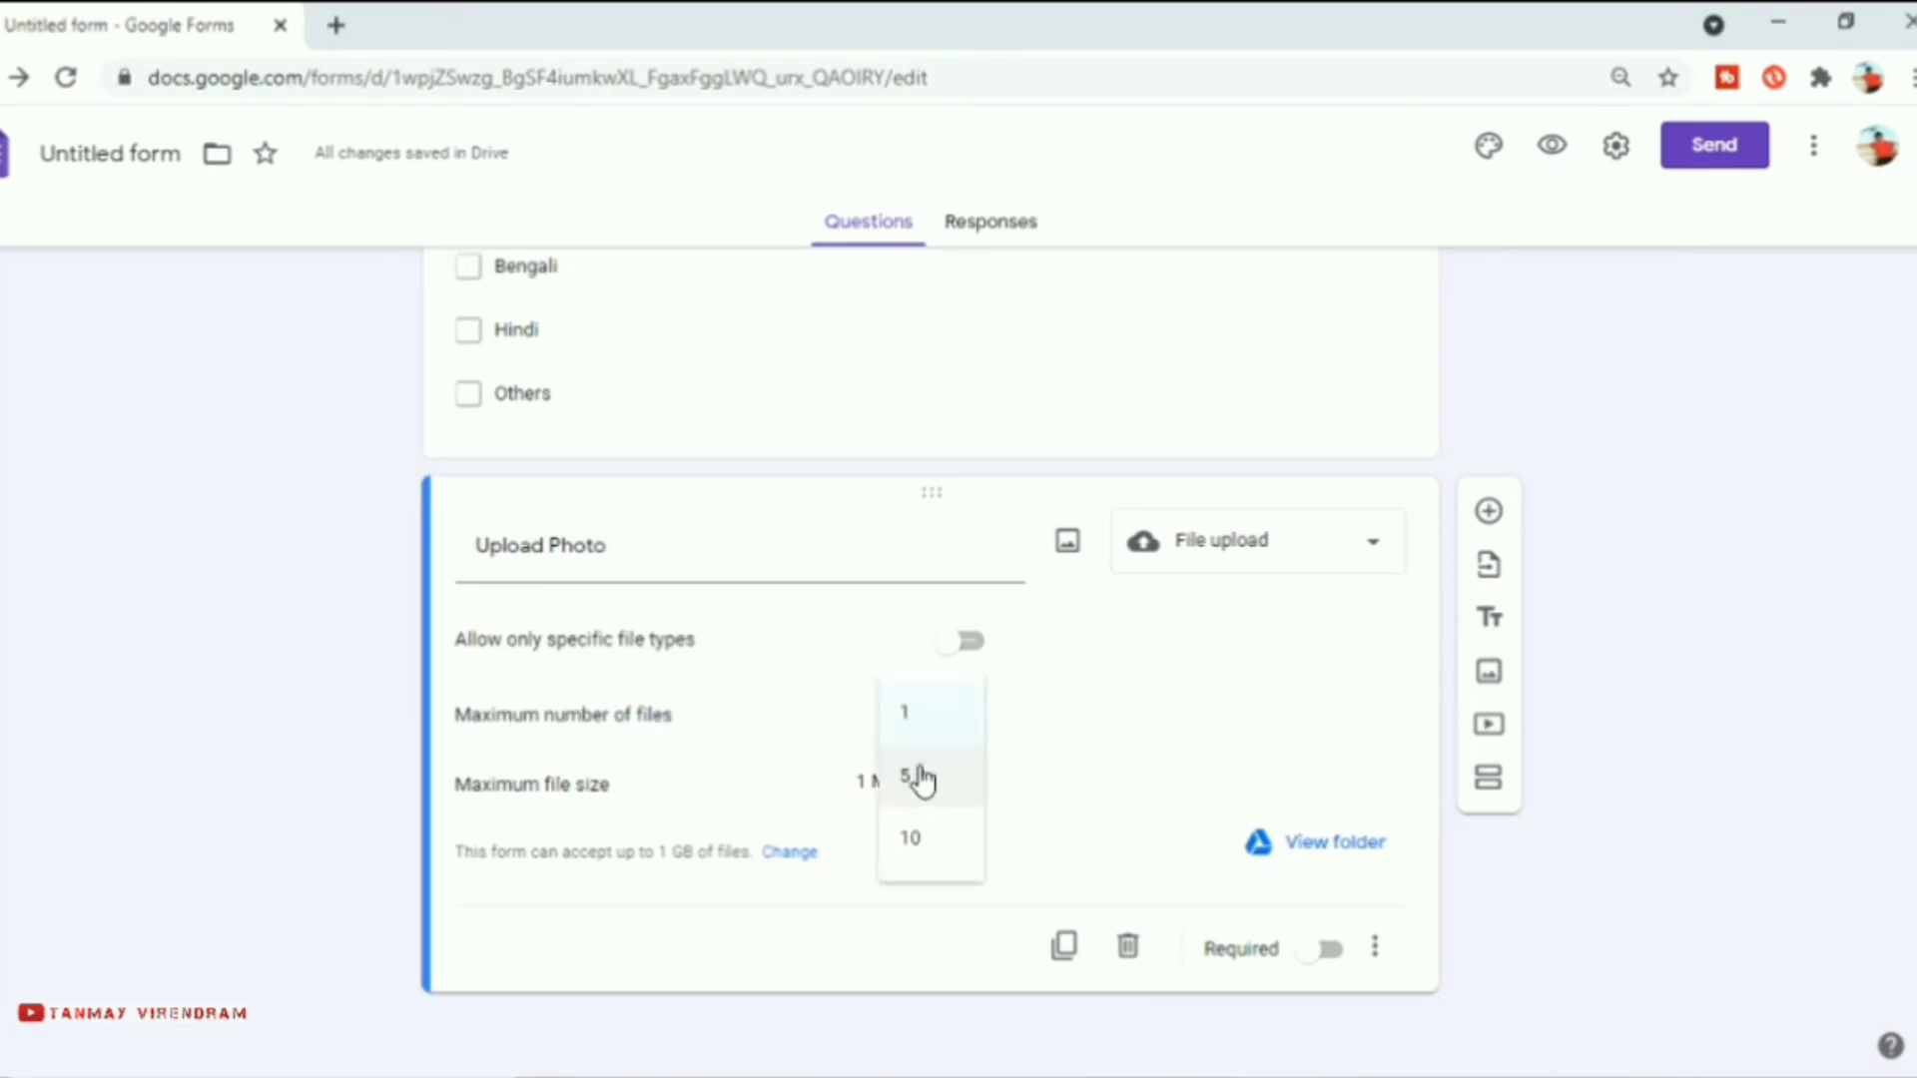
click(914, 718)
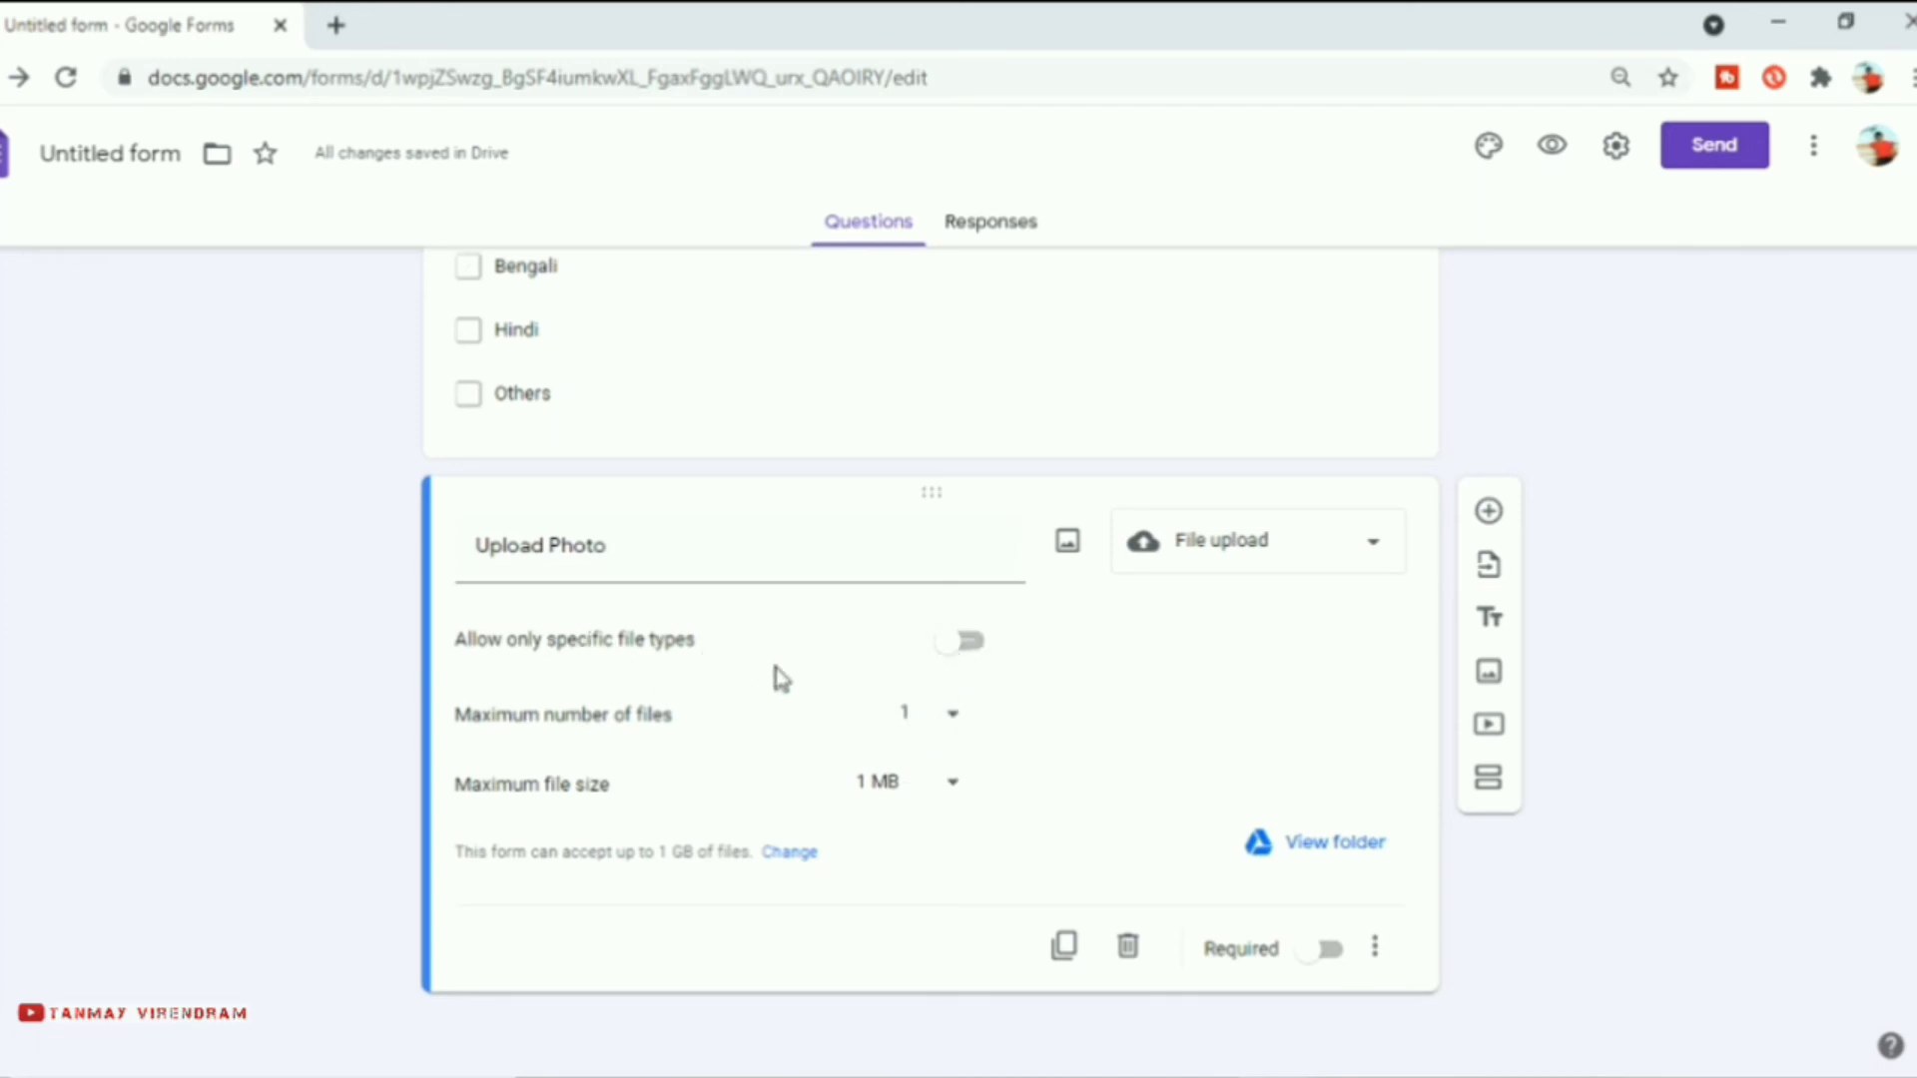
- Allow only specific file types for the Upload Photo question and select Image as the accepted type
click(964, 643)
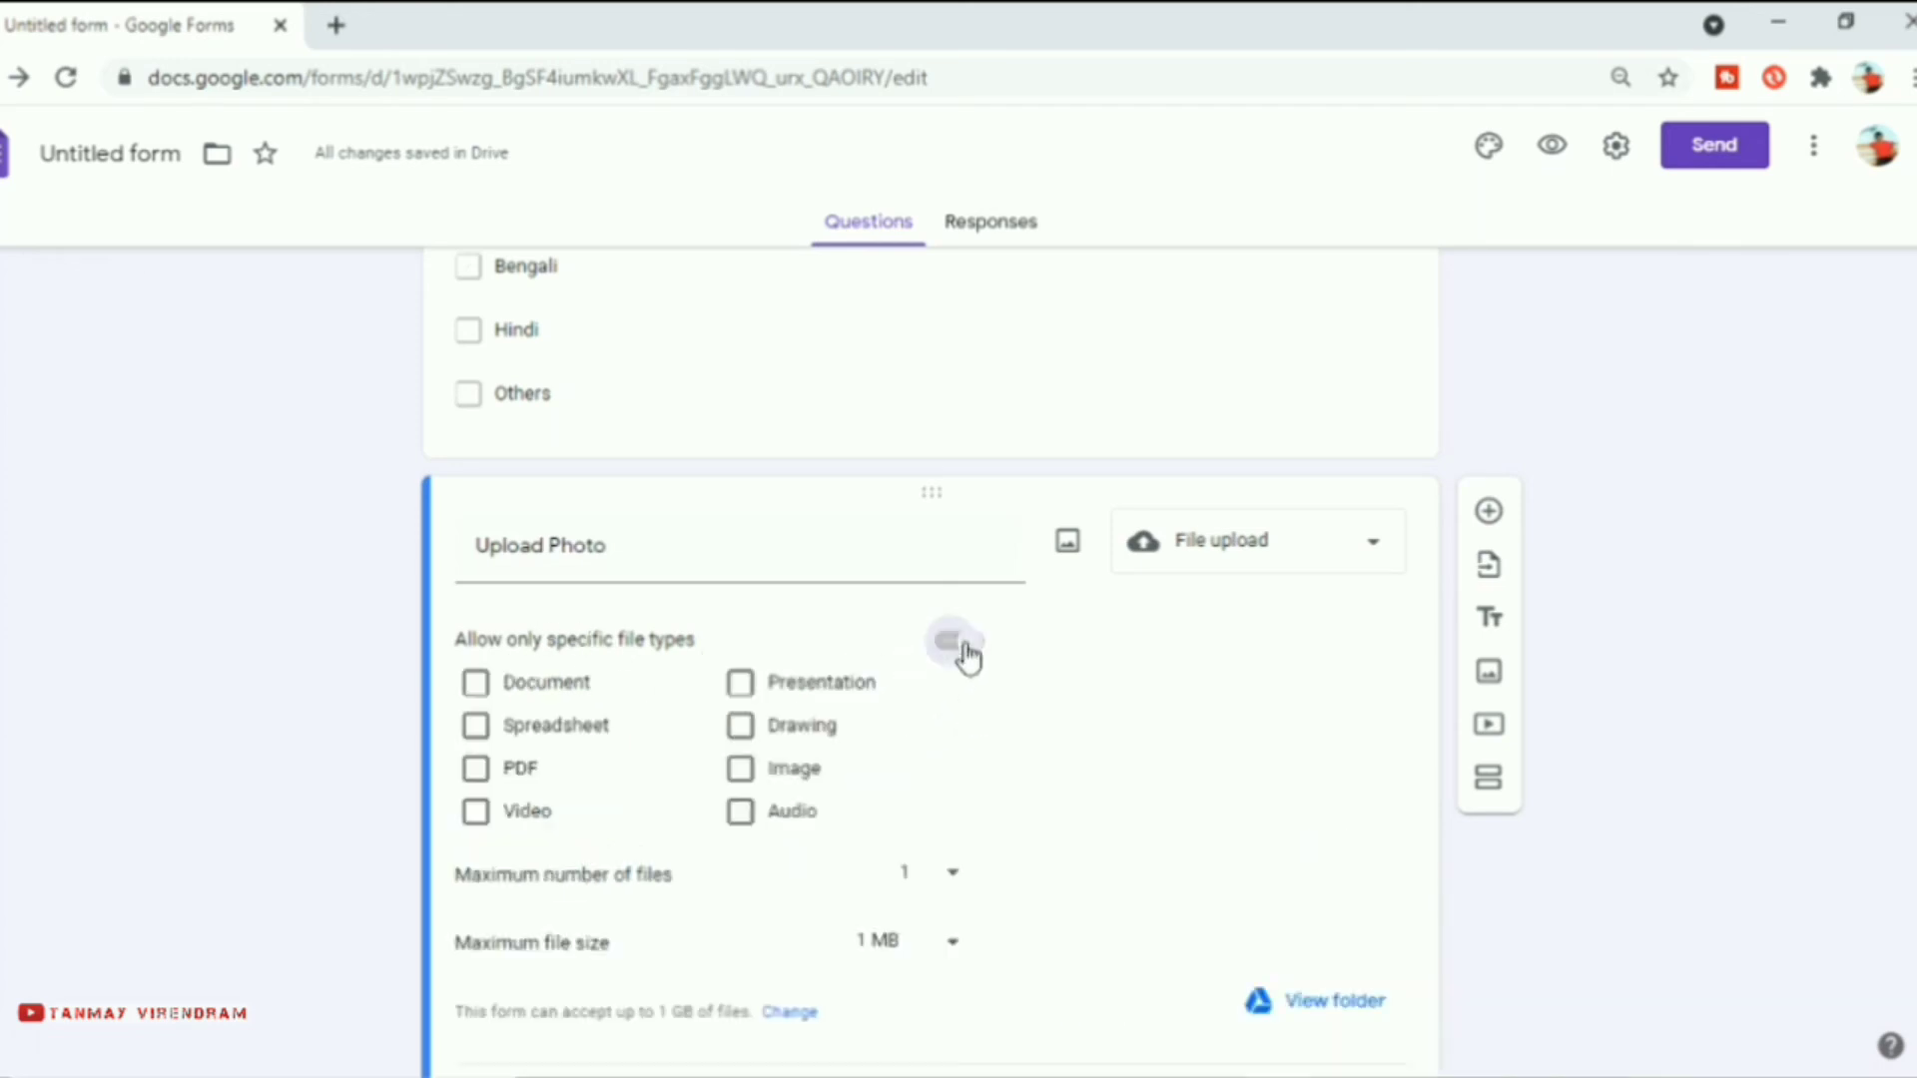
click(743, 774)
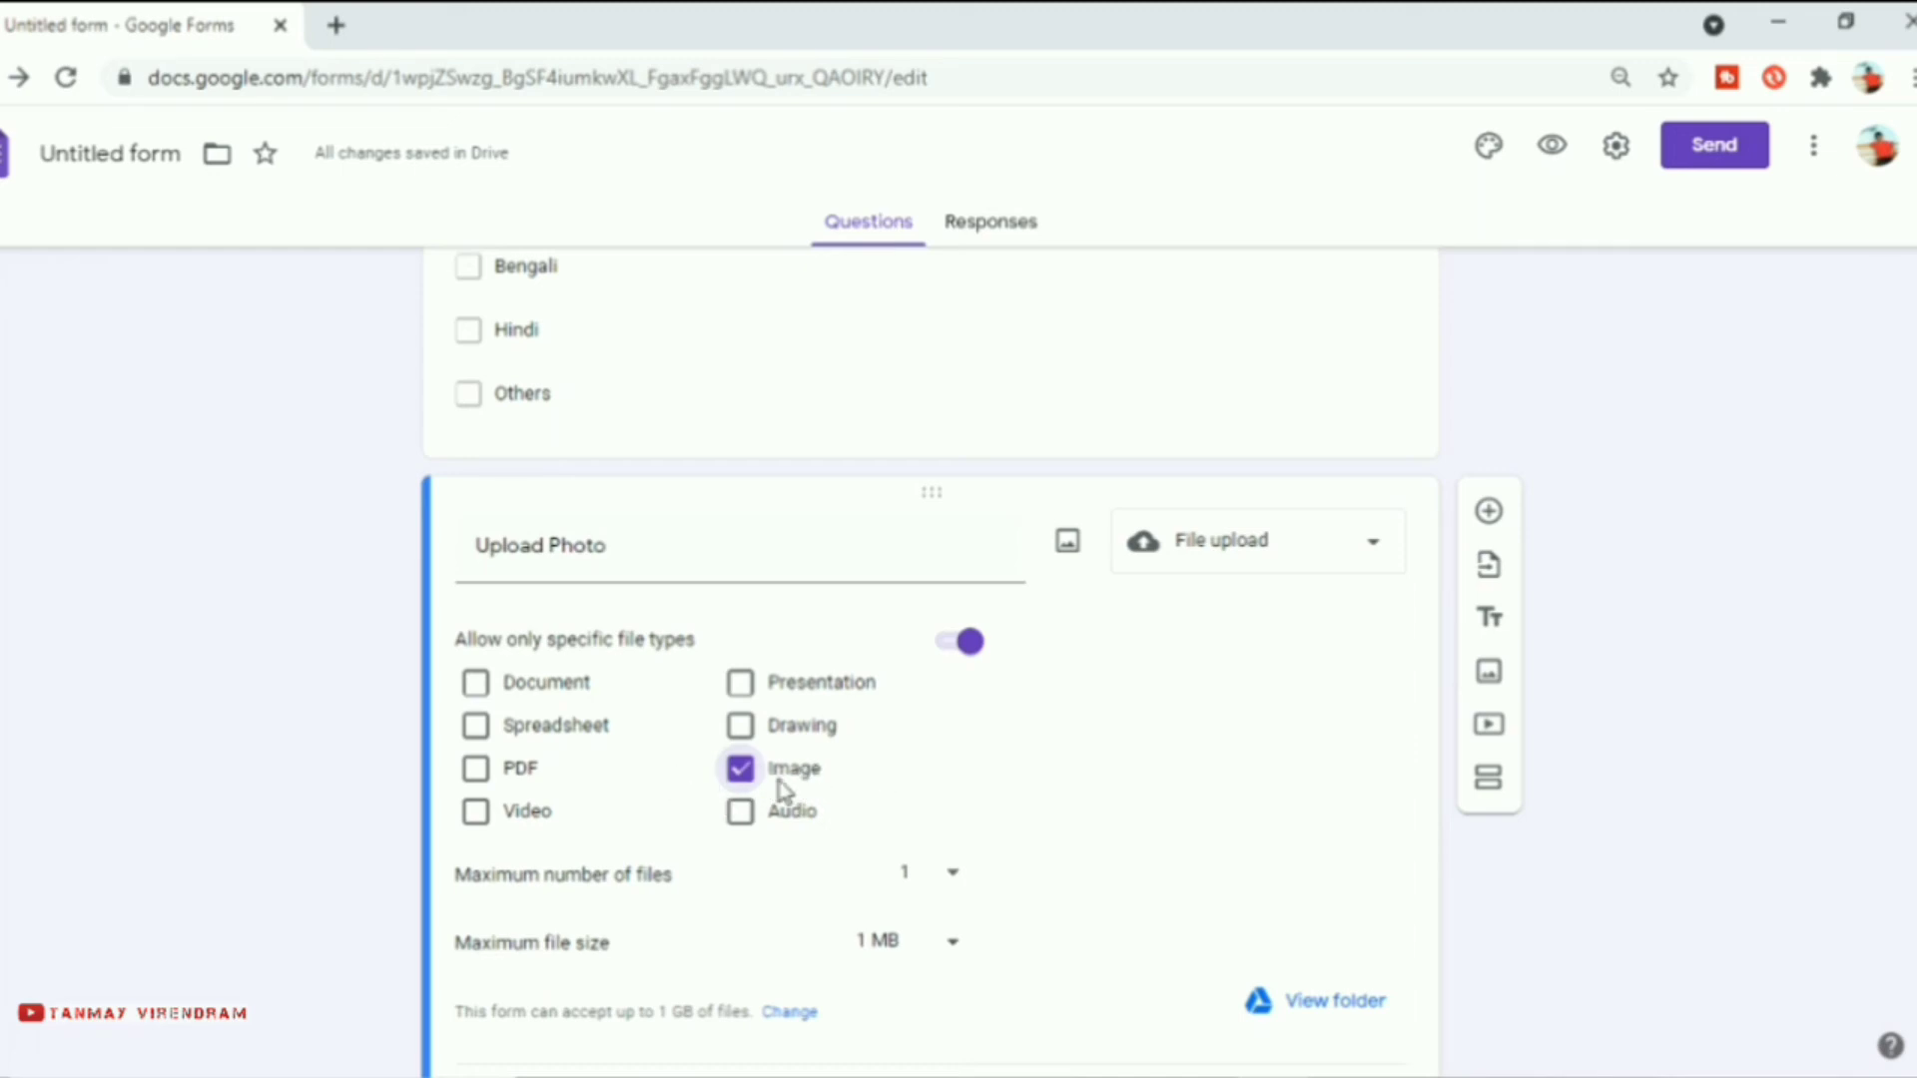
scroll(1161, 779, down, 2)
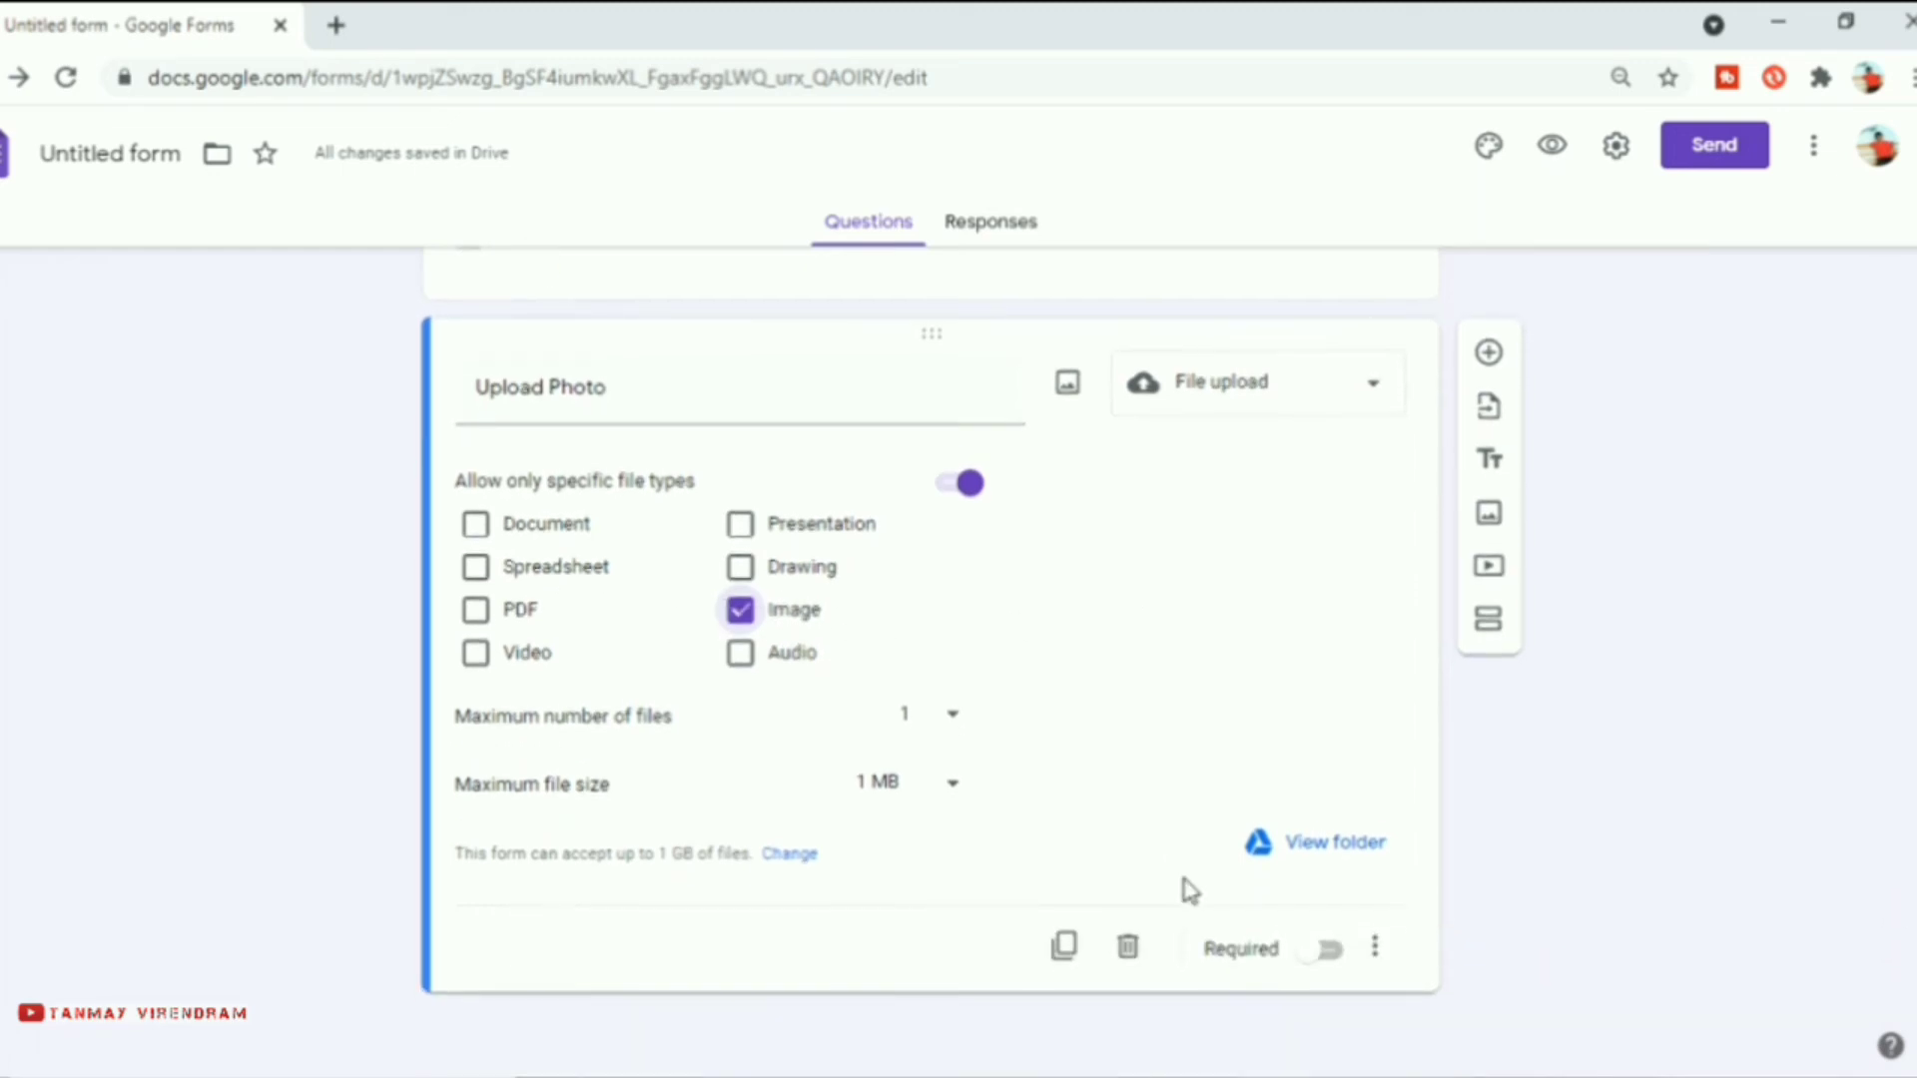
click(1327, 970)
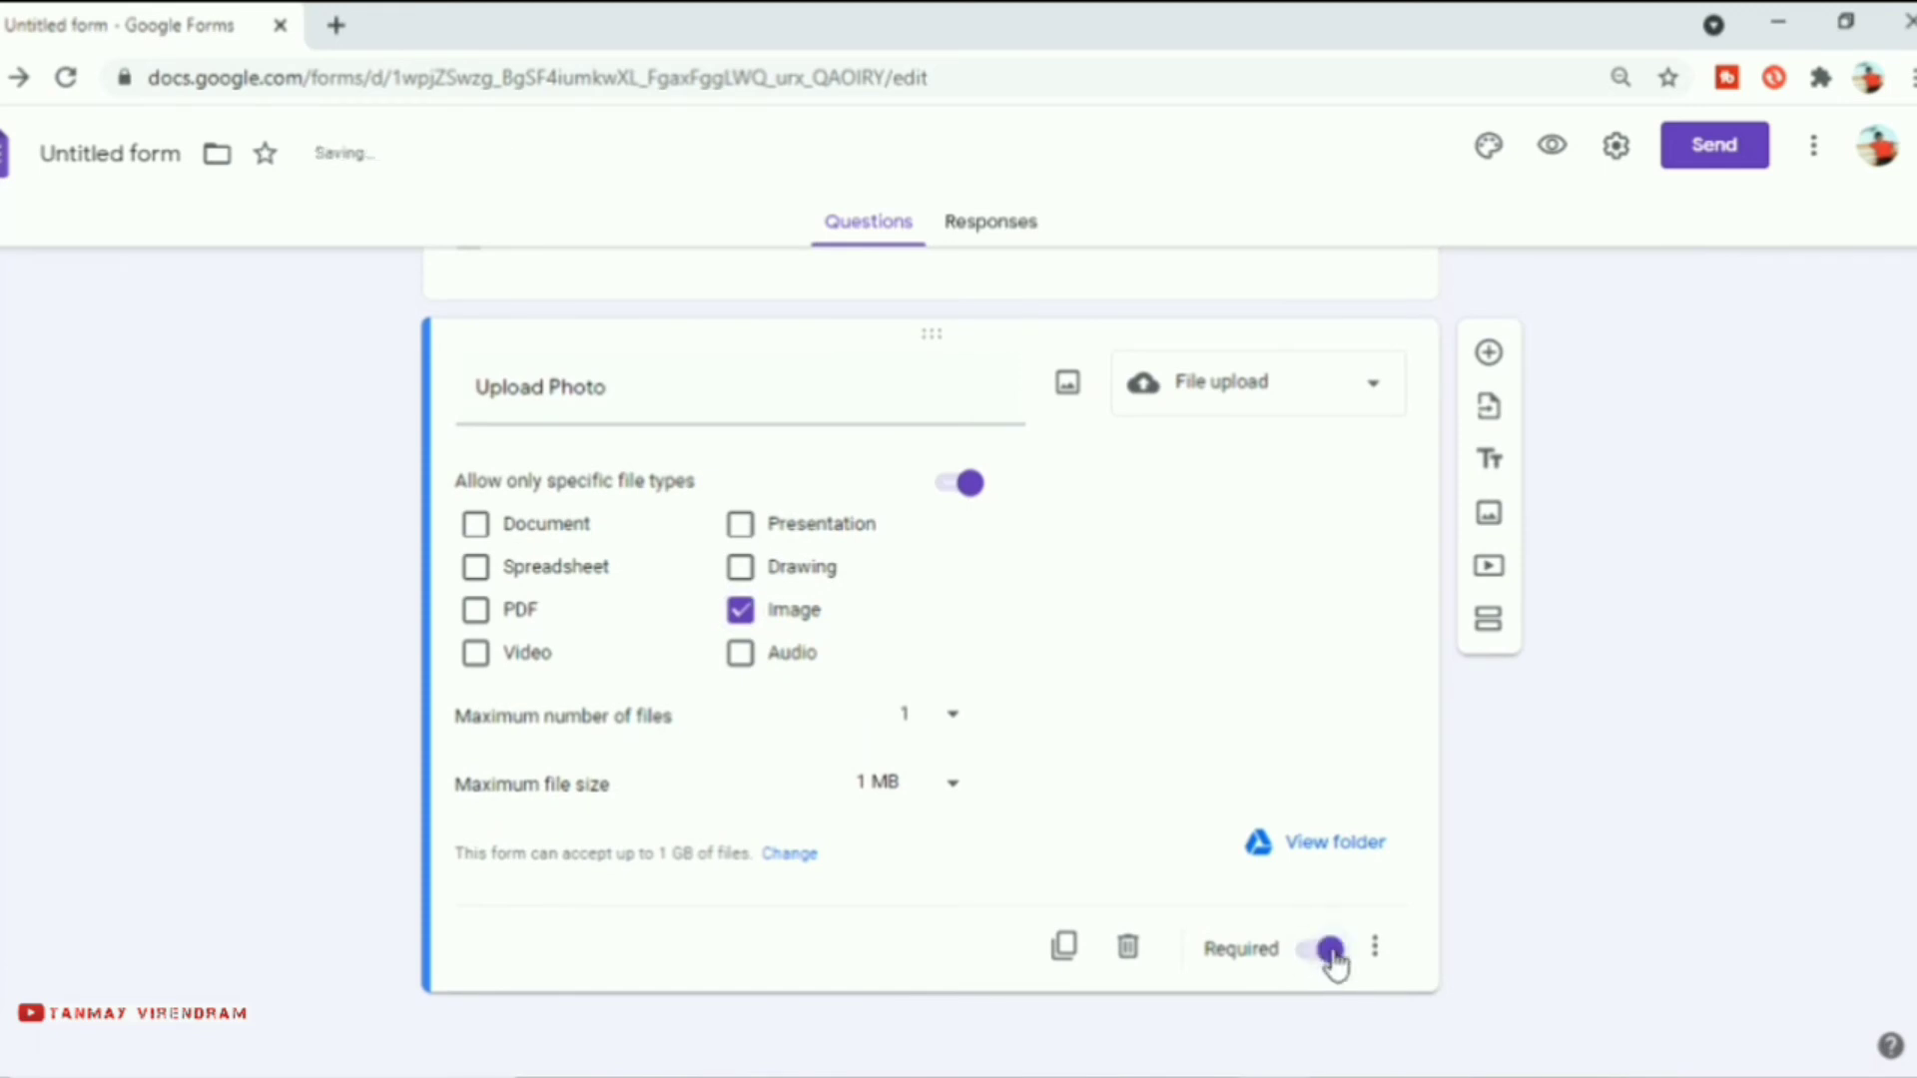
click(1333, 960)
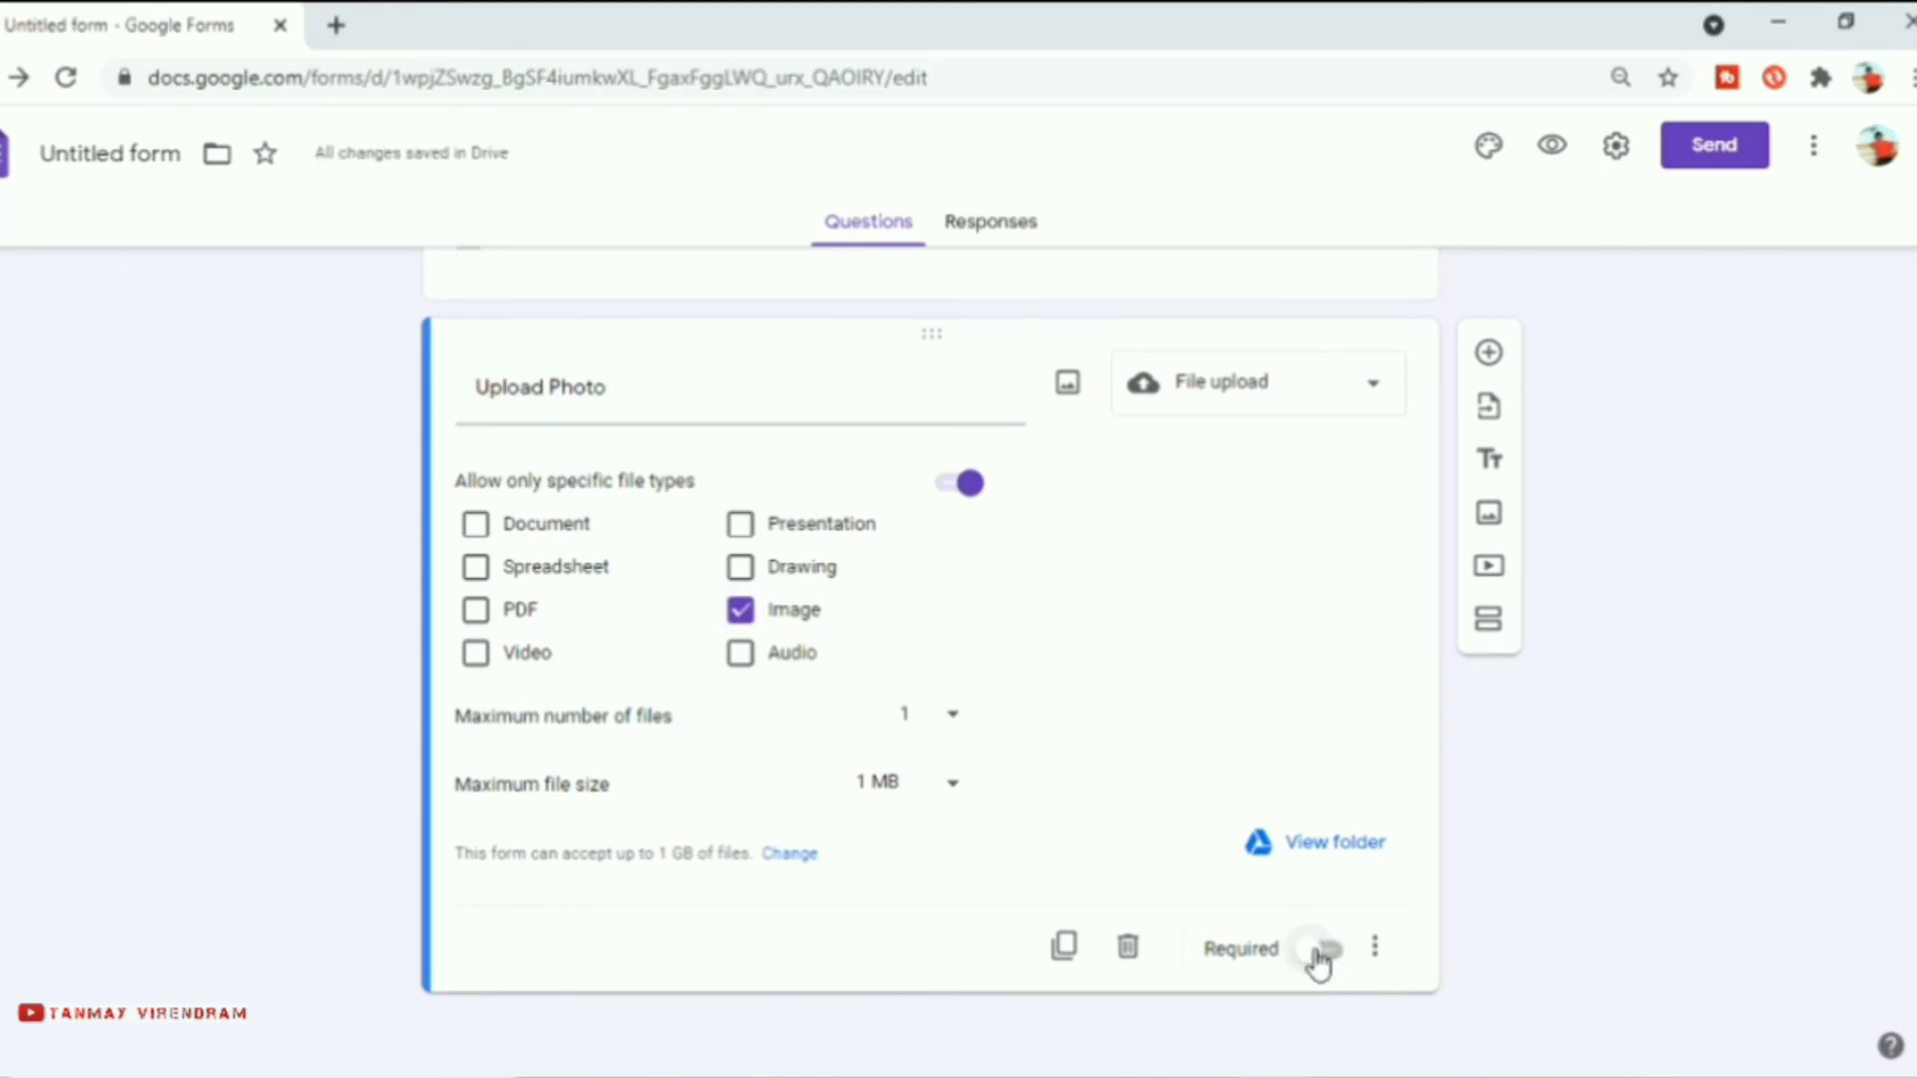
click(1320, 957)
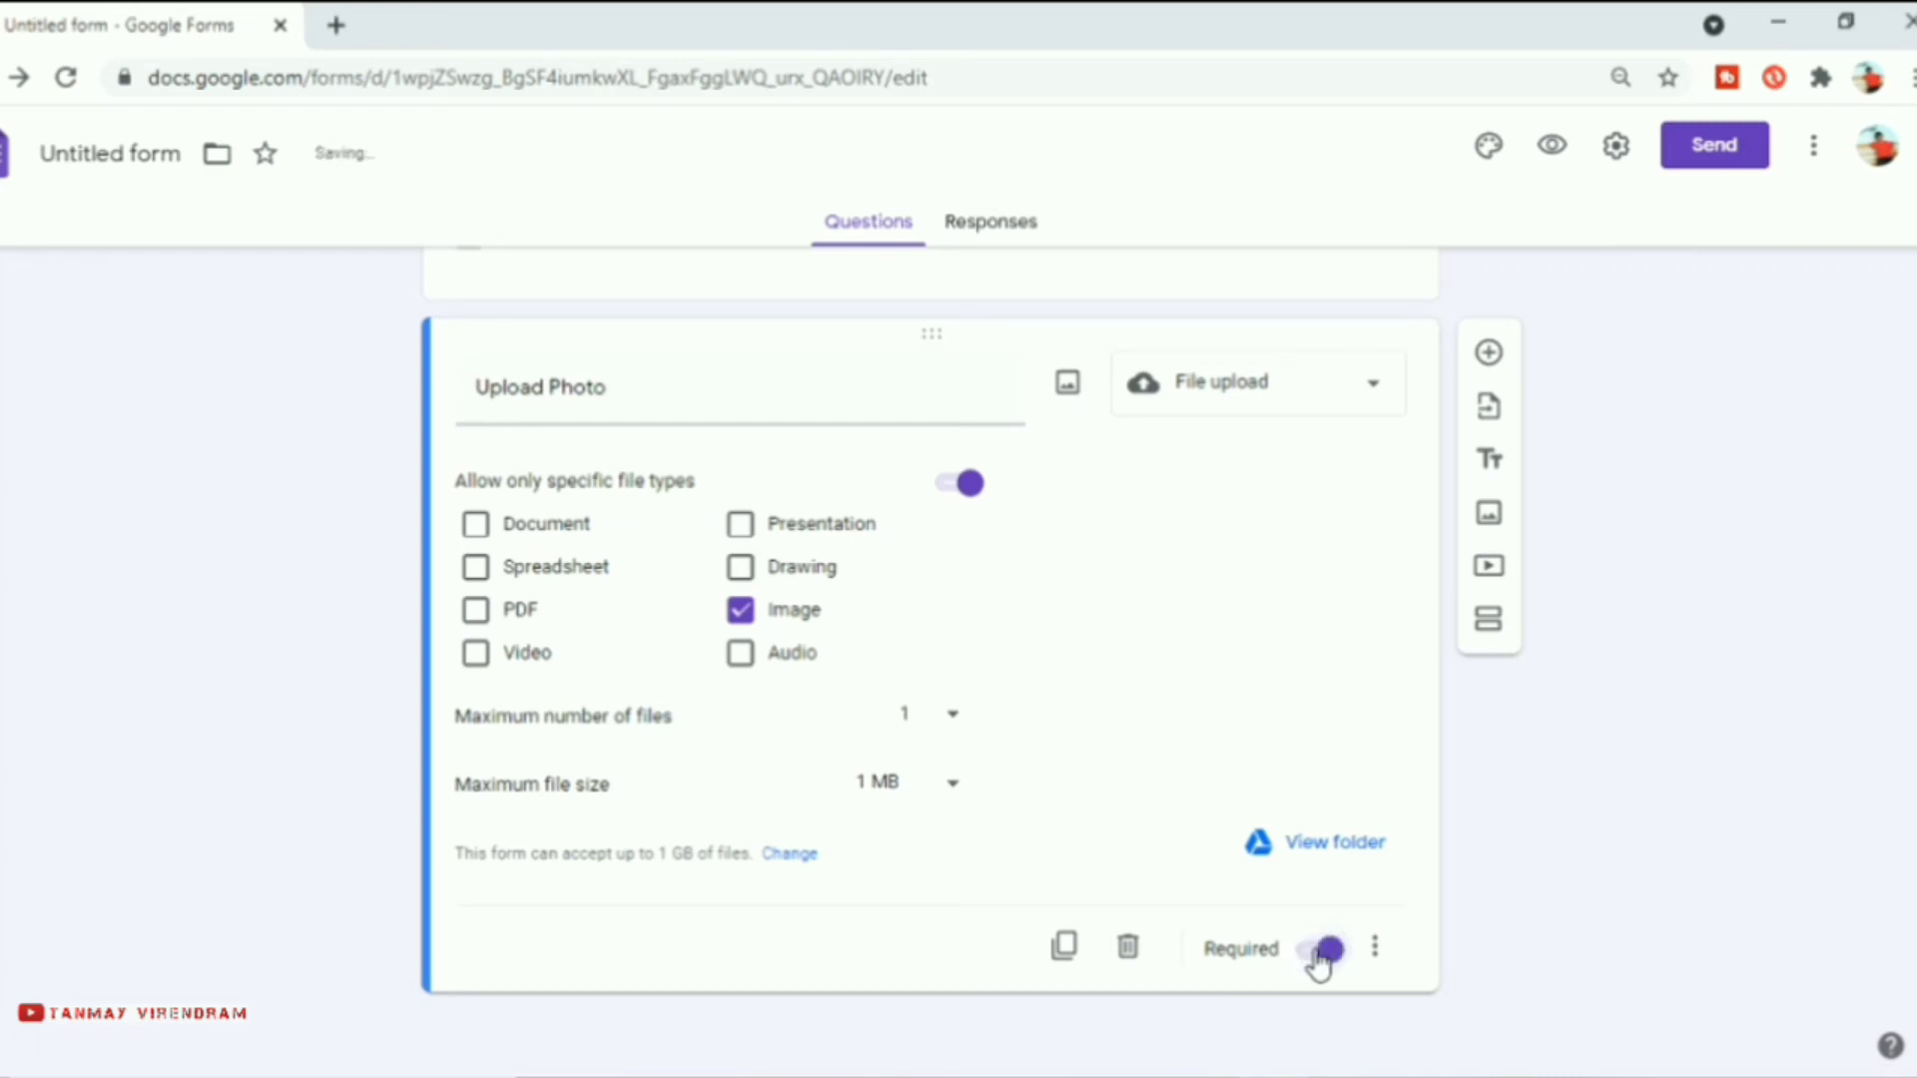
click(1321, 958)
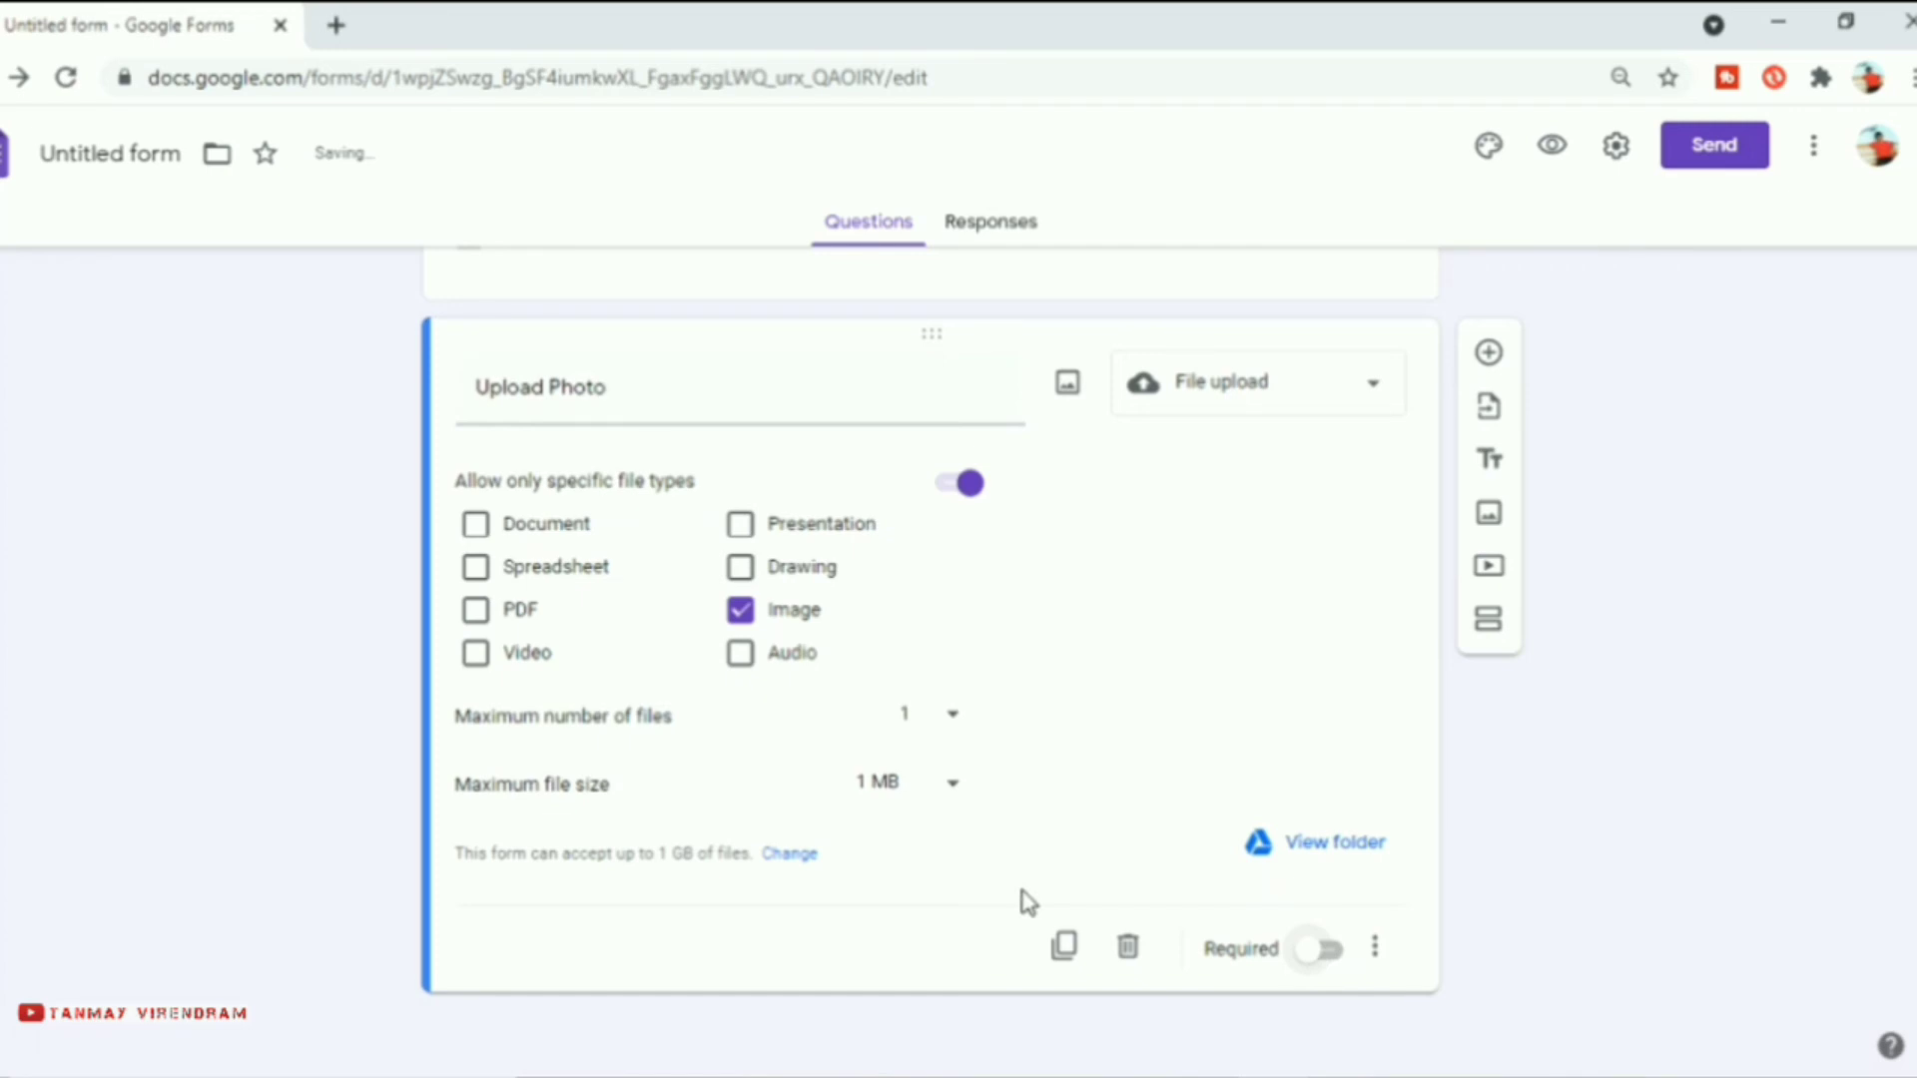
- Preview the Teacher Information form and examine its questions from the title down, including the choices offered under Qualification
scroll(1027, 903, up, 20)
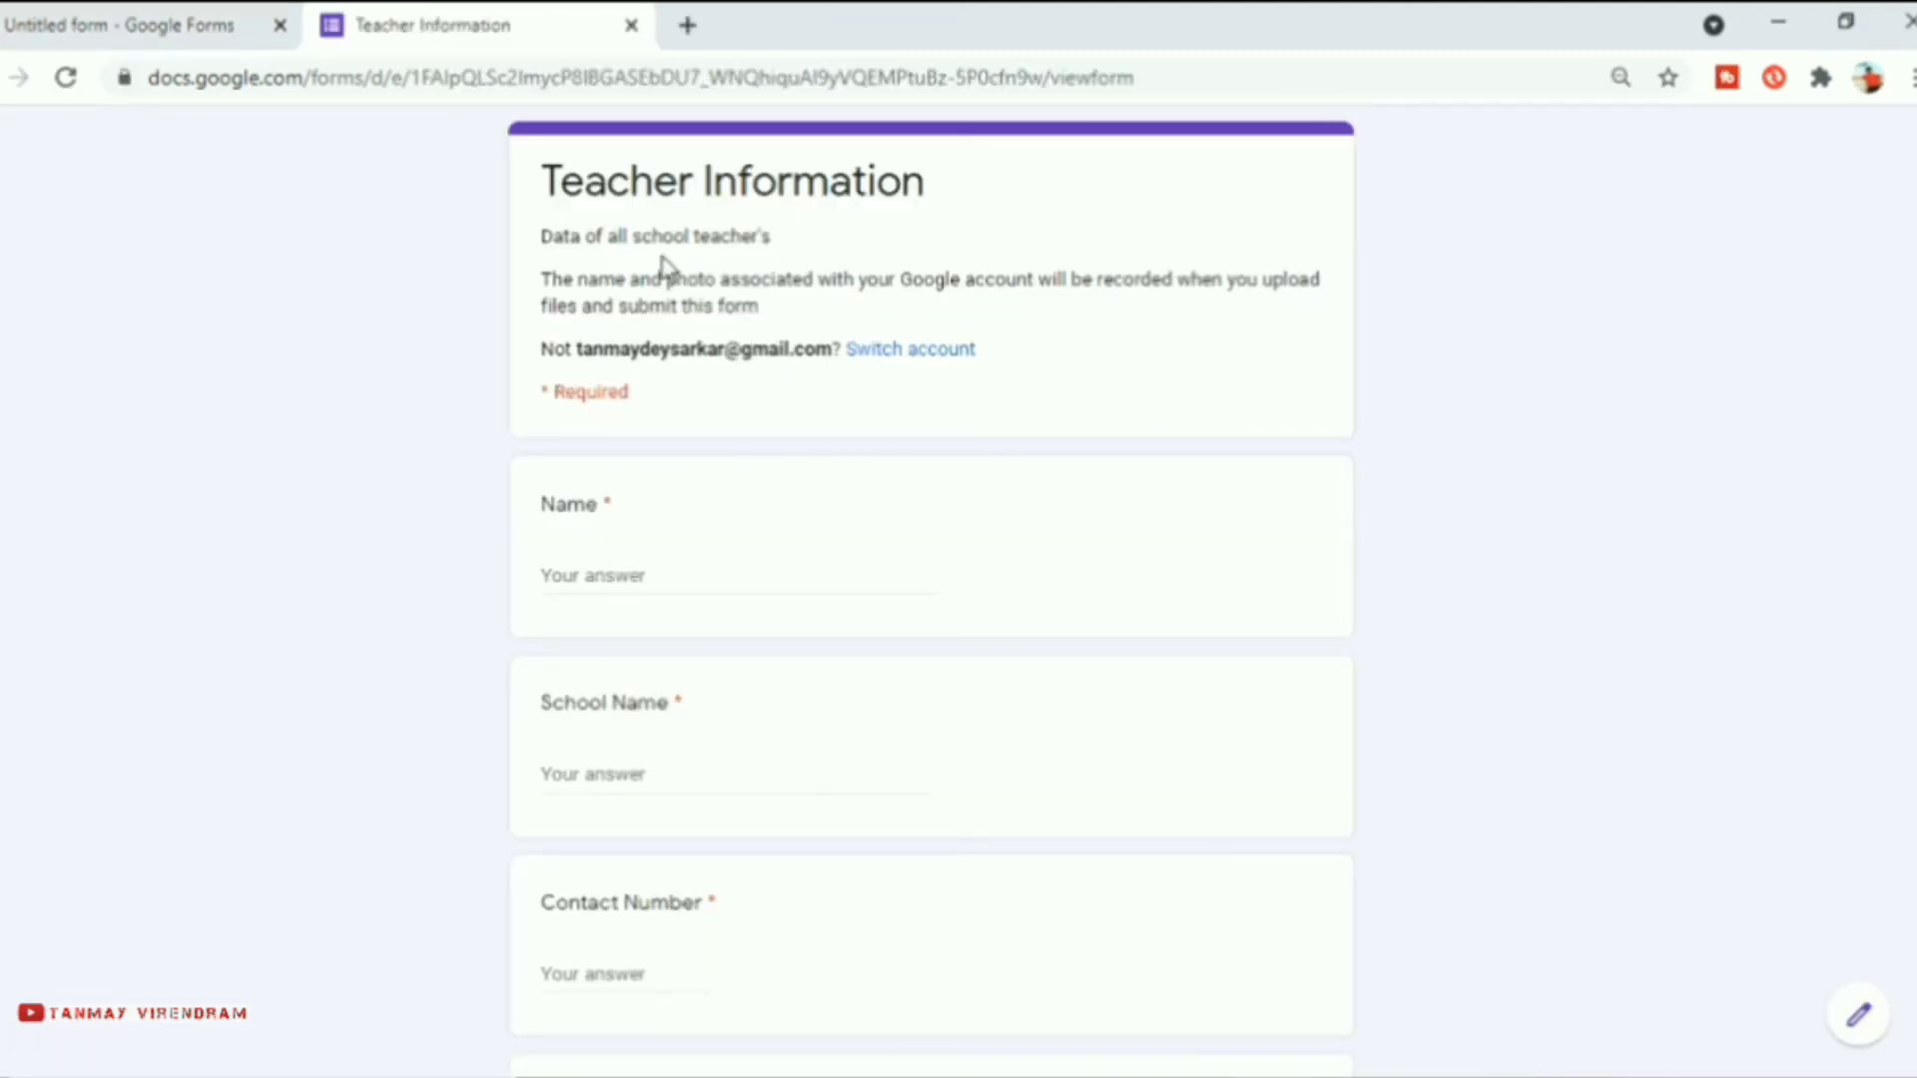
scroll(663, 483, down, 3)
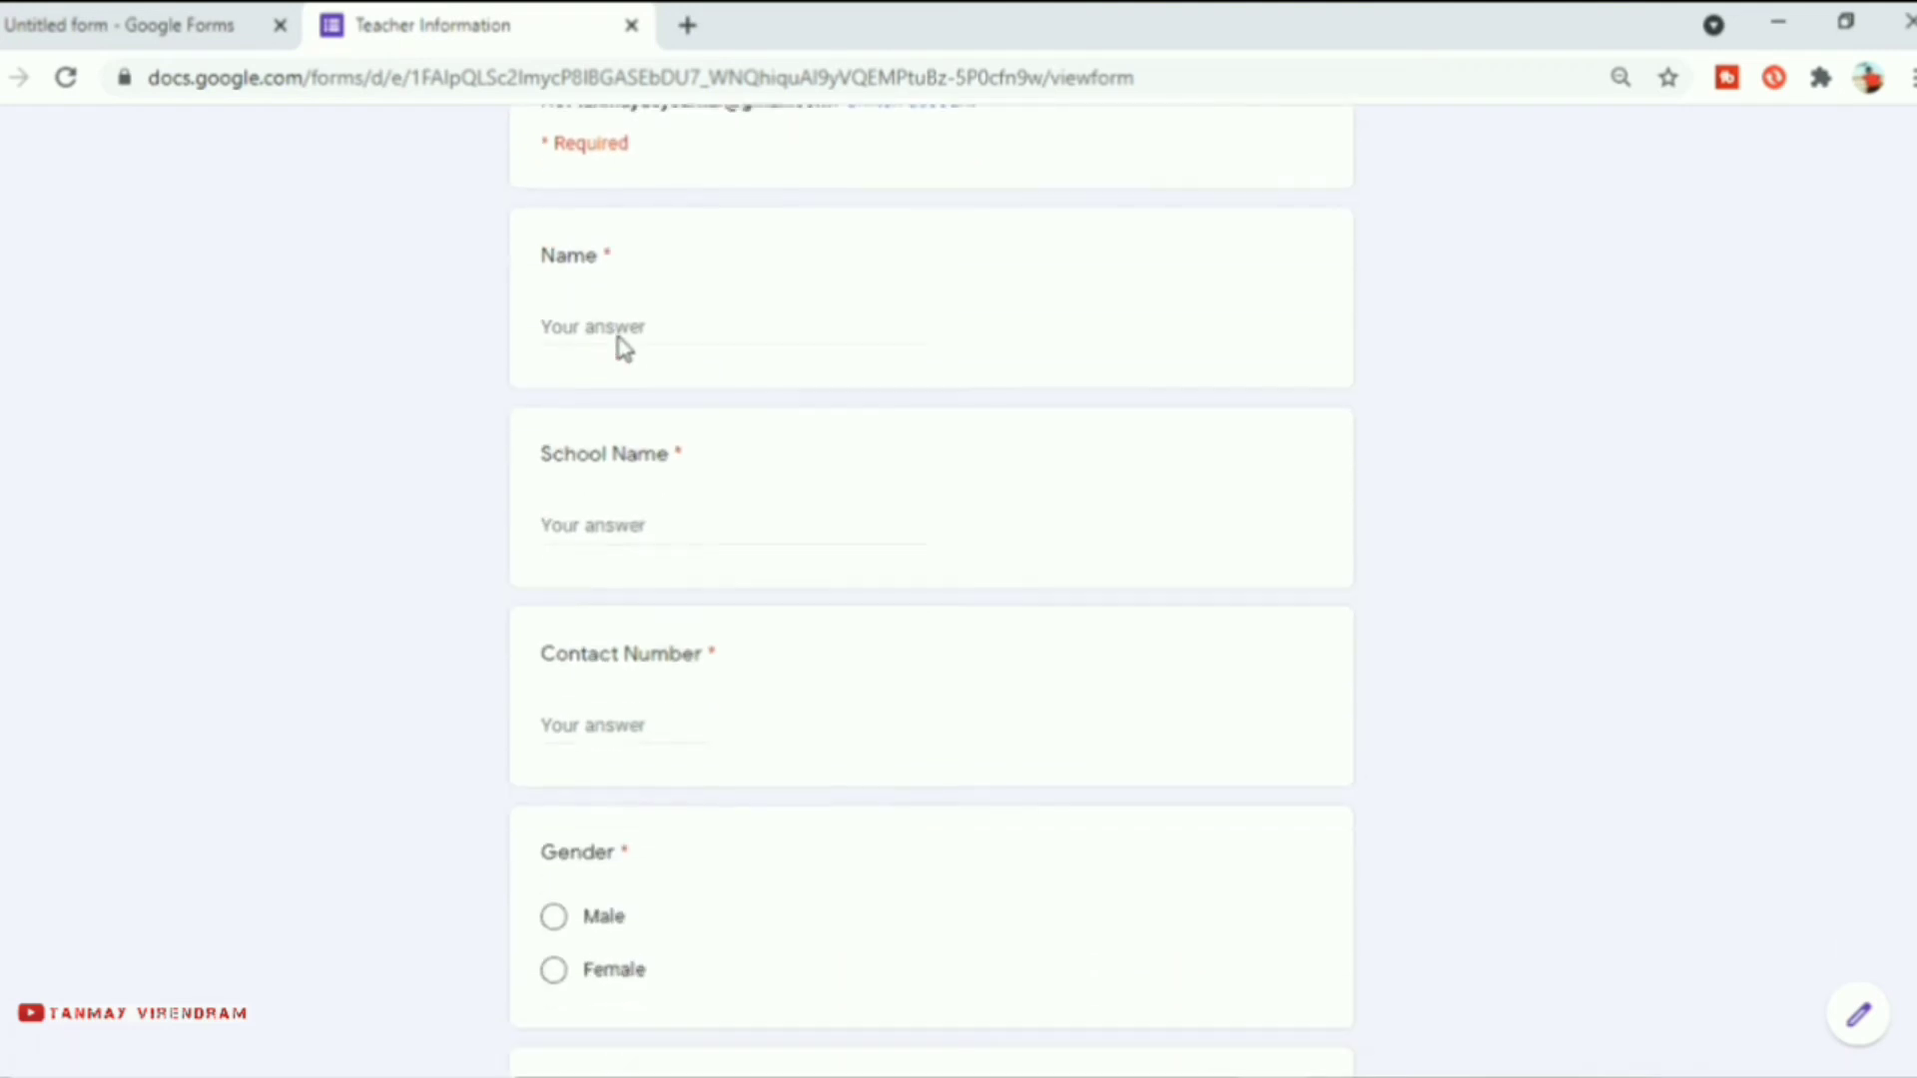
scroll(599, 291, down, 2)
scroll(625, 381, up, 3)
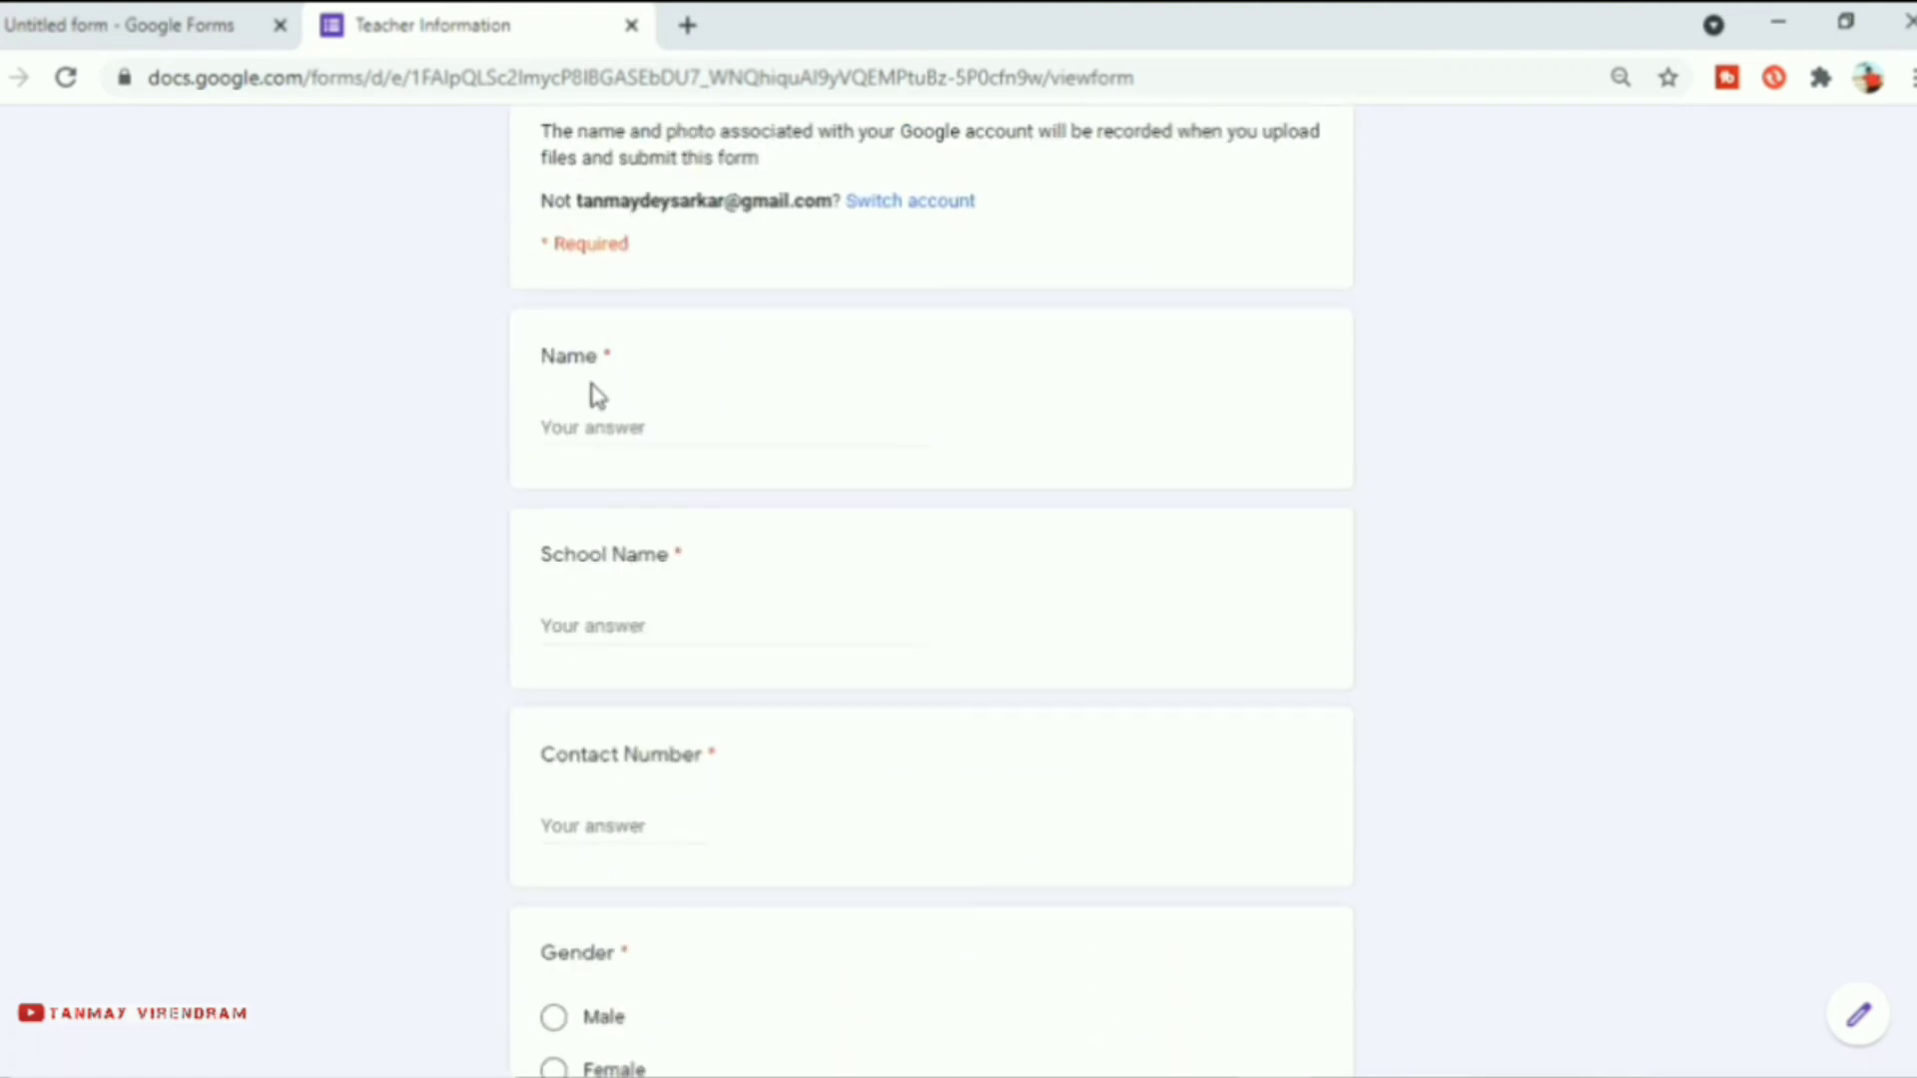
scroll(594, 474, down, 2)
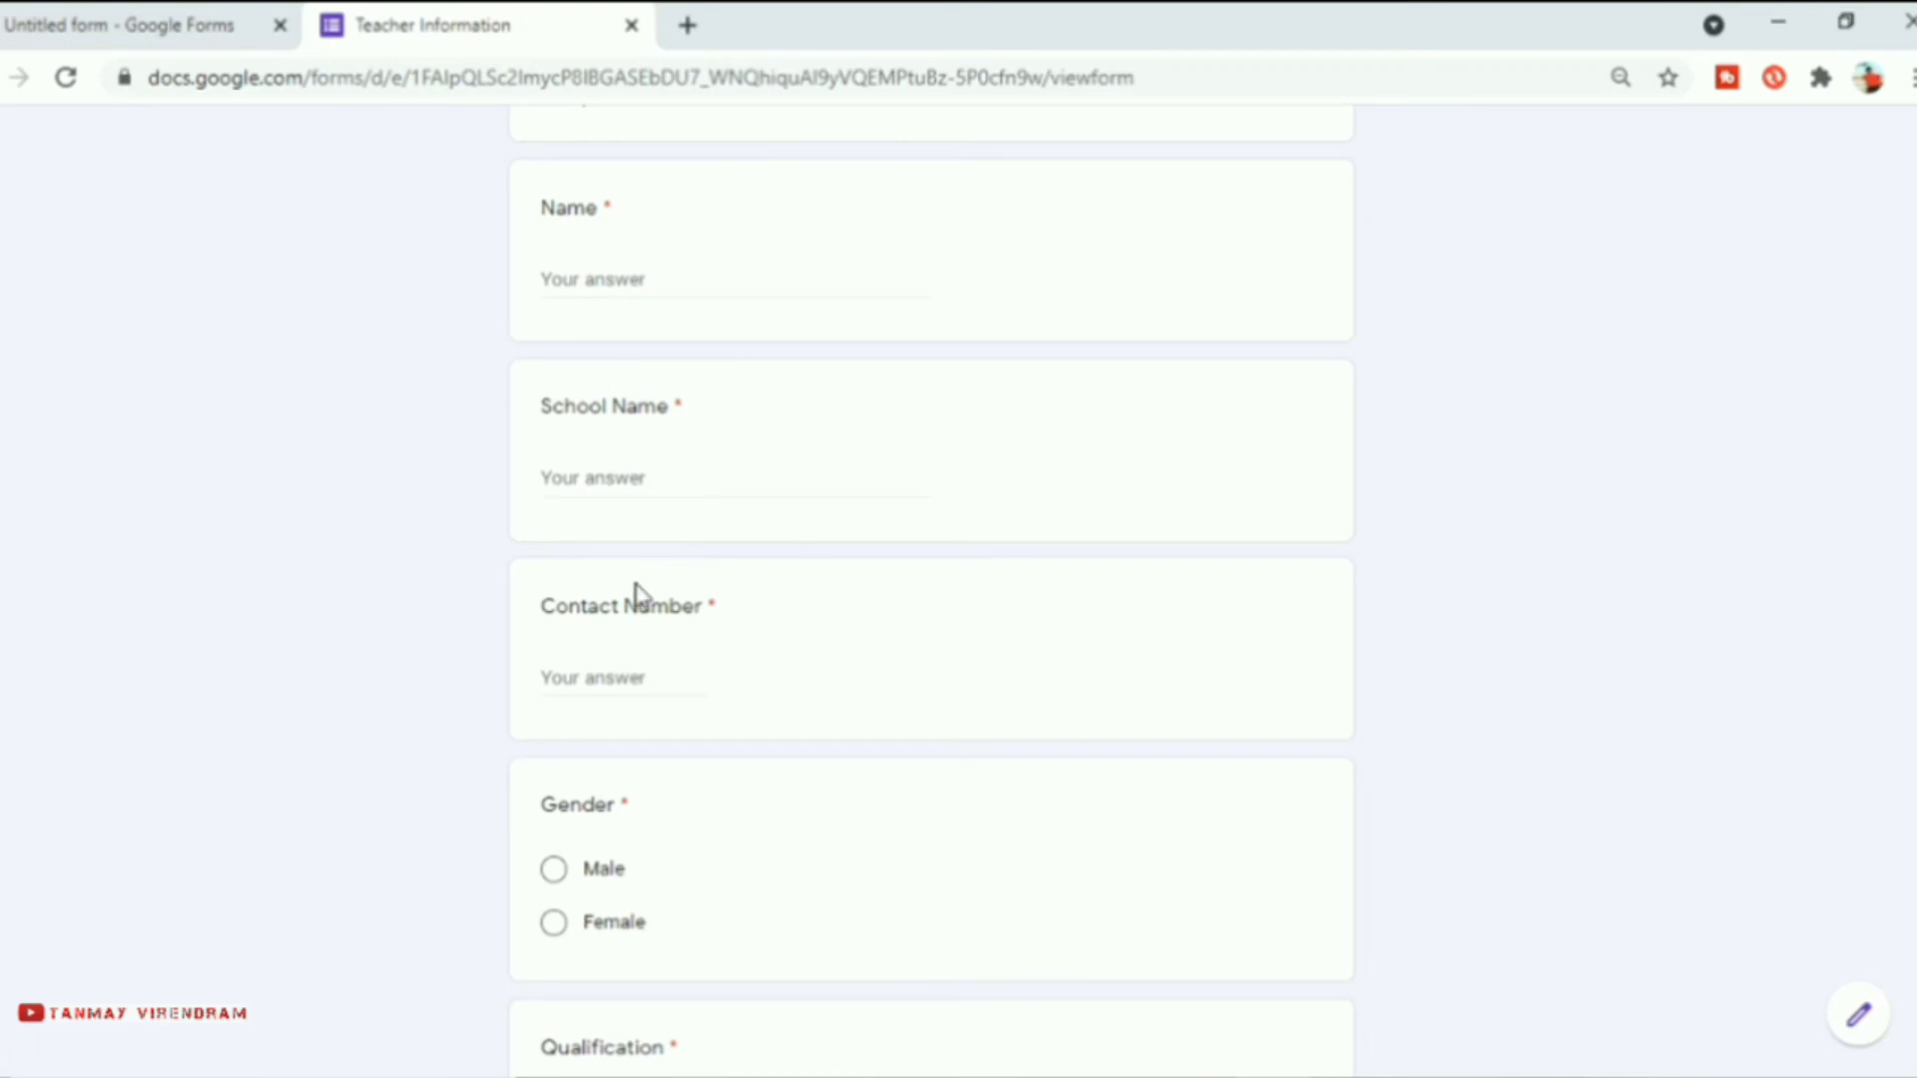
scroll(564, 666, down, 3)
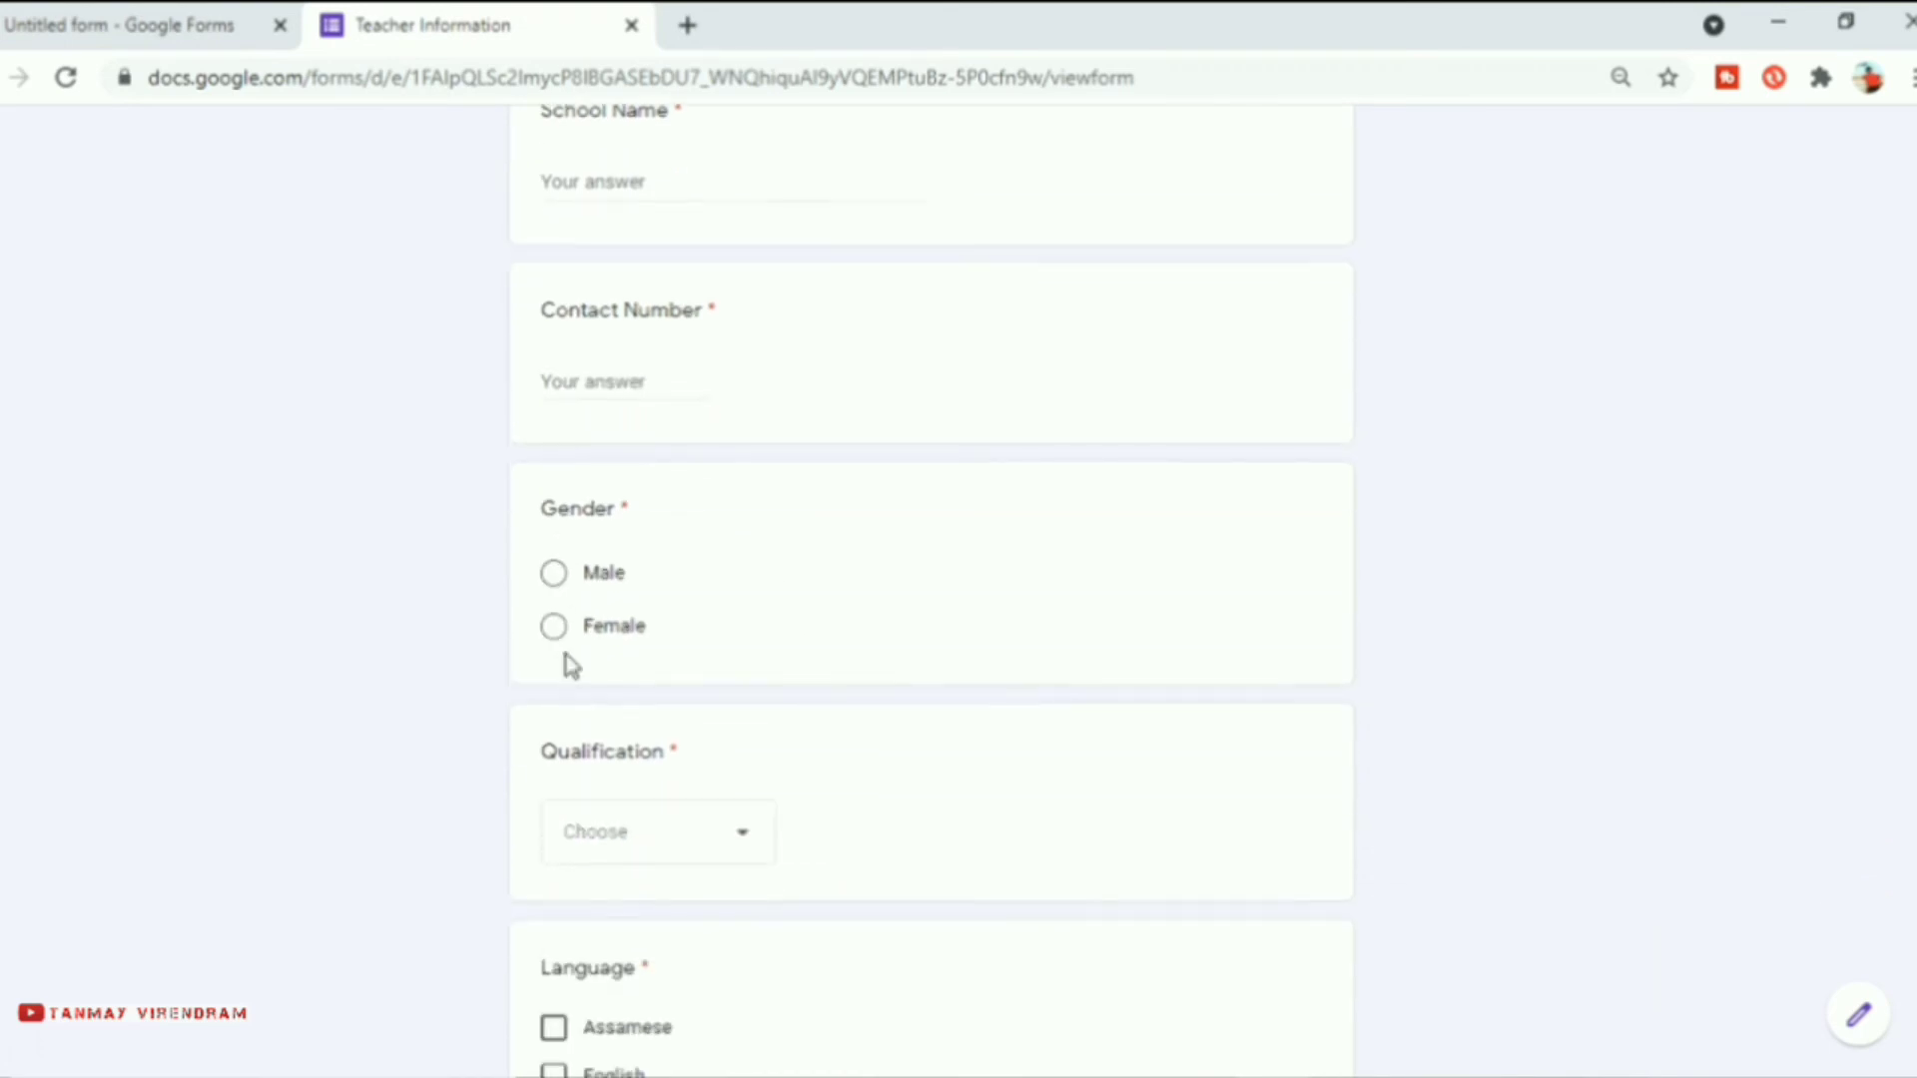
scroll(624, 677, down, 3)
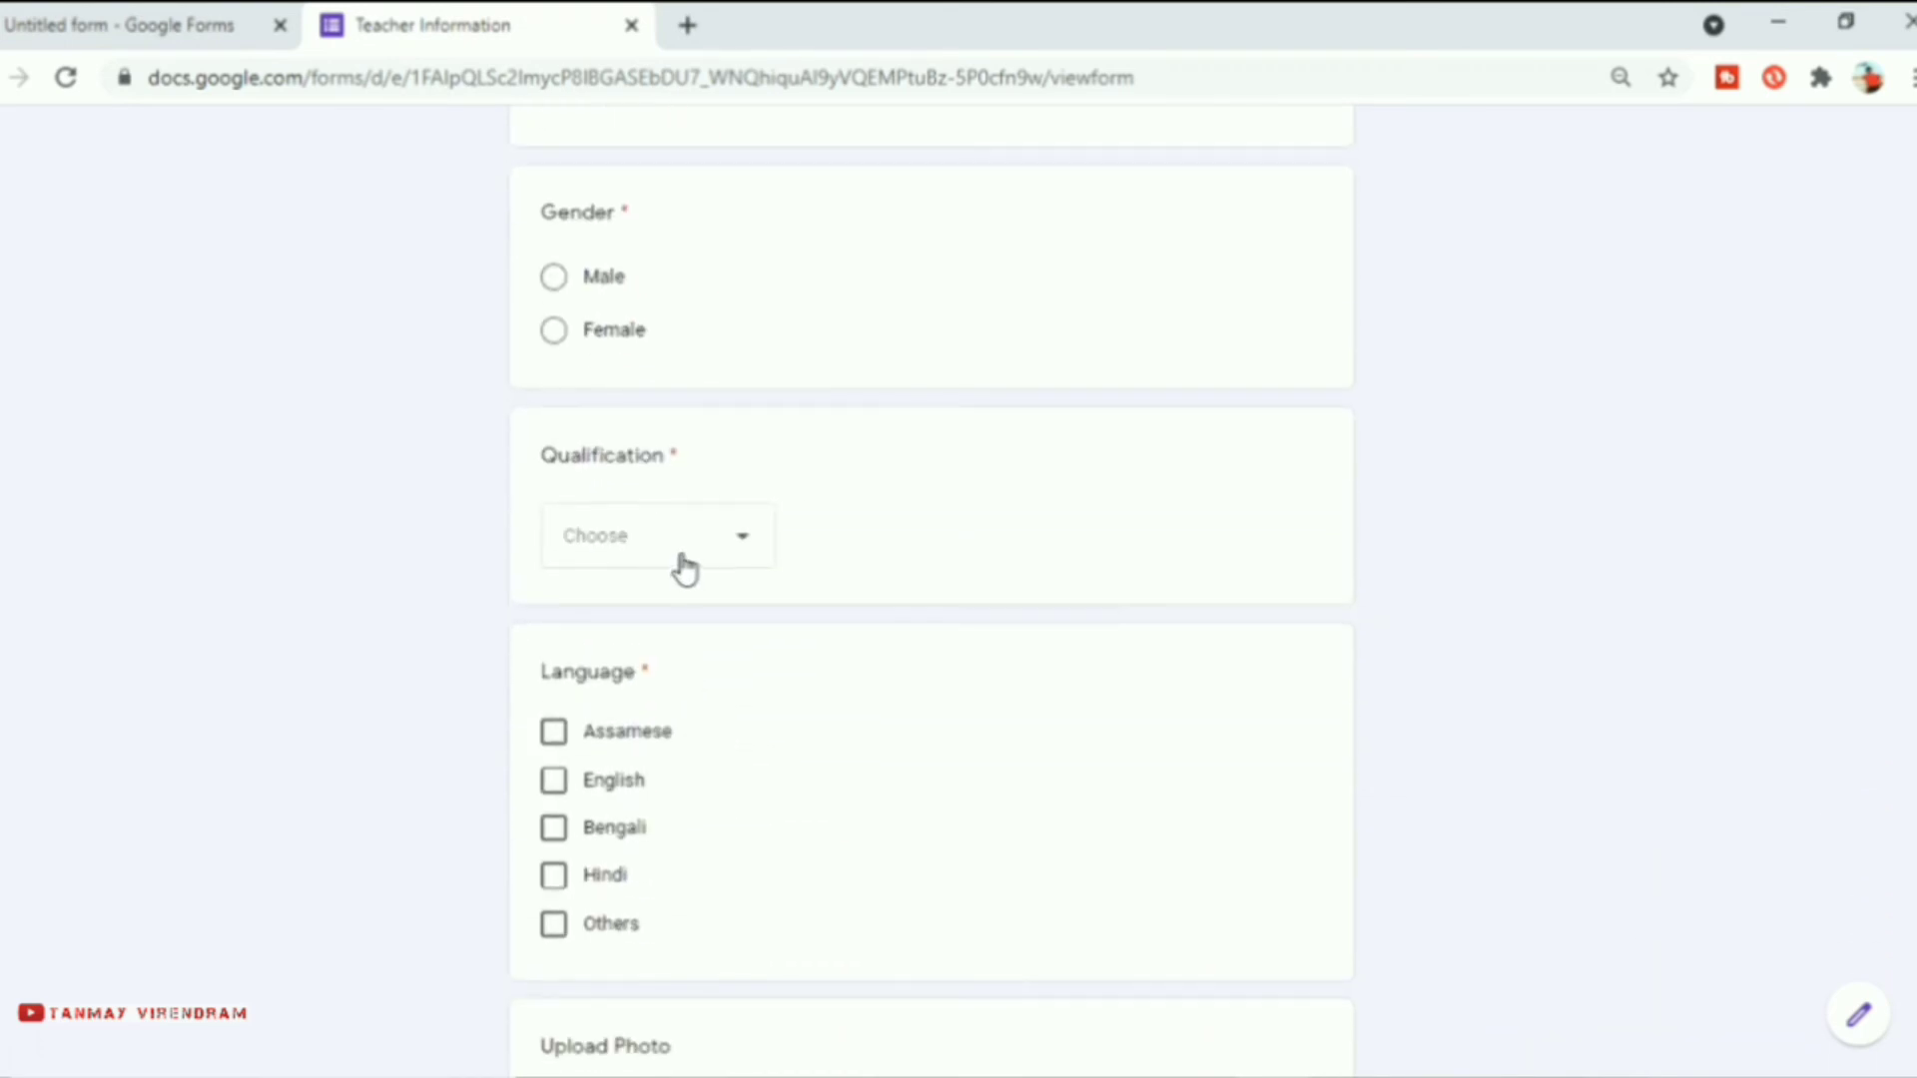
click(759, 544)
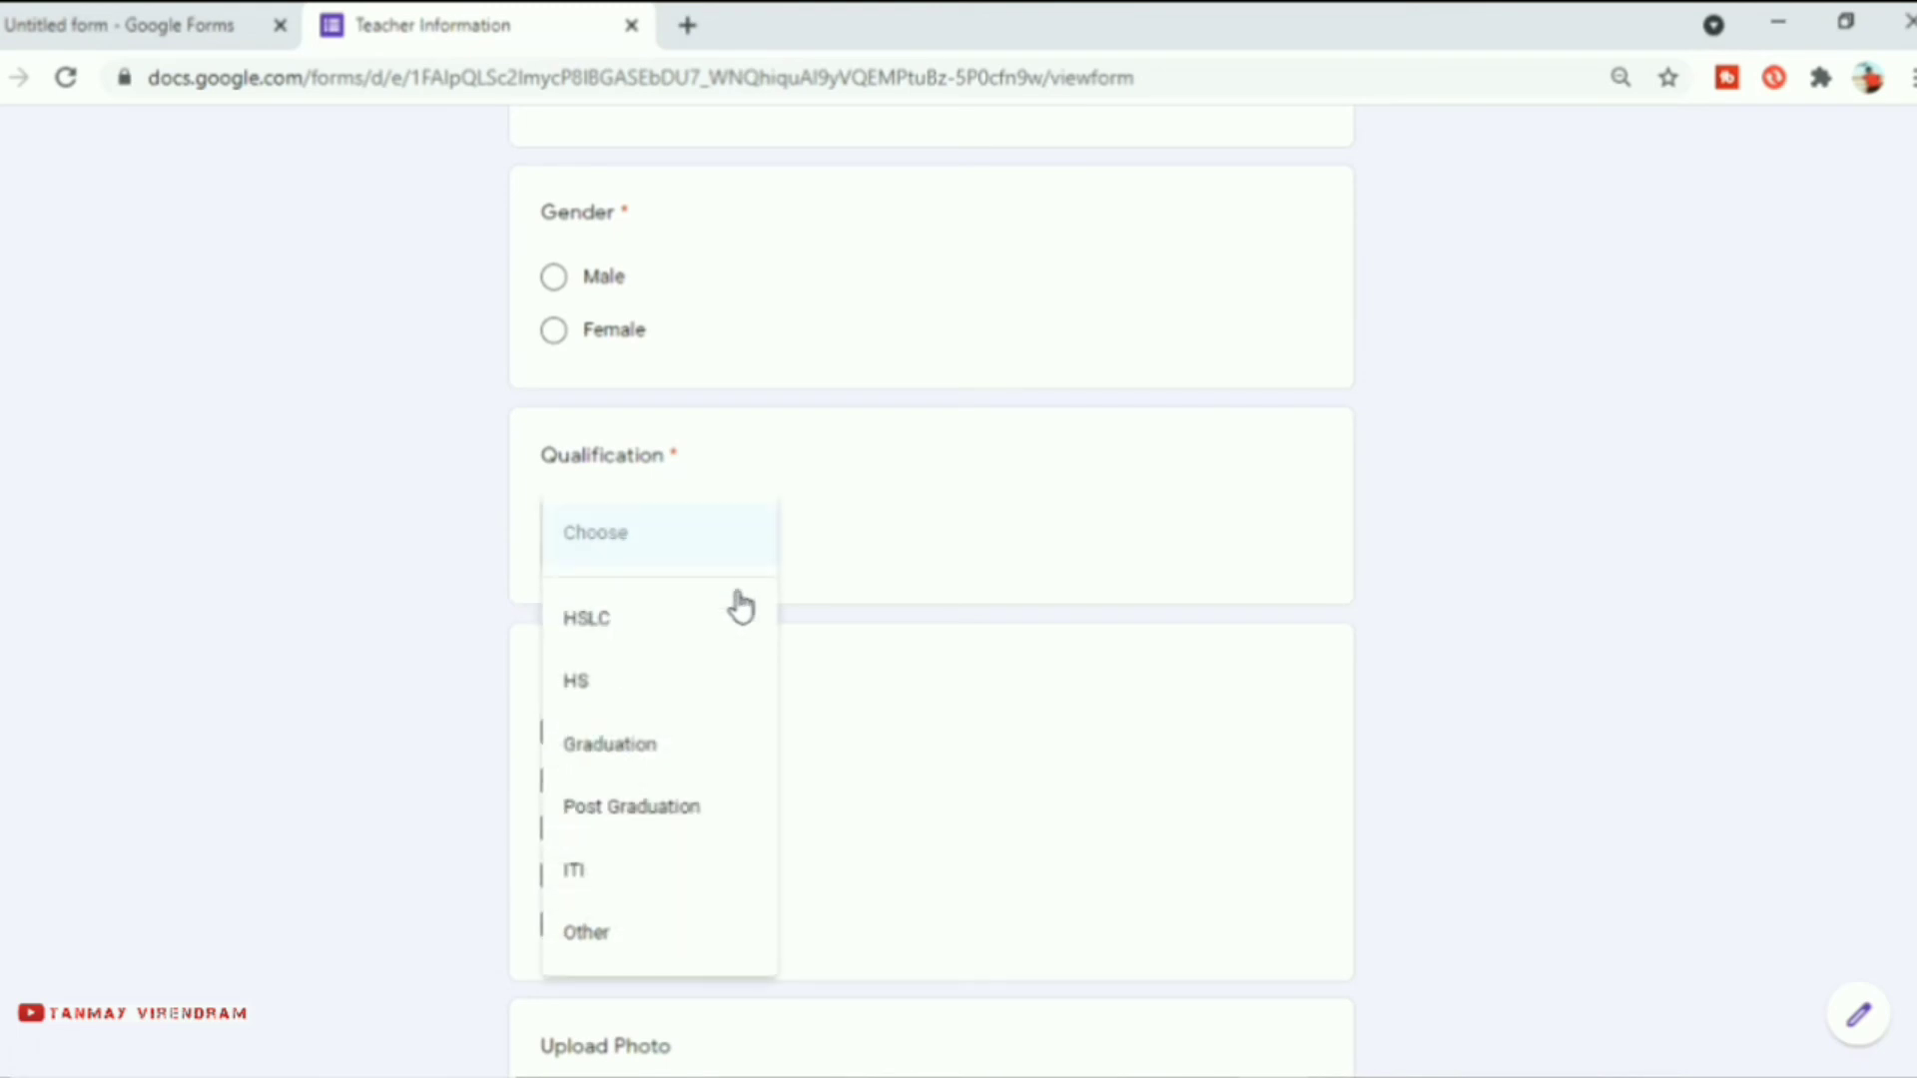
scroll(633, 739, down, 2)
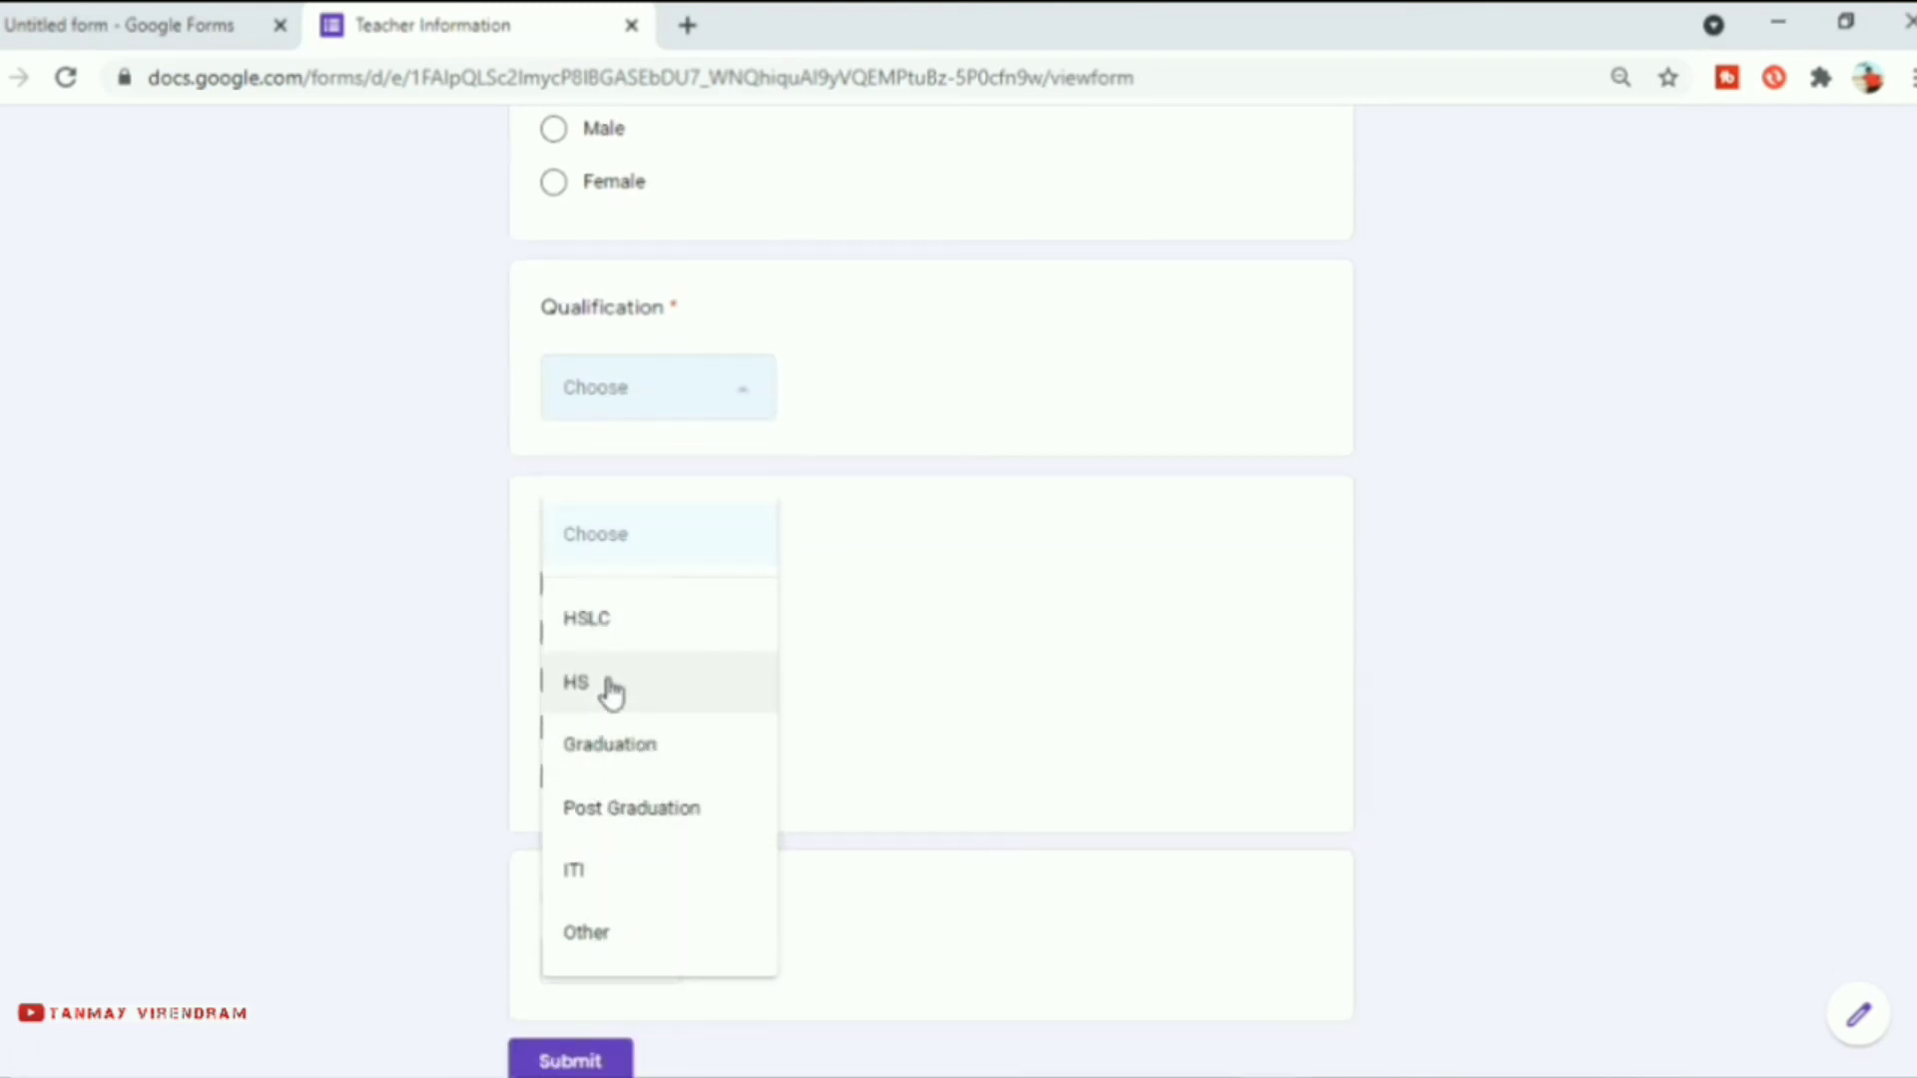
click(737, 546)
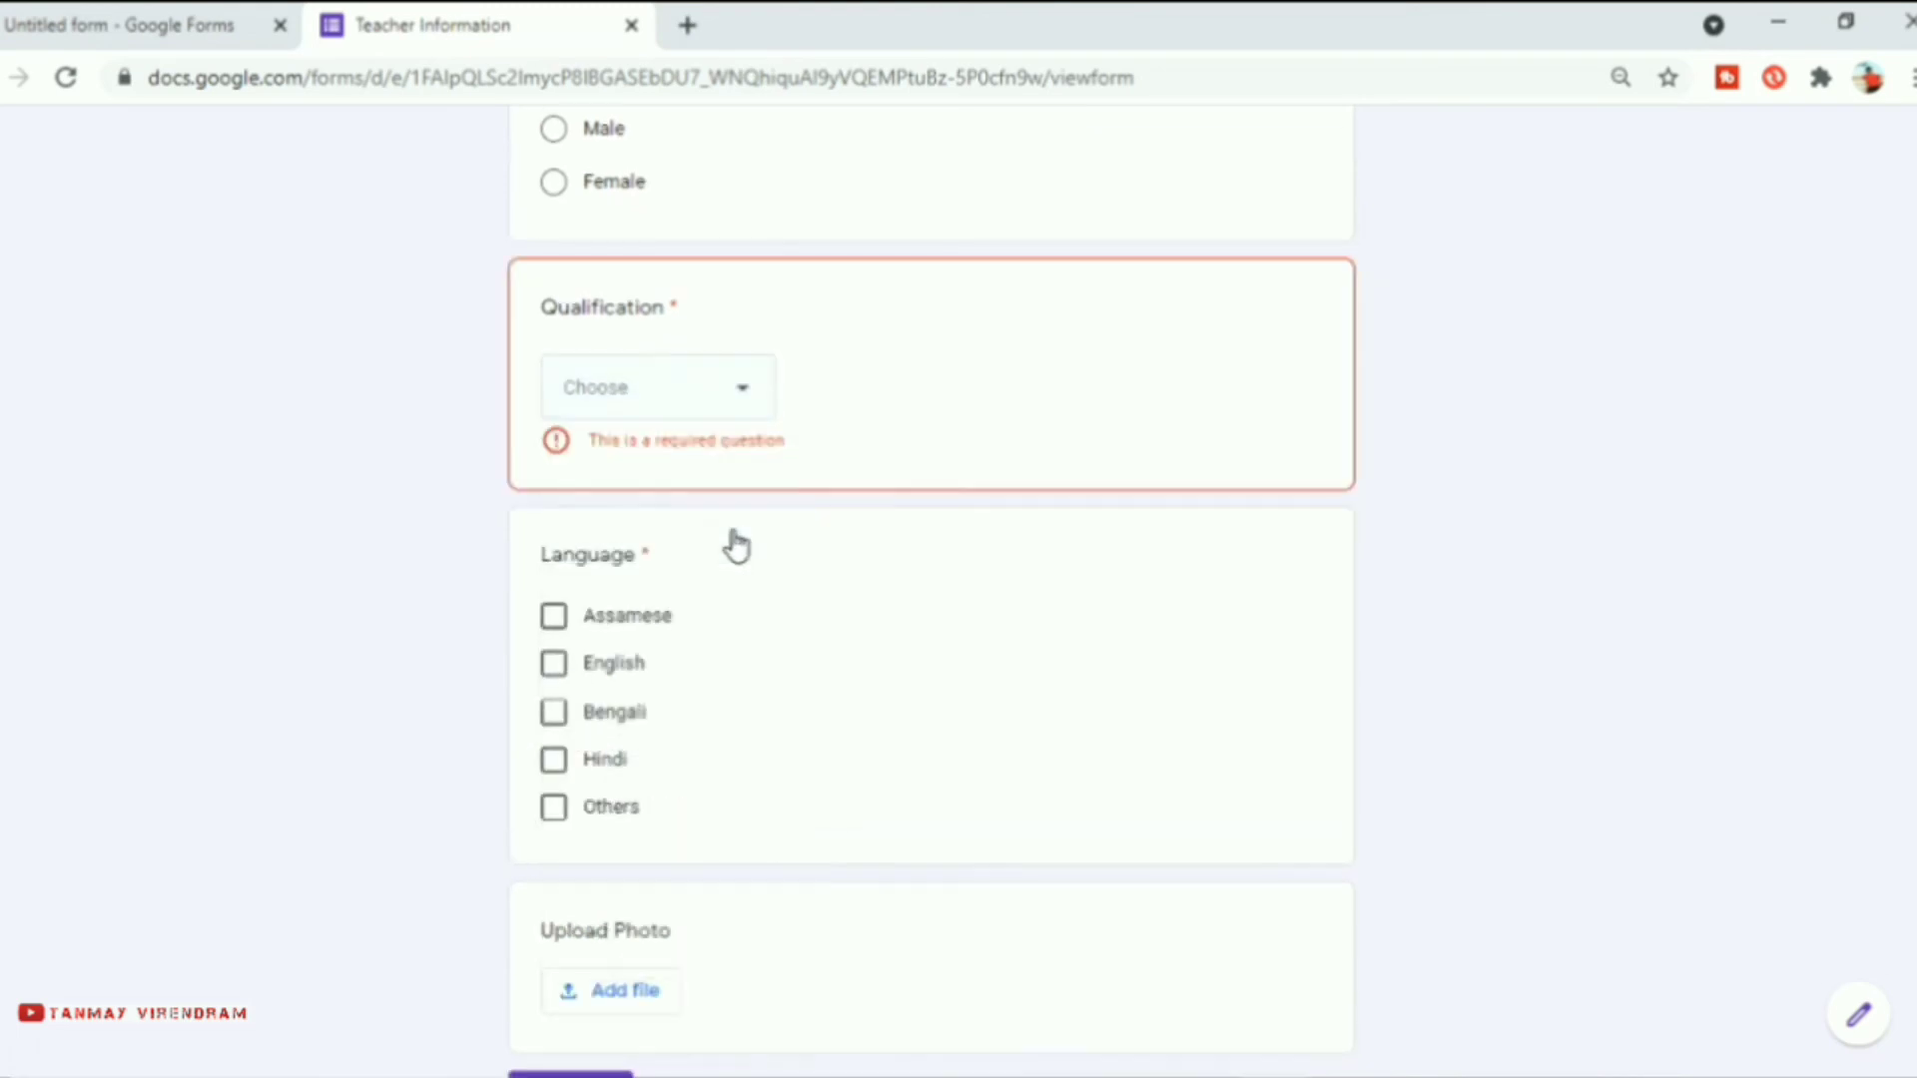
- Answer Qualification with Post Graduation and select Assamese, English, Bengali and Hindi for Language in the form preview
click(745, 389)
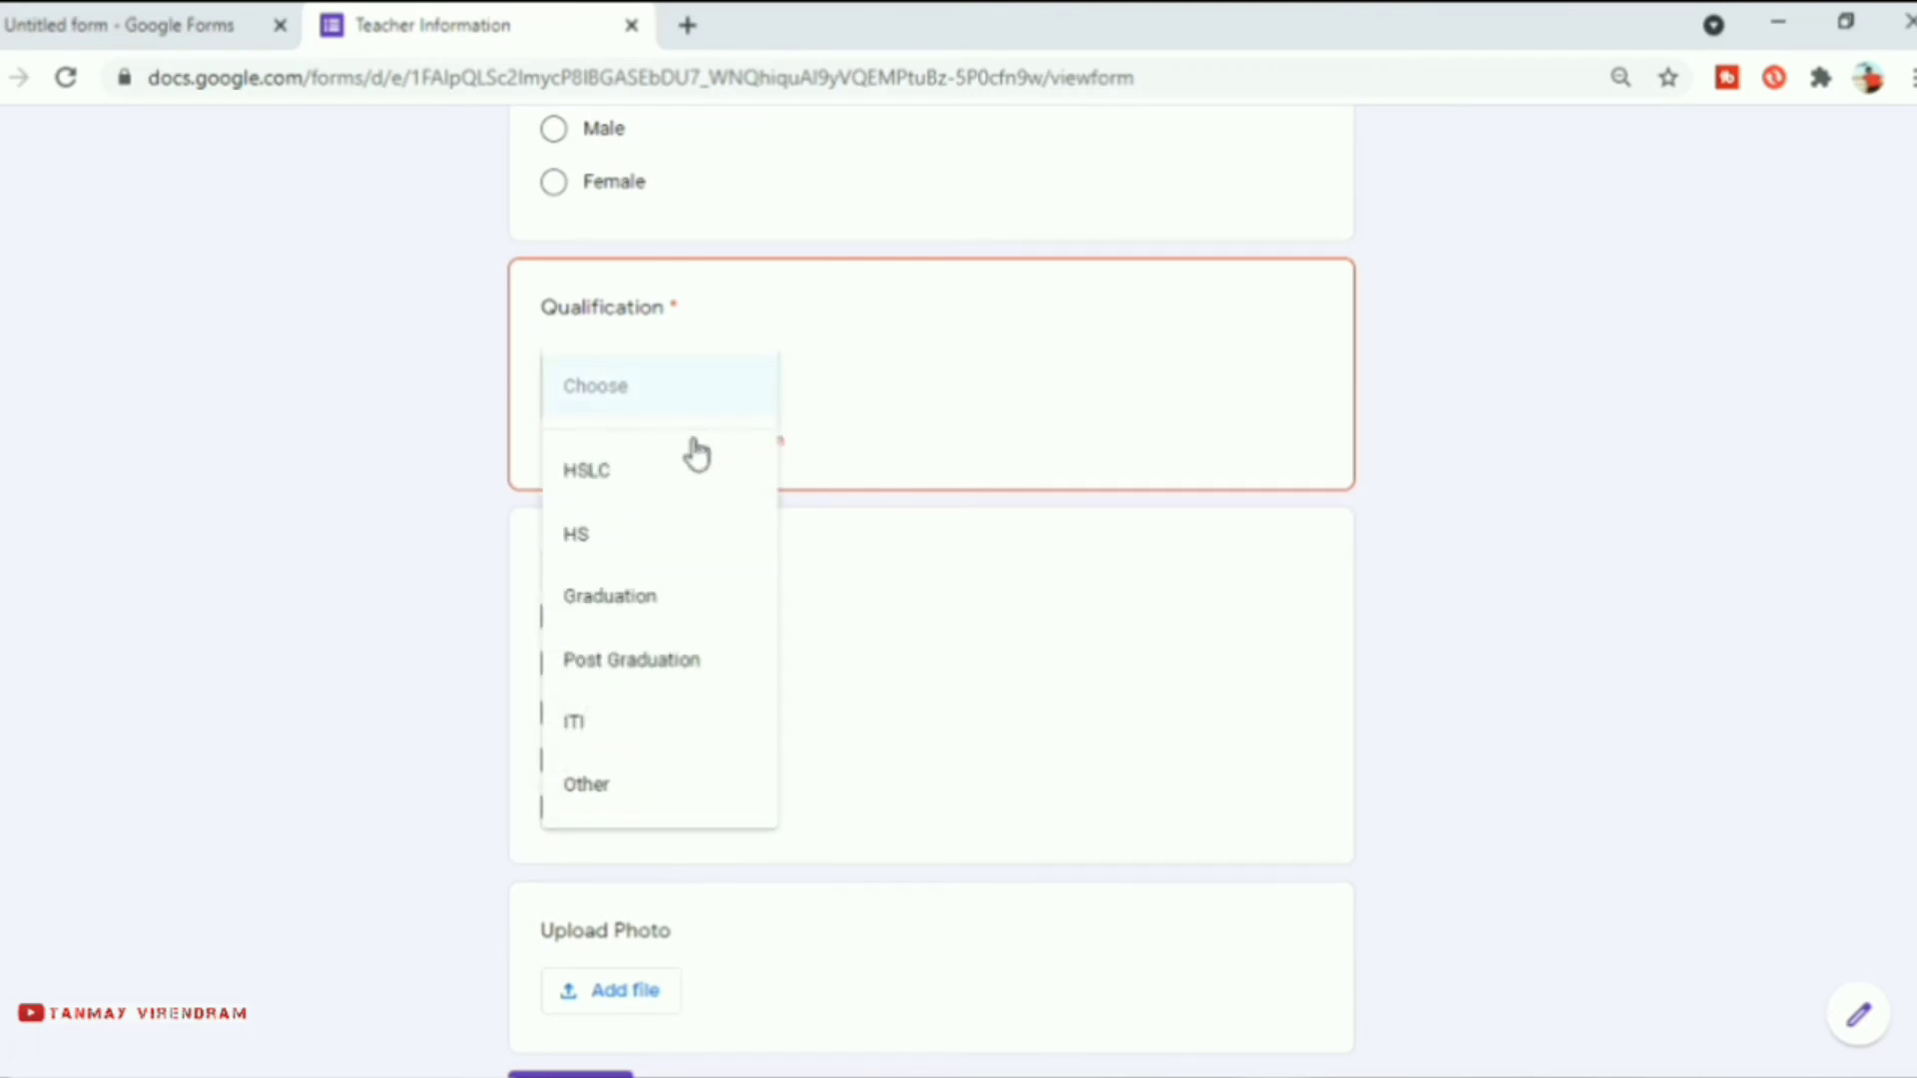
click(644, 679)
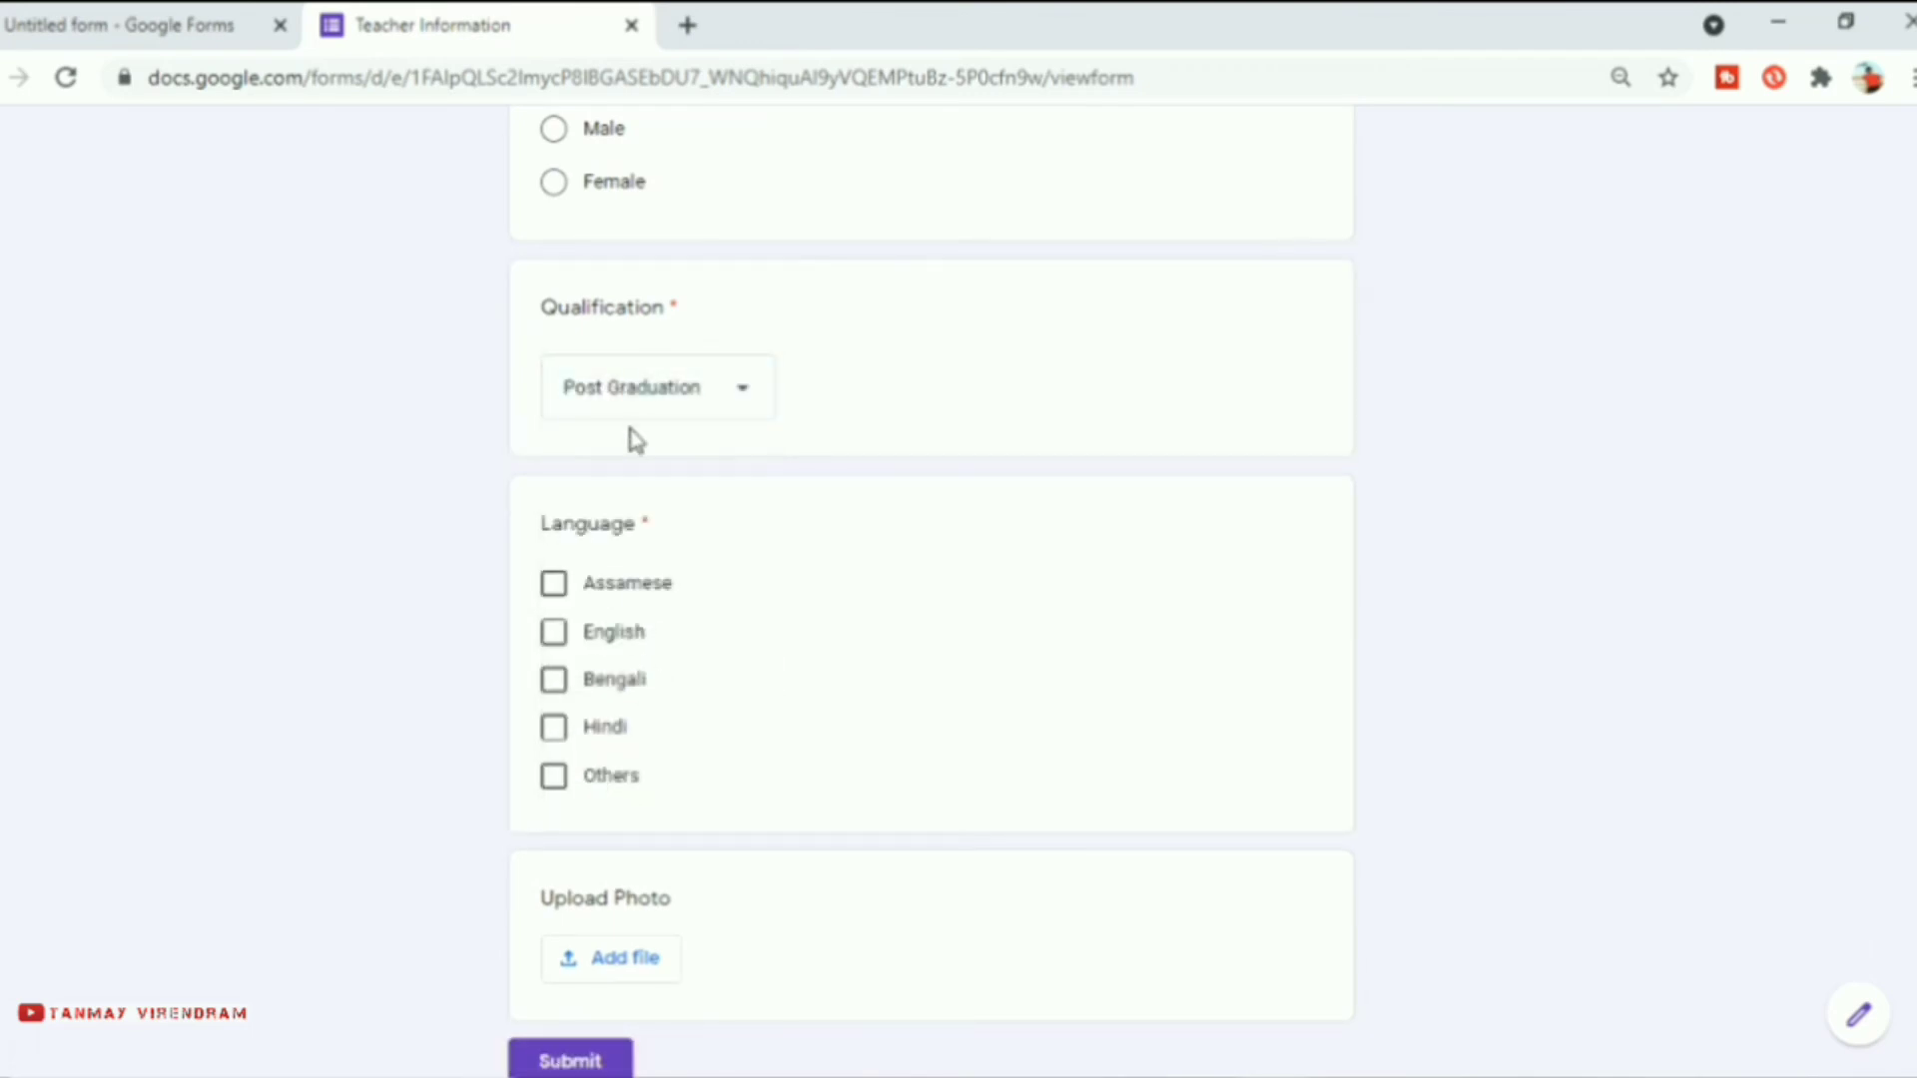
click(558, 589)
click(557, 637)
click(557, 682)
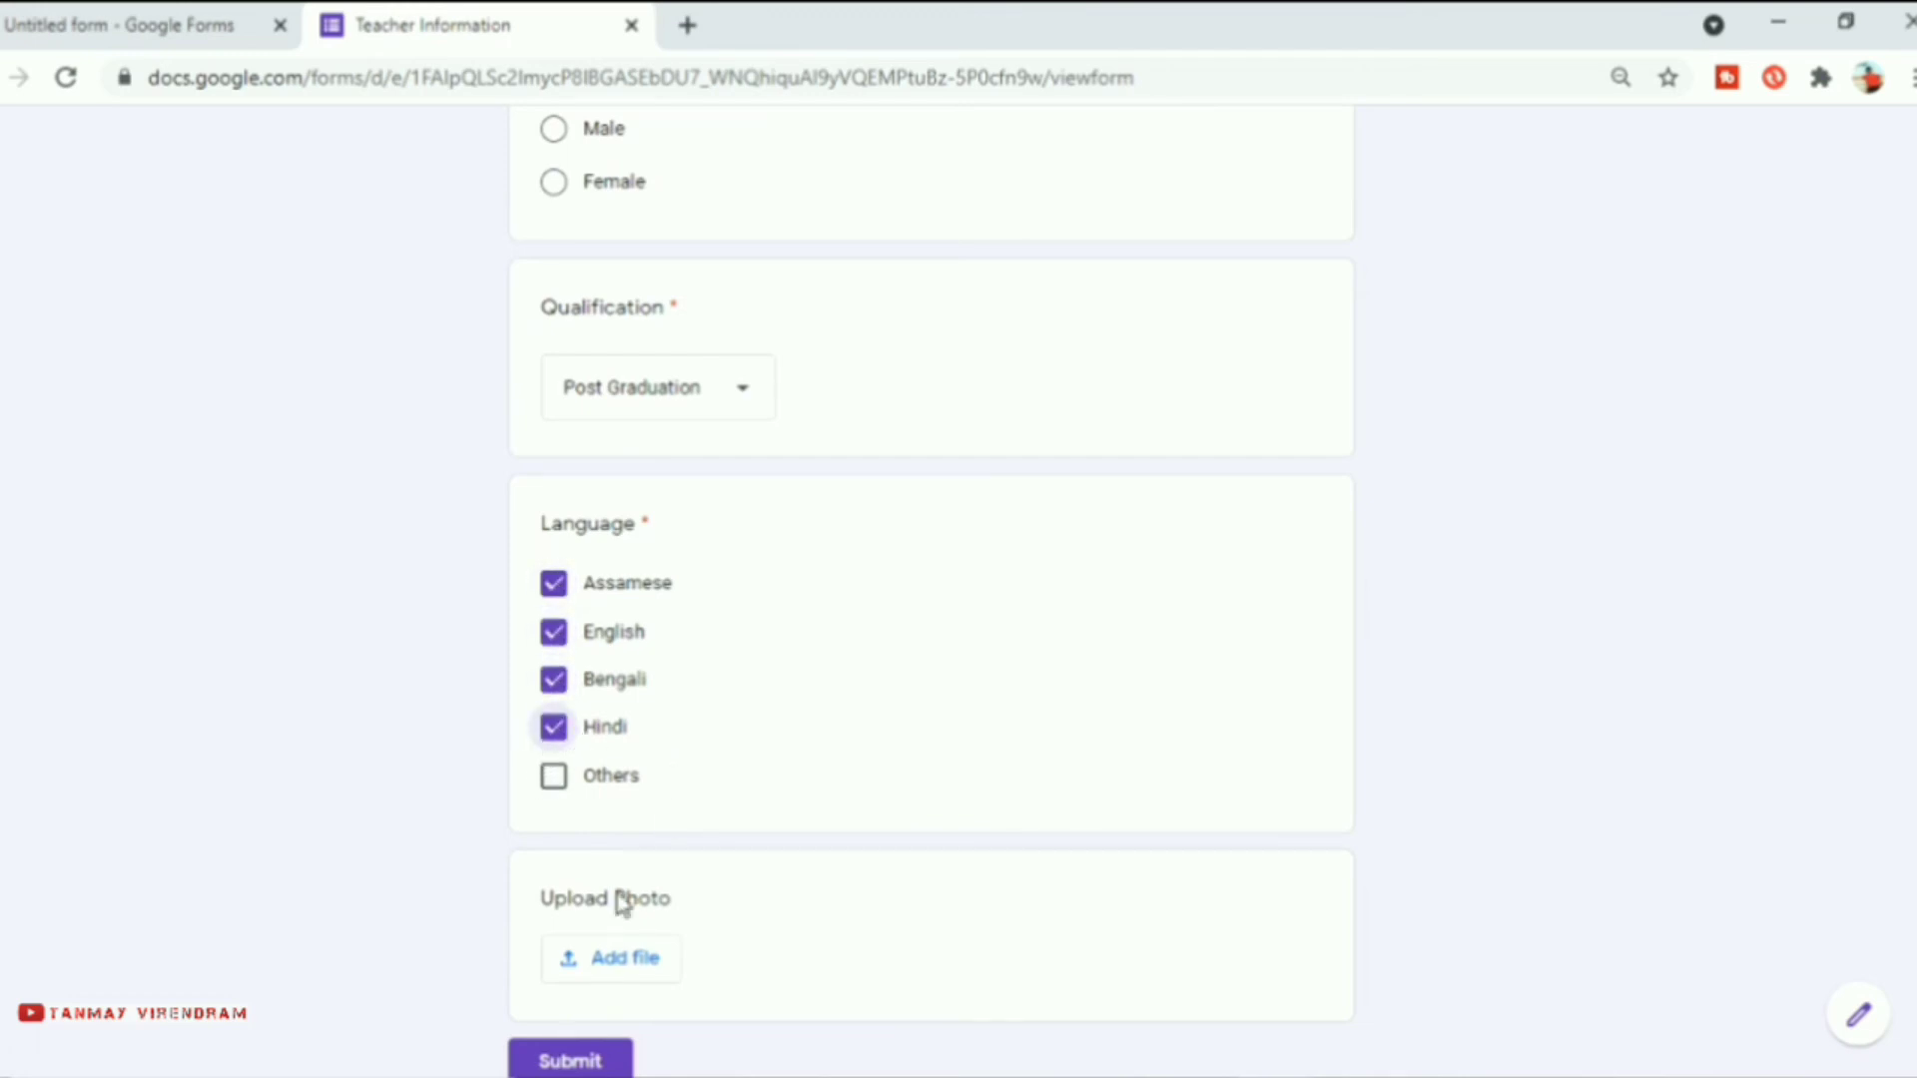
scroll(639, 924, down, 2)
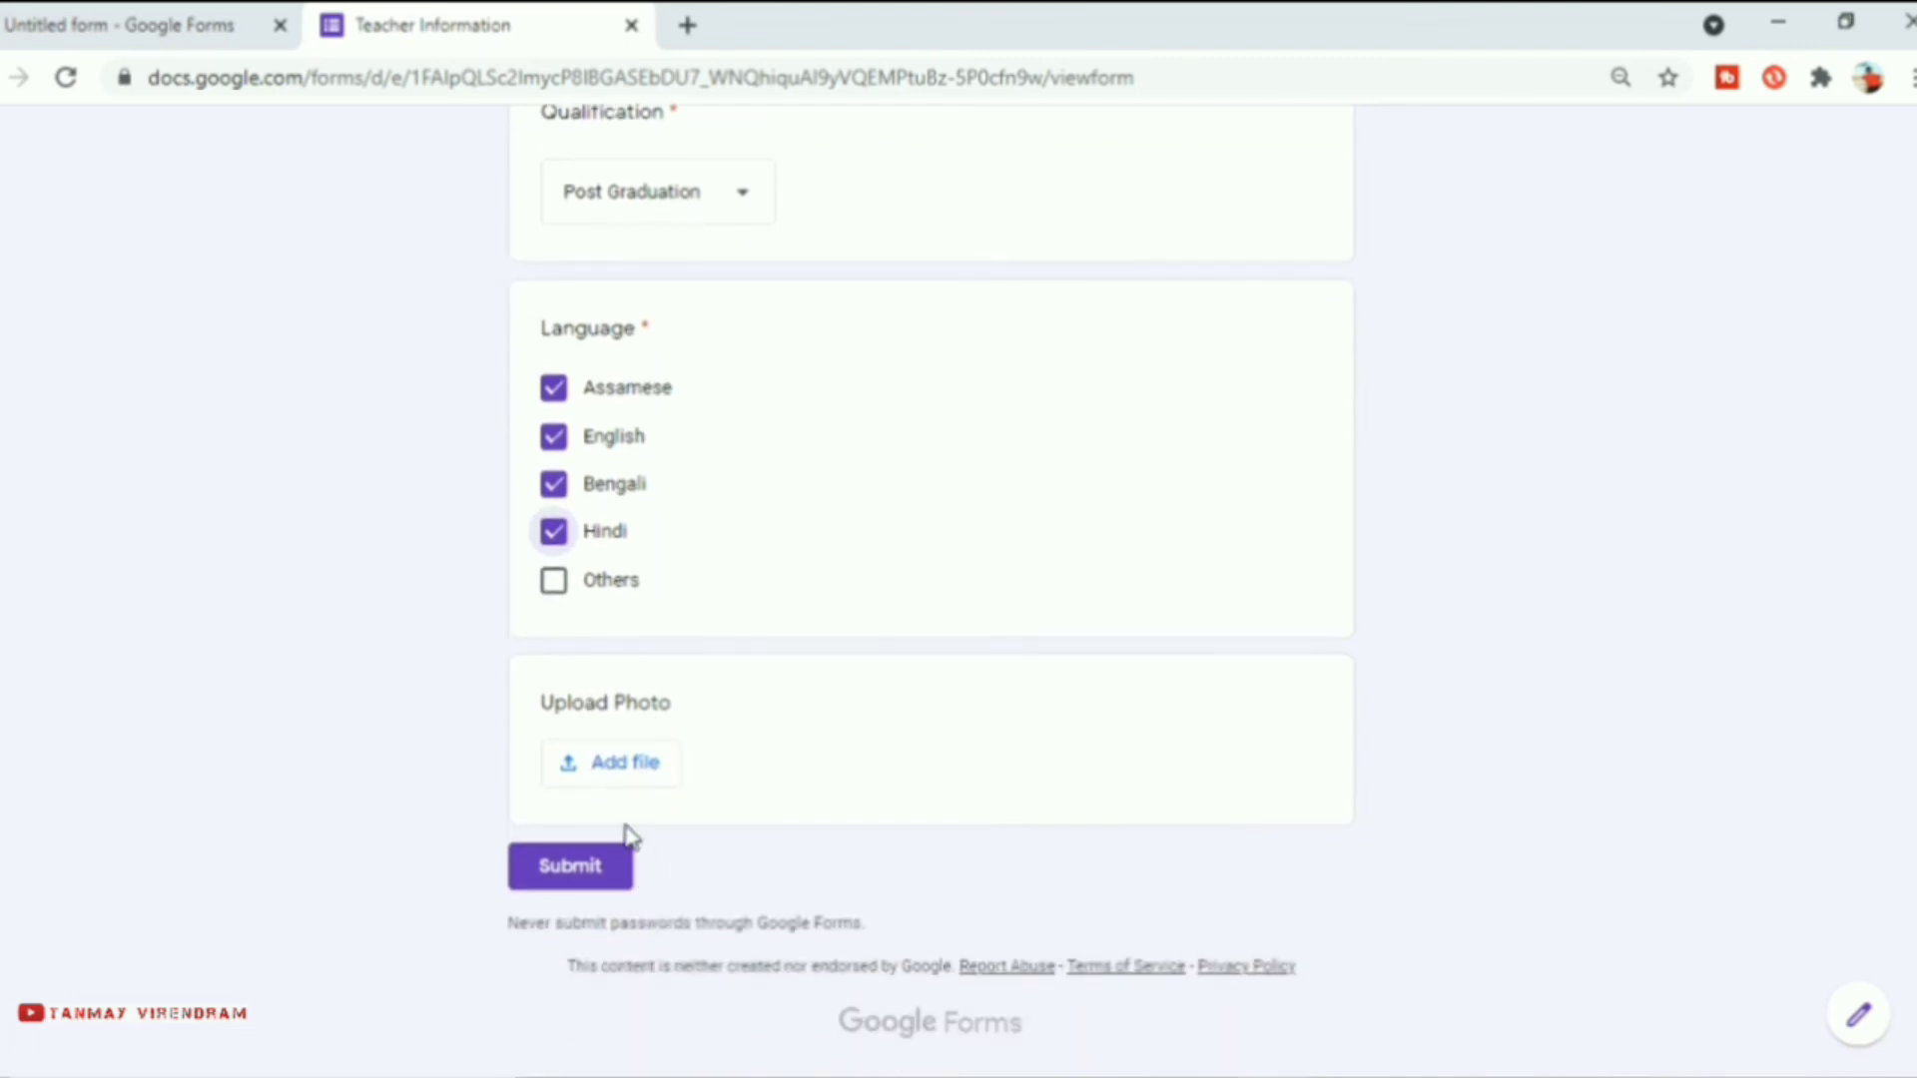
- Enter the teacher's name in the Name question and "X Y Z" as the School Name
scroll(663, 759, up, 12)
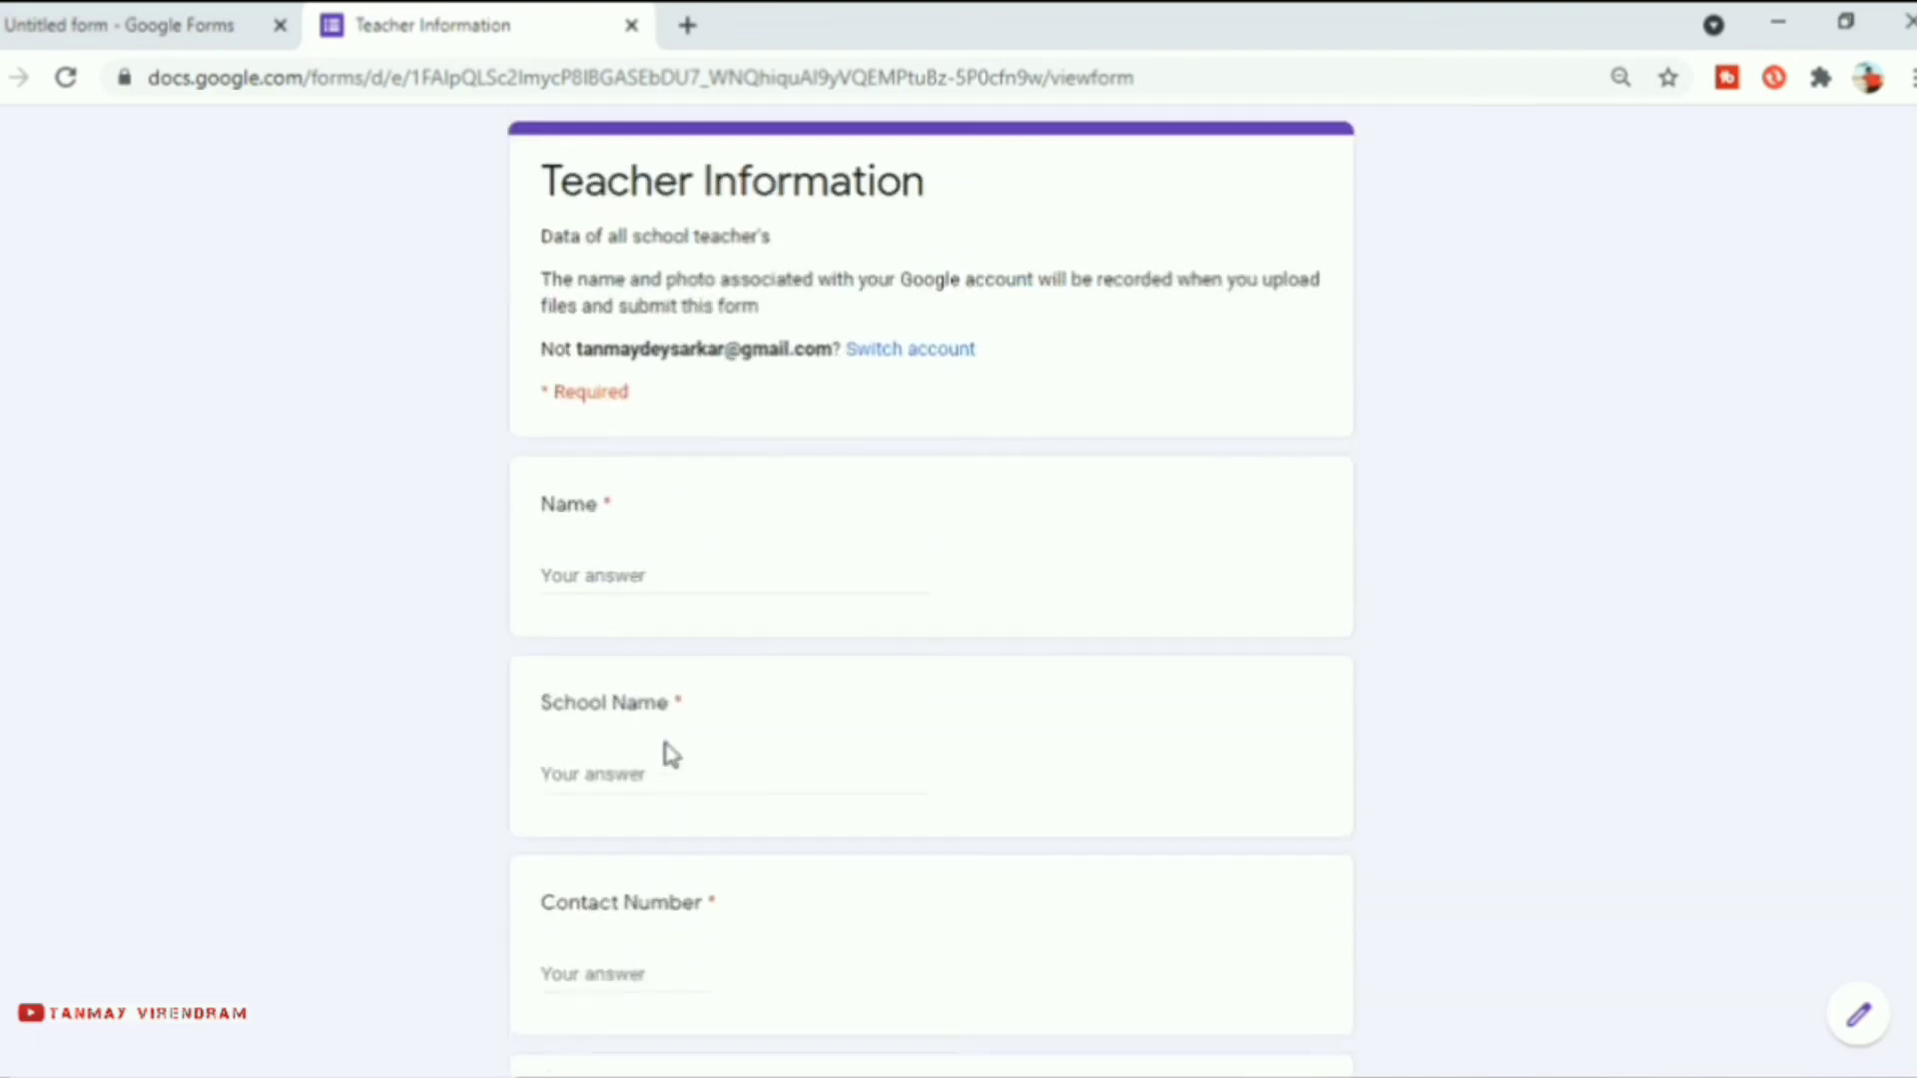
click(620, 580)
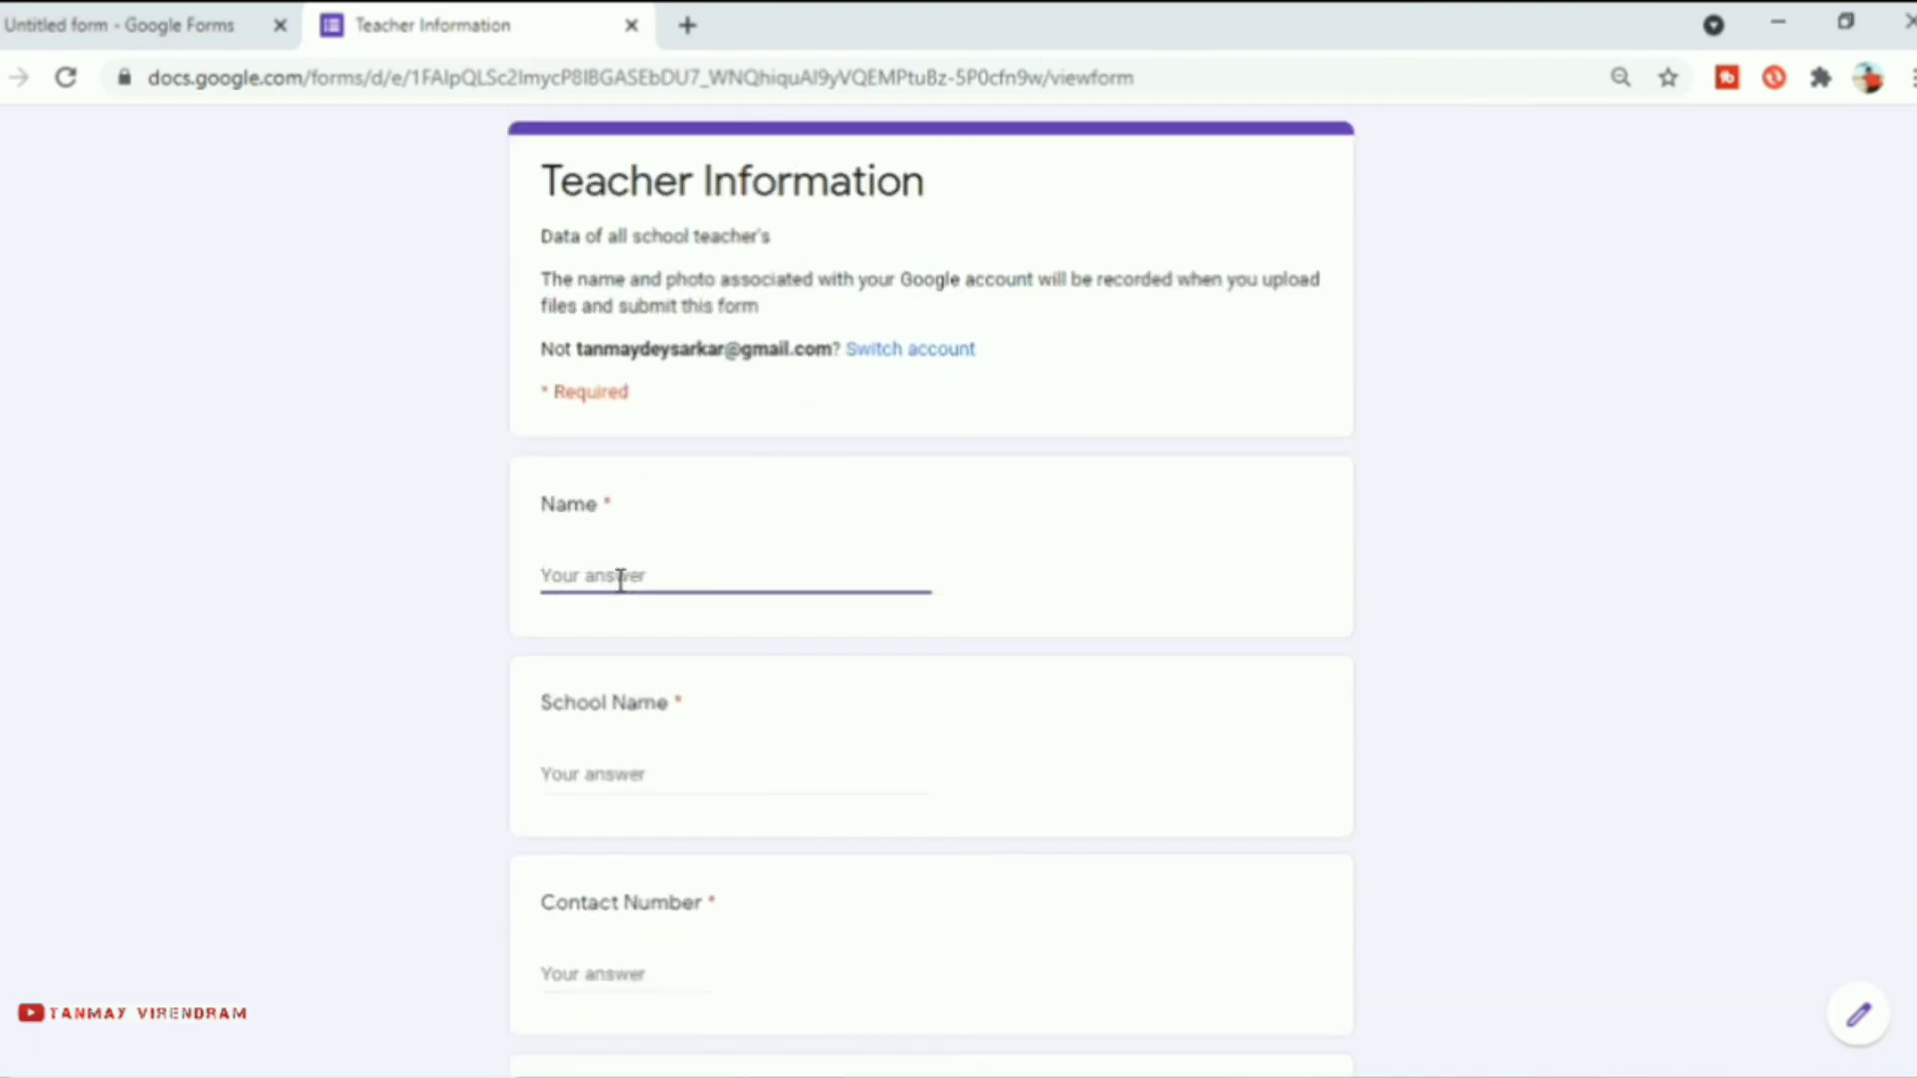
text(Tanmay)
click(610, 777)
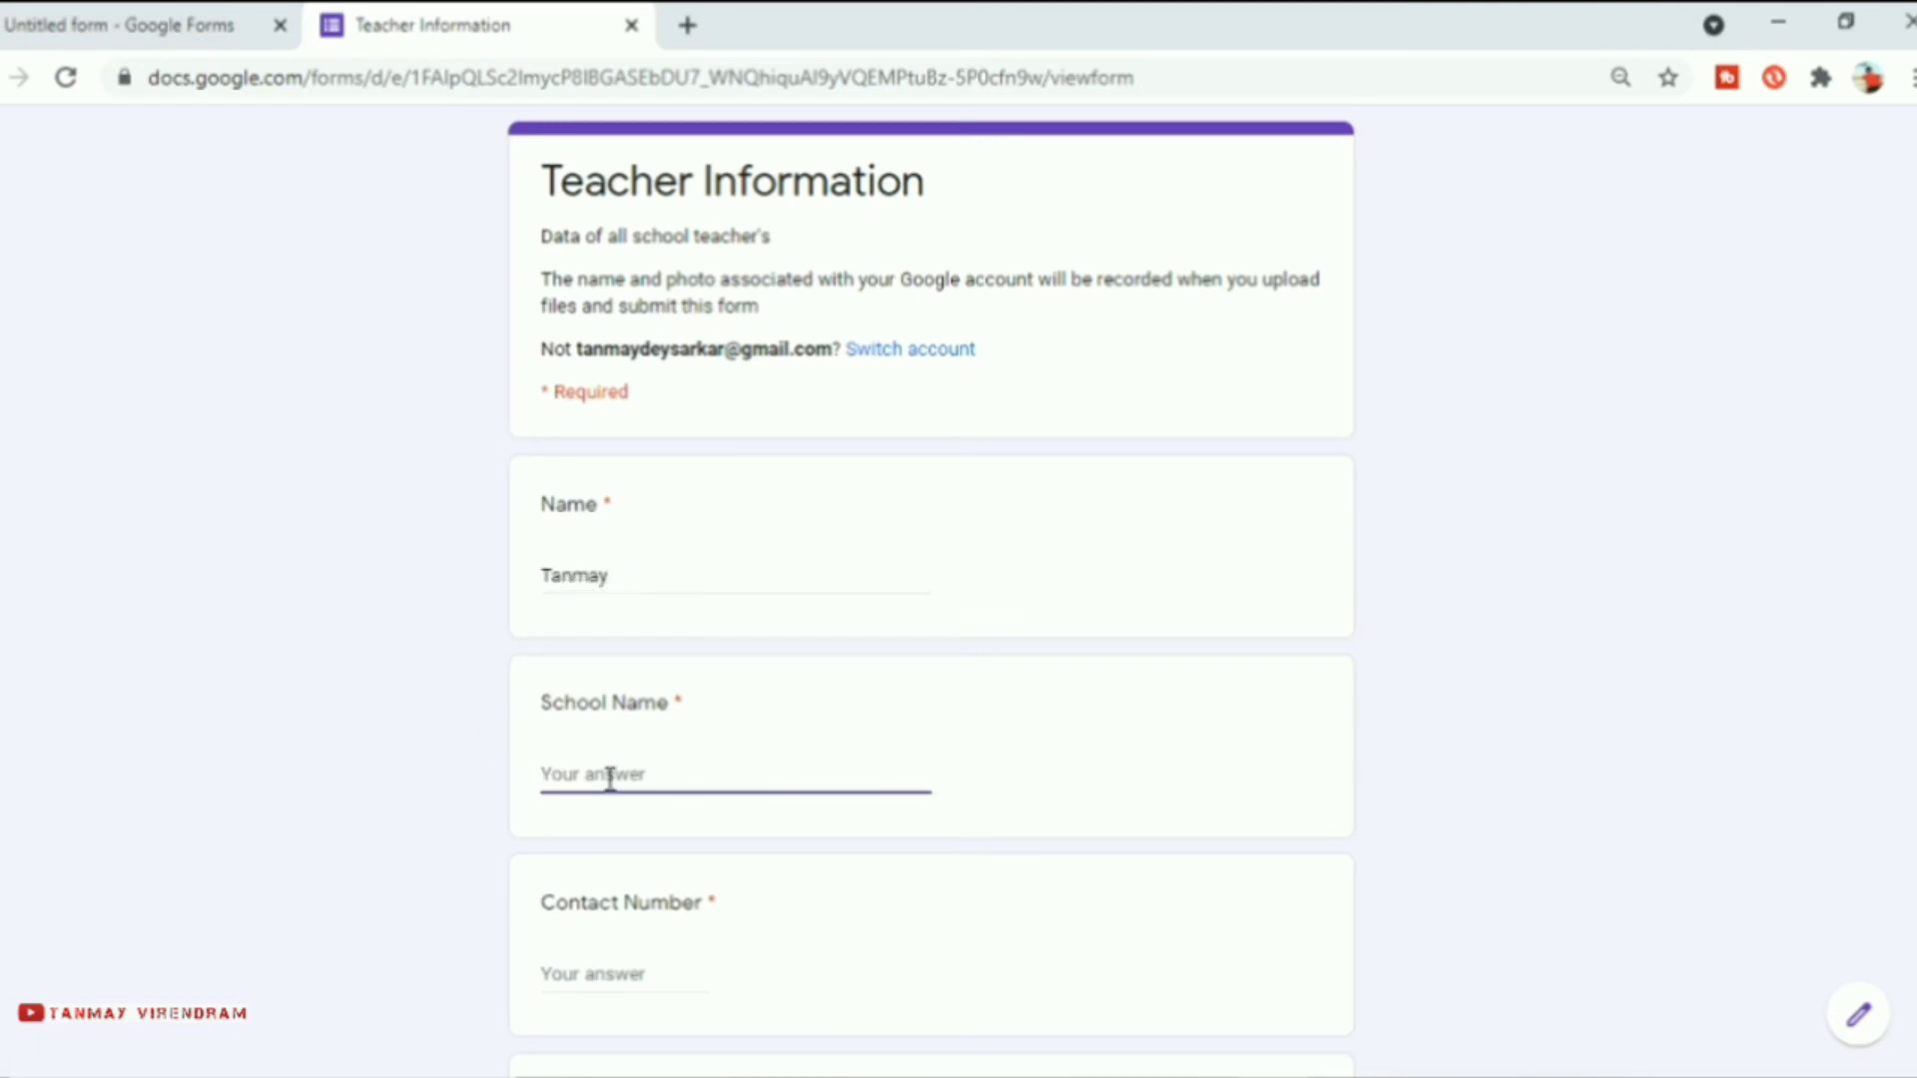
text(xx)
key(BackSpace)
key(BackSpace)
text(x)
- Fill in the teacher's contact number and choose Male for the Gender question
scroll(629, 778, down, 2)
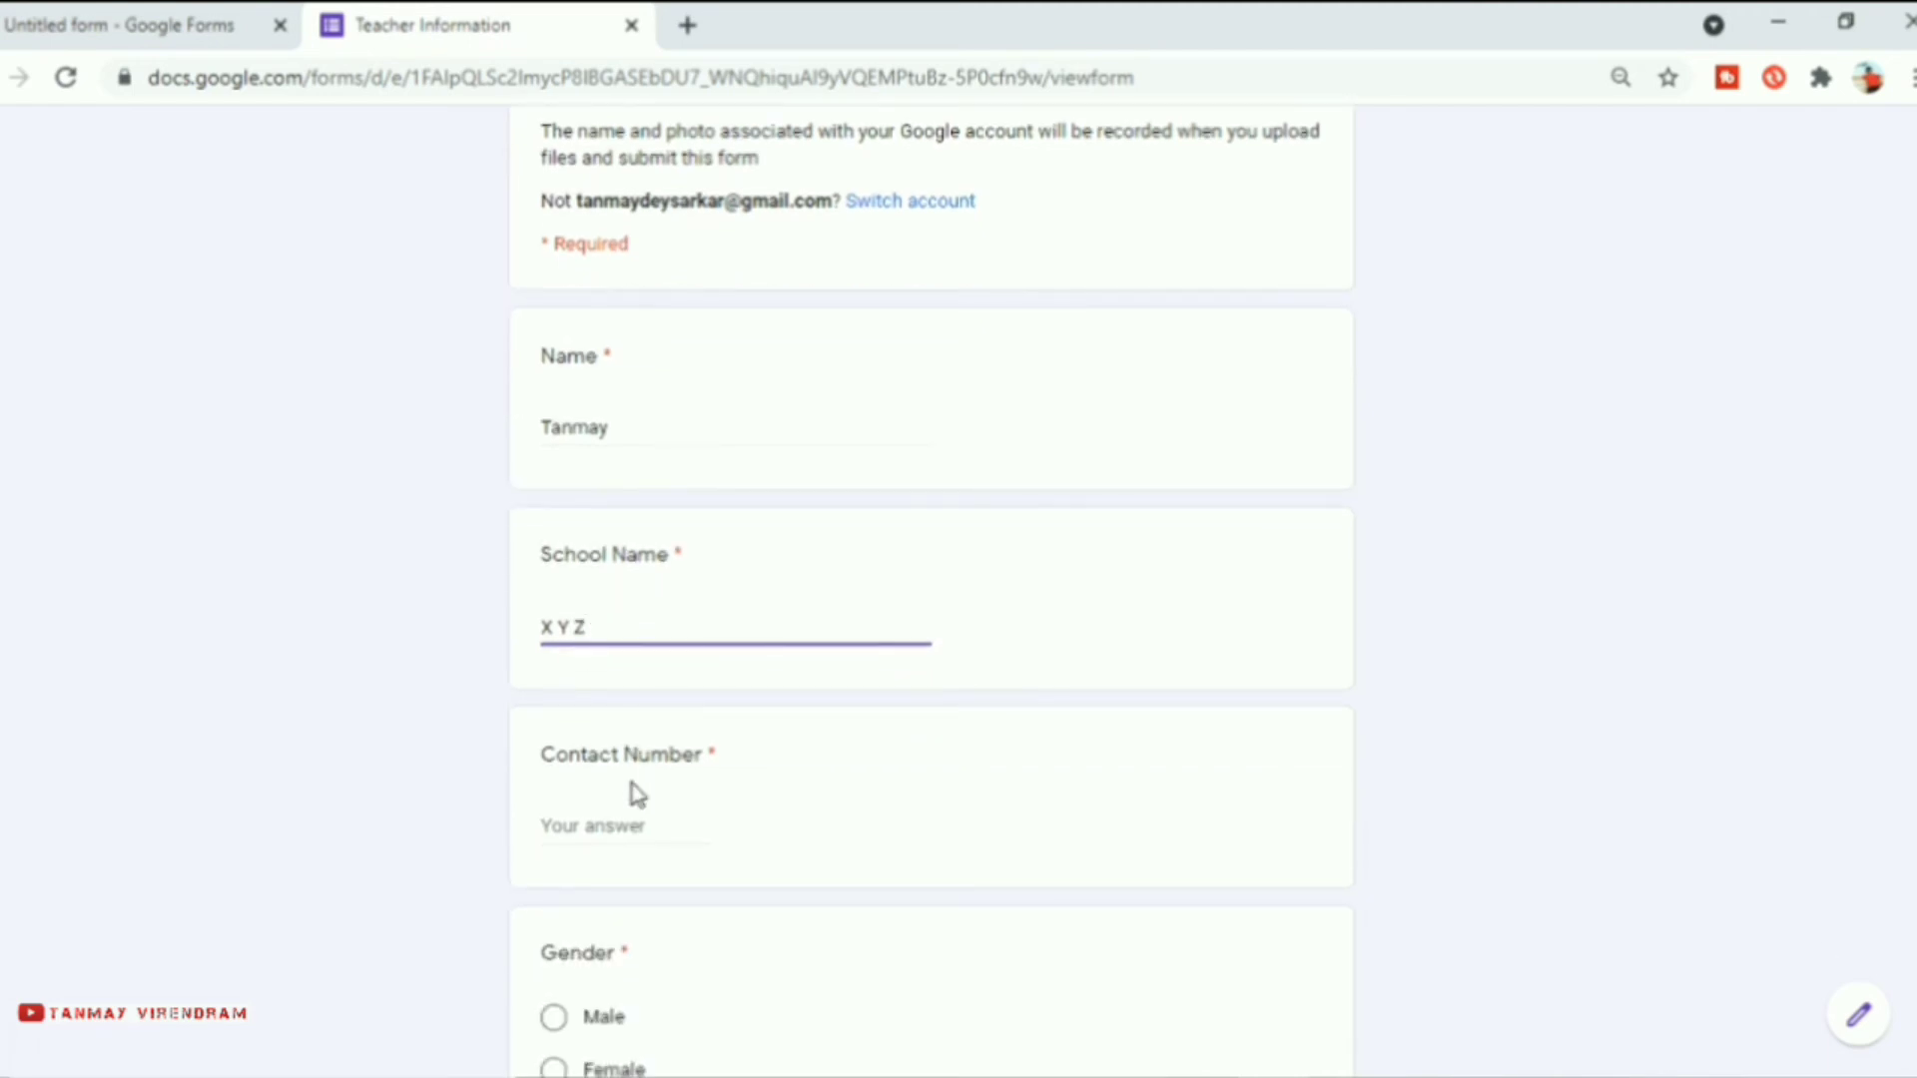
click(633, 819)
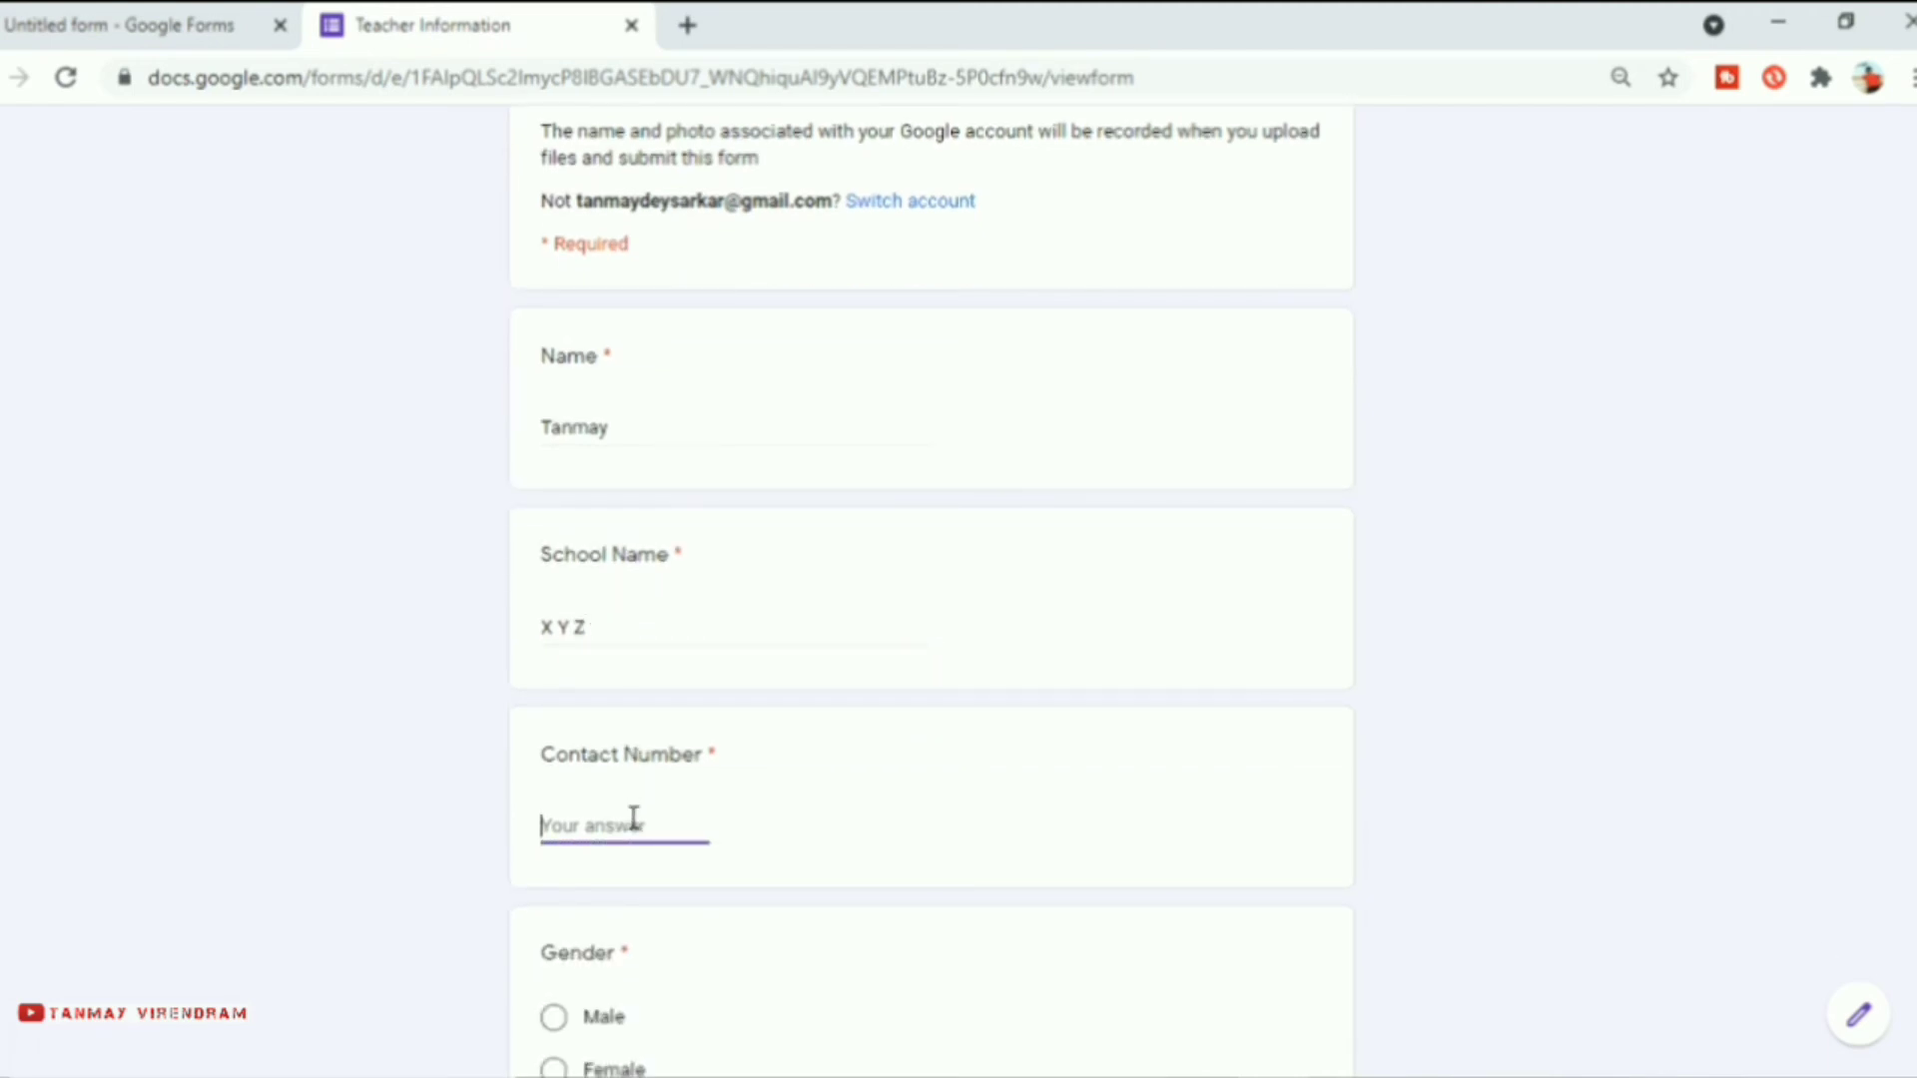
text(1212121212)
scroll(711, 868, down, 1)
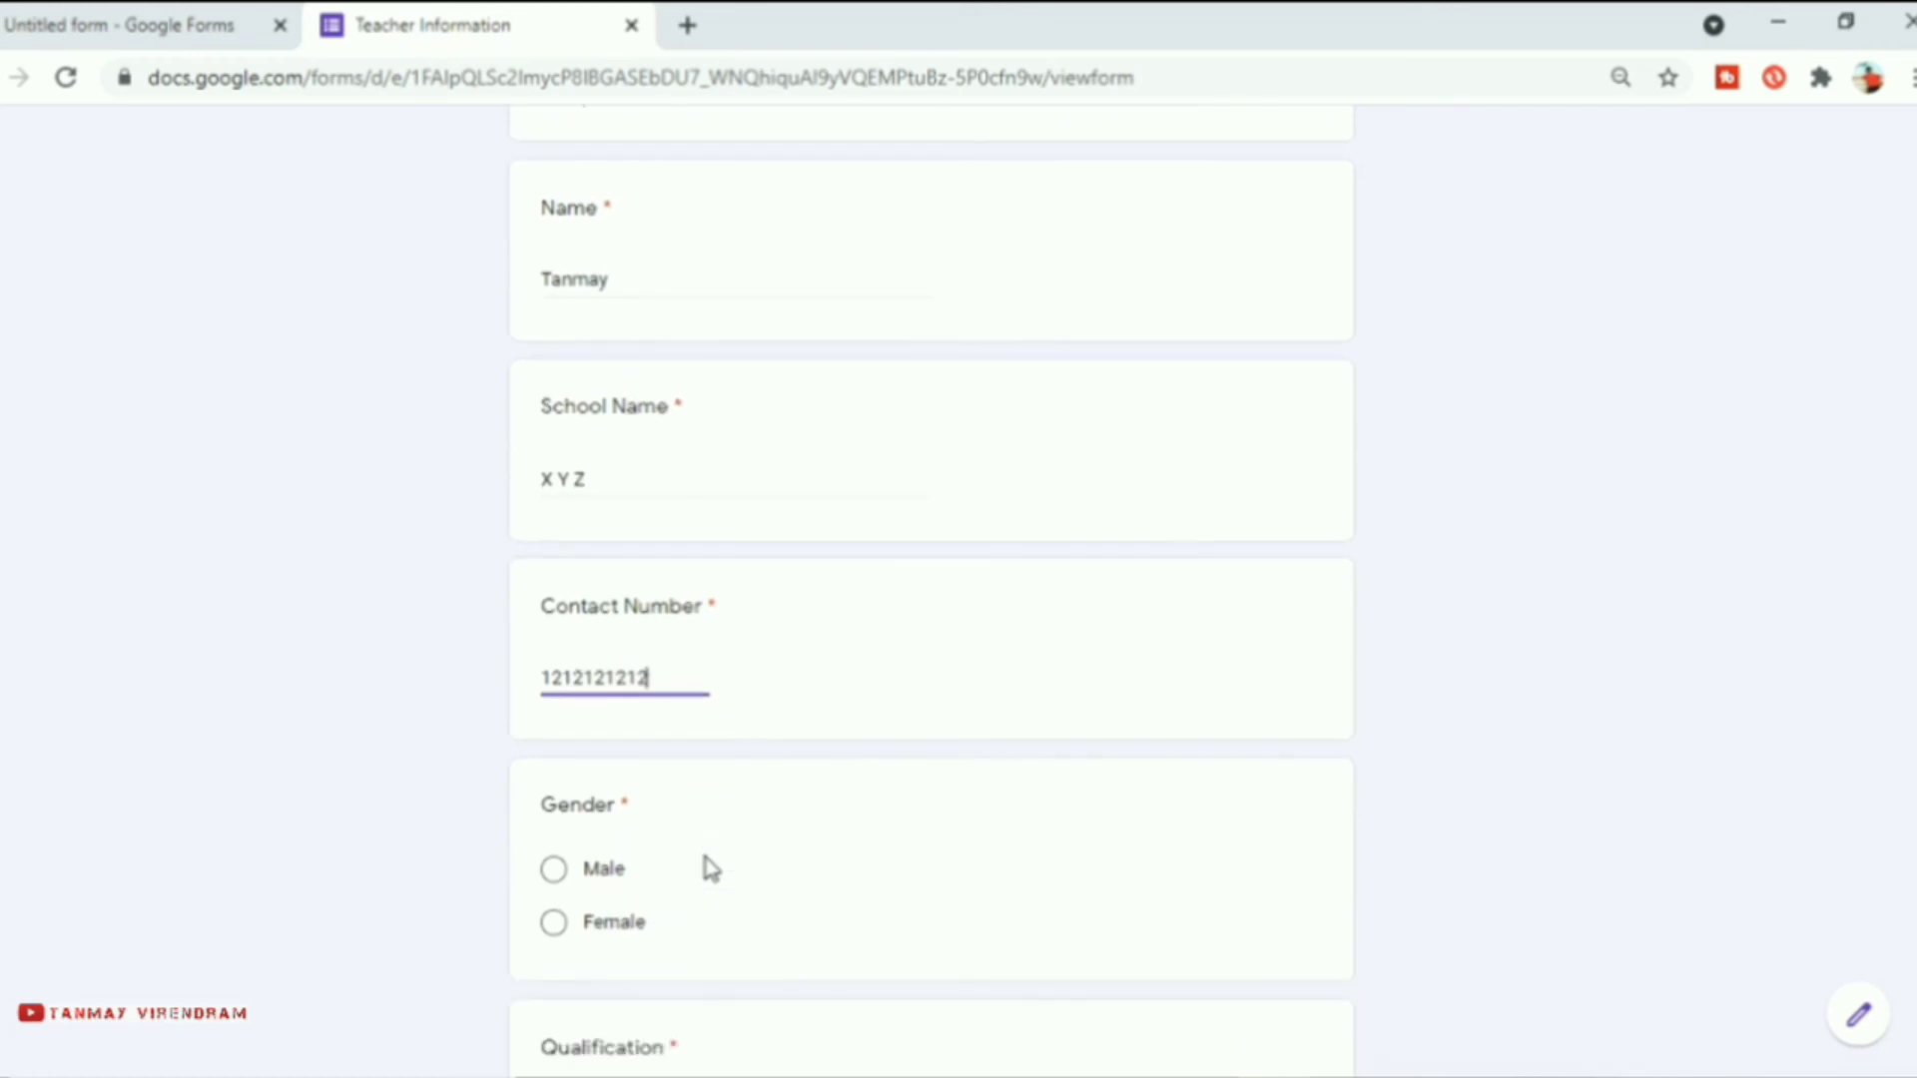
click(587, 880)
- Submit the completed Teacher Information response without adding a file to Upload Photo
scroll(646, 895, down, 2)
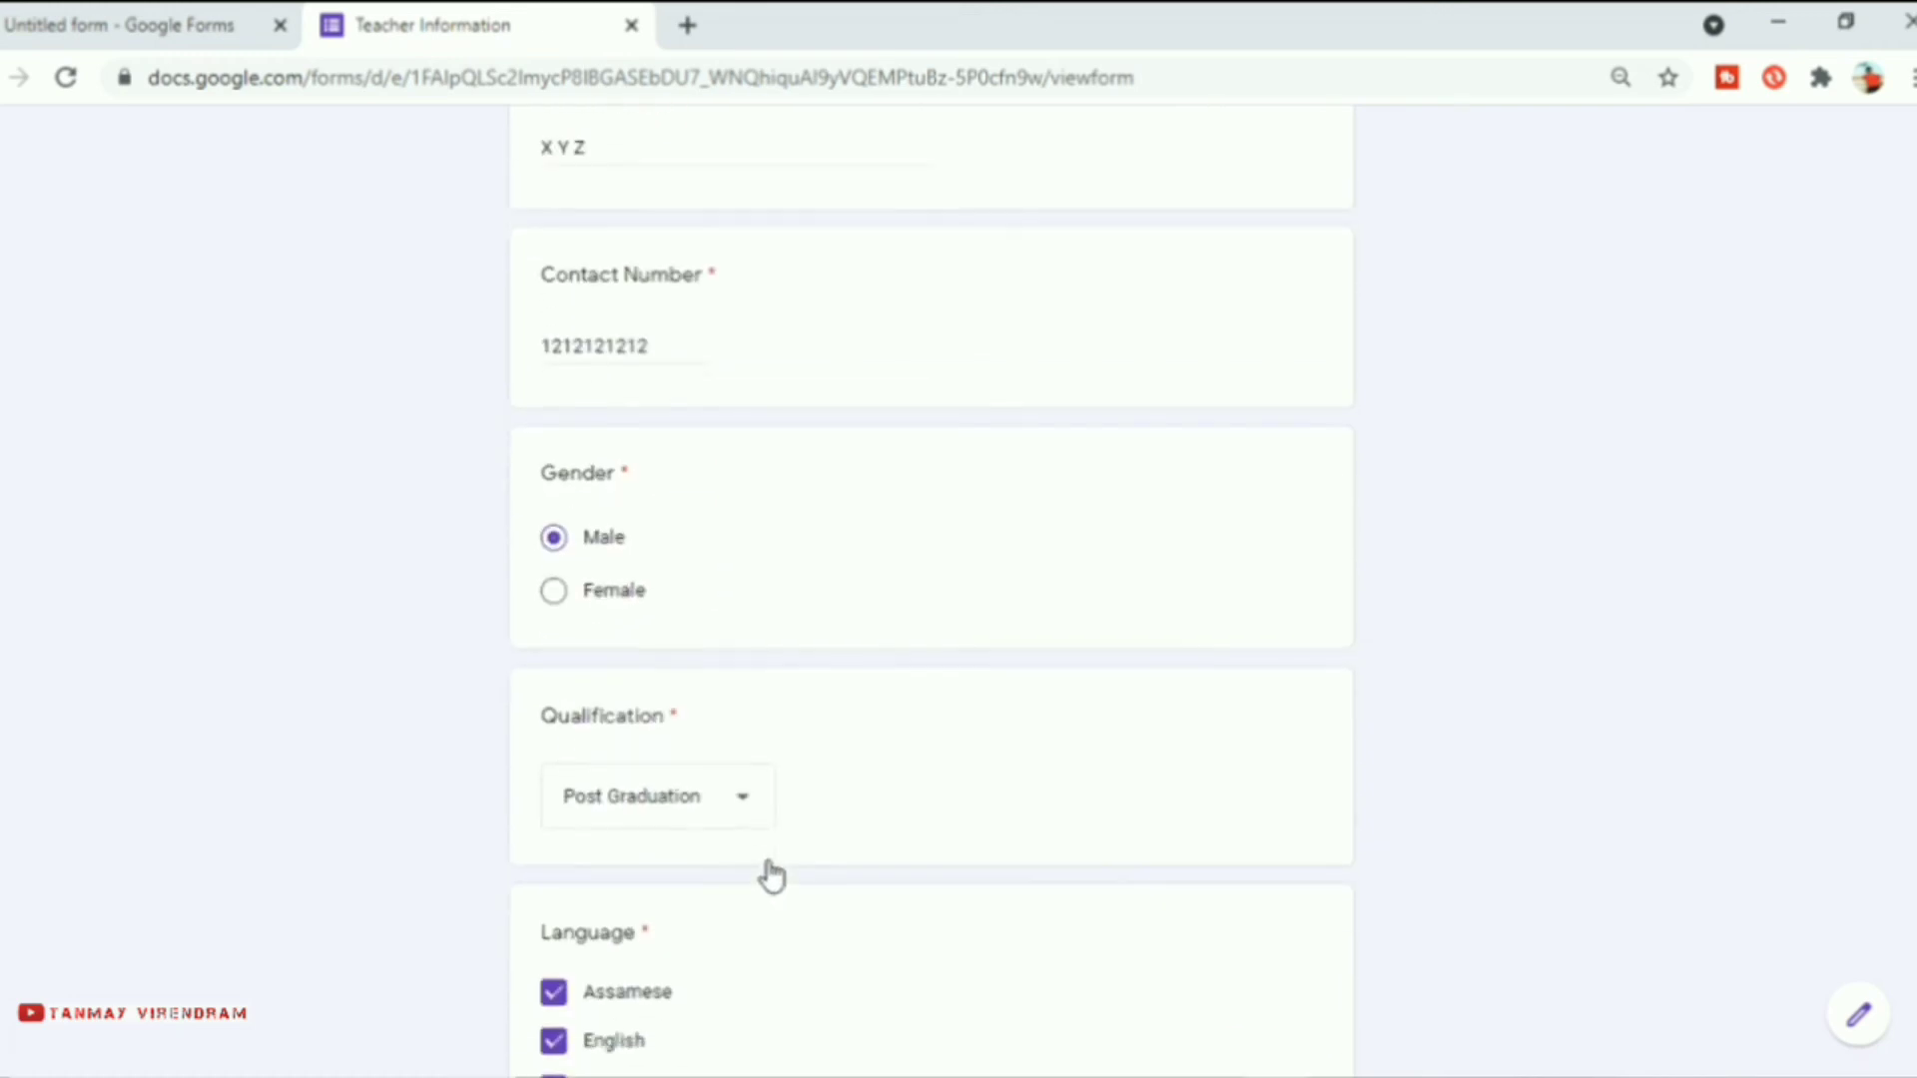
scroll(771, 876, down, 4)
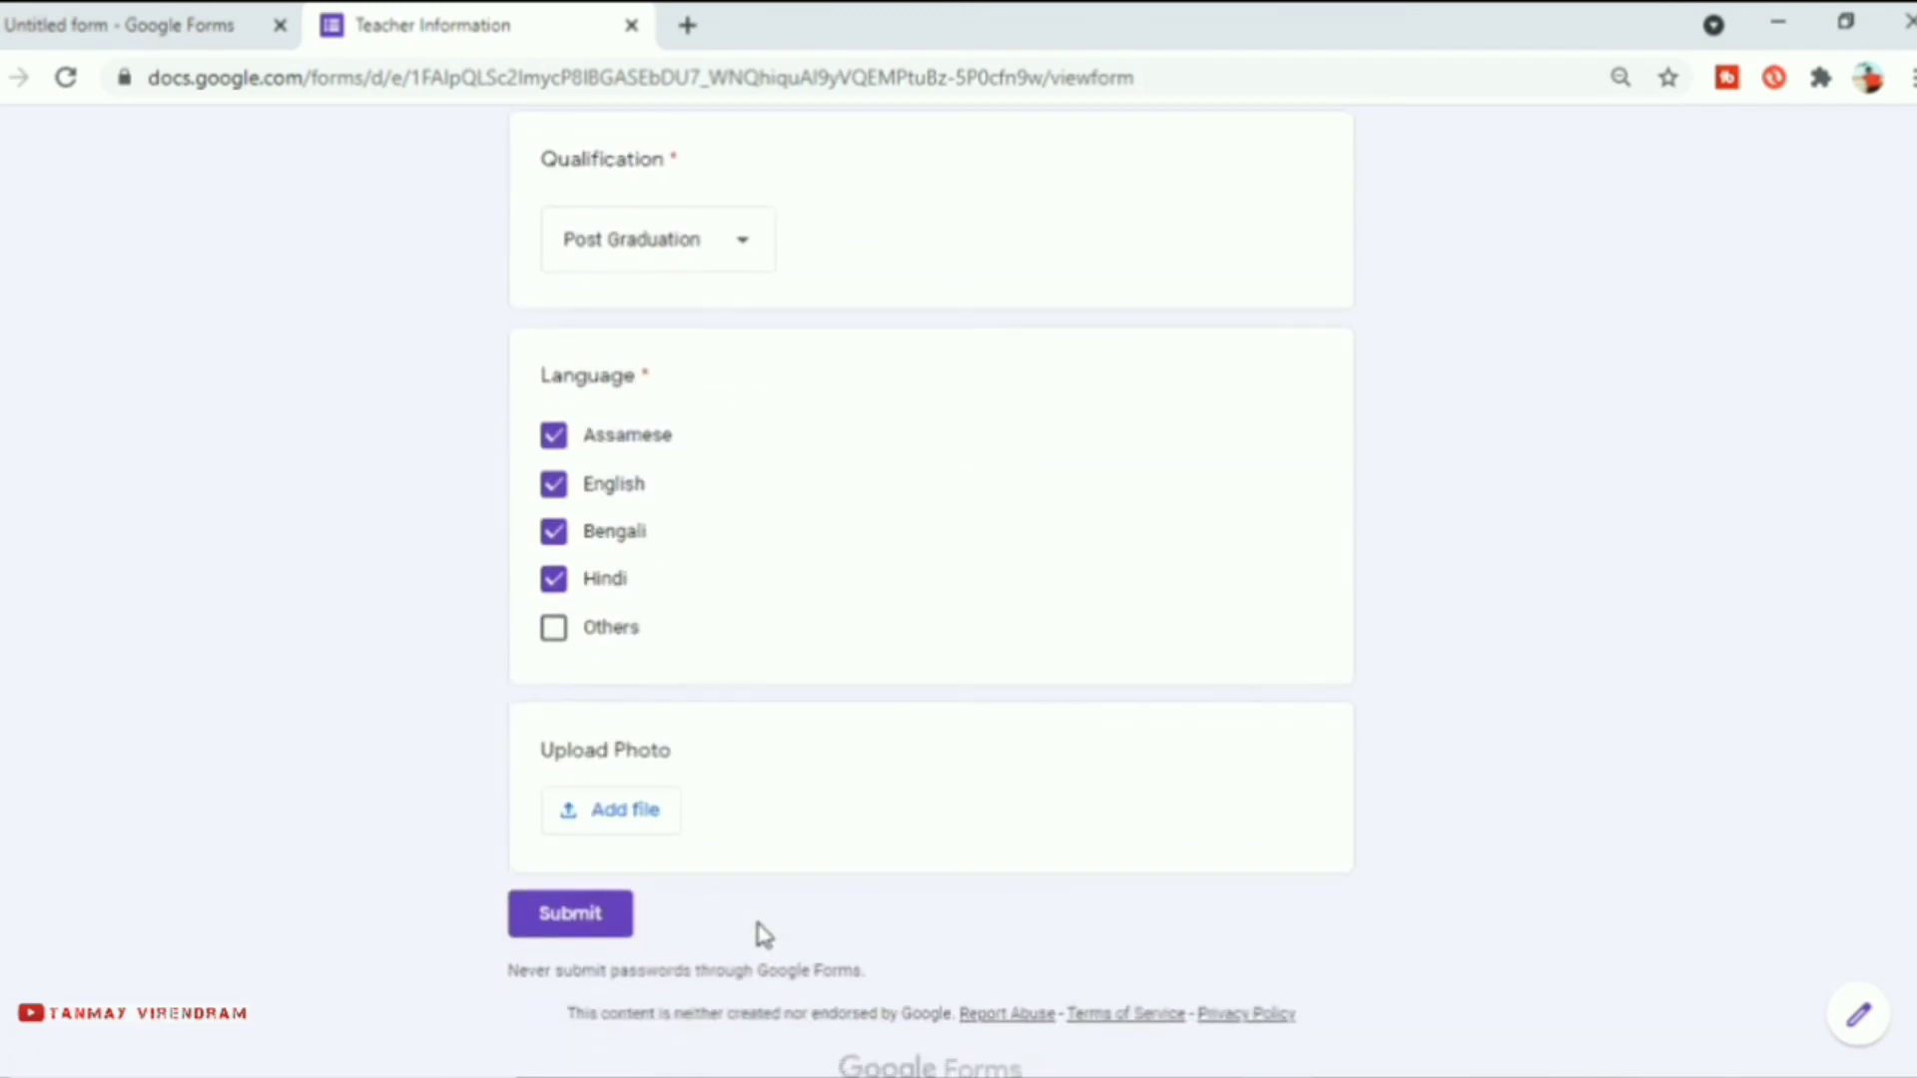
click(583, 915)
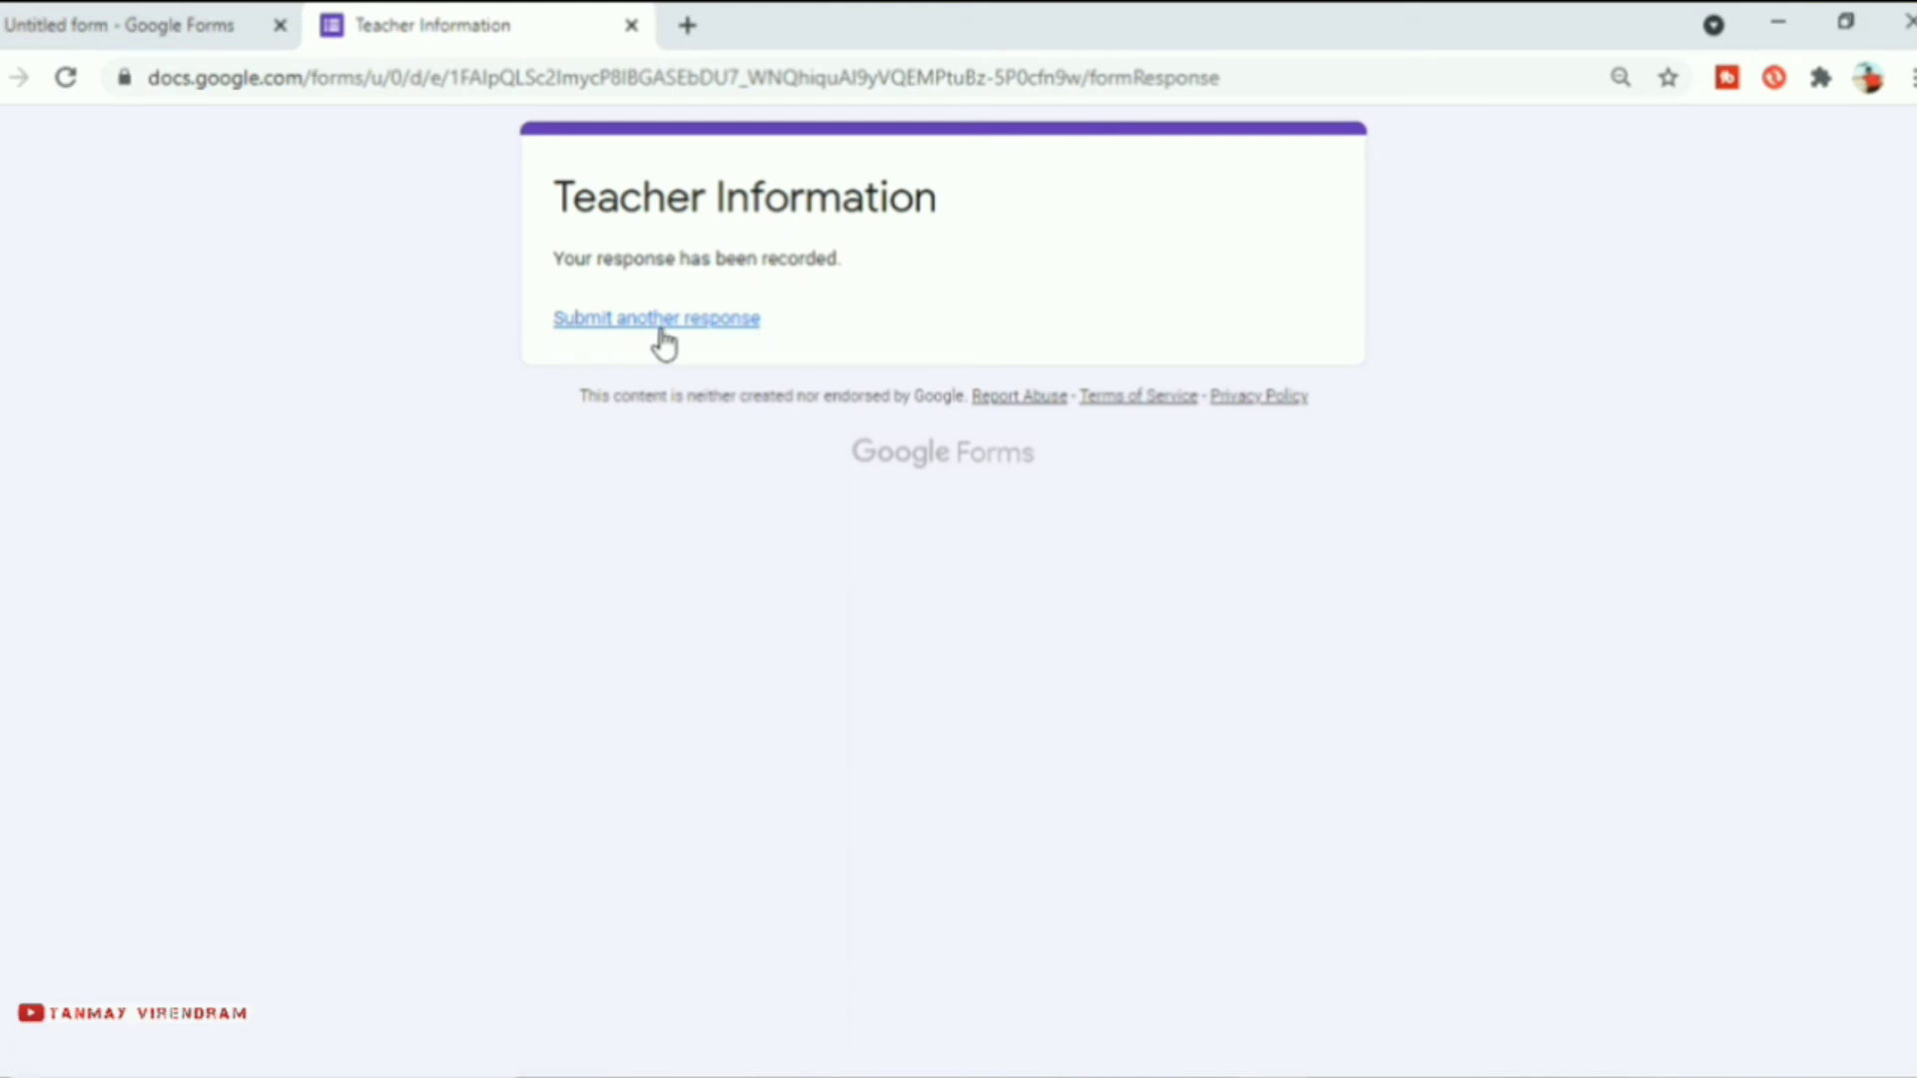
- Return to the form editor and open the summary of the submitted responses
click(197, 33)
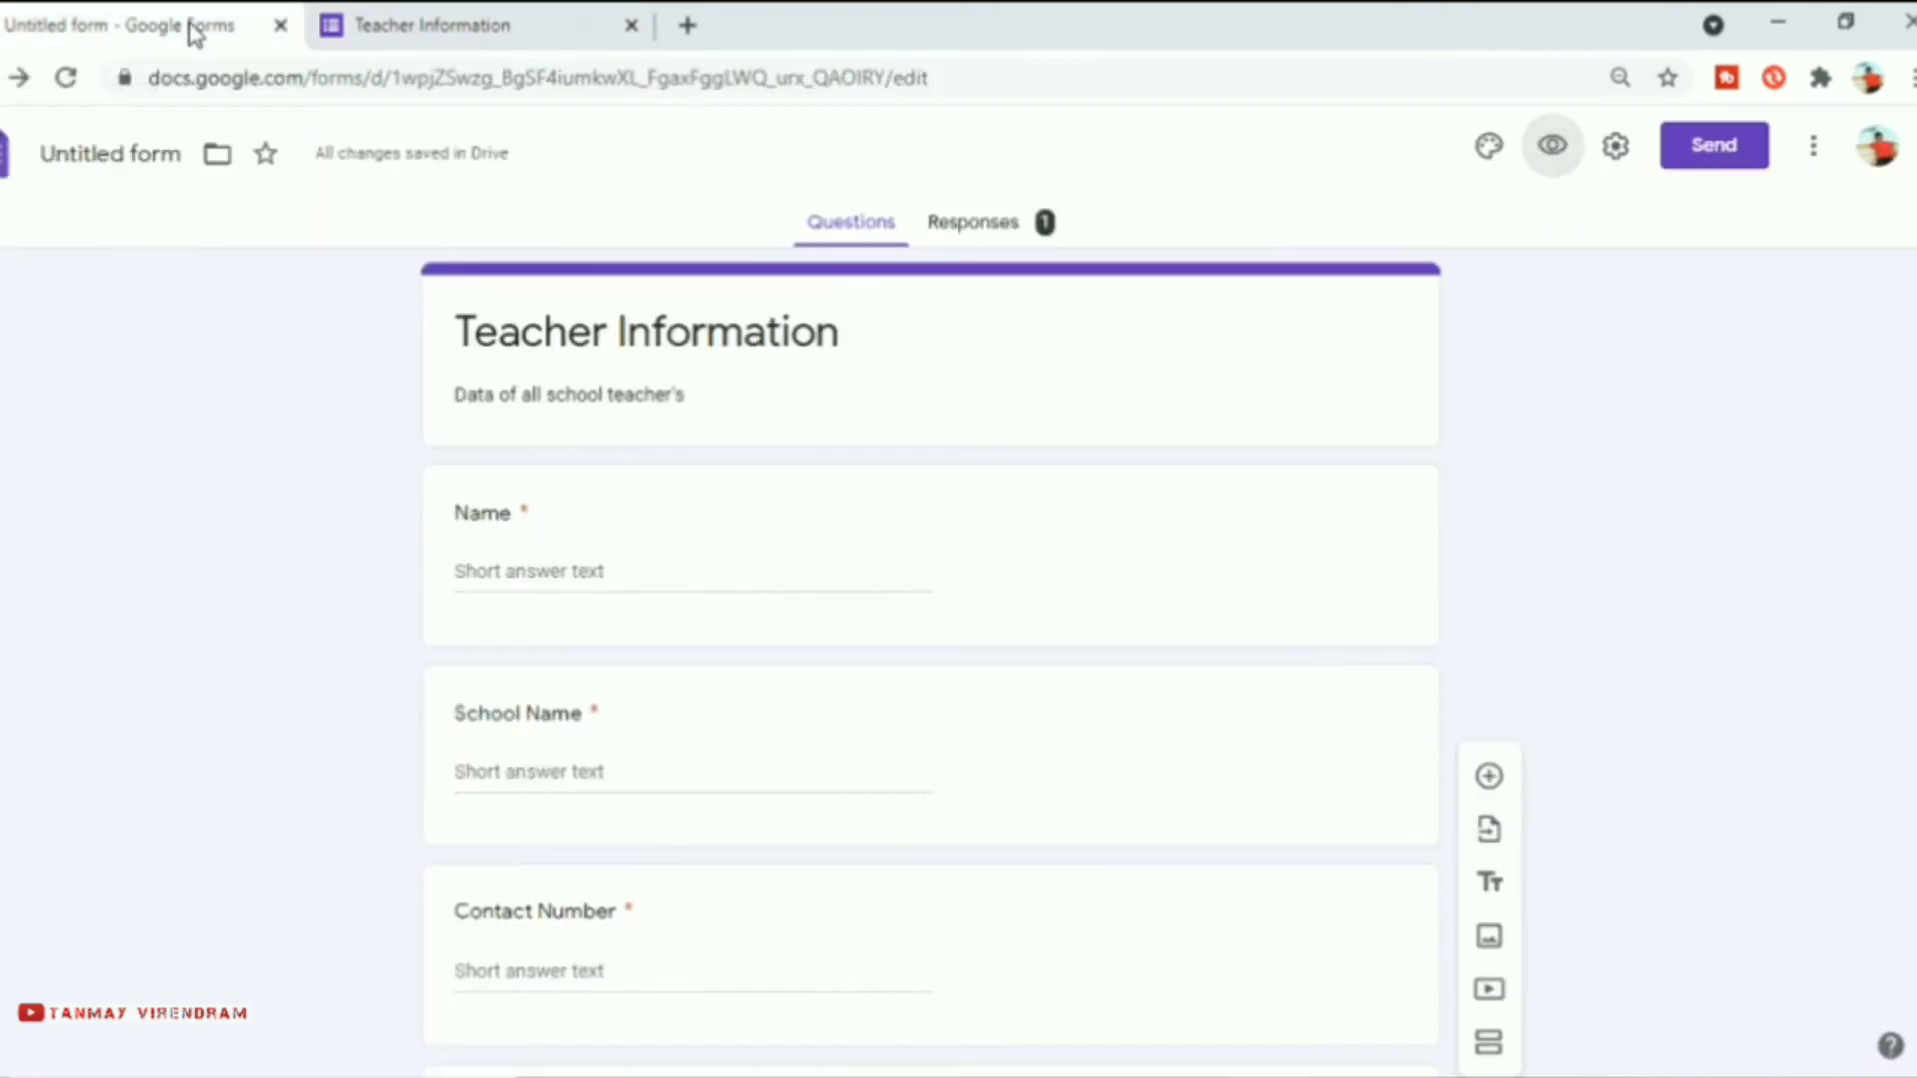
click(995, 240)
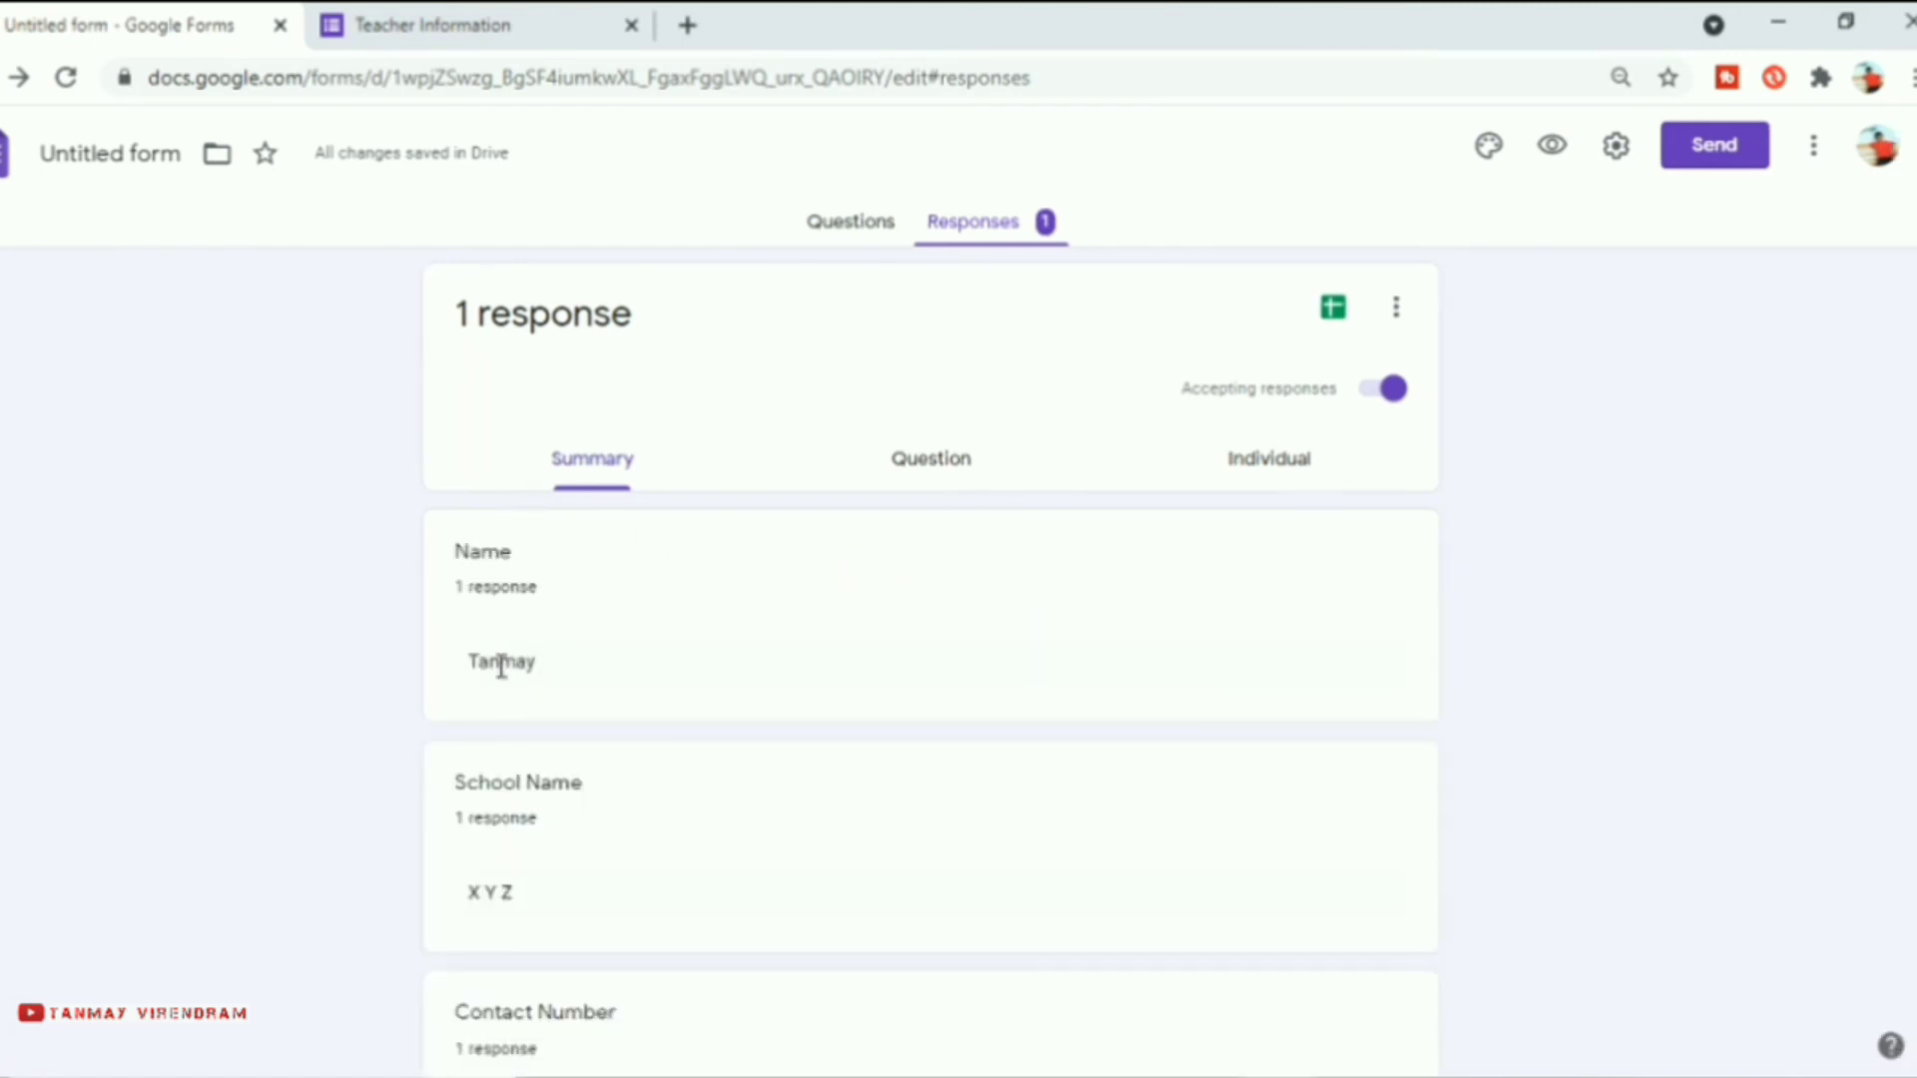
- Review the summary of the submitted answers from Name through Language
scroll(501, 666, down, 7)
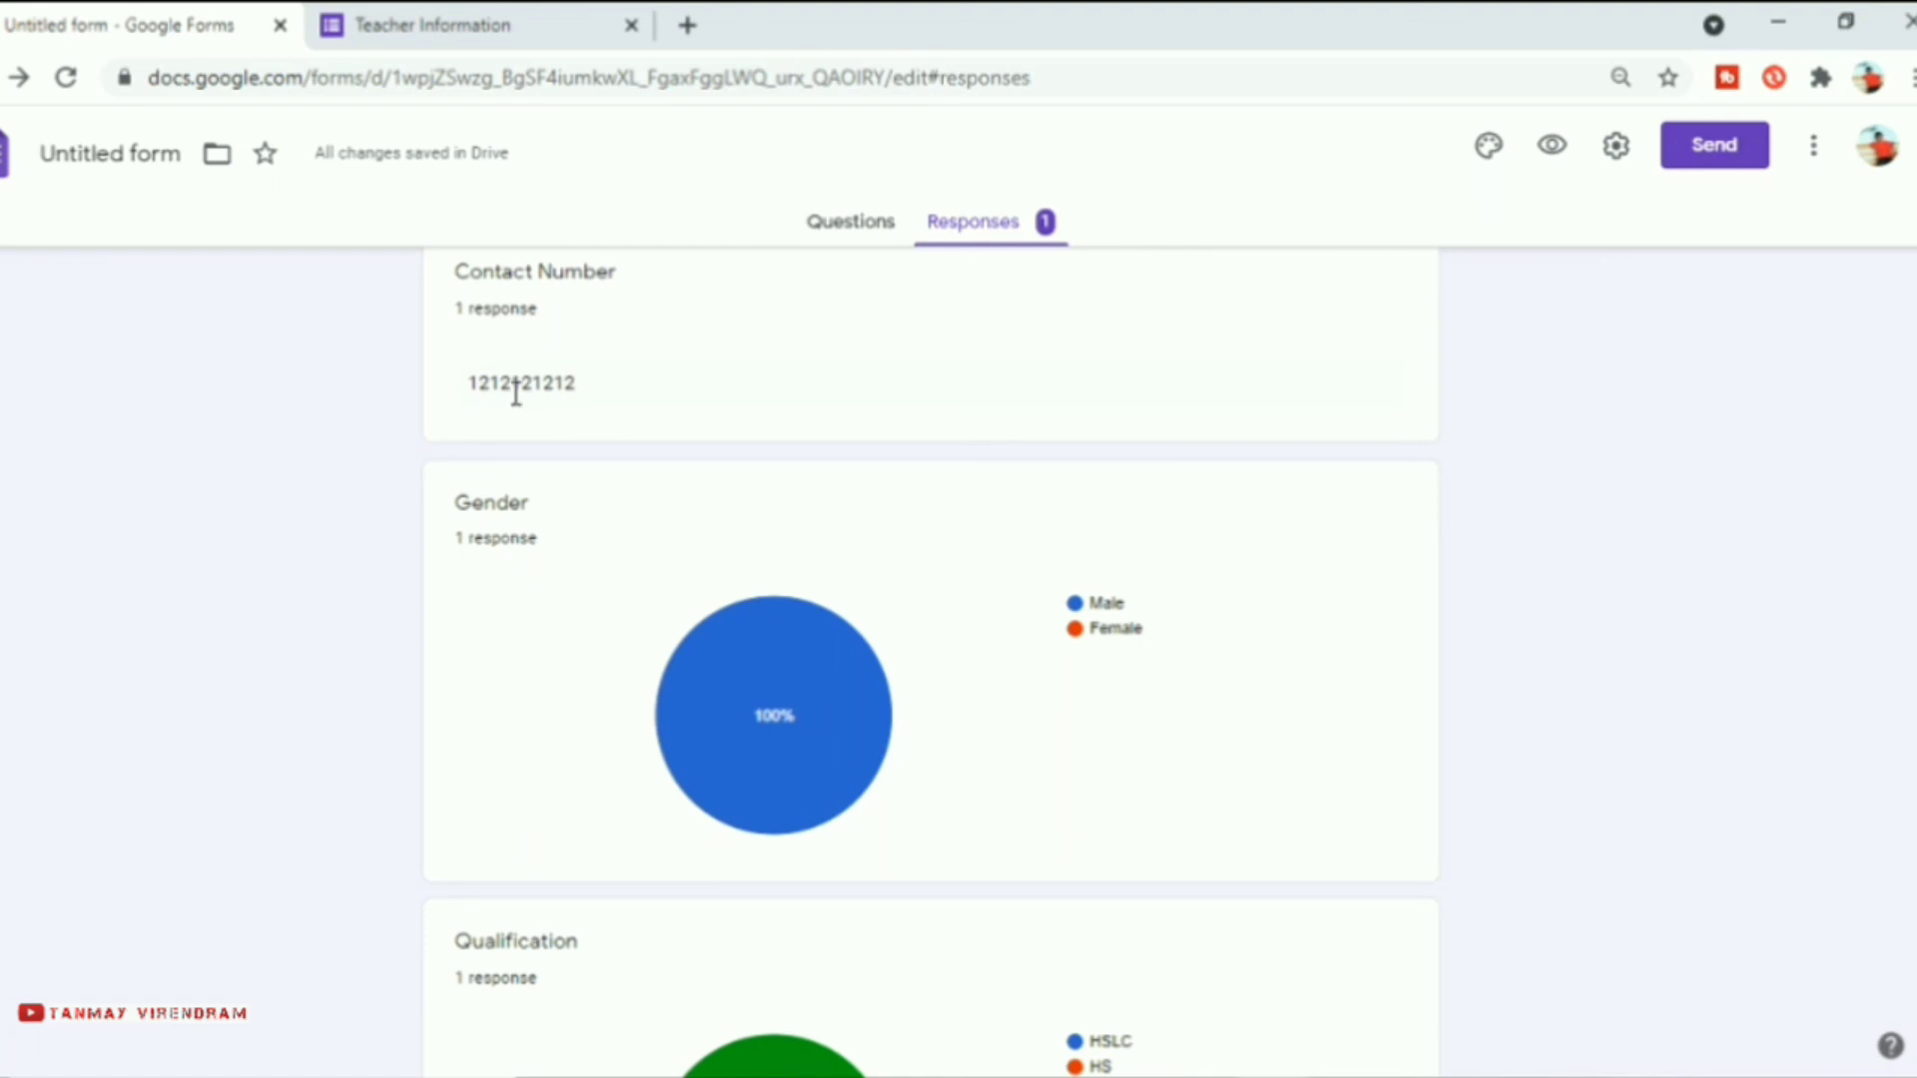
scroll(590, 543, down, 10)
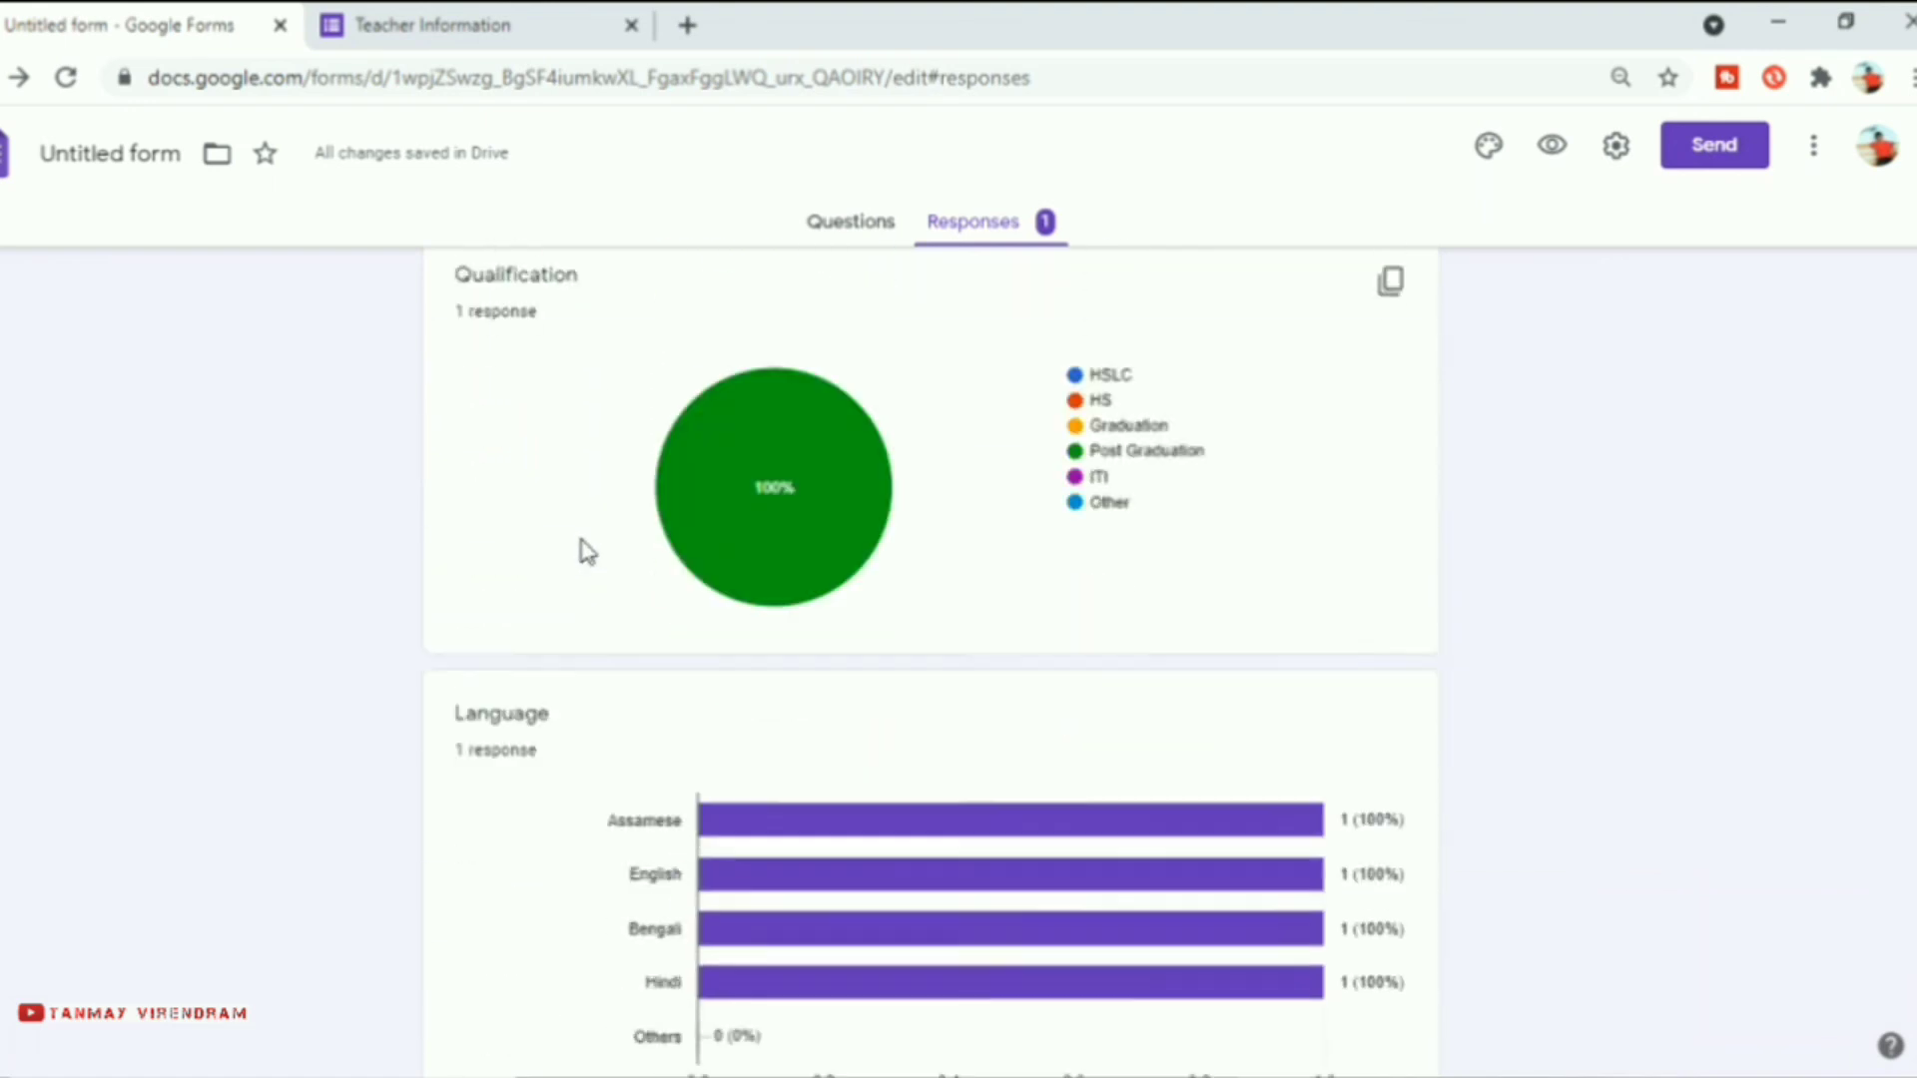
scroll(642, 672, up, 15)
scroll(639, 670, up, 2)
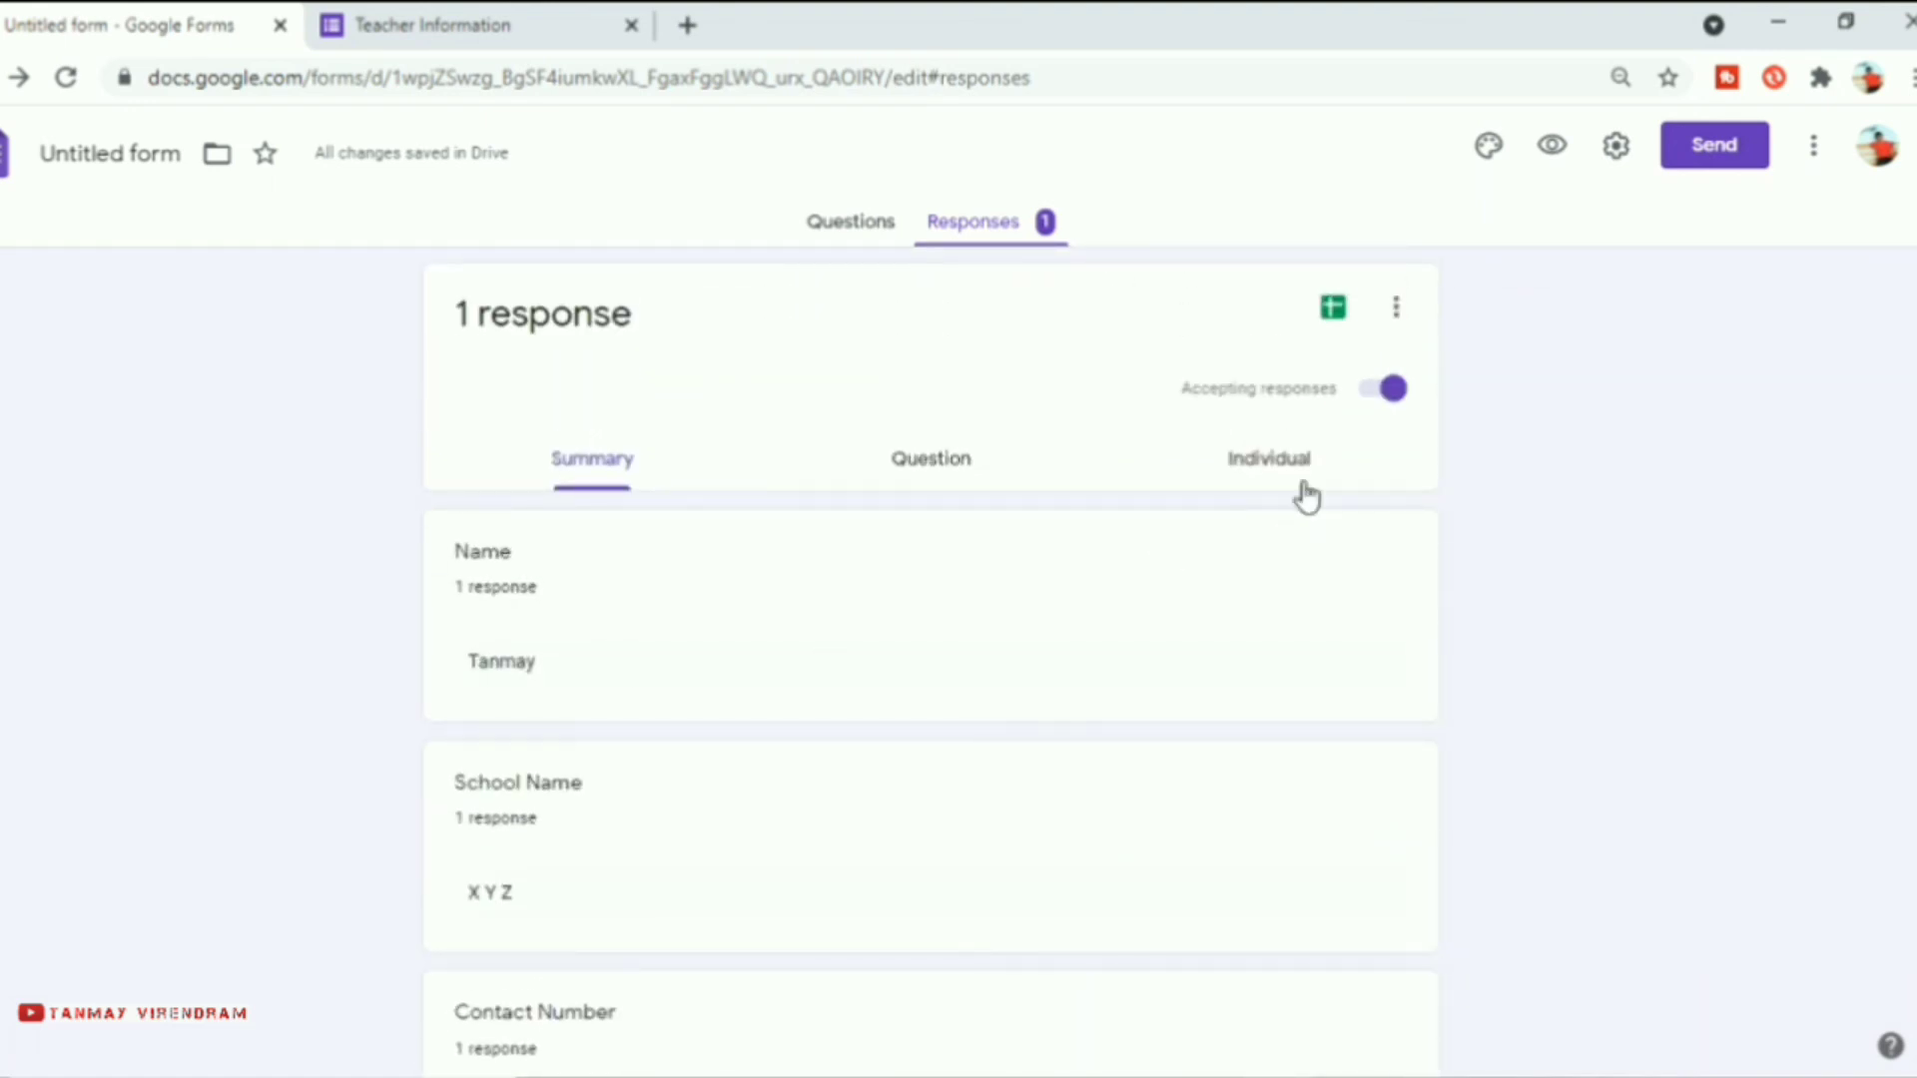
- View the submitted response individually and by question, ending on the answers to the Name question
click(934, 471)
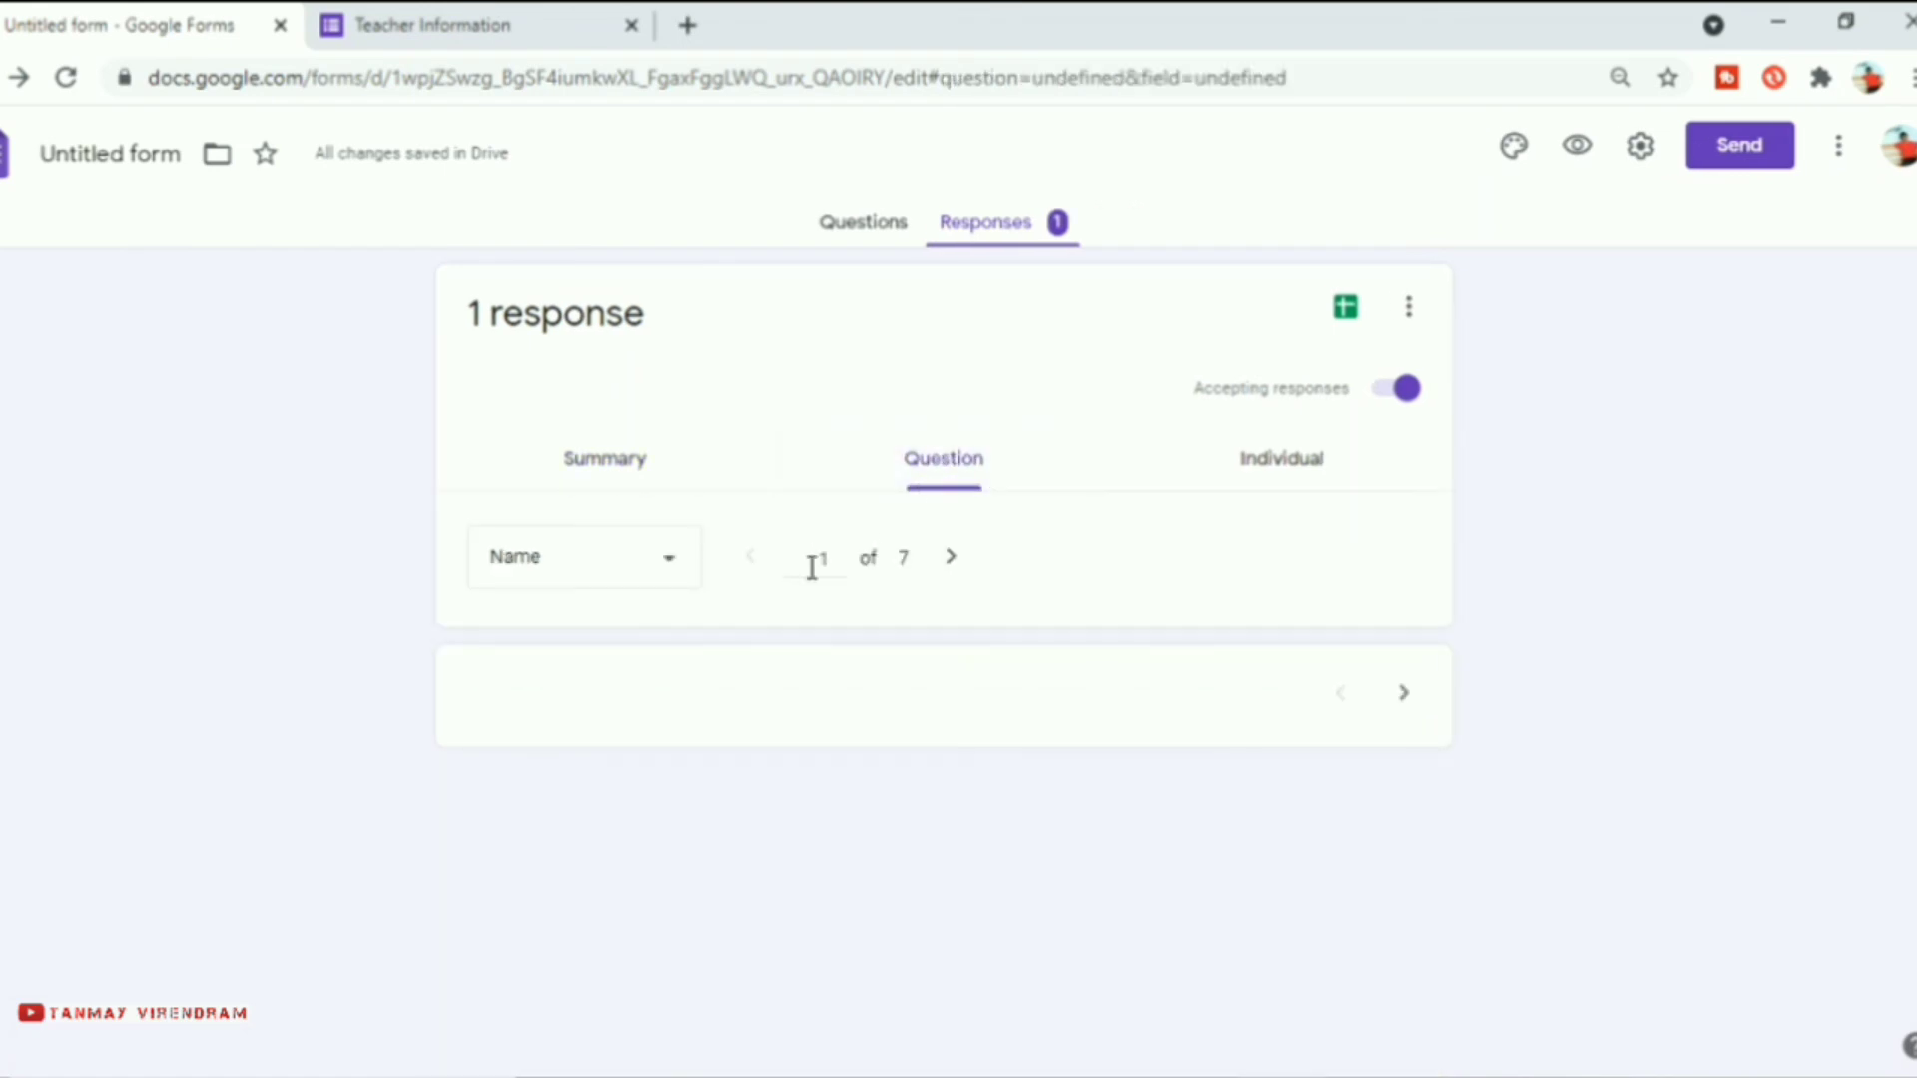
click(617, 474)
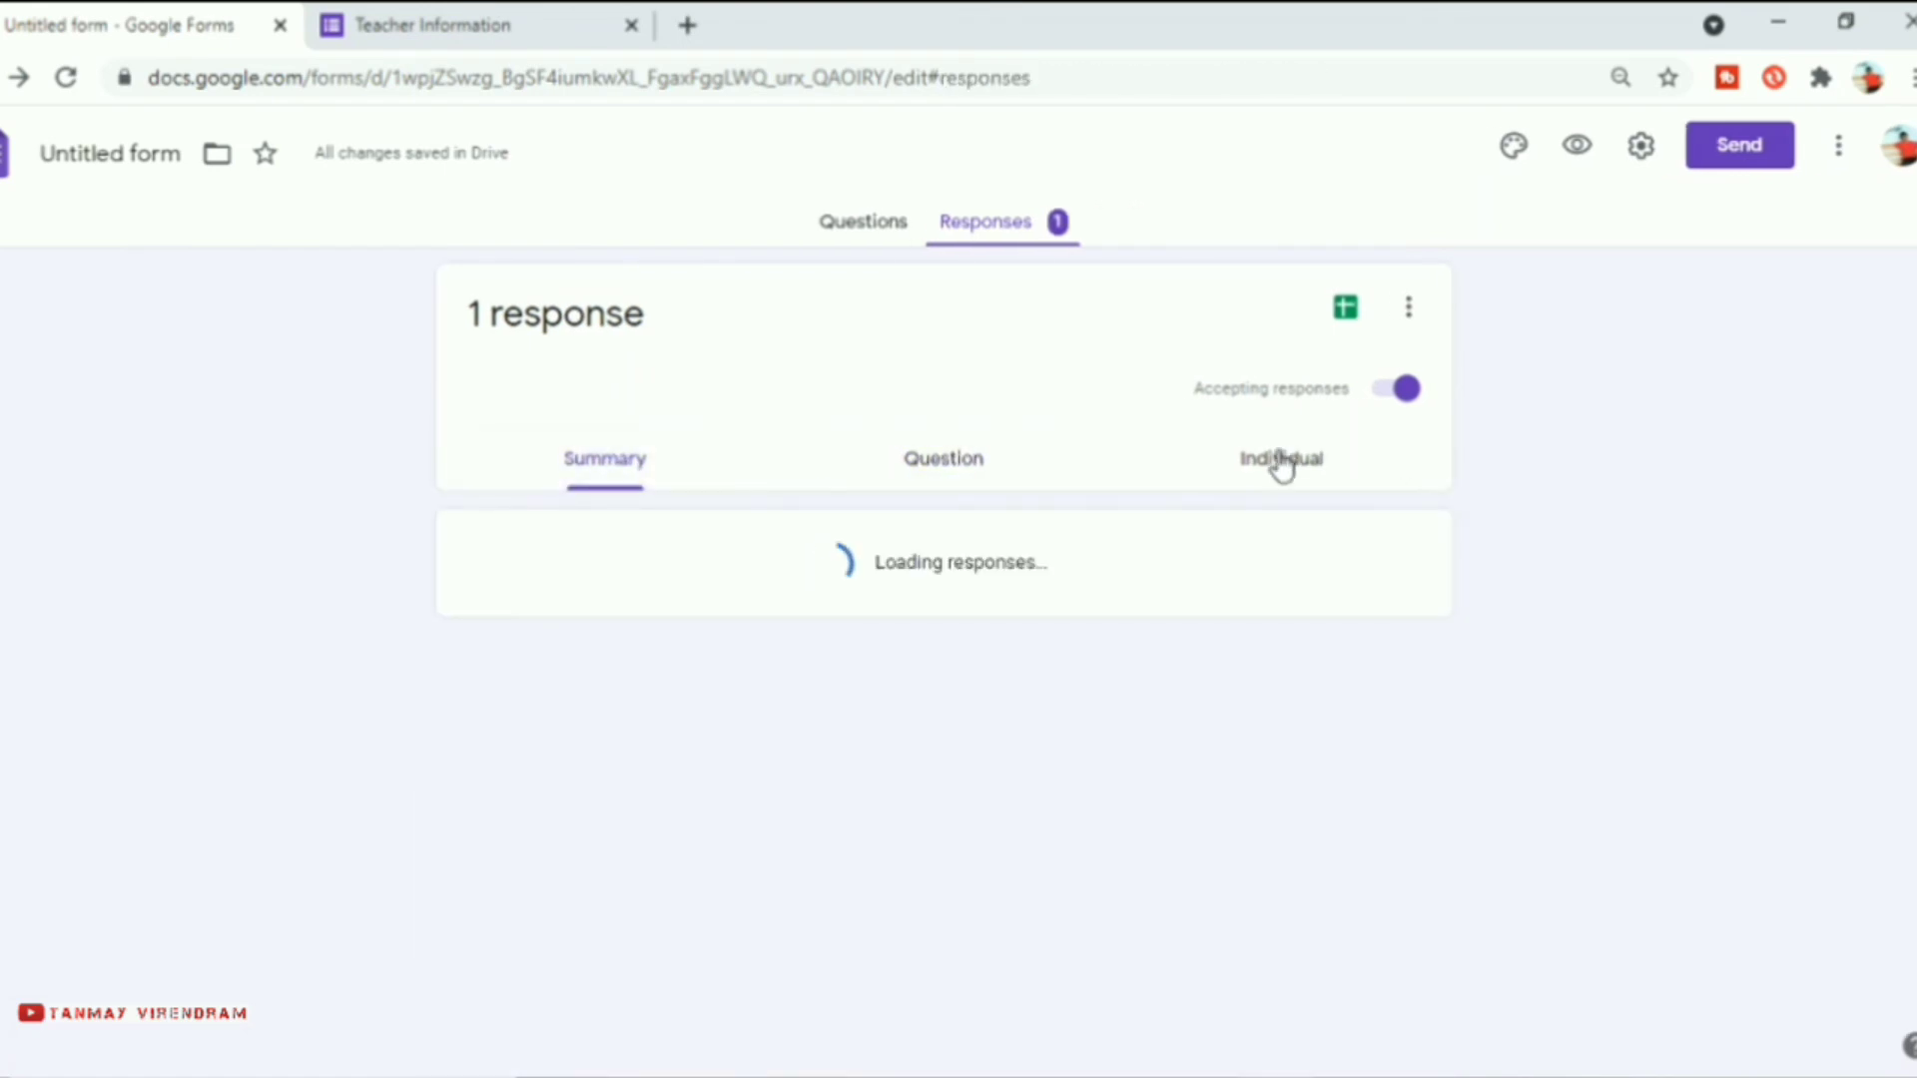
click(1275, 462)
scroll(659, 872, down, 3)
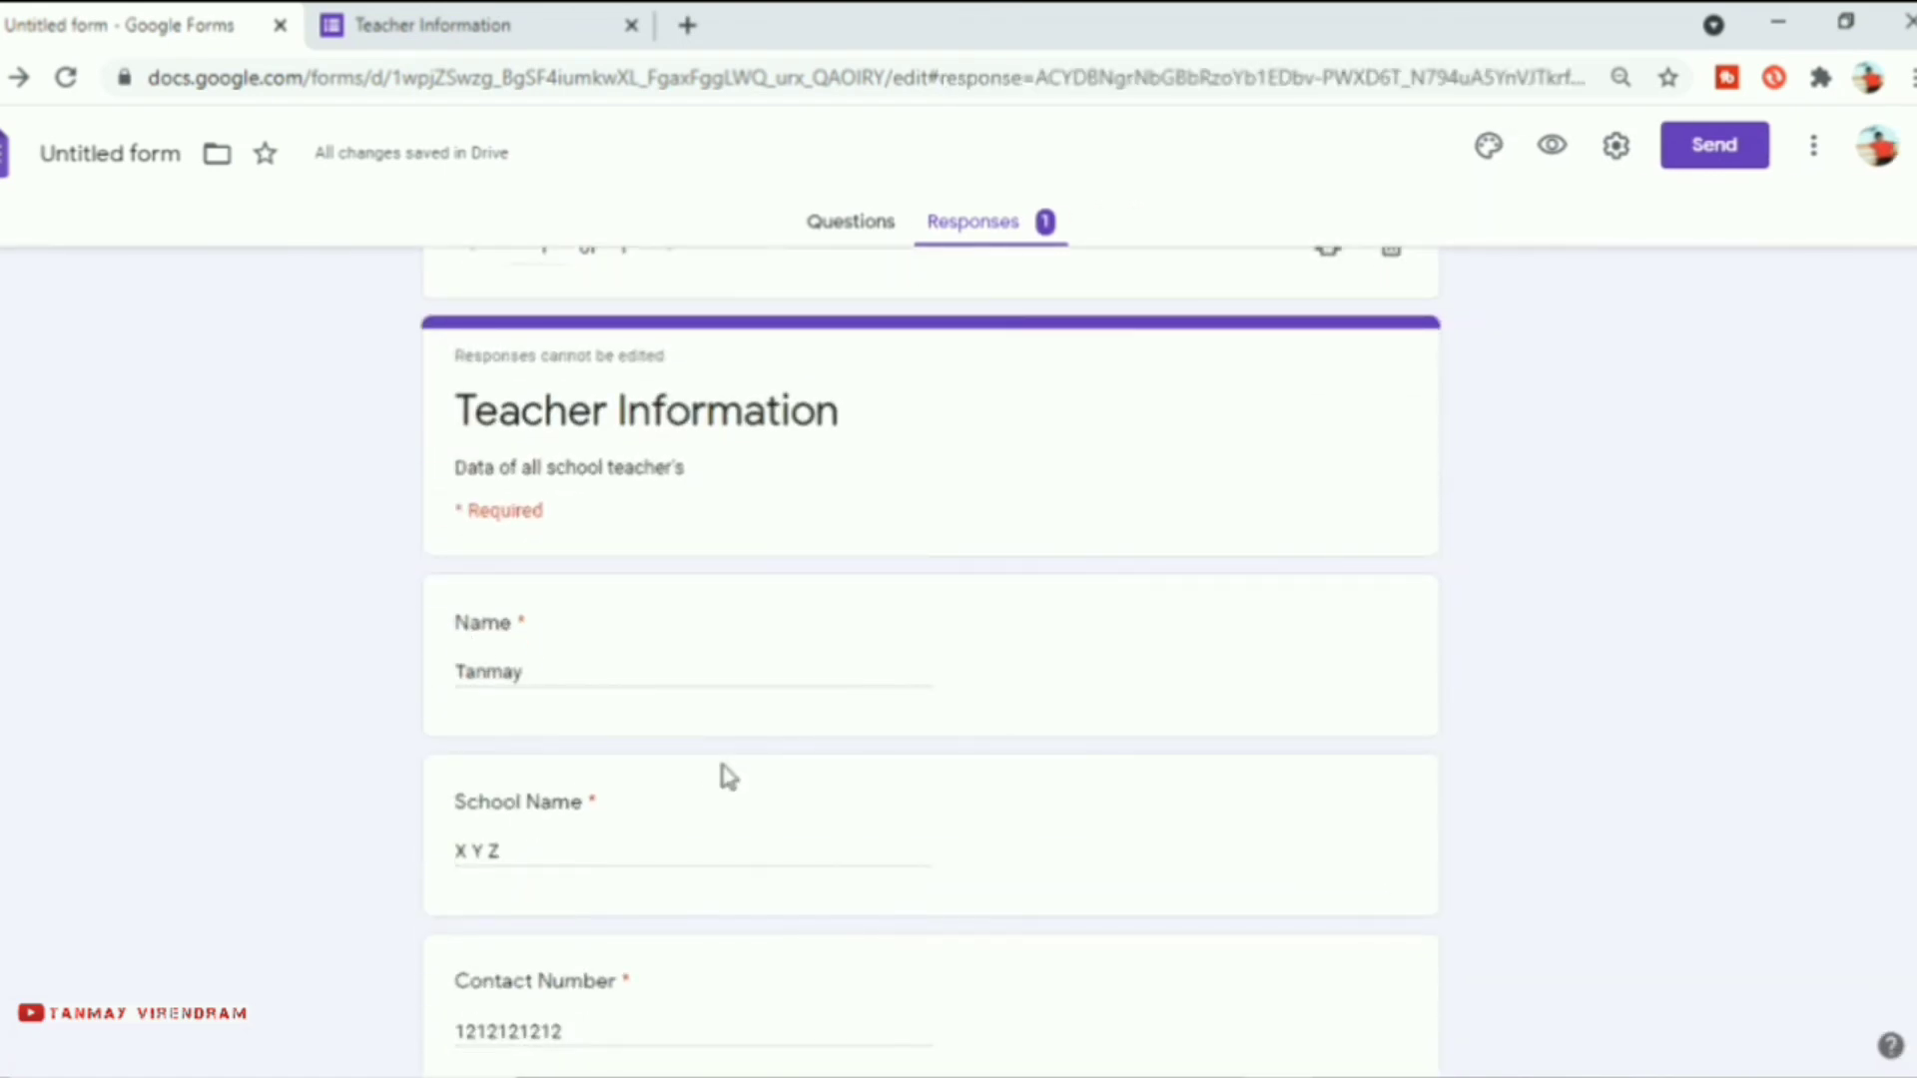
scroll(728, 774, up, 3)
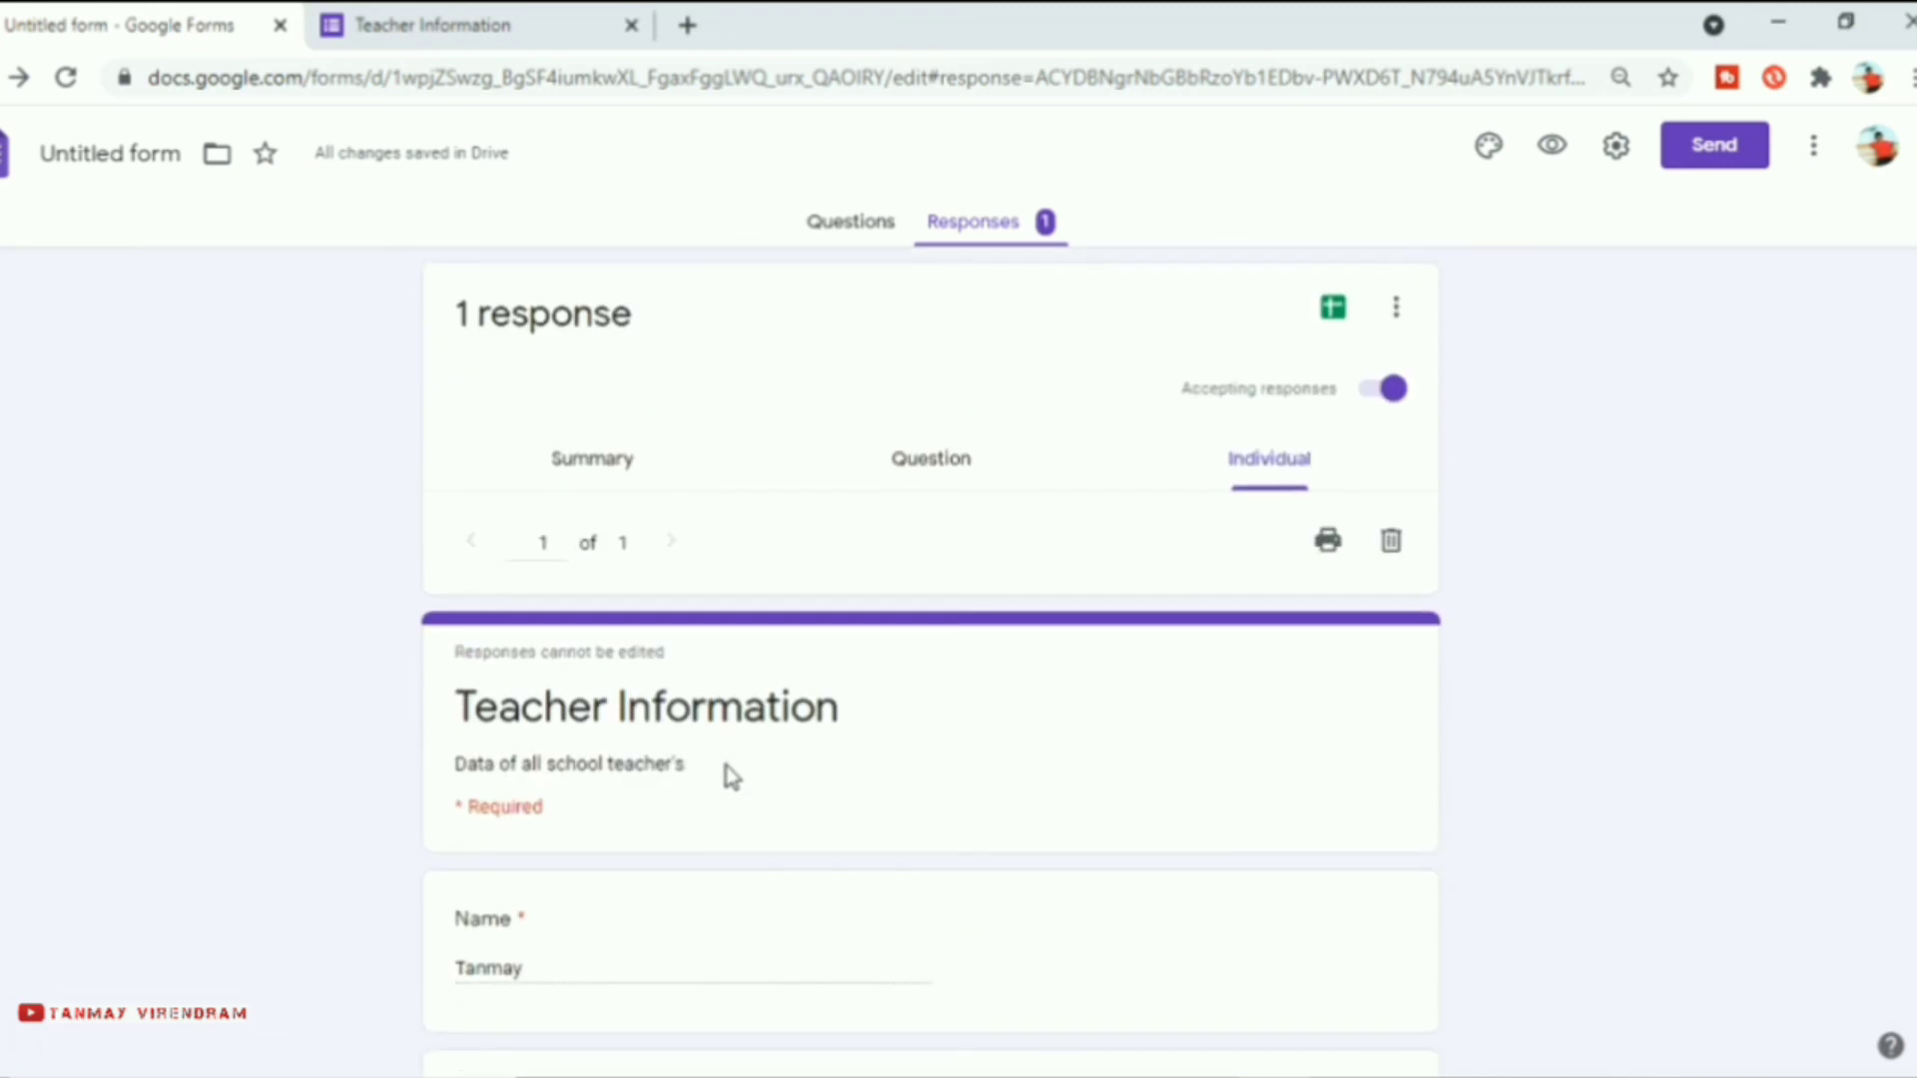
click(958, 463)
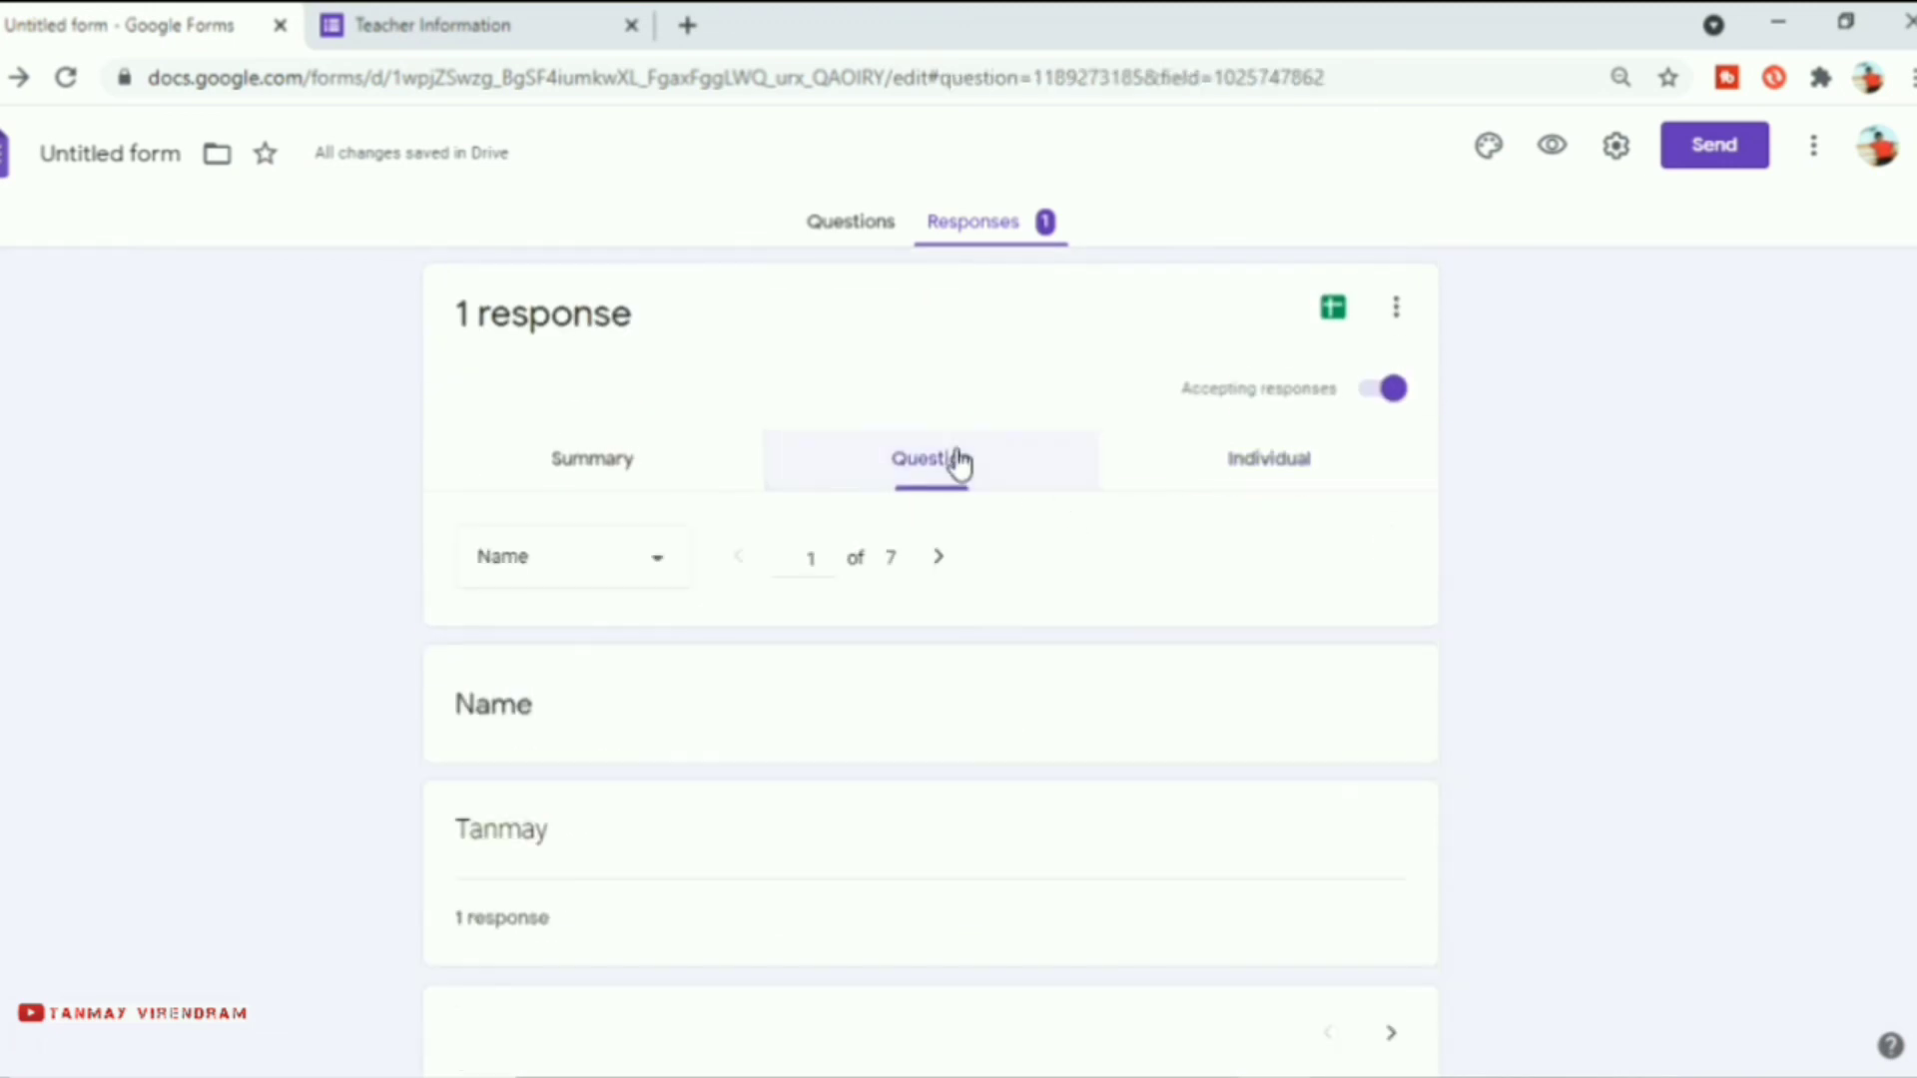
- Create a new response spreadsheet named "Untitled form (Responses)" and widen its Language column to fit the listed languages
click(1335, 315)
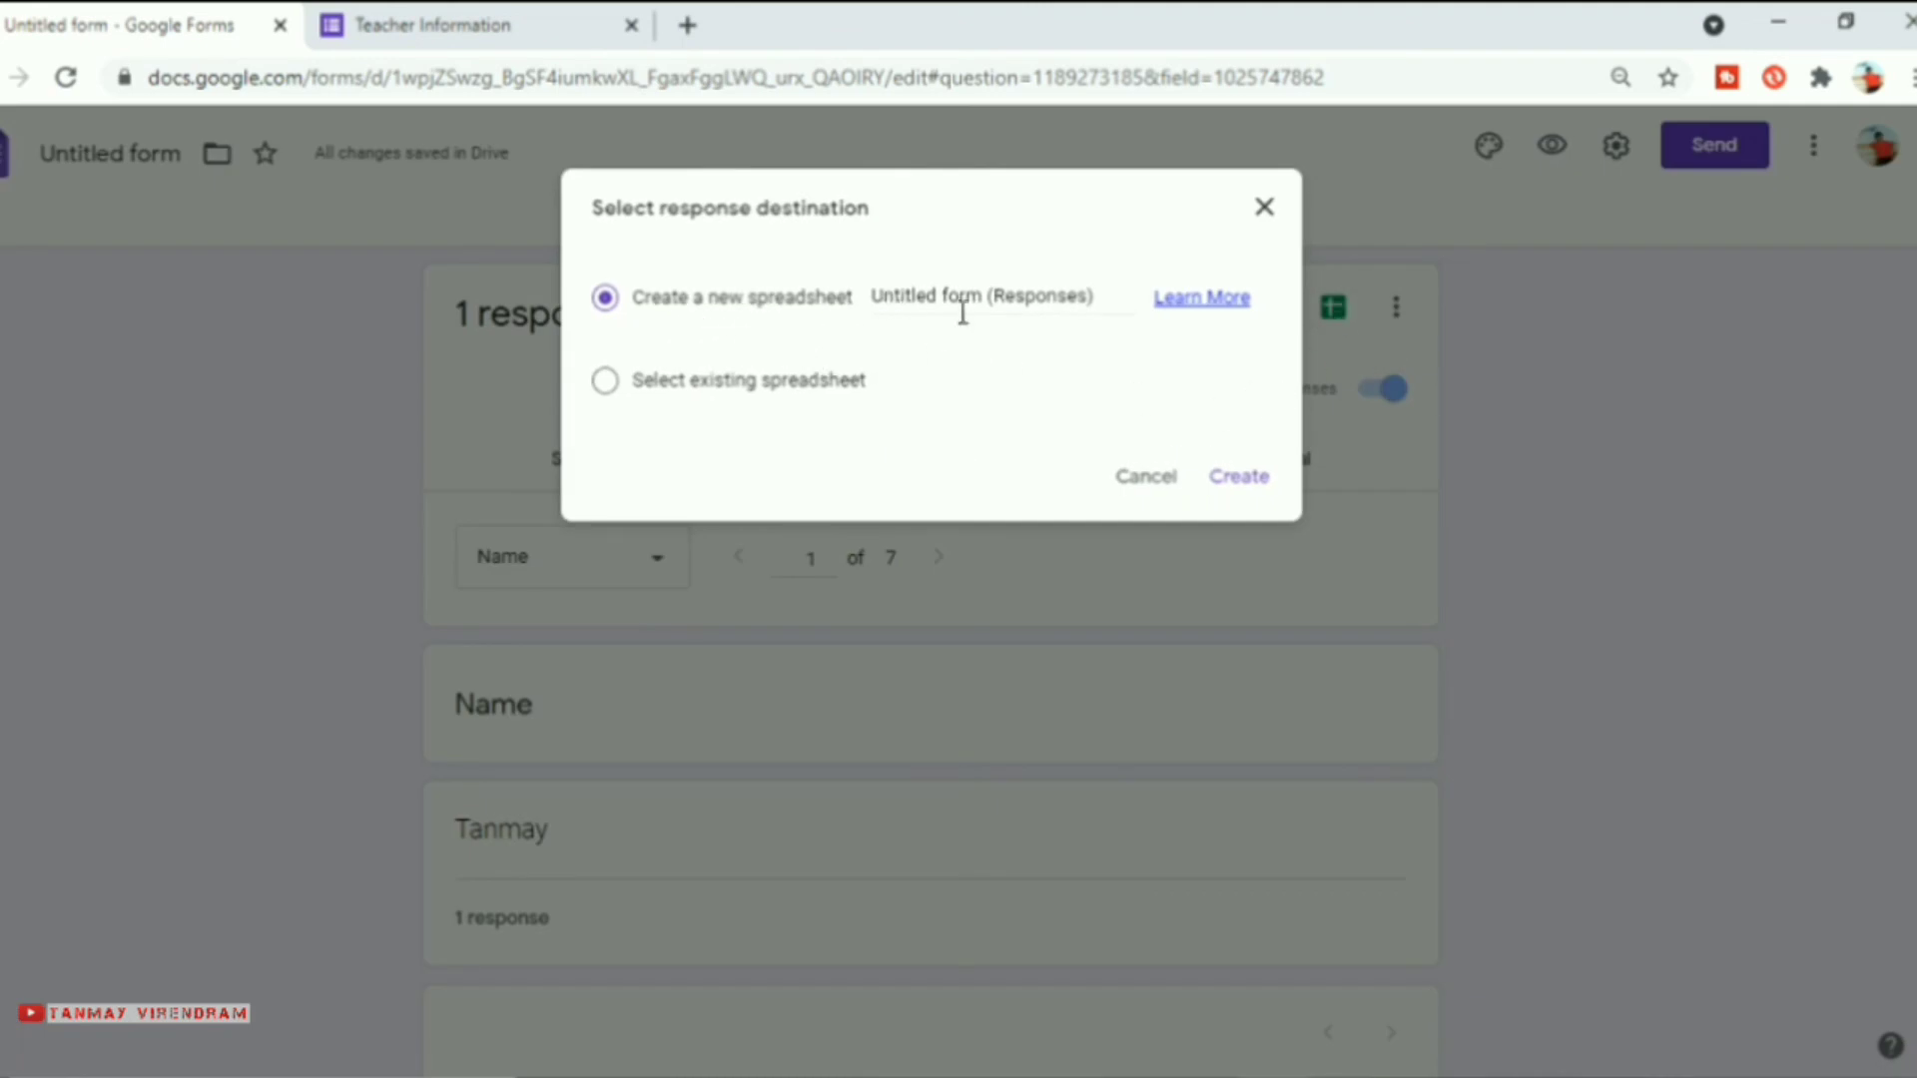
click(1236, 479)
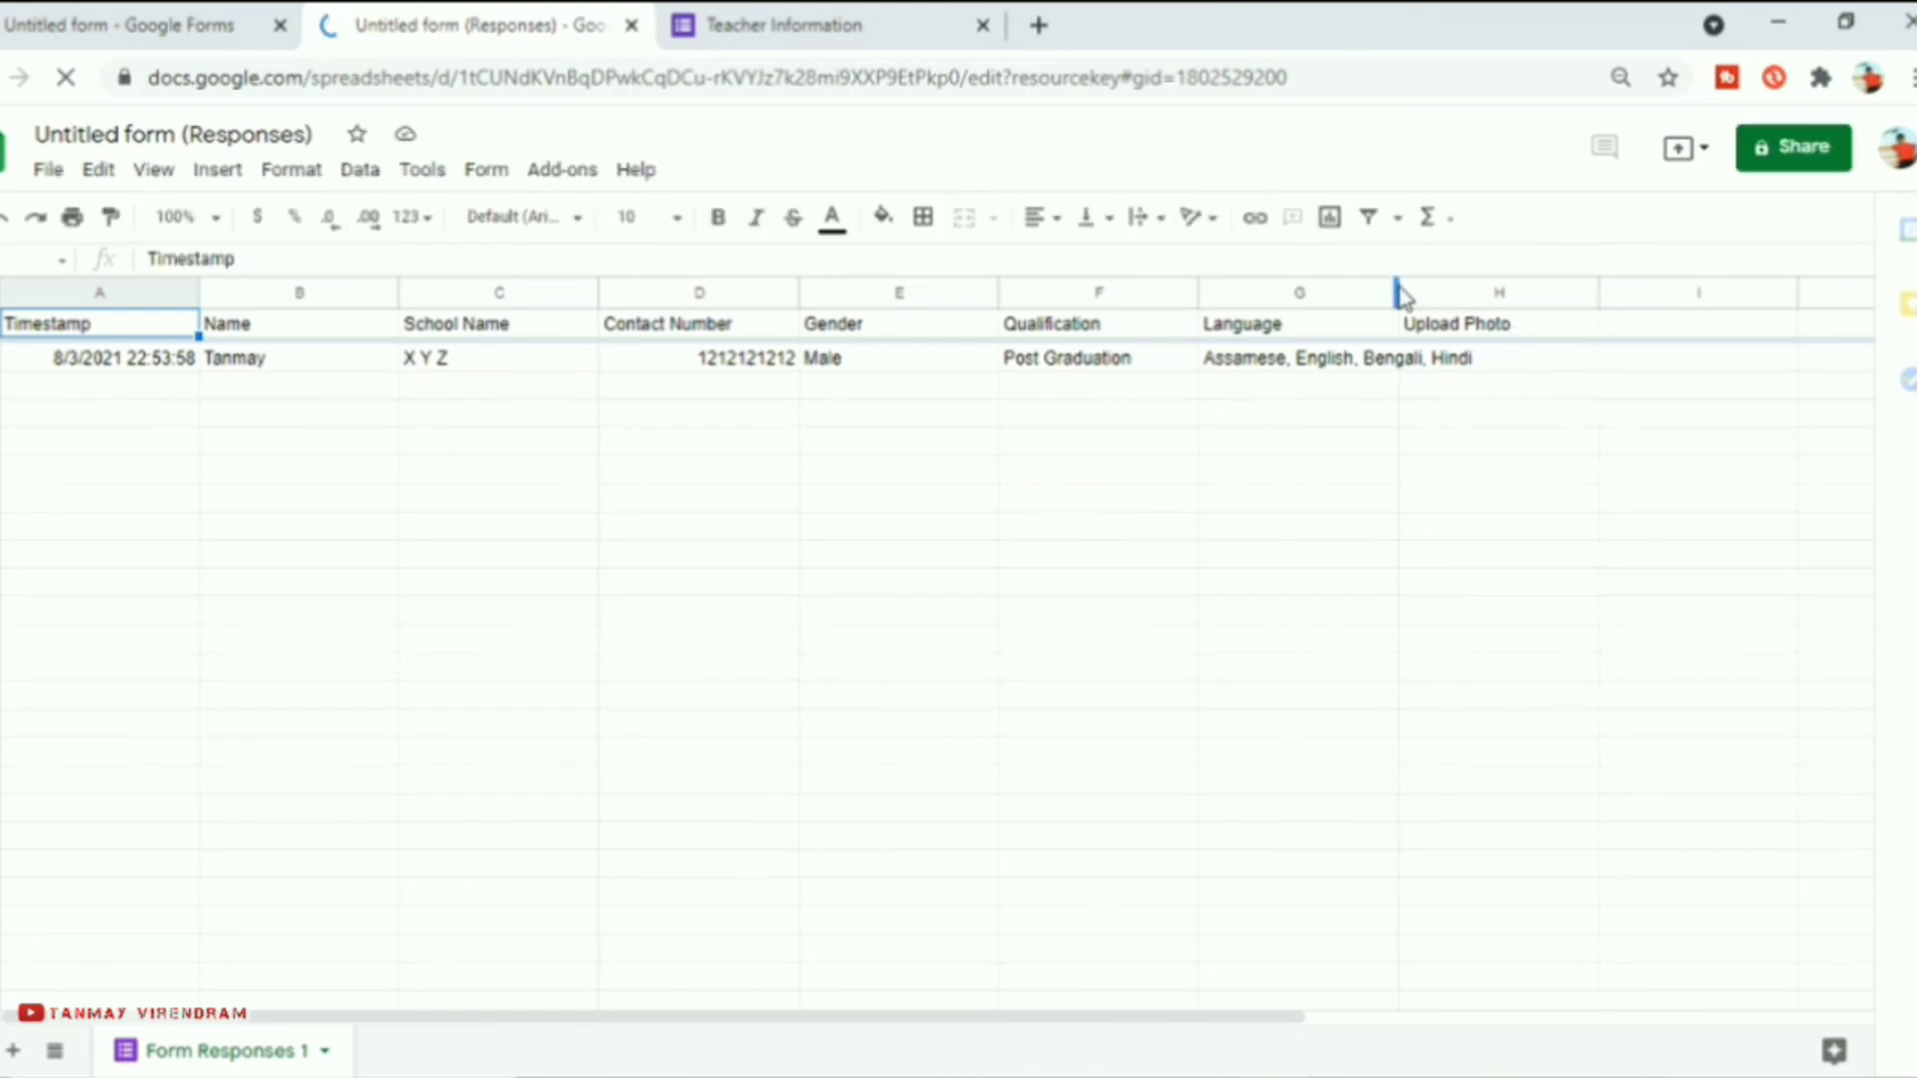
drag(1398, 293, 1487, 292)
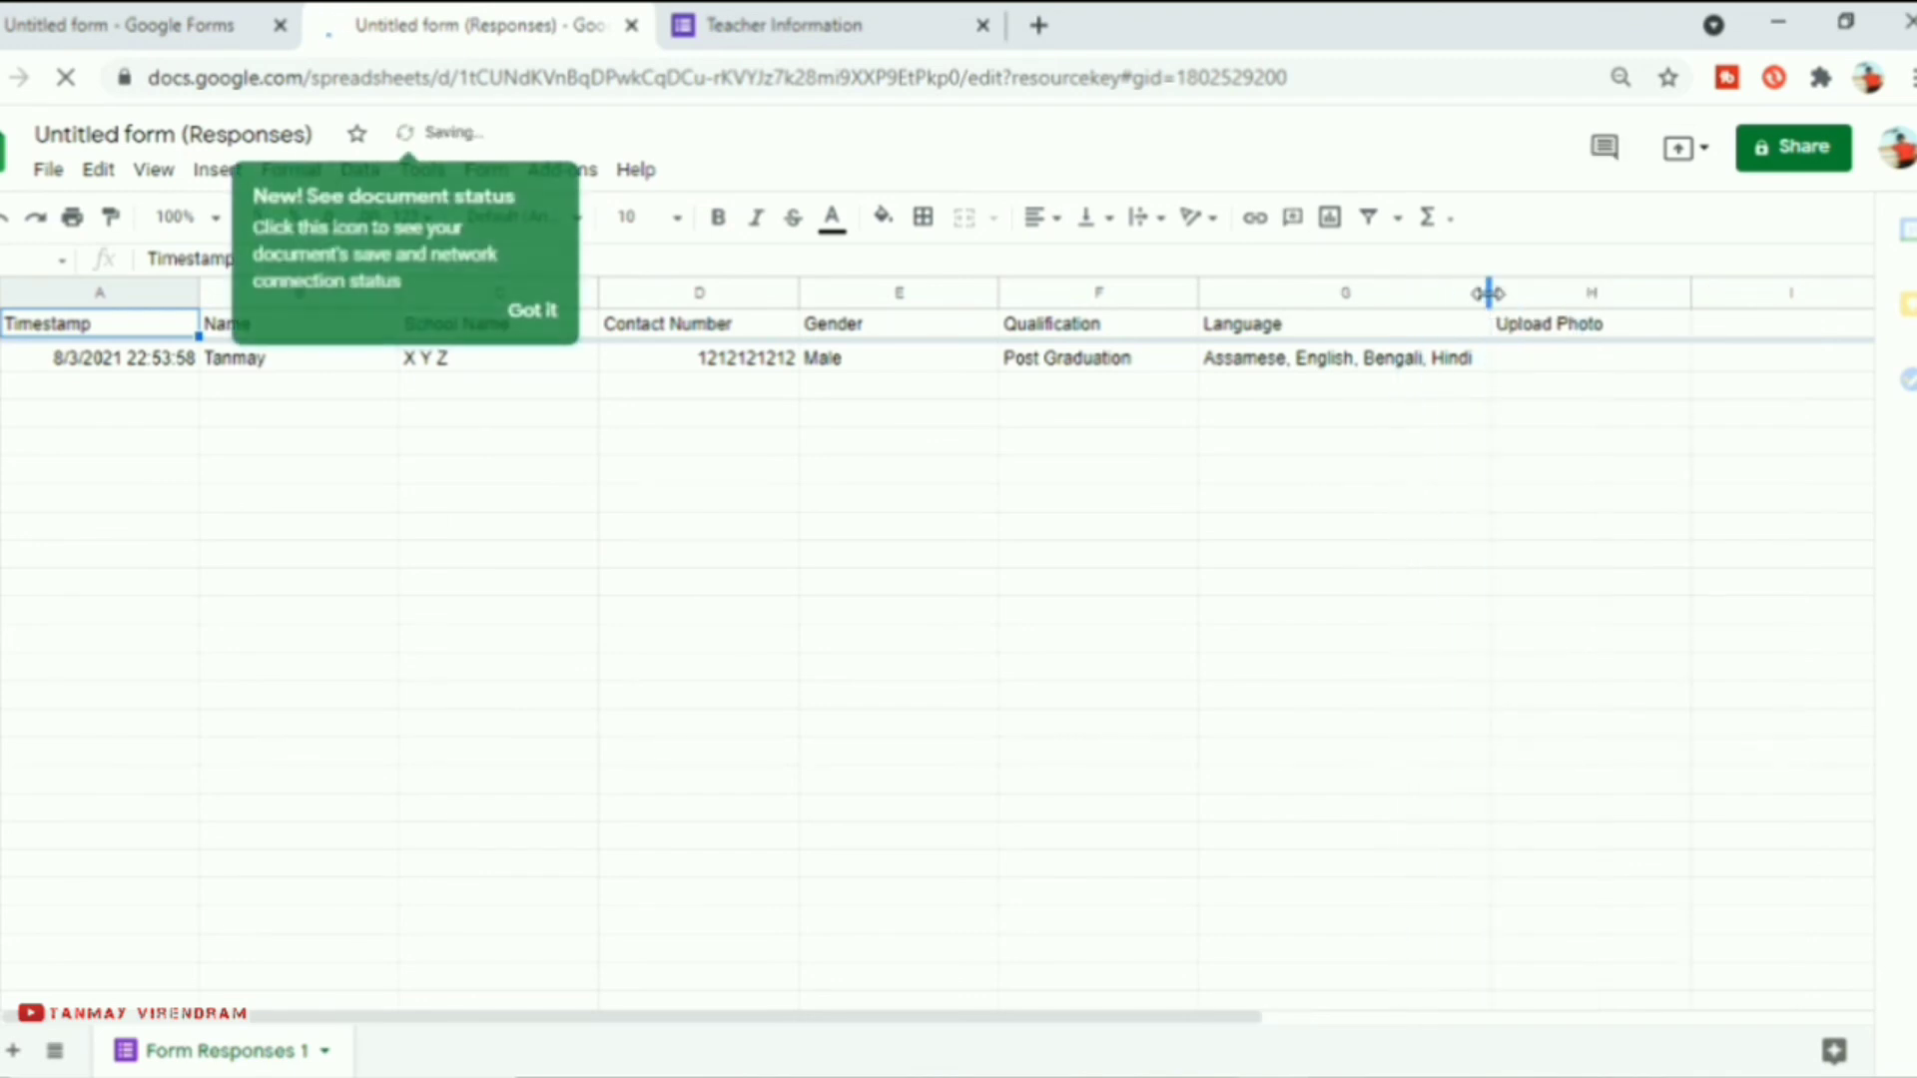
- Examine the response's Upload Photo cell in the spreadsheet and check the form's submission confirmation page
click(1545, 370)
click(1574, 430)
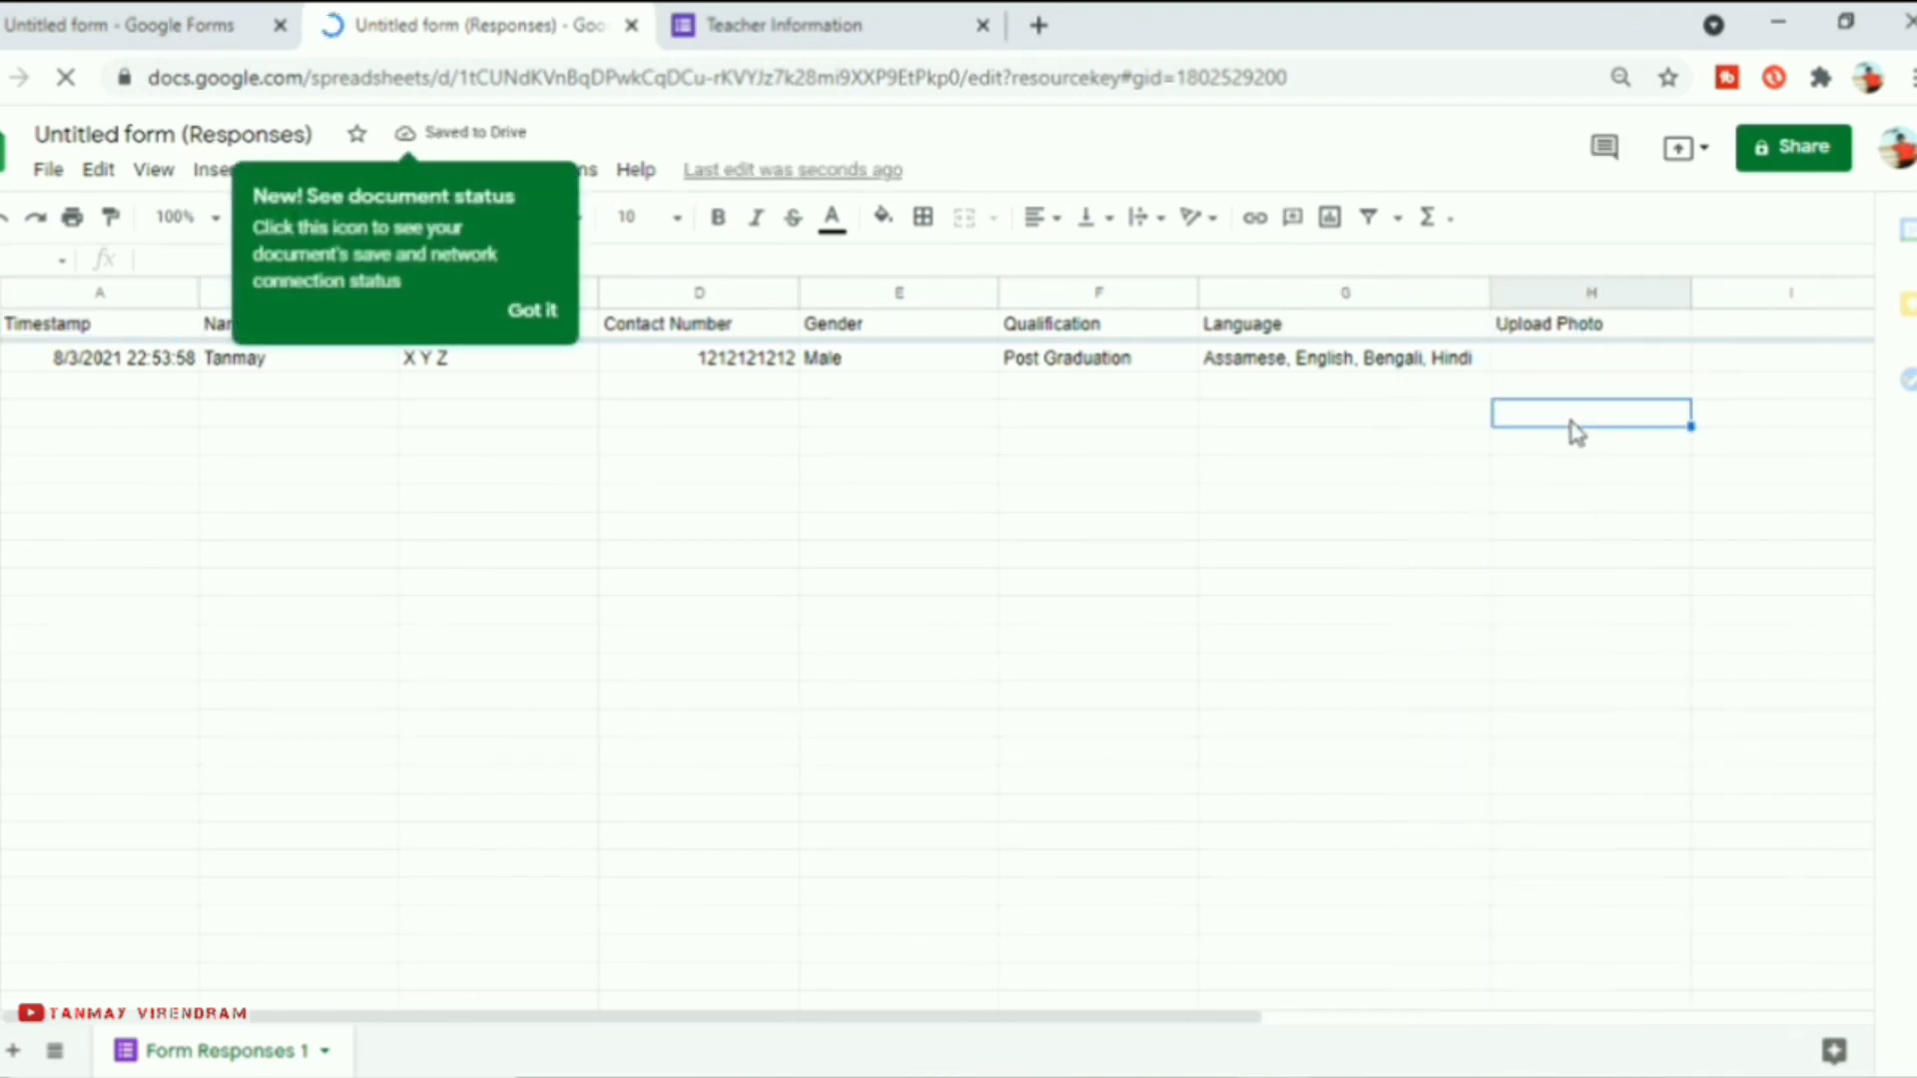
click(1538, 374)
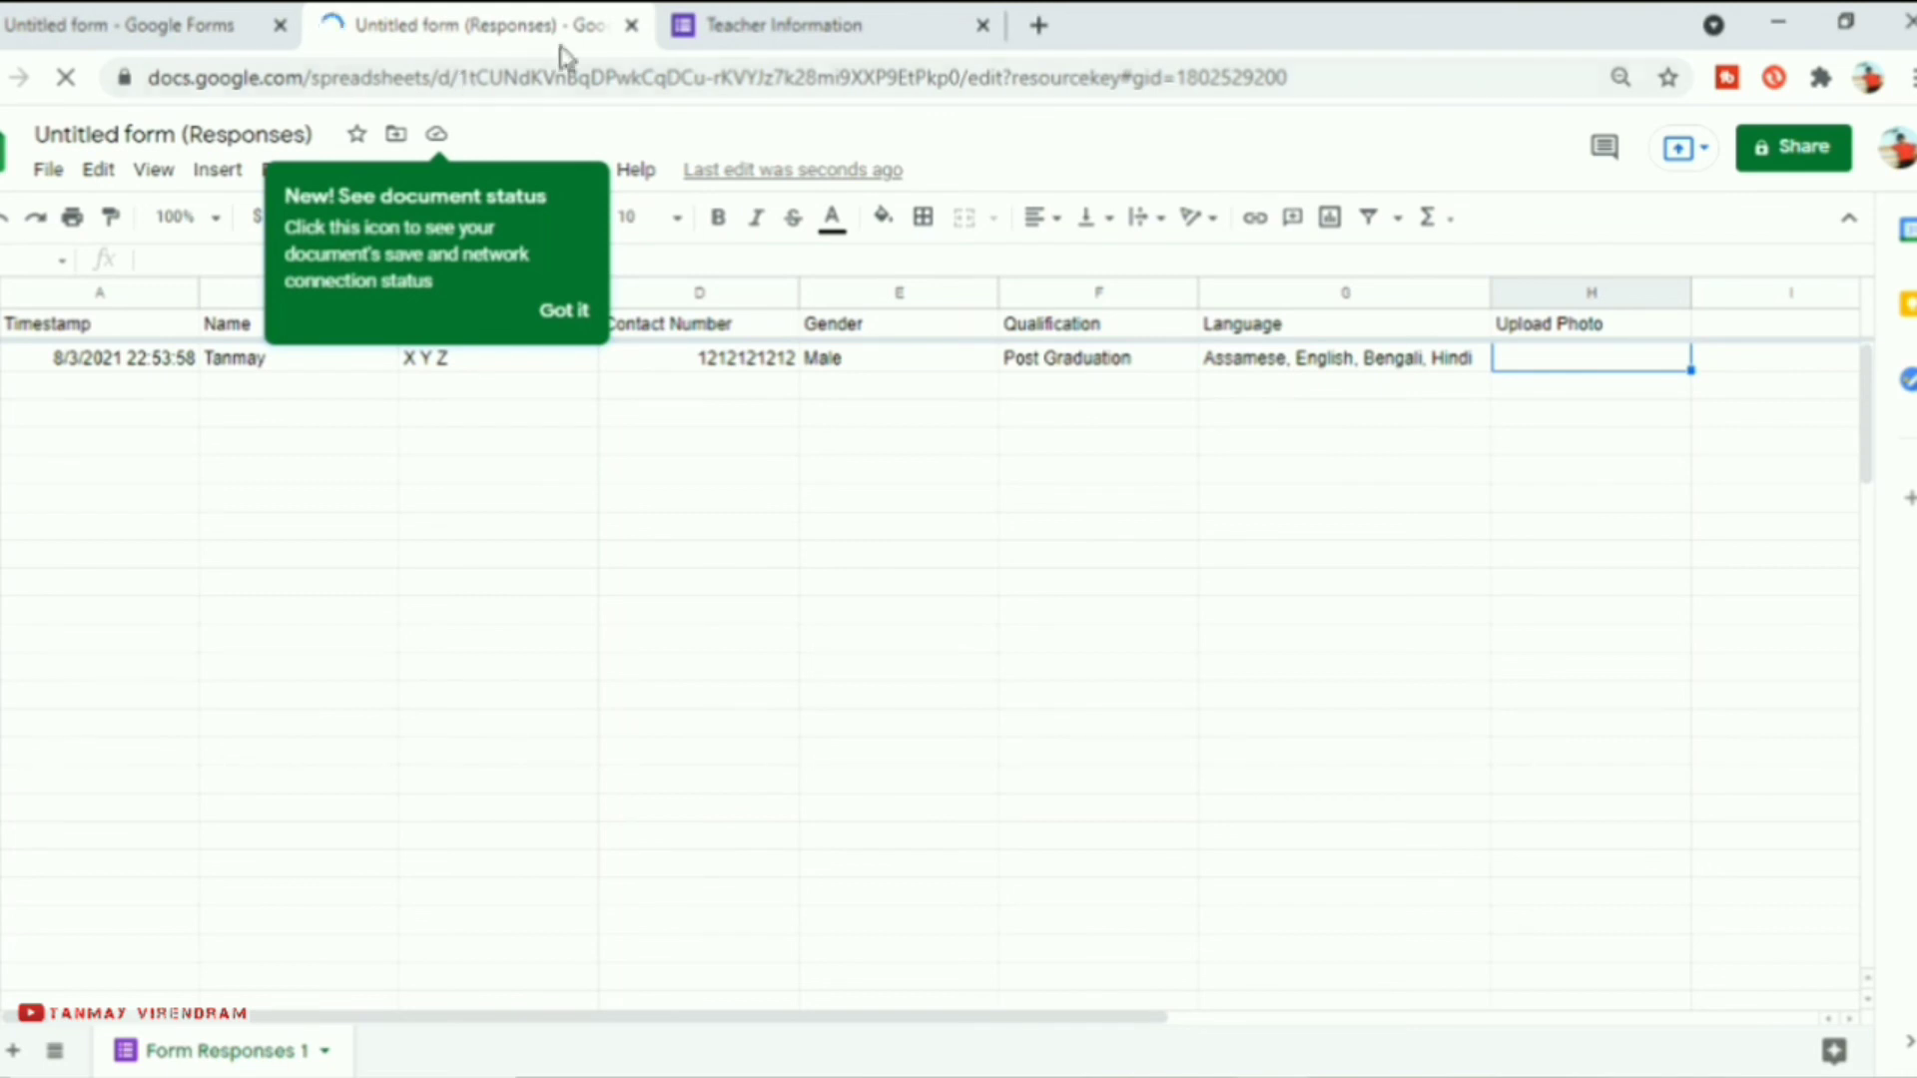
click(734, 38)
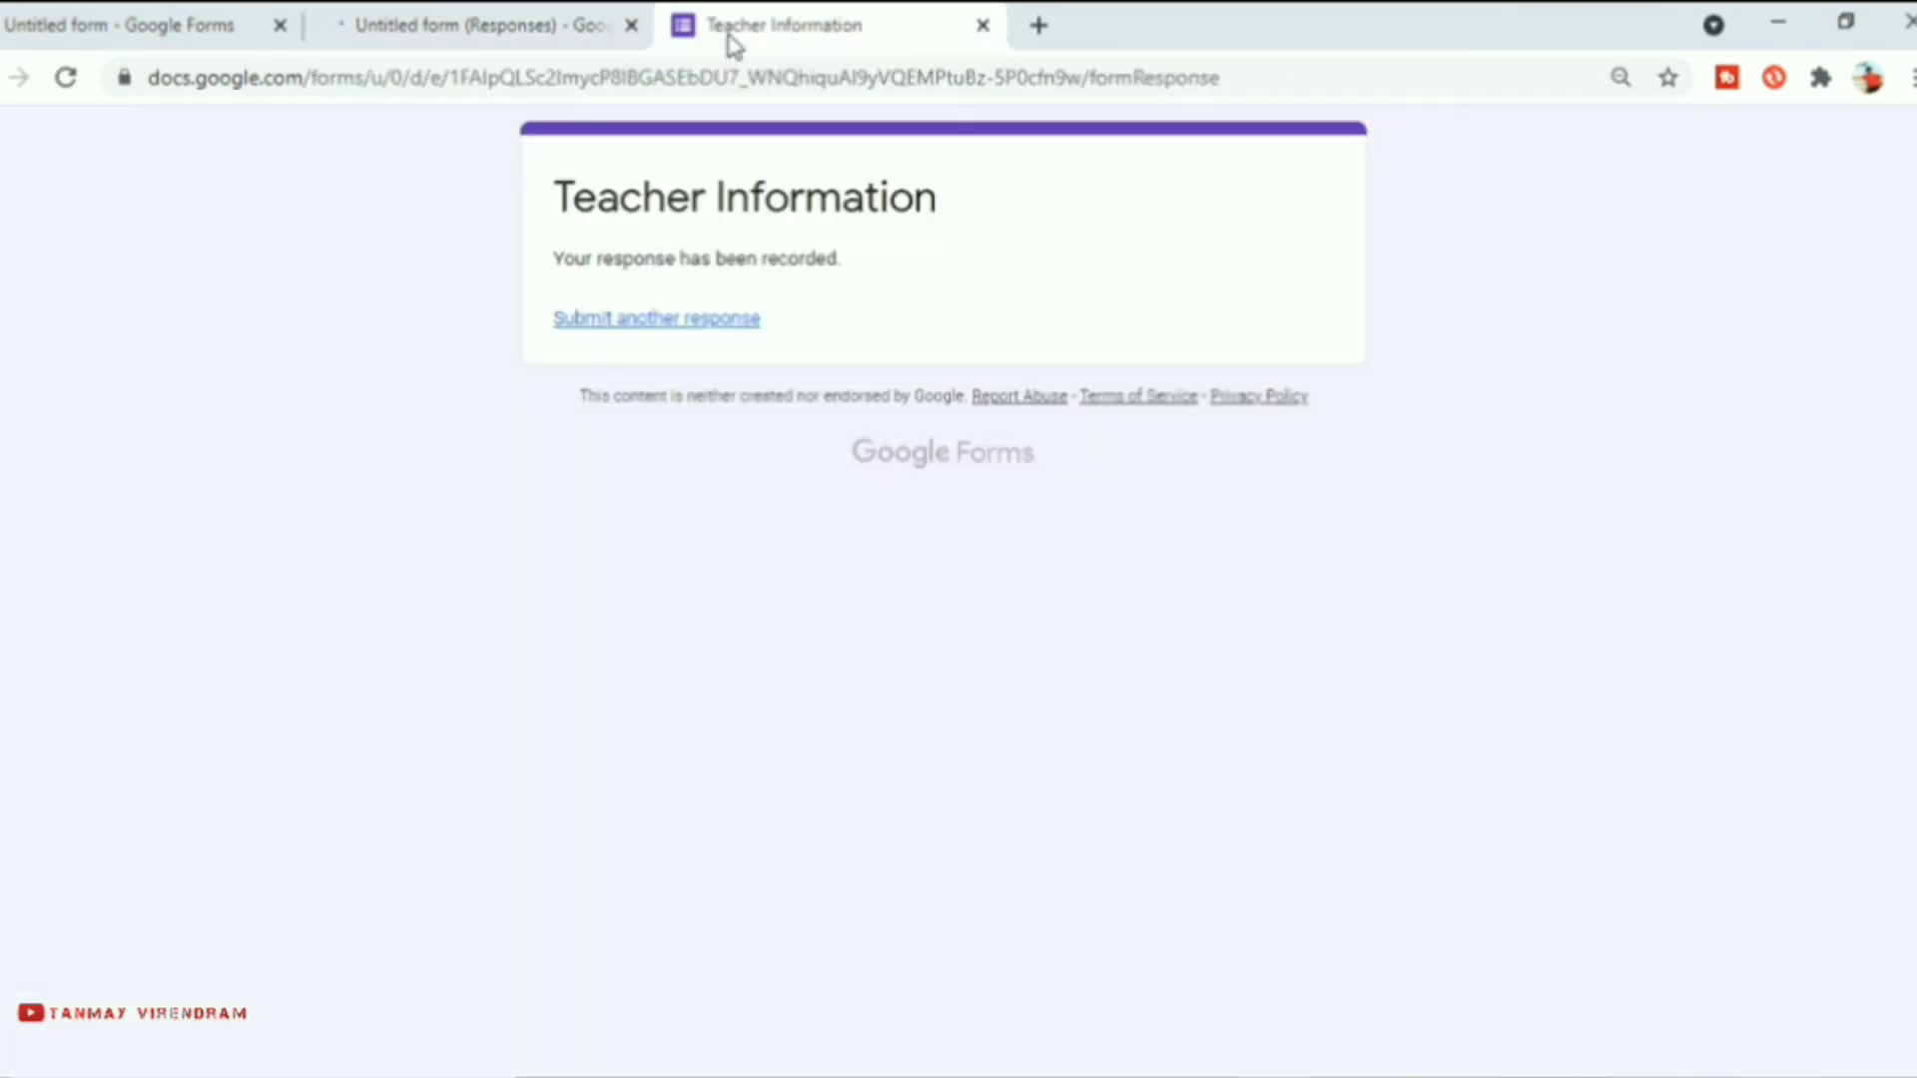
click(457, 30)
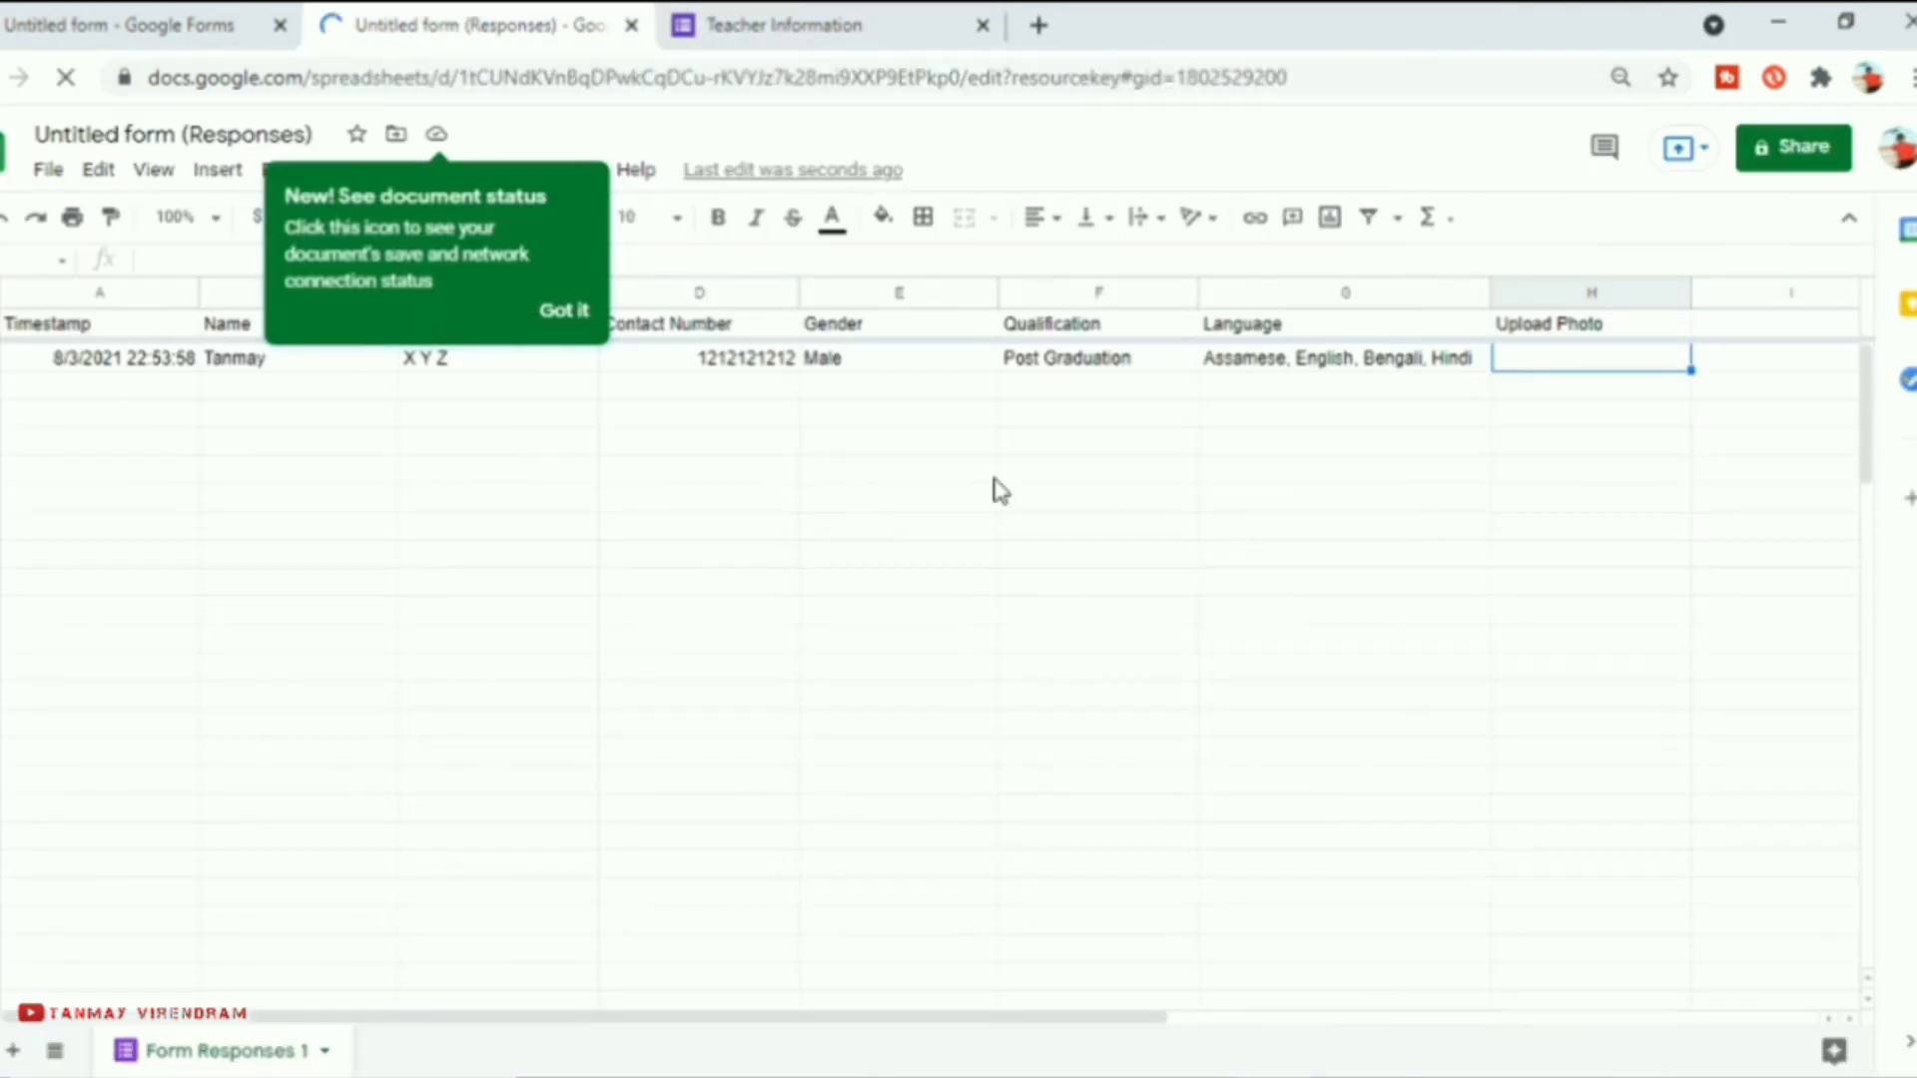
- Dismiss the document status tip in the spreadsheet and select the School Name cell below the response
click(811, 497)
click(552, 312)
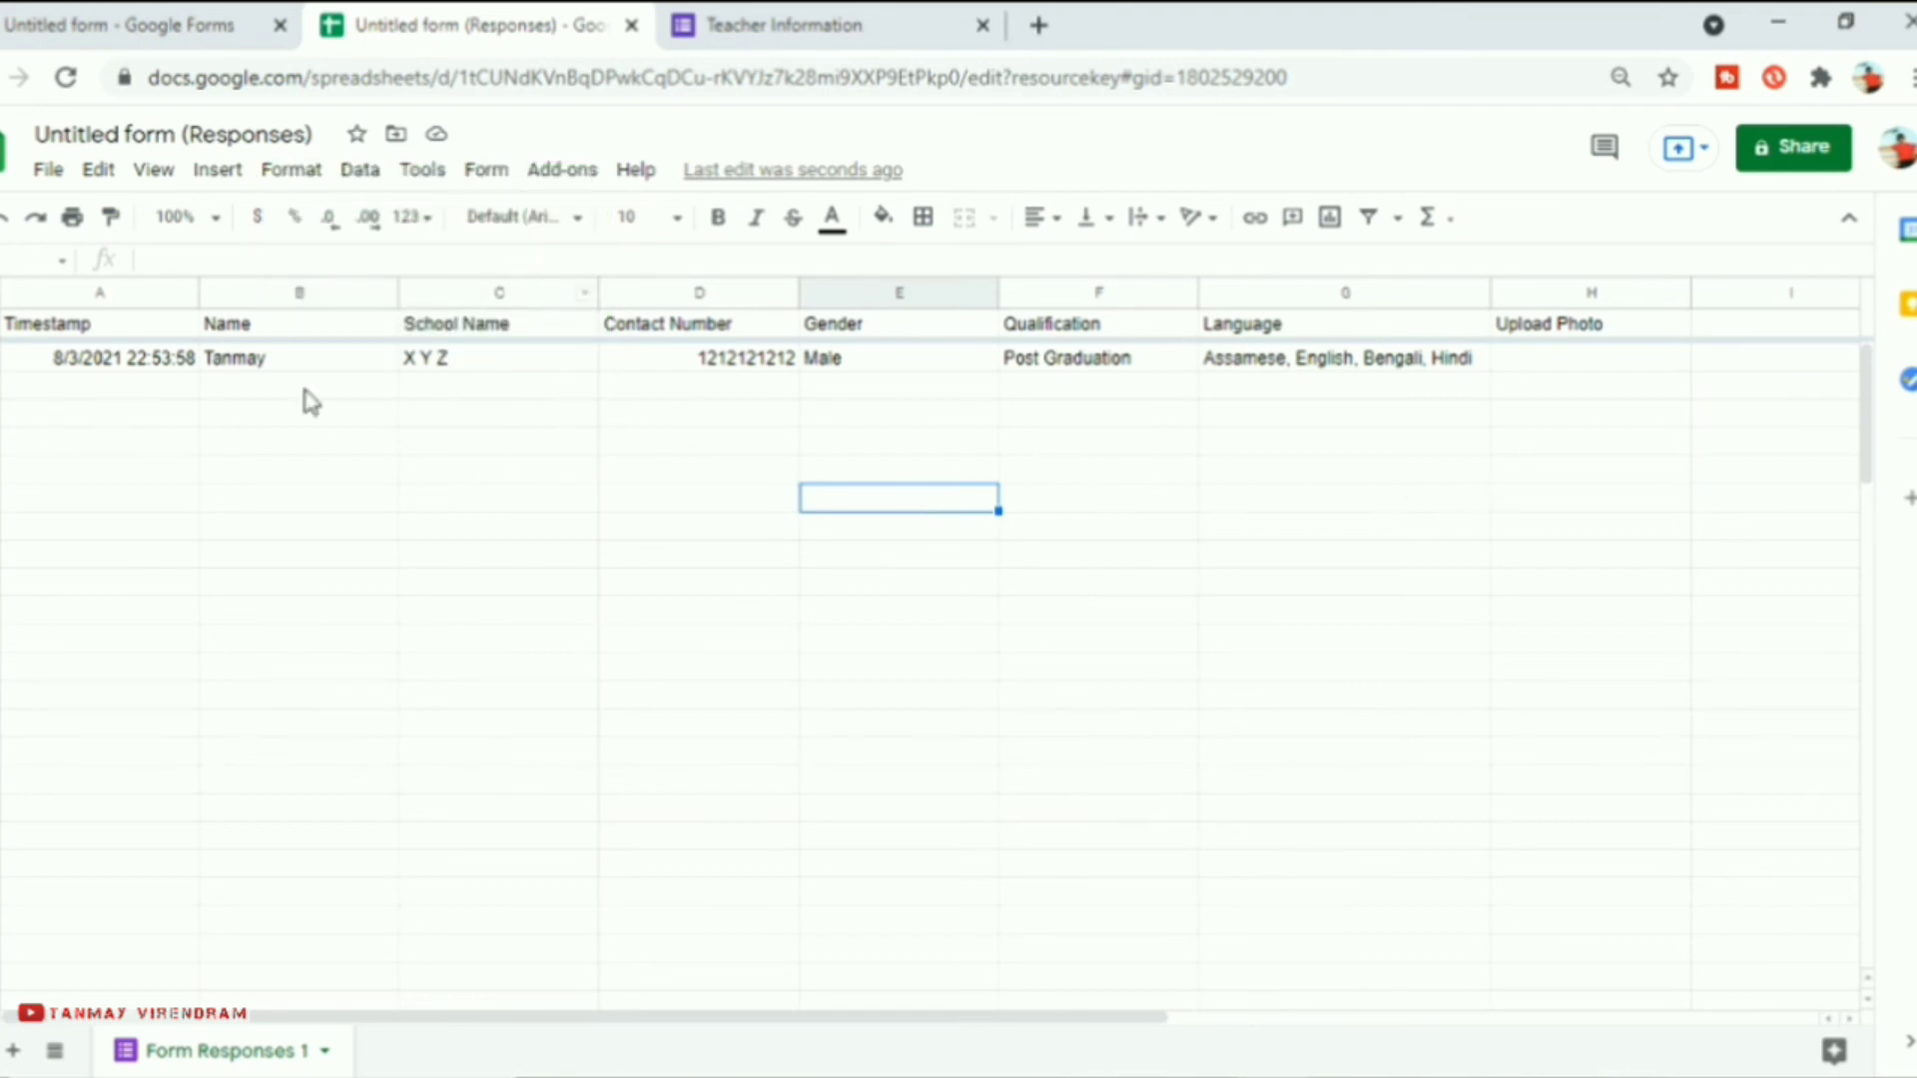
drag(242, 435, 248, 513)
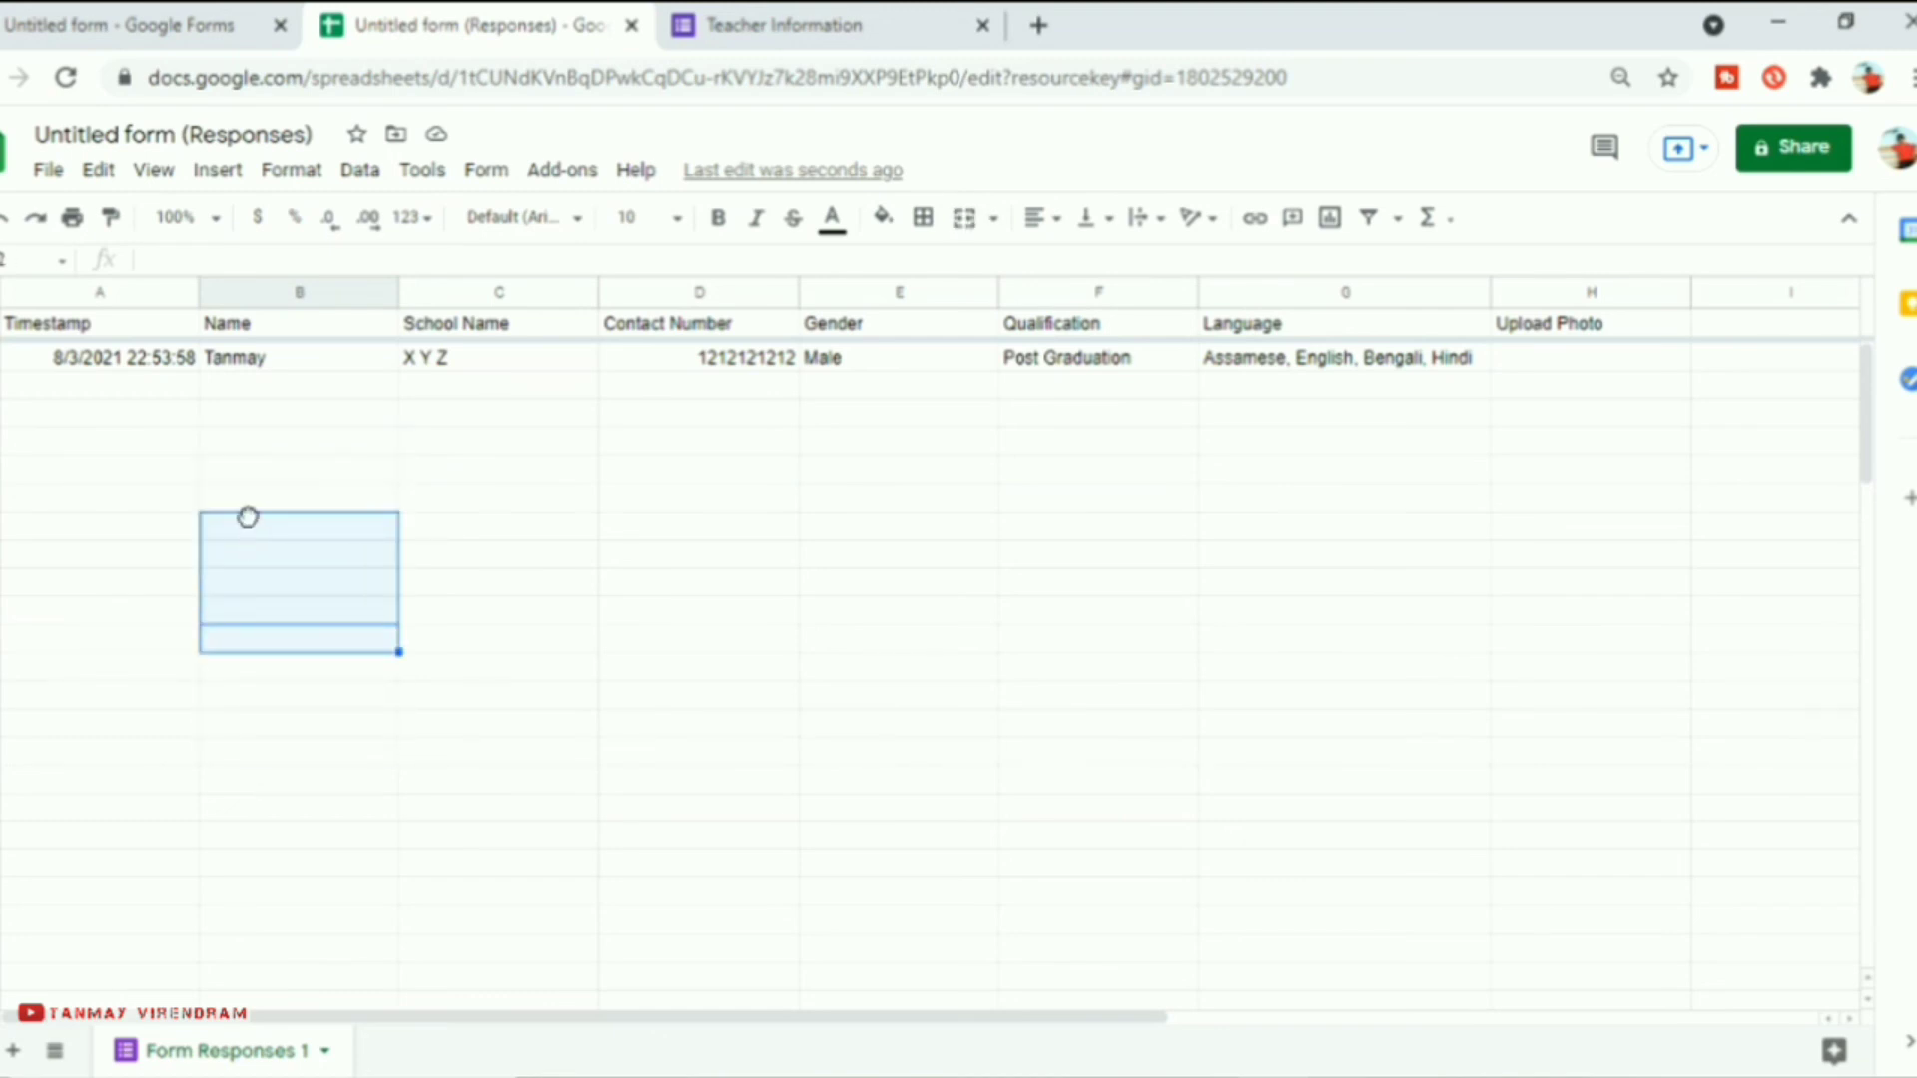
click(449, 394)
- Return to the form editor and review the form's questions down to Upload Photo
click(193, 40)
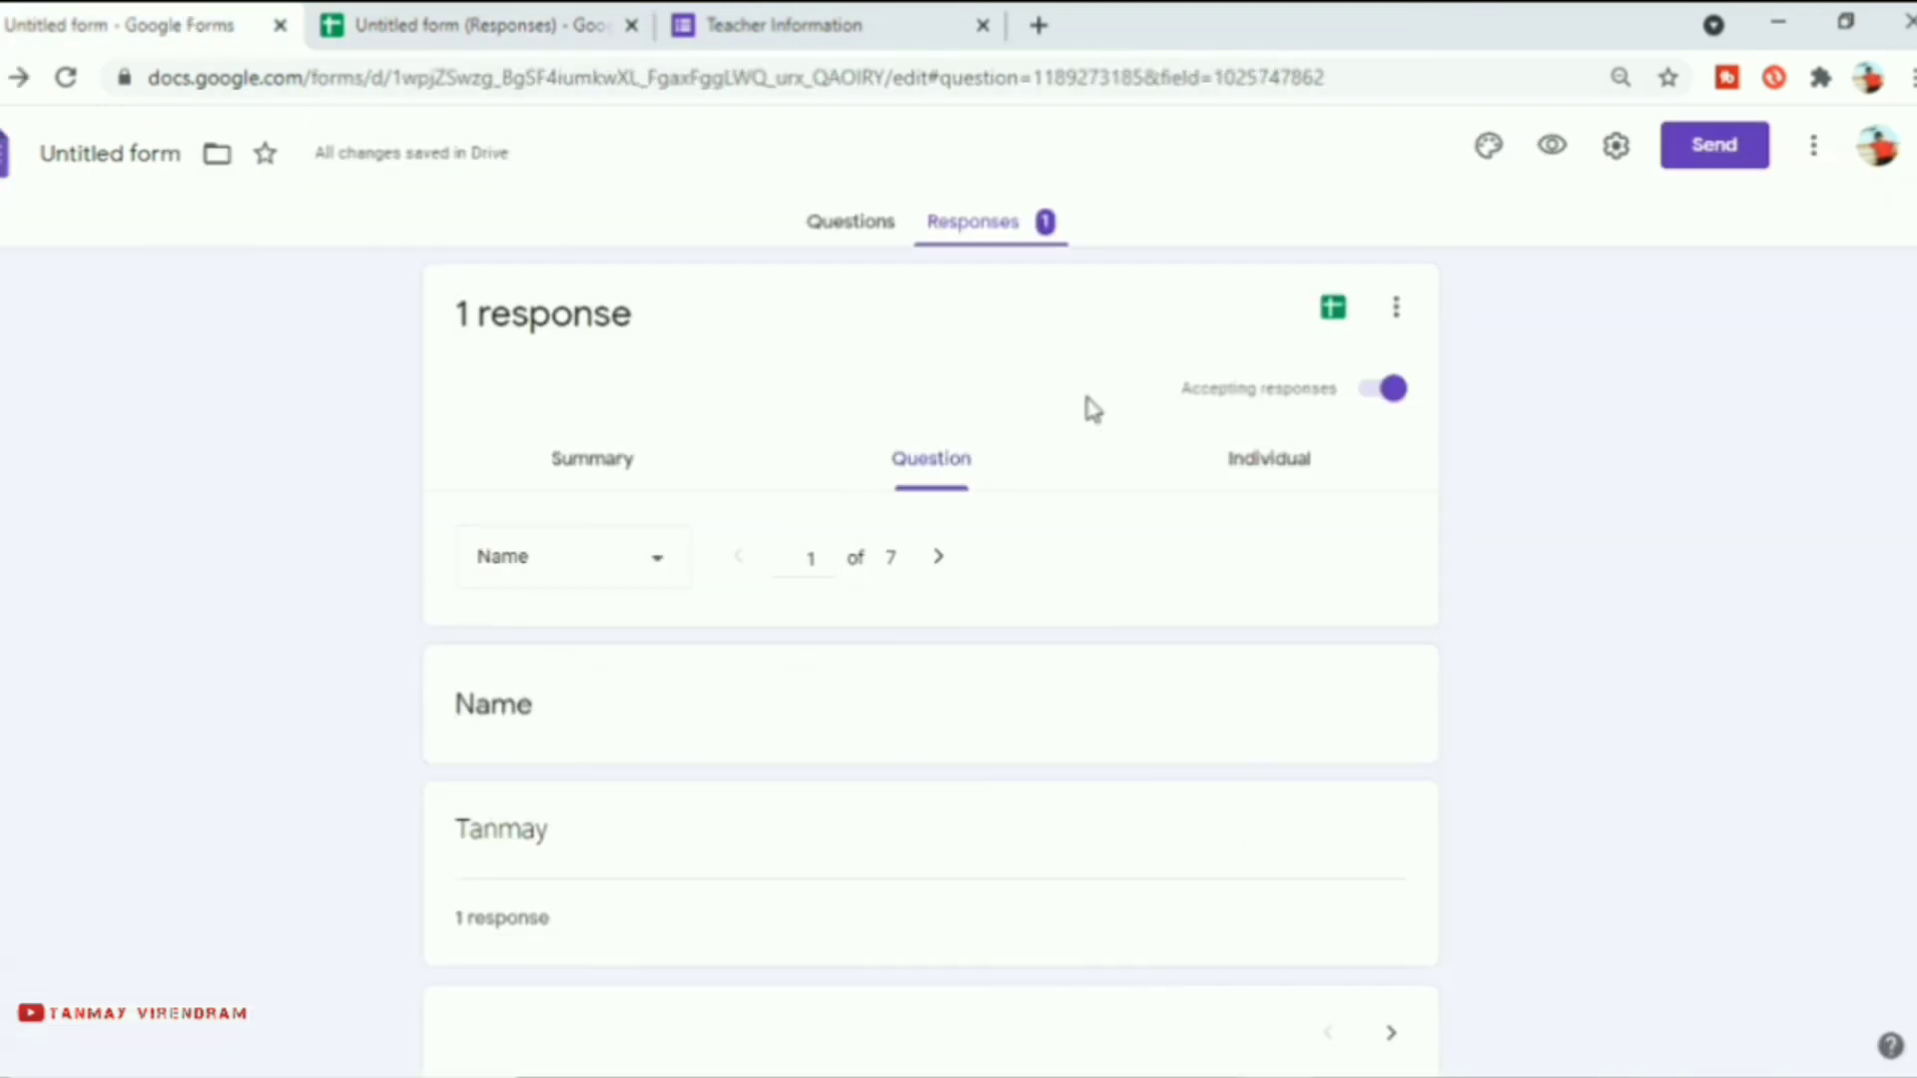
click(866, 235)
scroll(693, 548, down, 15)
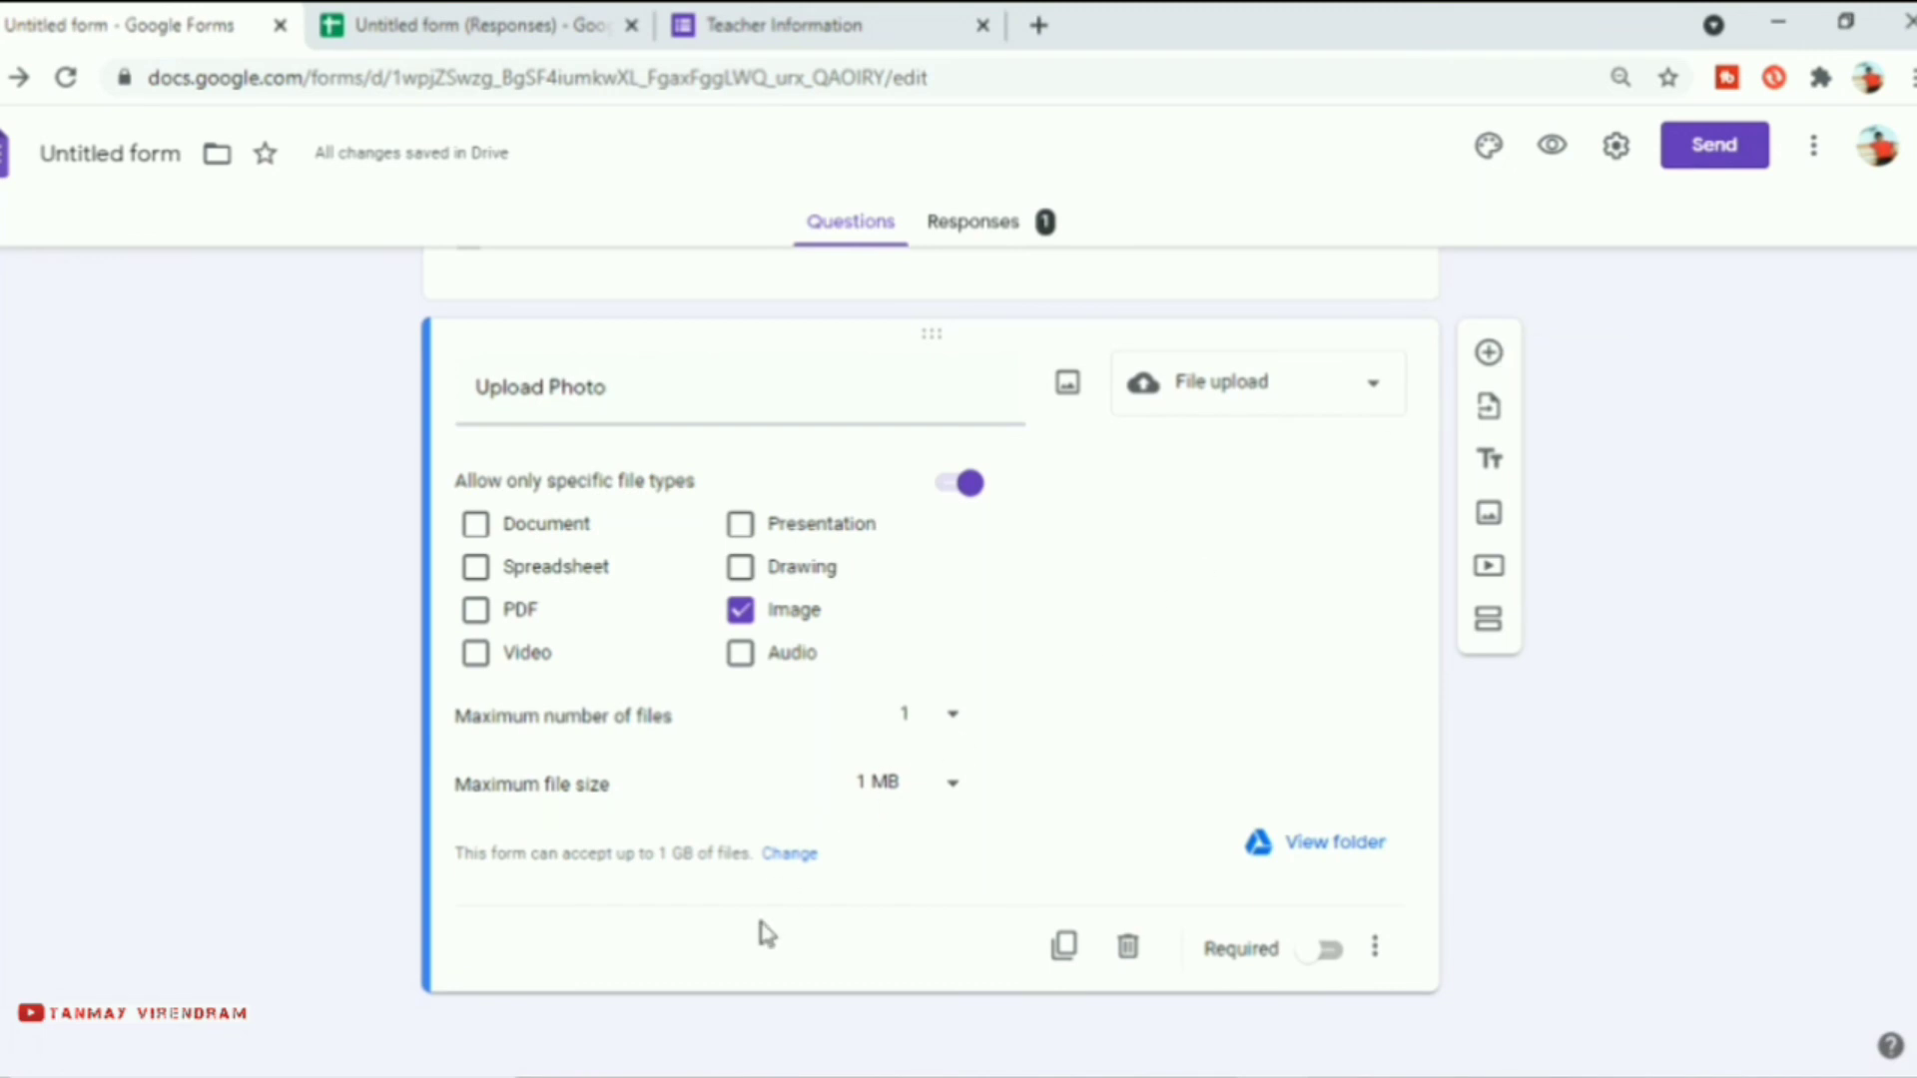
scroll(855, 715, up, 10)
scroll(853, 699, up, 5)
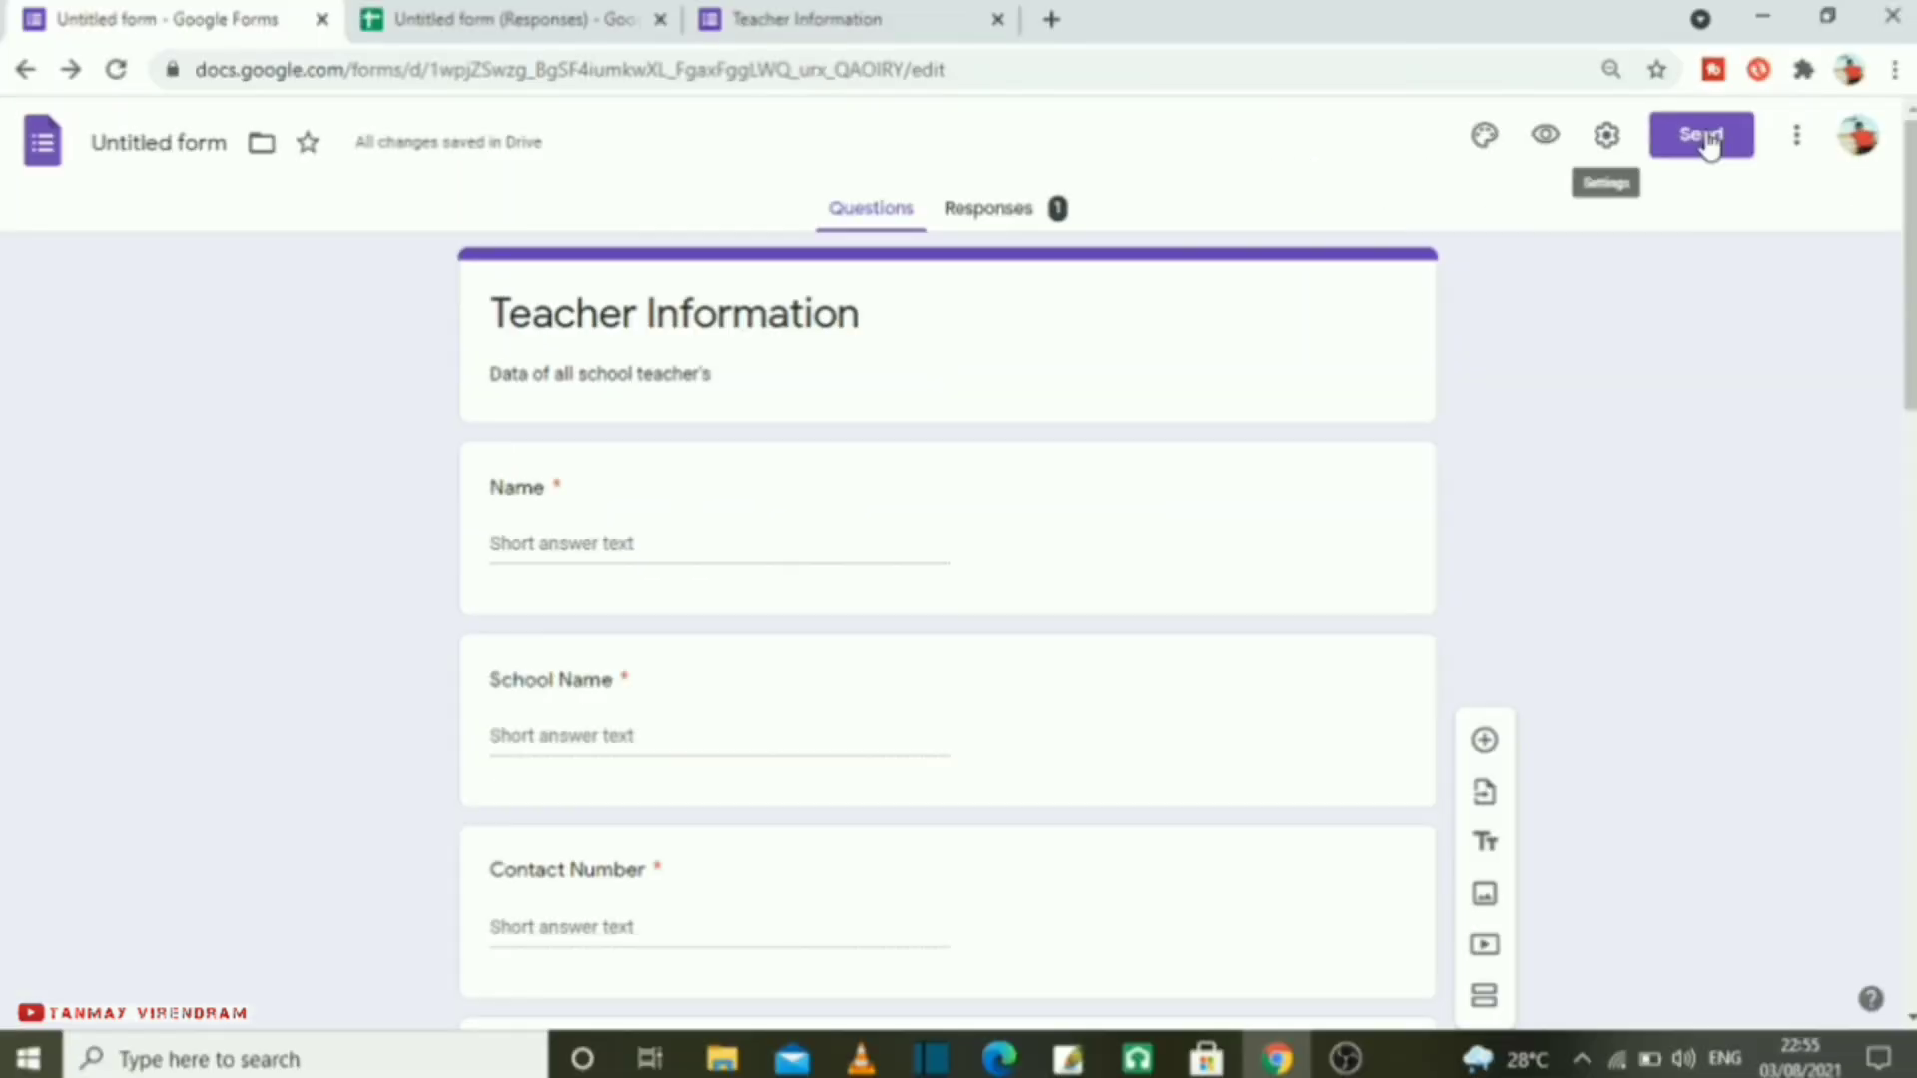
- Generate a shortened link for sending the Teacher Information form and copy it
click(1753, 162)
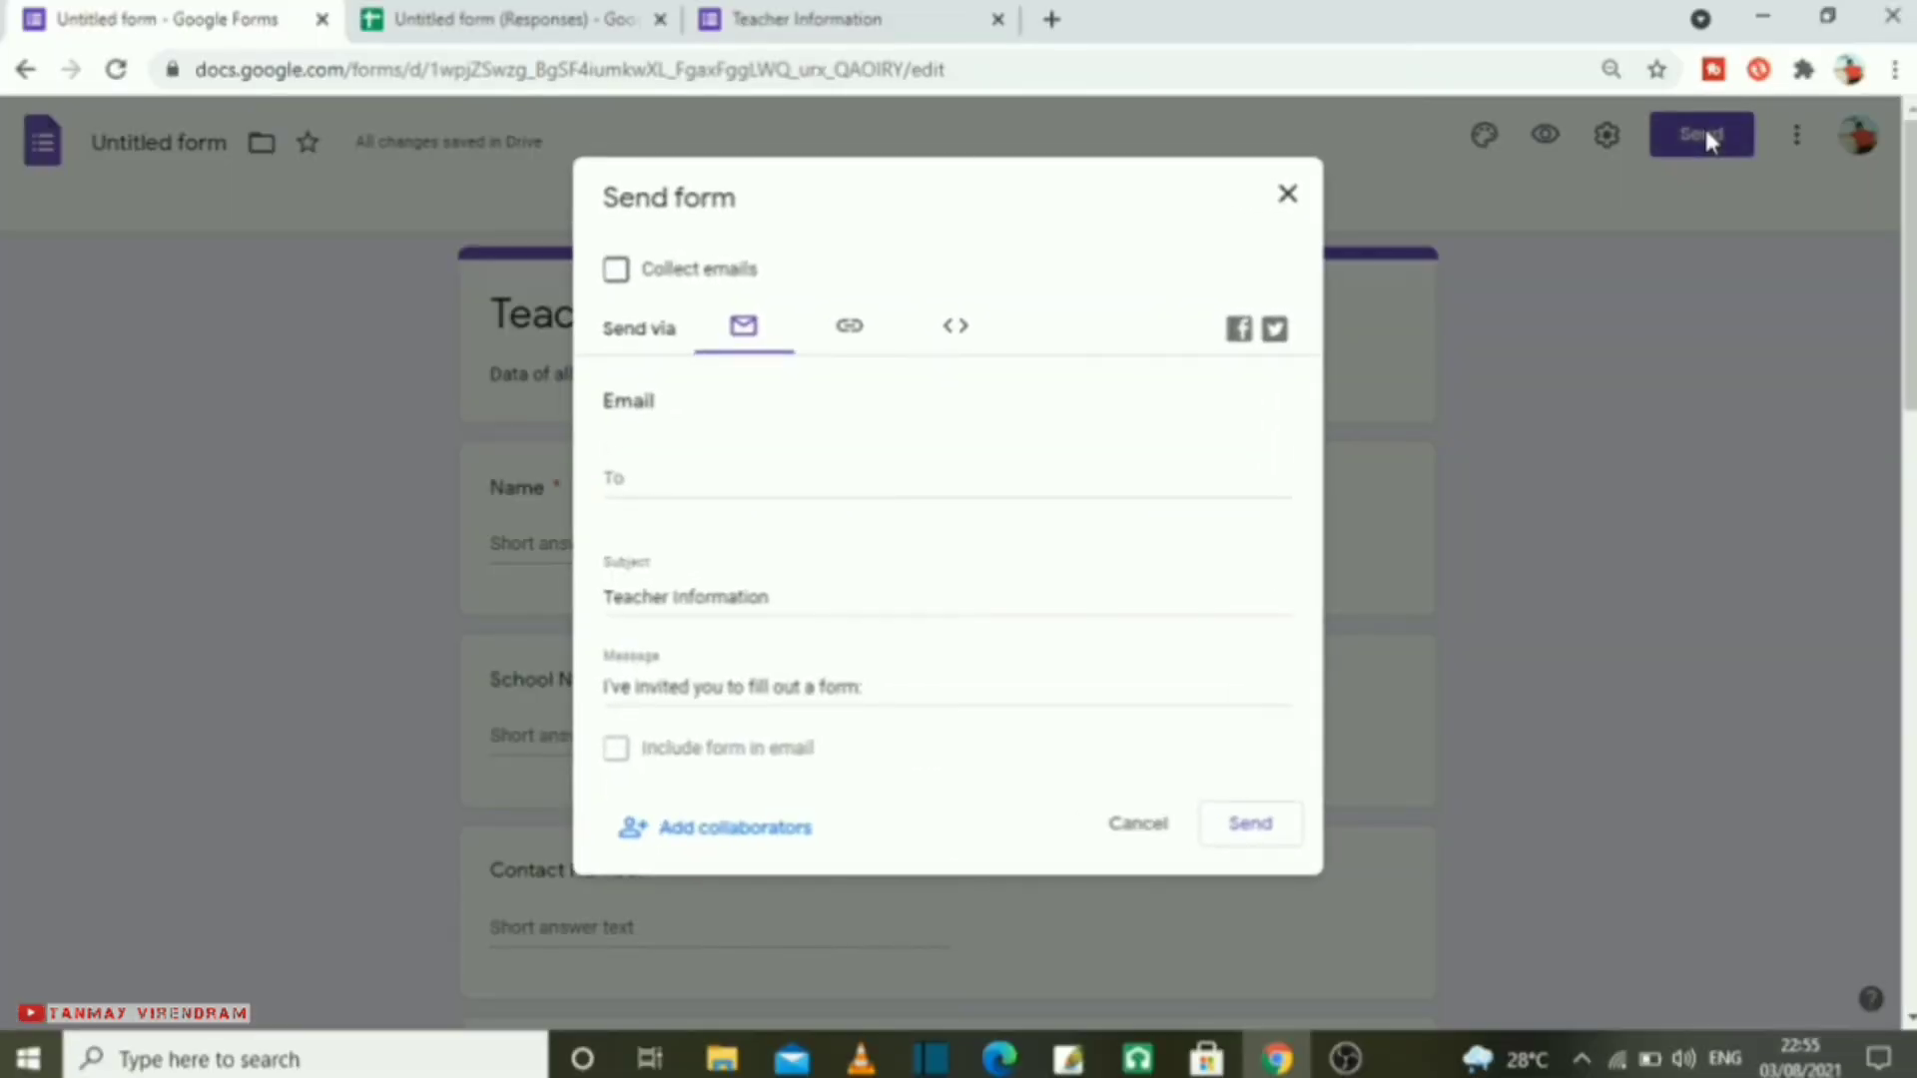
click(852, 329)
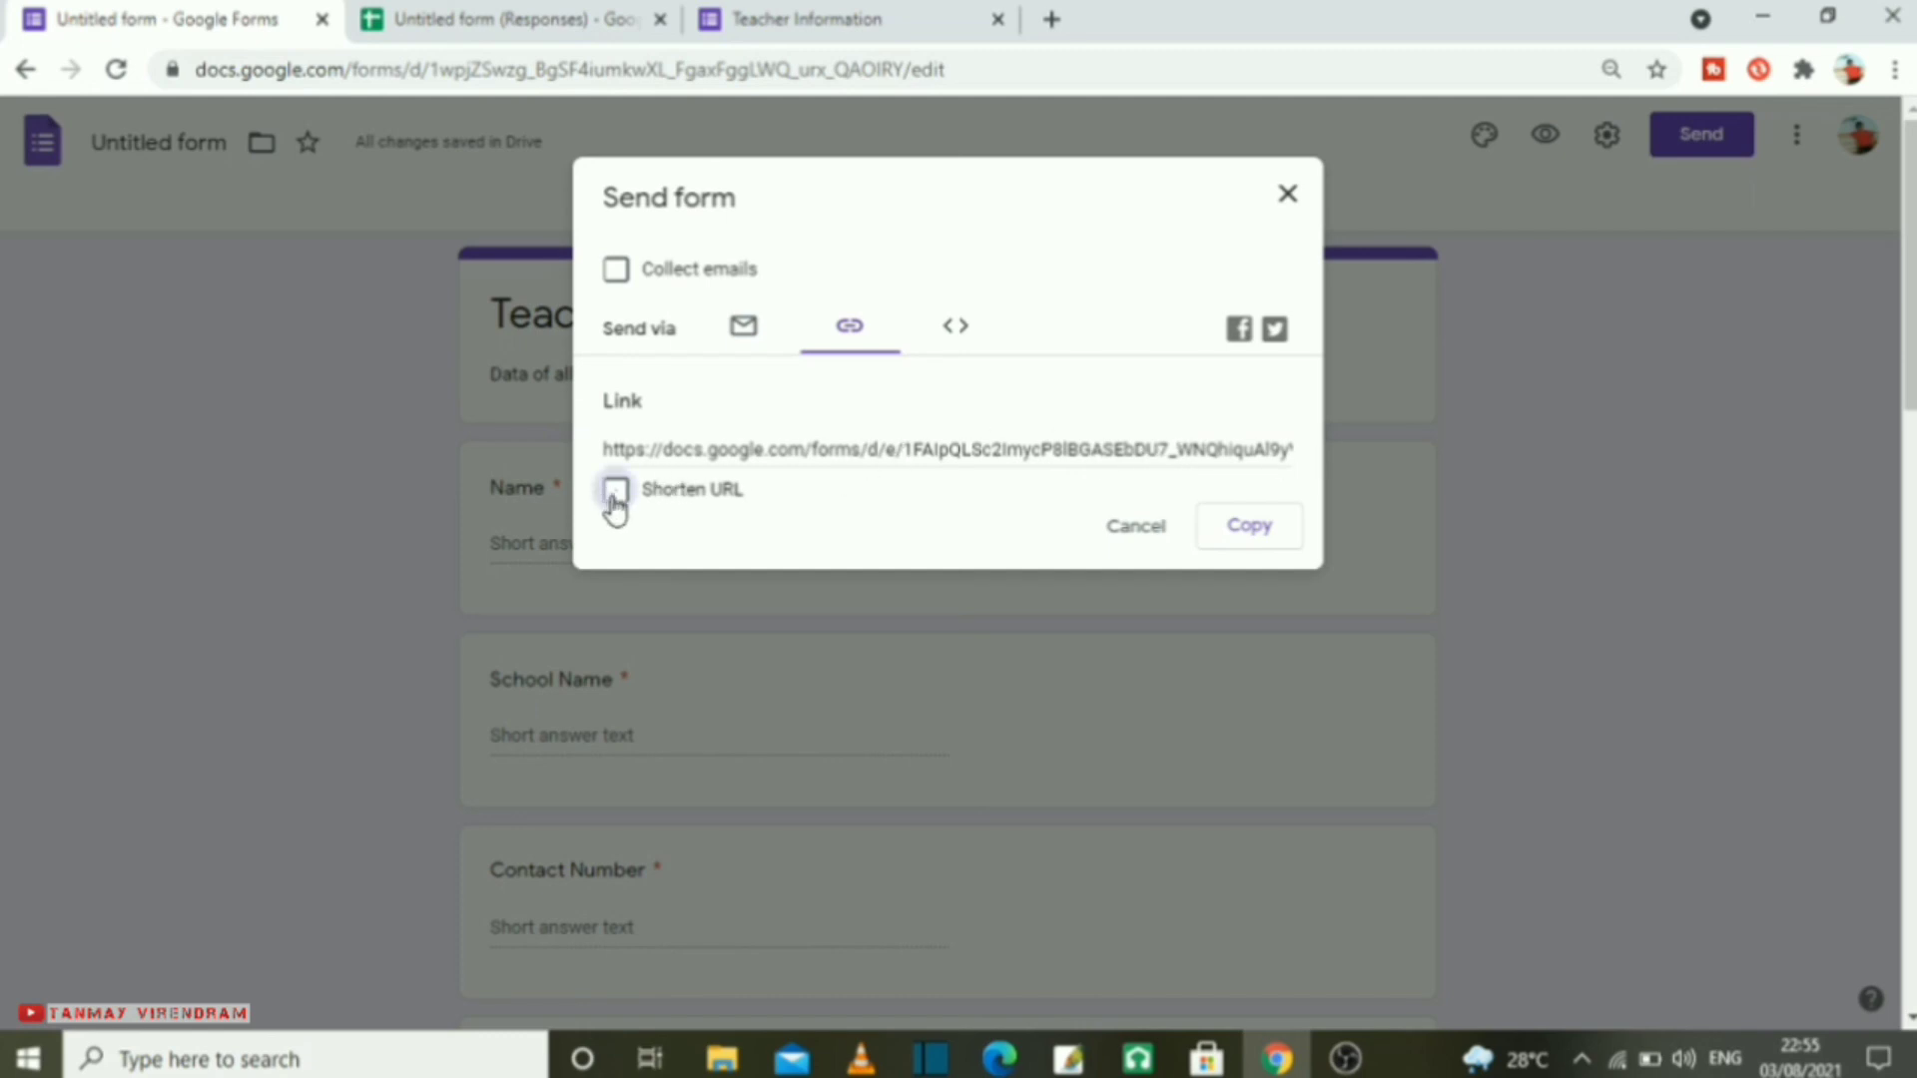
click(616, 489)
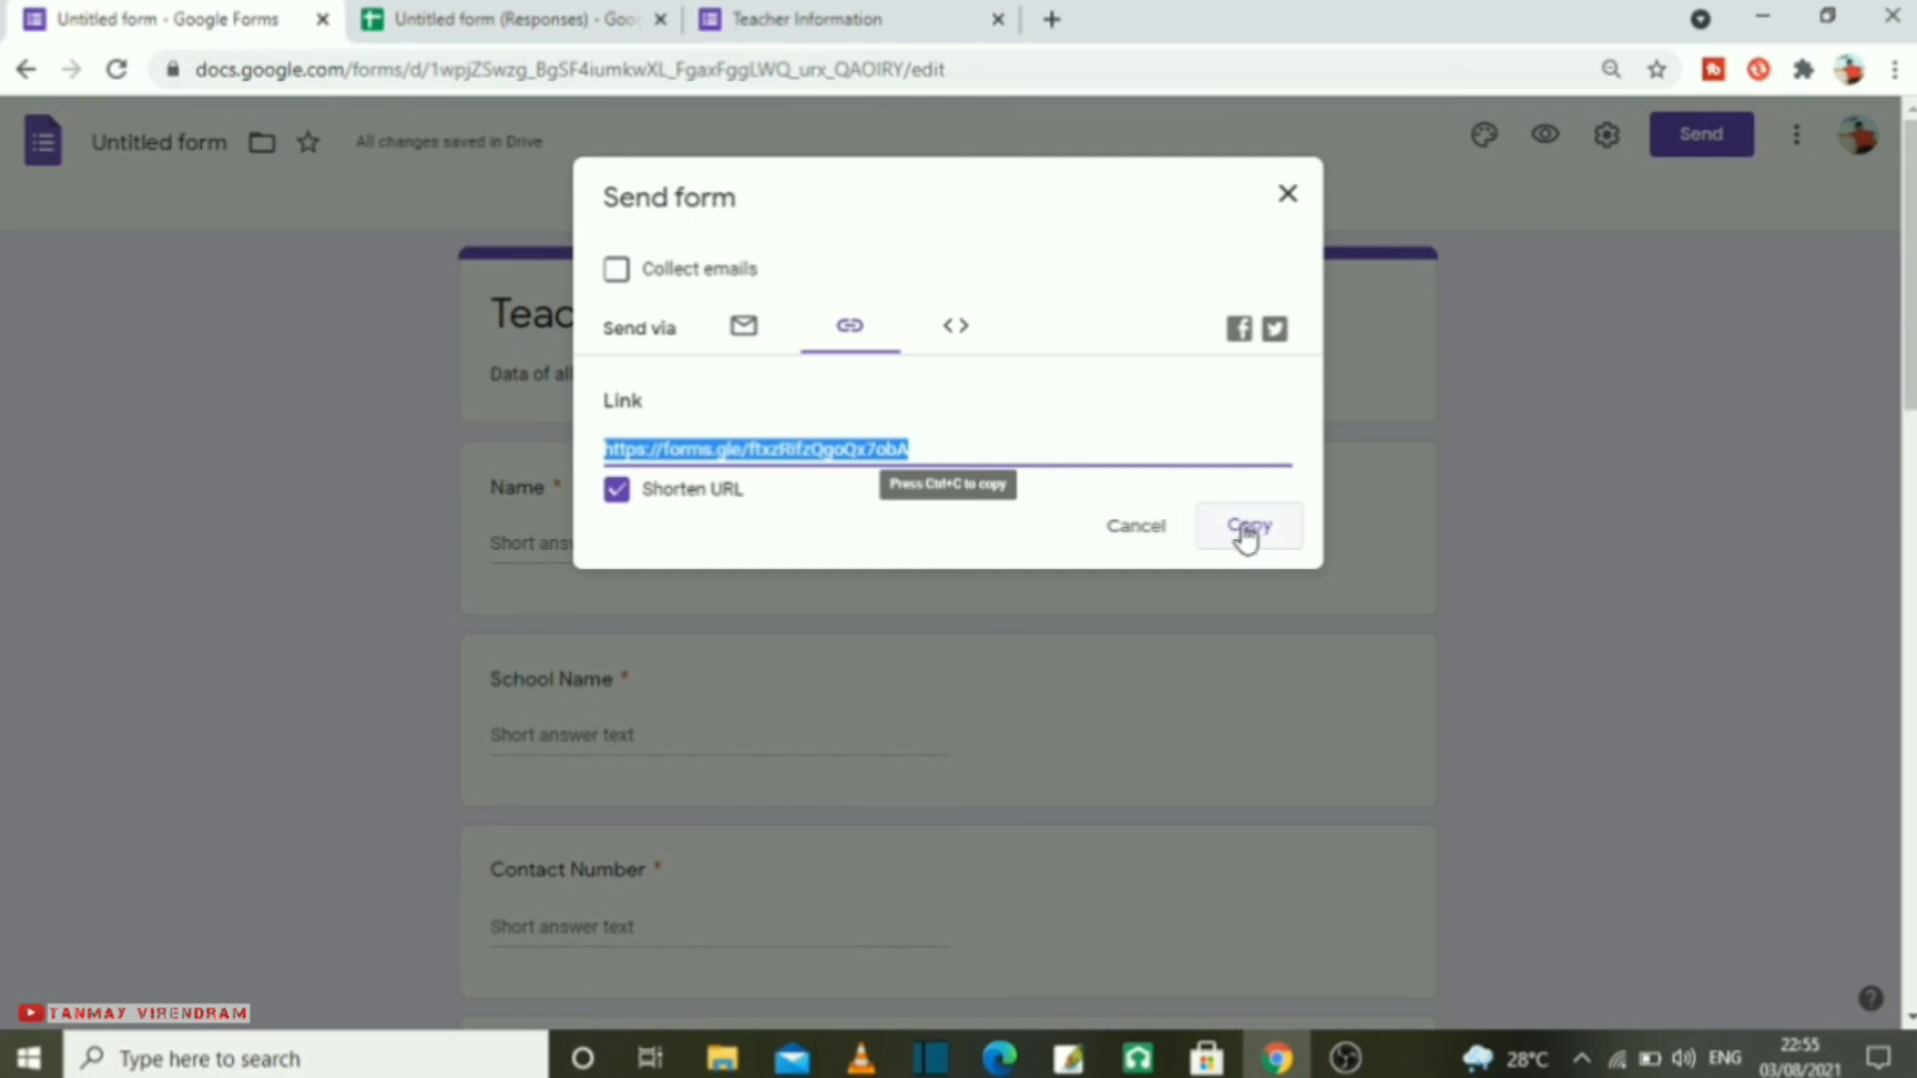
click(1249, 537)
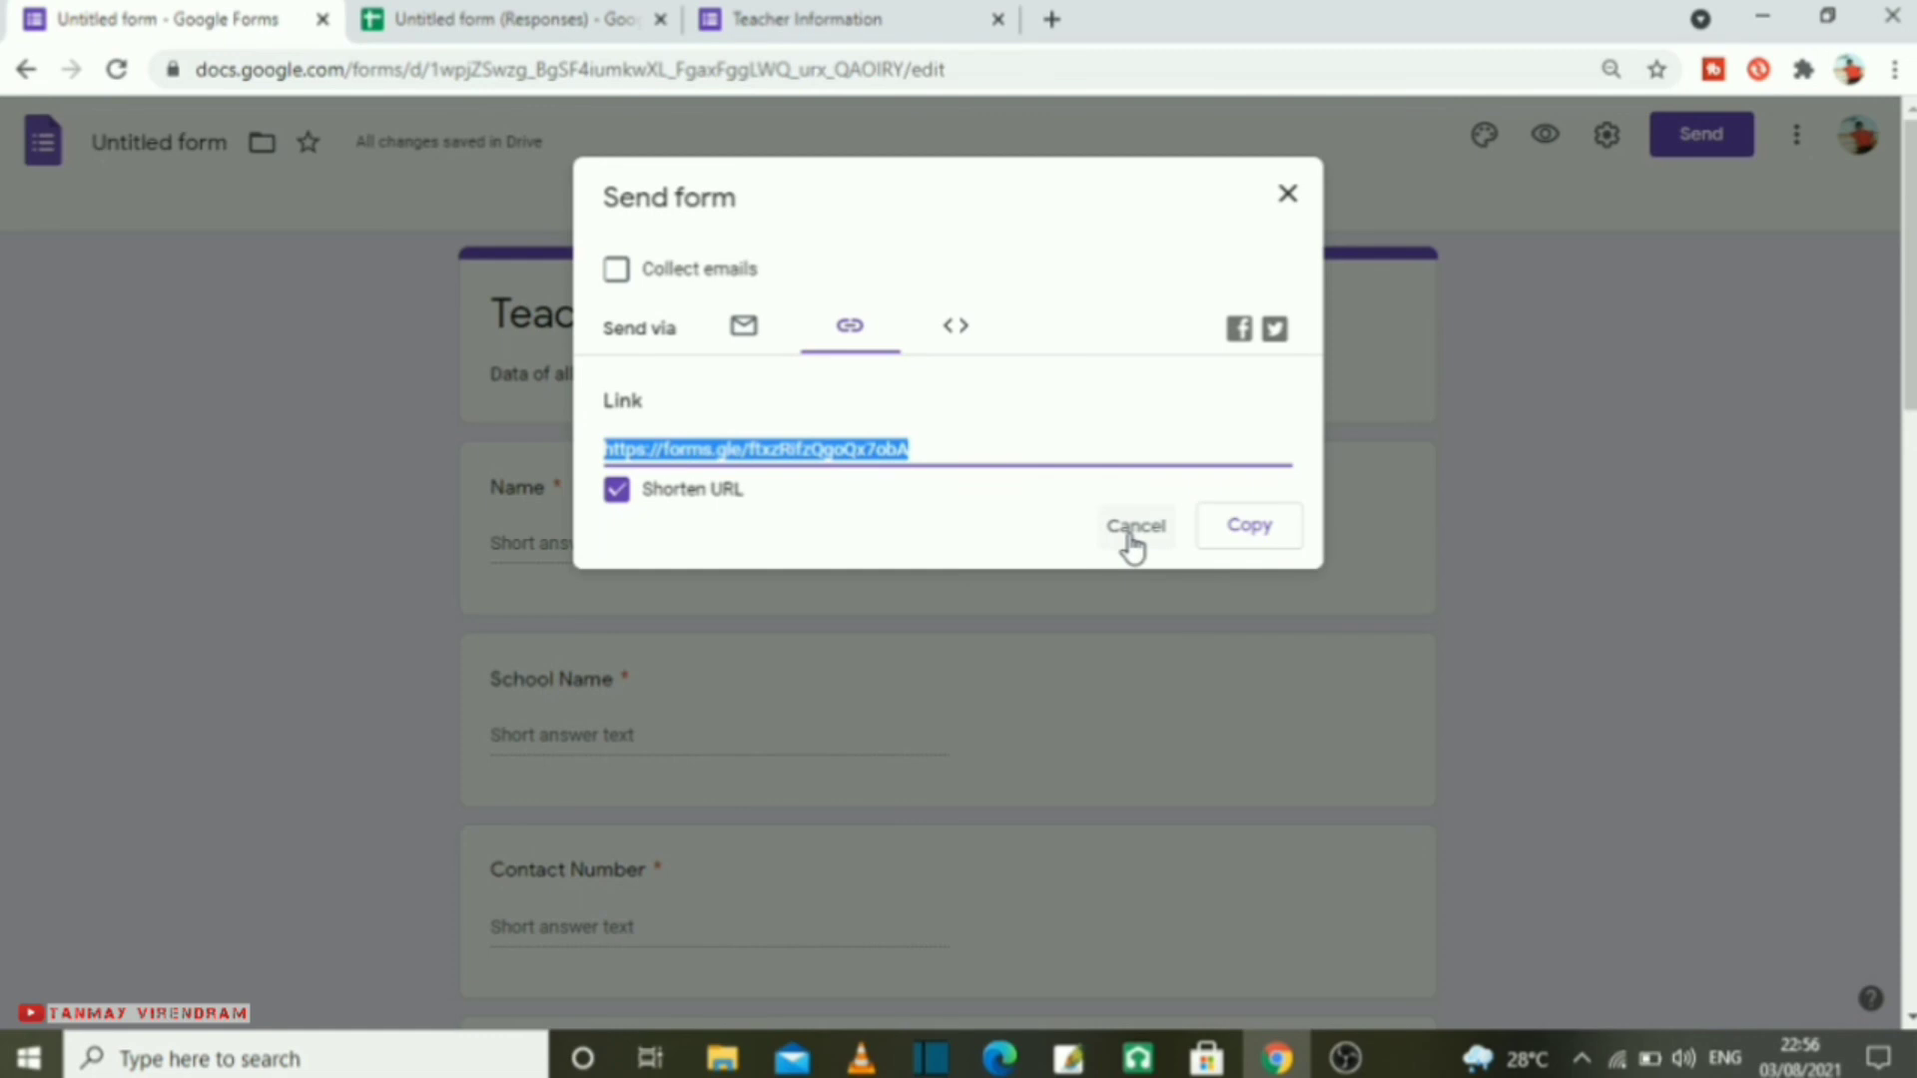
- Revisit the responses spreadsheet and the form's submission confirmation page
click(485, 22)
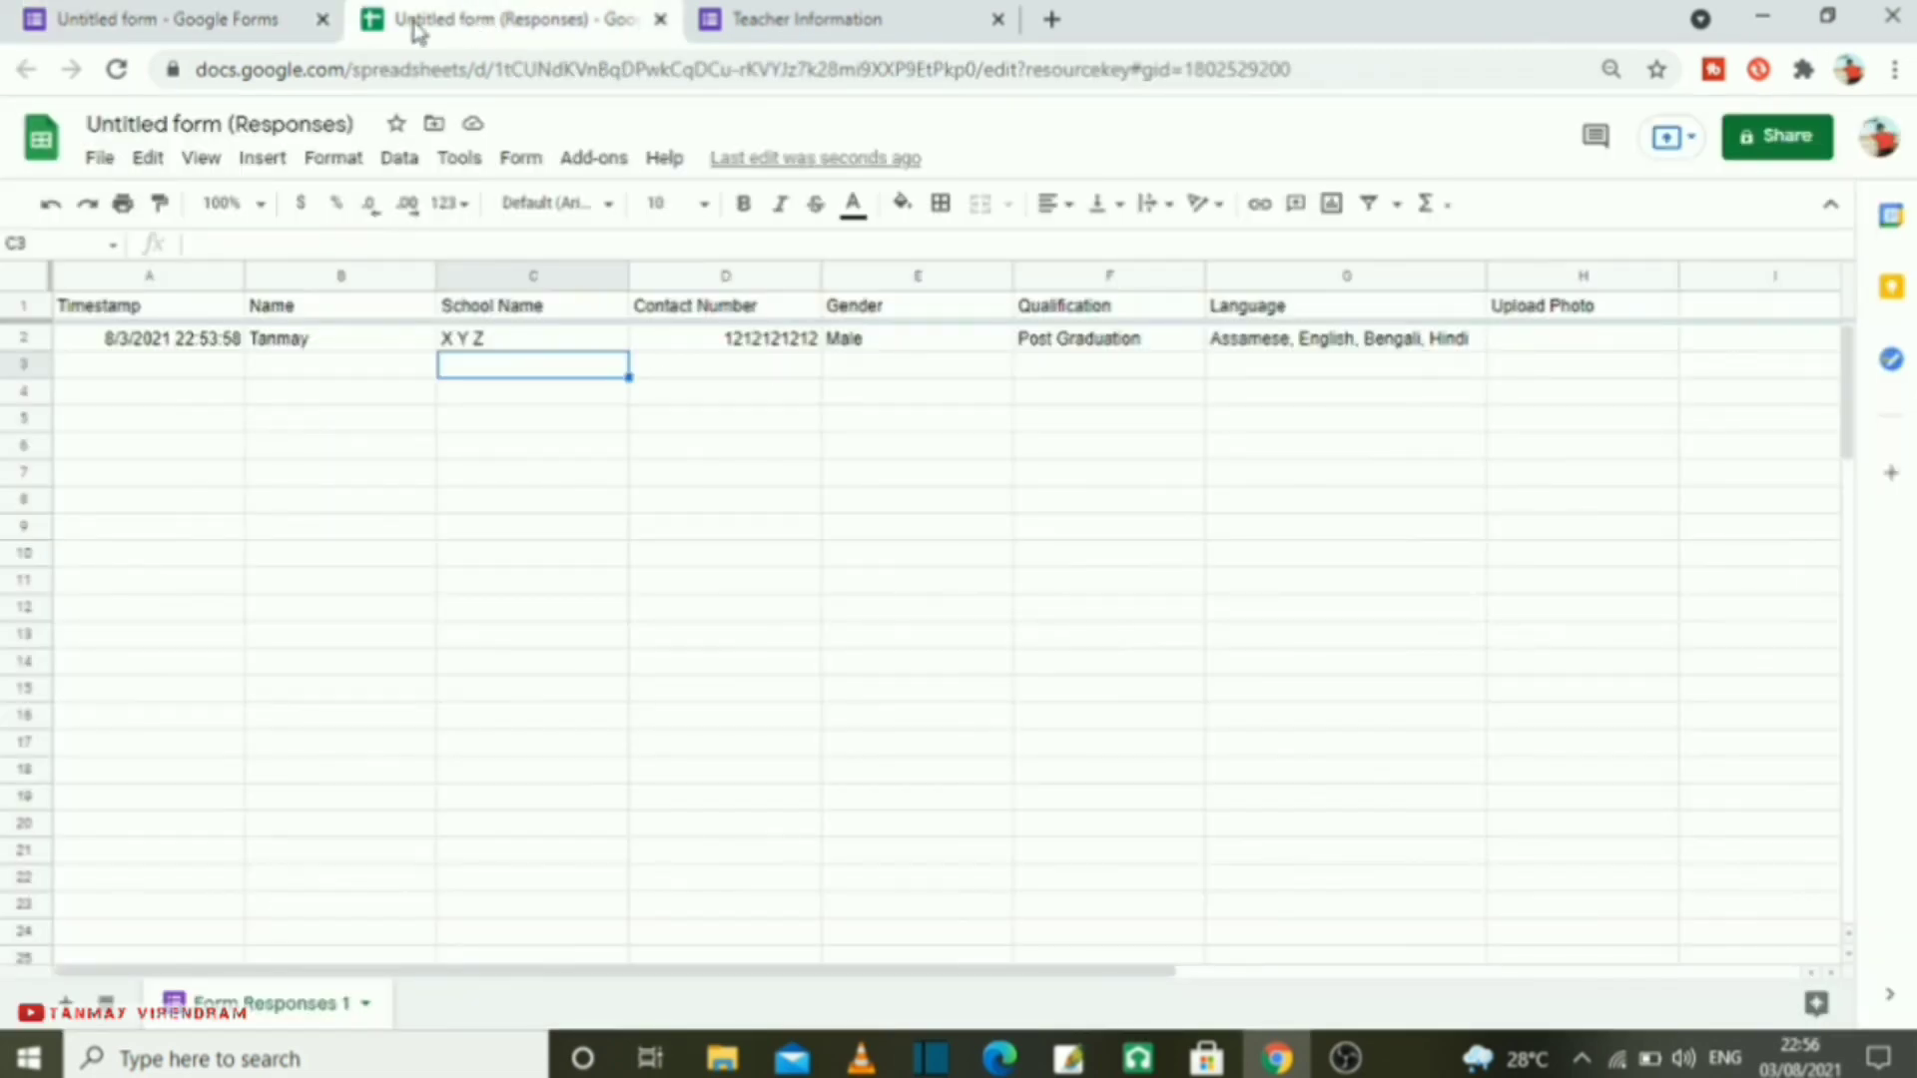
click(253, 27)
click(899, 20)
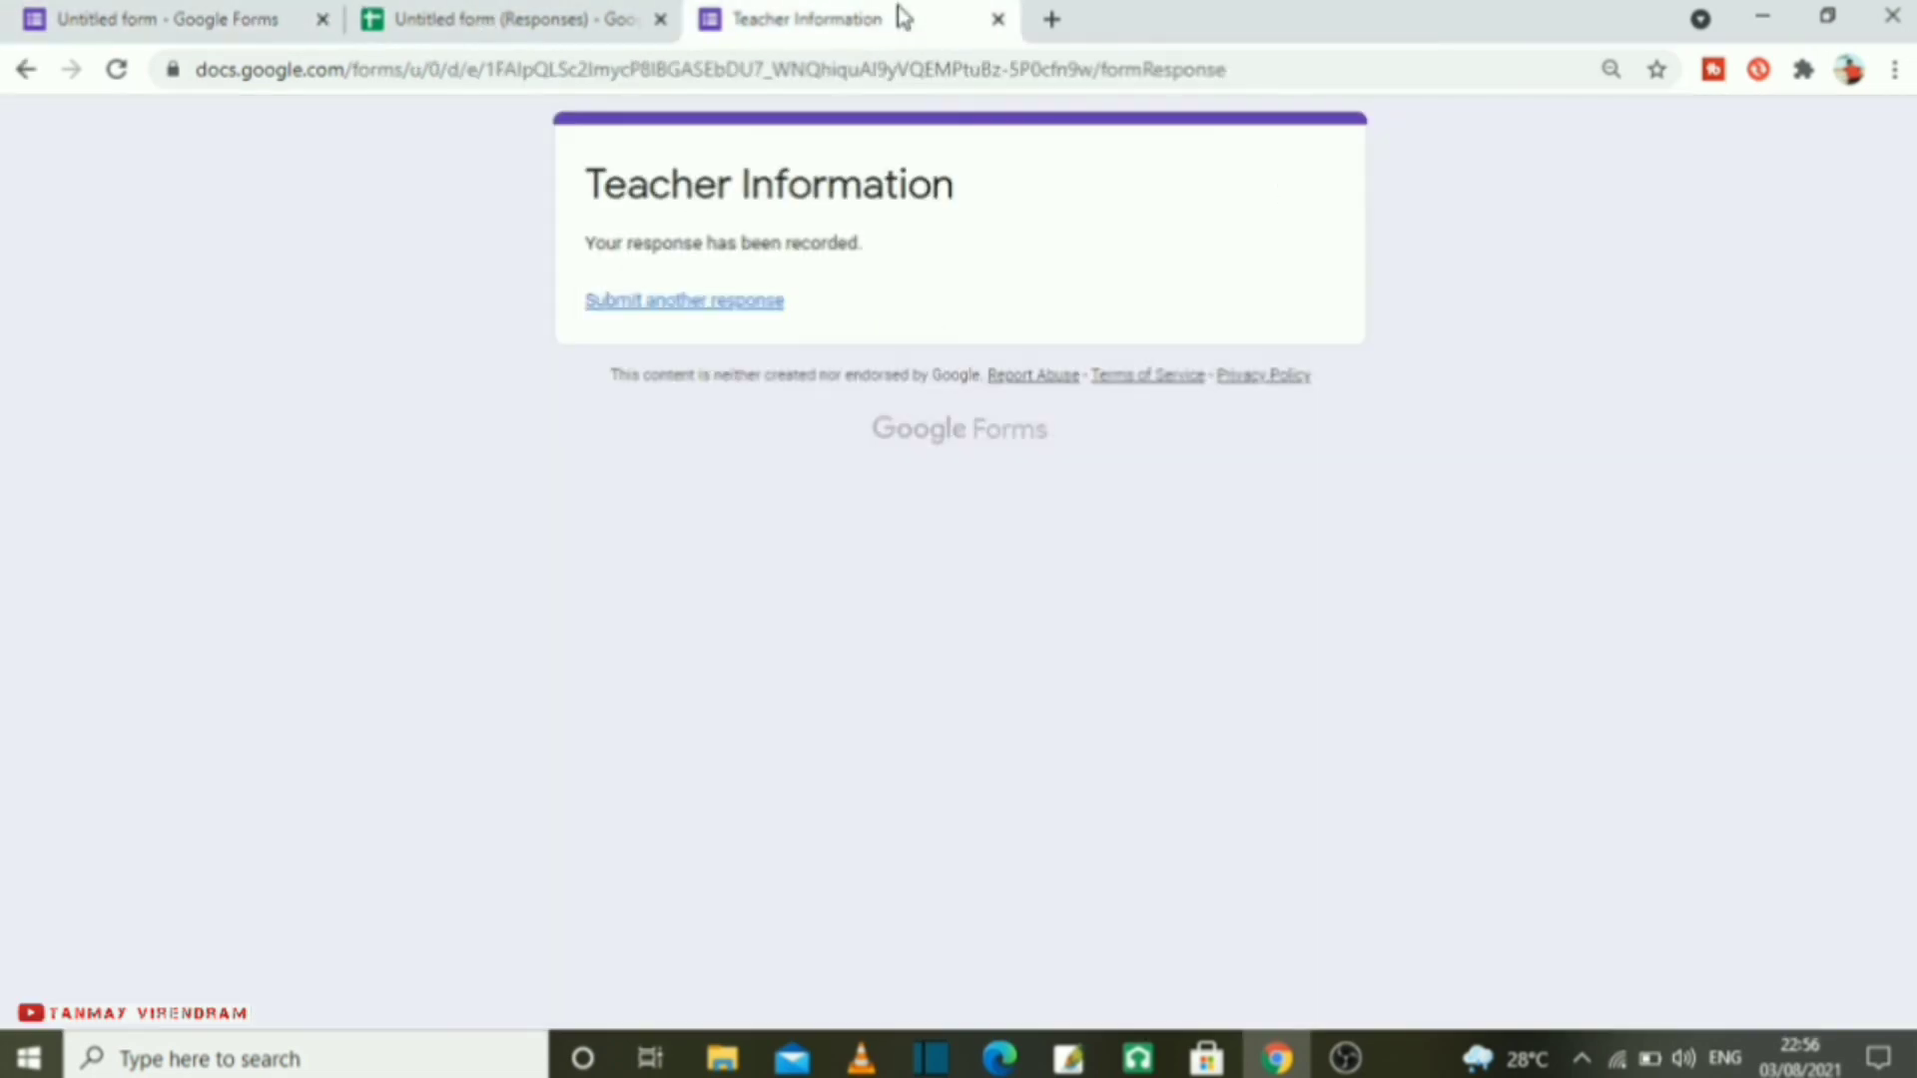